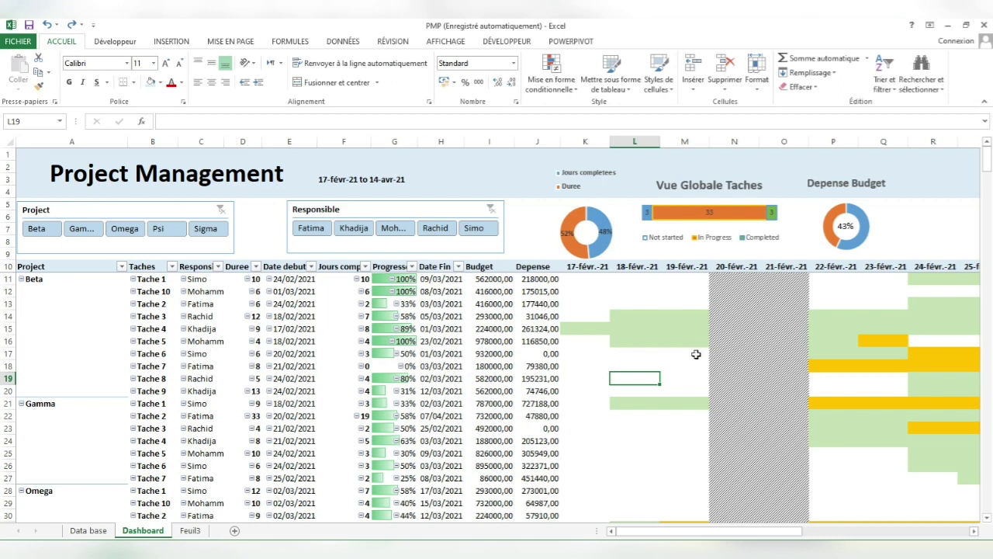
Step: Try the Project slicer on the finished dashboard with Beta, Beta through Omega, Beta alone and Sigma, and reselect all projects
left_click(695, 354)
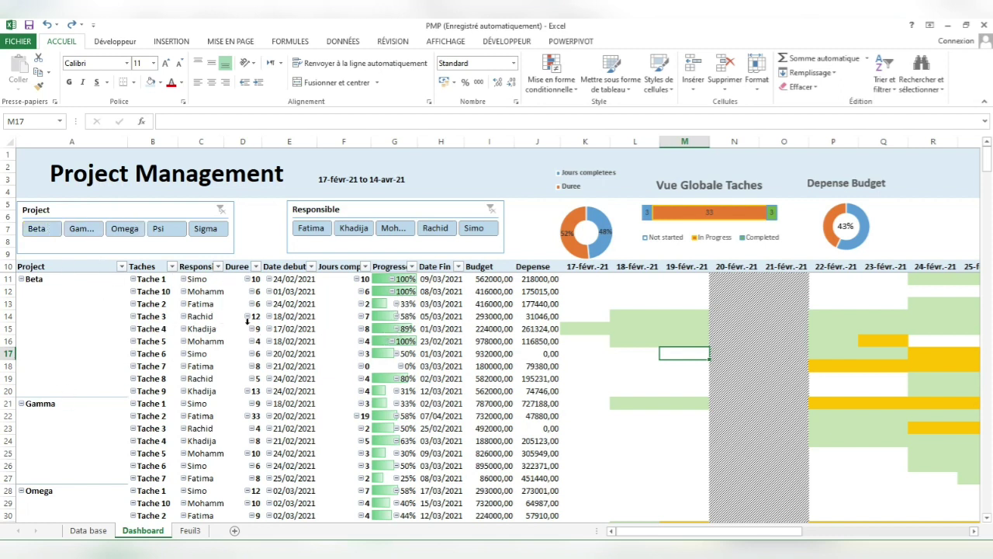
left_click(43, 230)
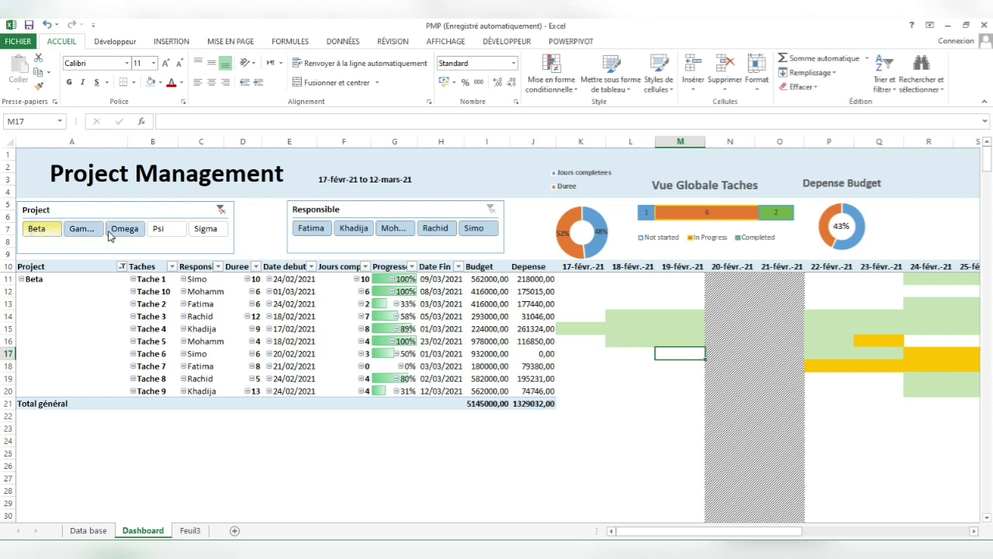
left_click_drag(109, 236, 111, 233)
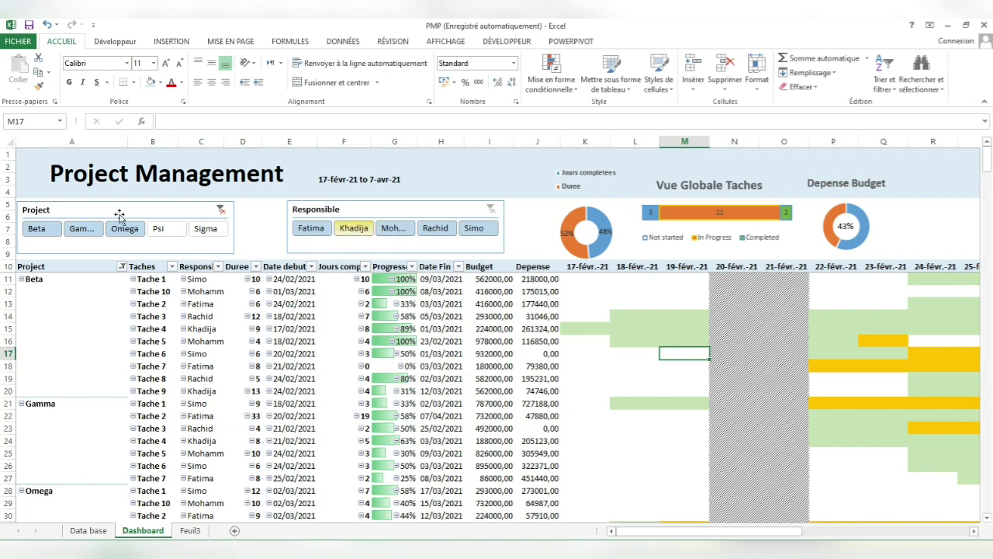
left_click(42, 233)
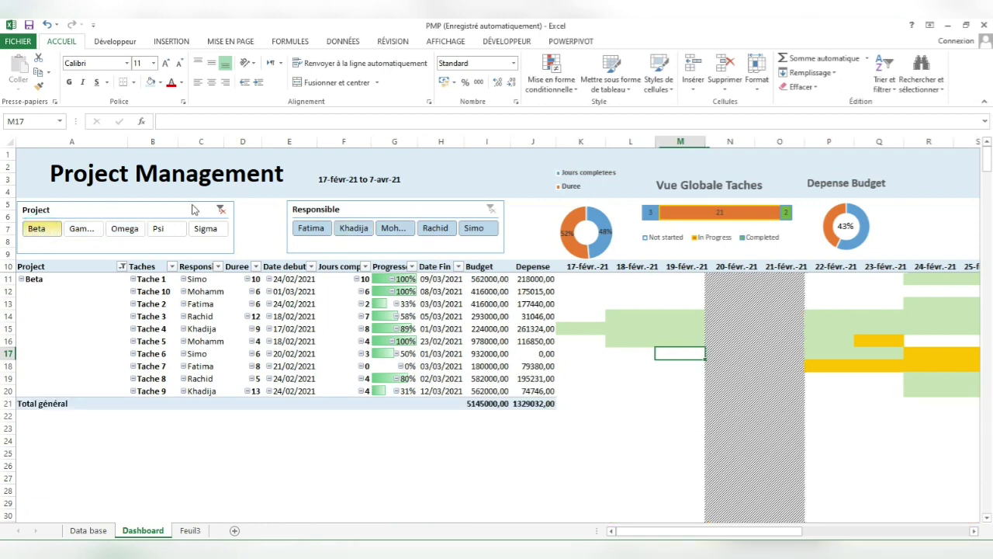
left_click(209, 230)
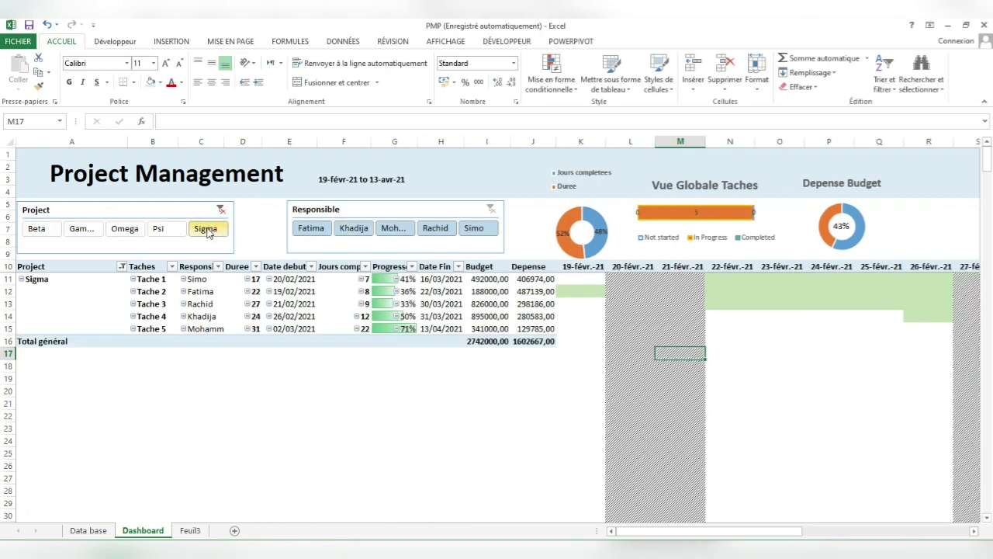
left_click(37, 226)
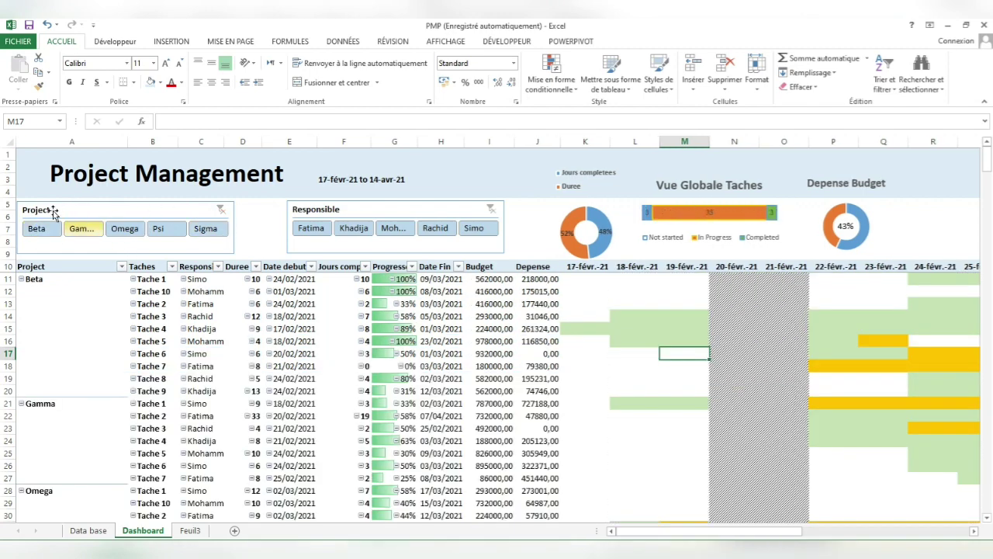
Step: Try the Responsible slicer with only the first person listed, and widen the selection back to all responsibles
left_click(313, 230)
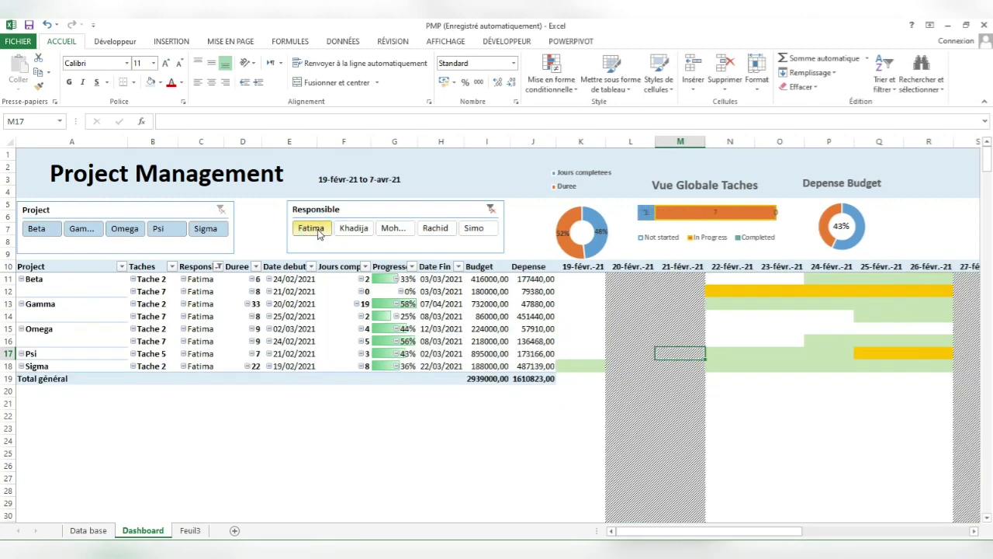
left_click_drag(318, 235, 478, 238)
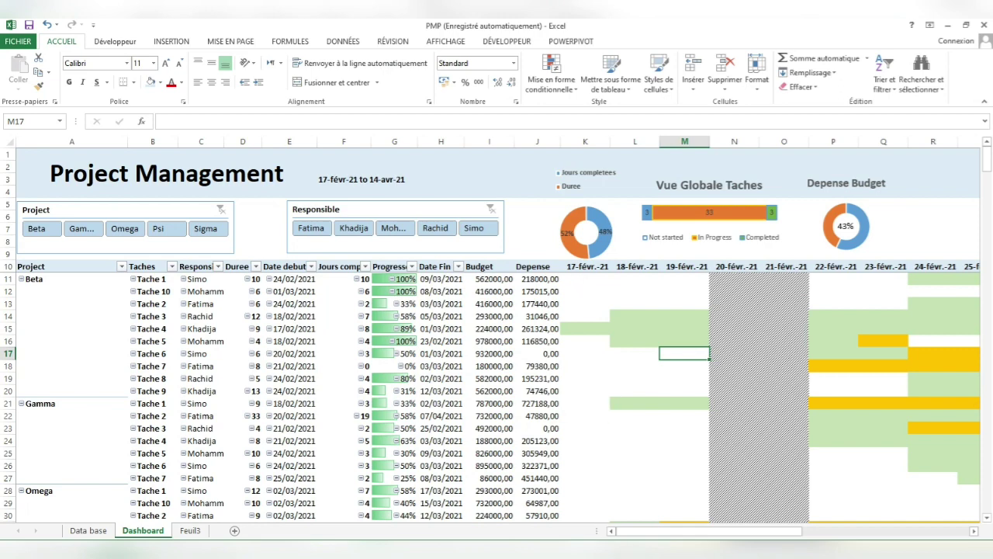
Step: Switch to the Classeur1 workbook and convert range A1:J41 on the DATA BASE sheet into a table with headers
left_click(675, 522)
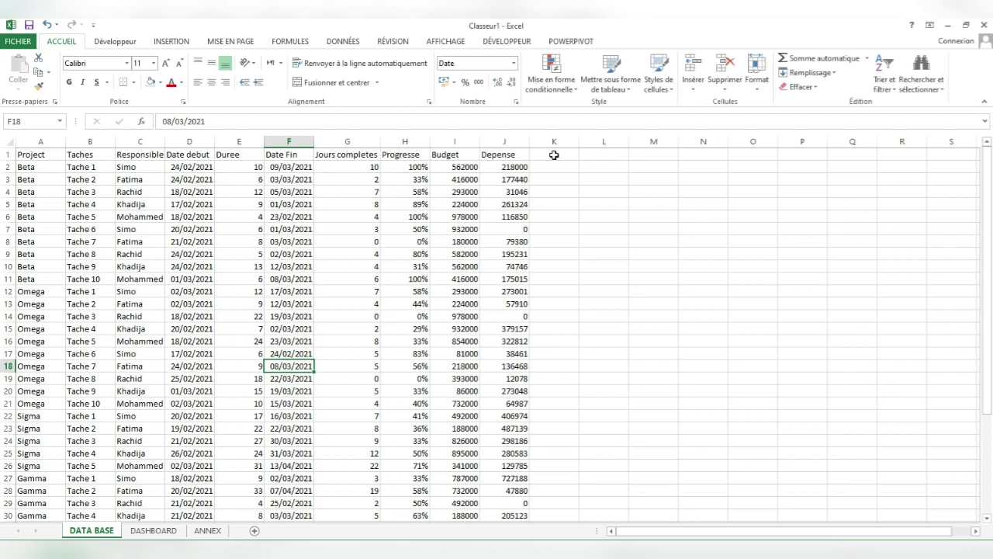
left_click(564, 228)
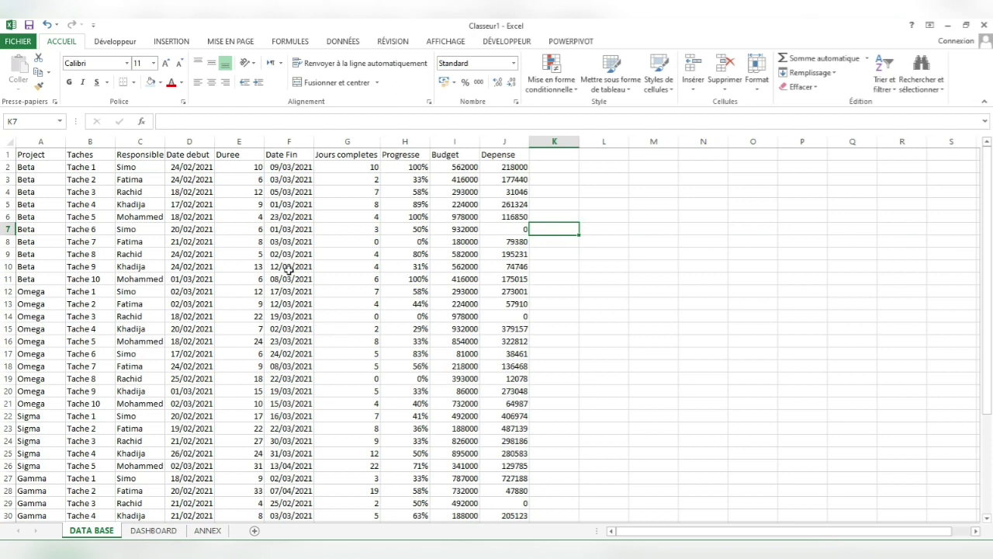
left_click(556, 155)
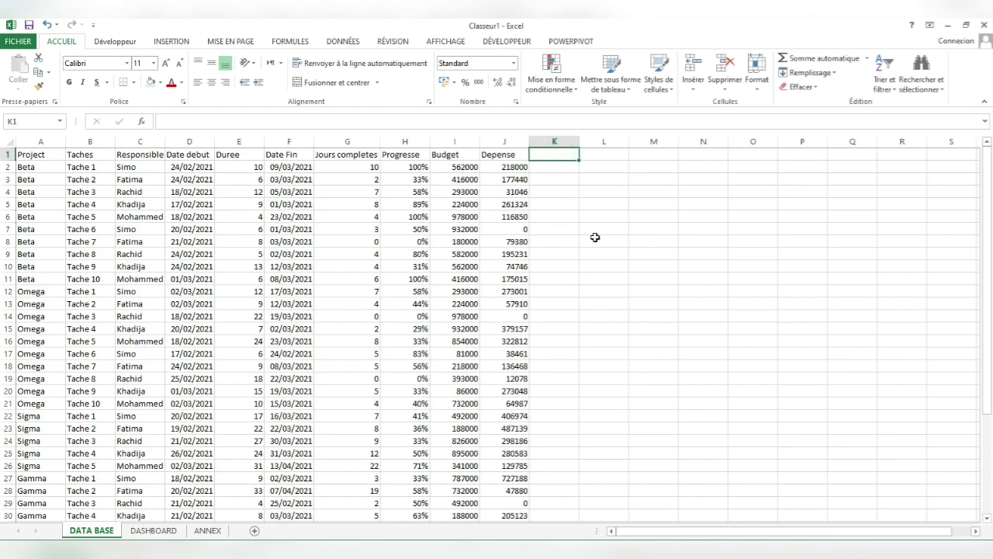
key("ctrl+l")
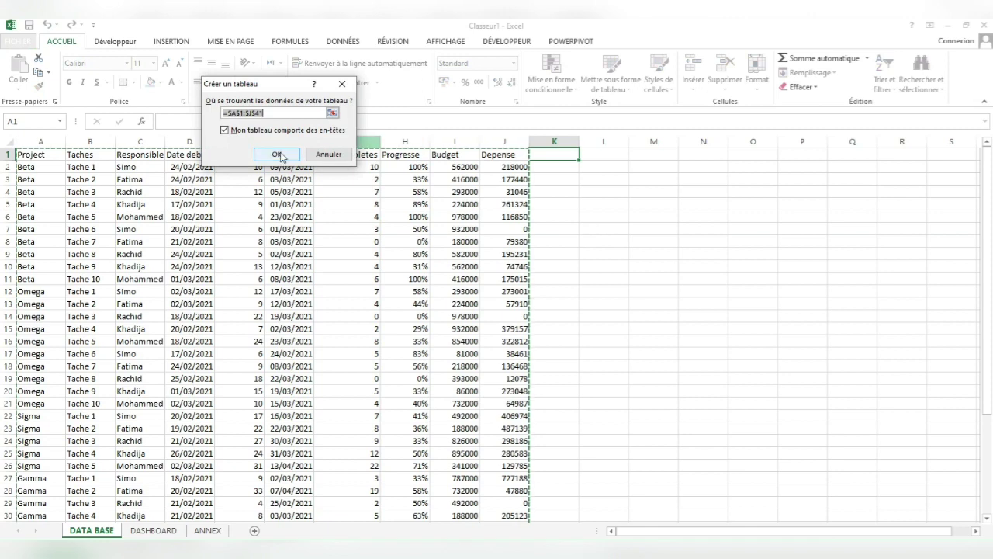
left_click(274, 156)
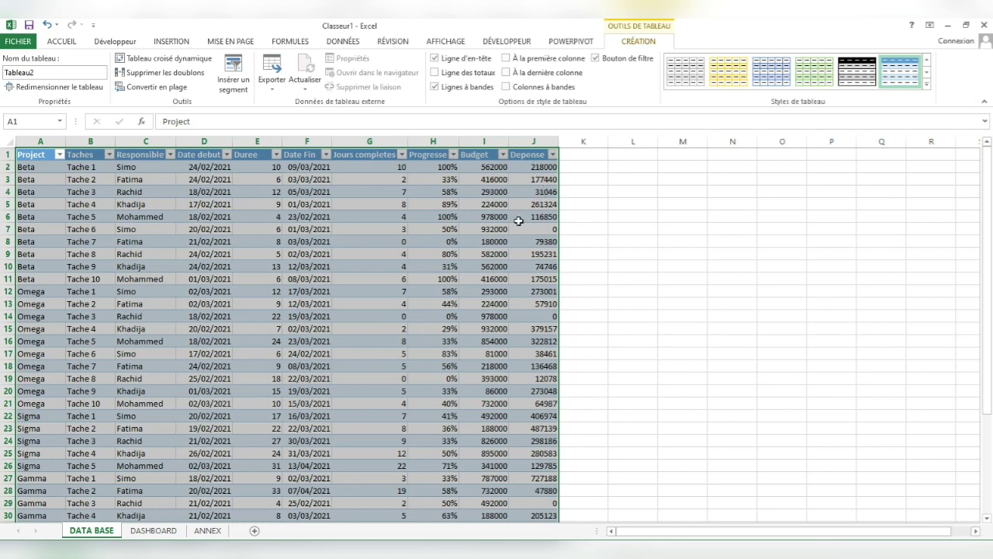
Step: Create a pivot table from Tableau2 on the existing DASHBOARD sheet at cell A7
left_click(526, 157)
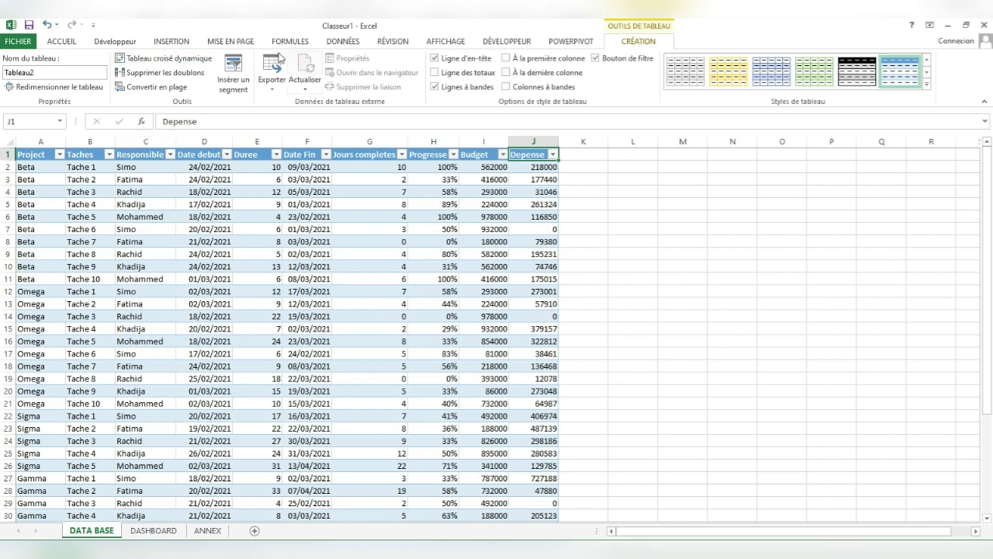
left_click(230, 41)
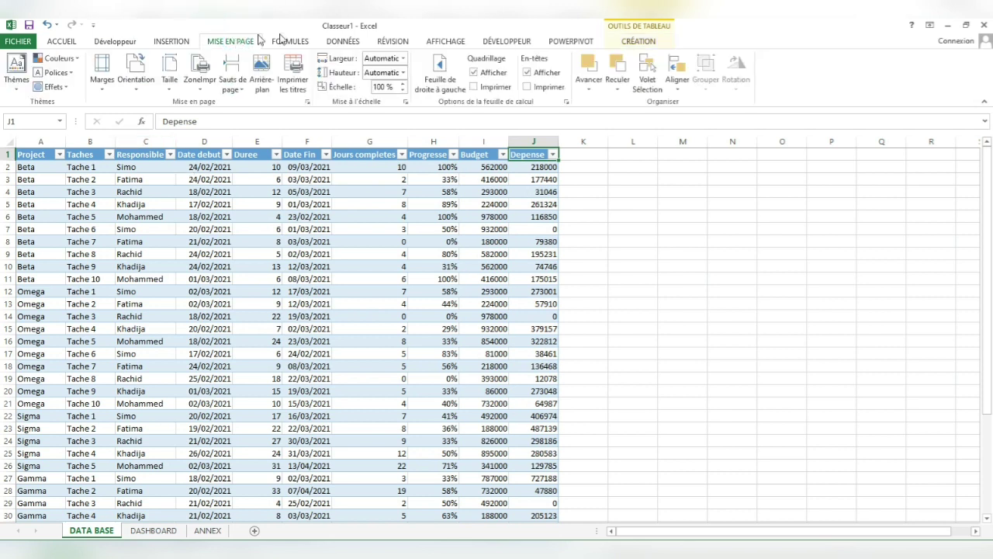
left_click(174, 41)
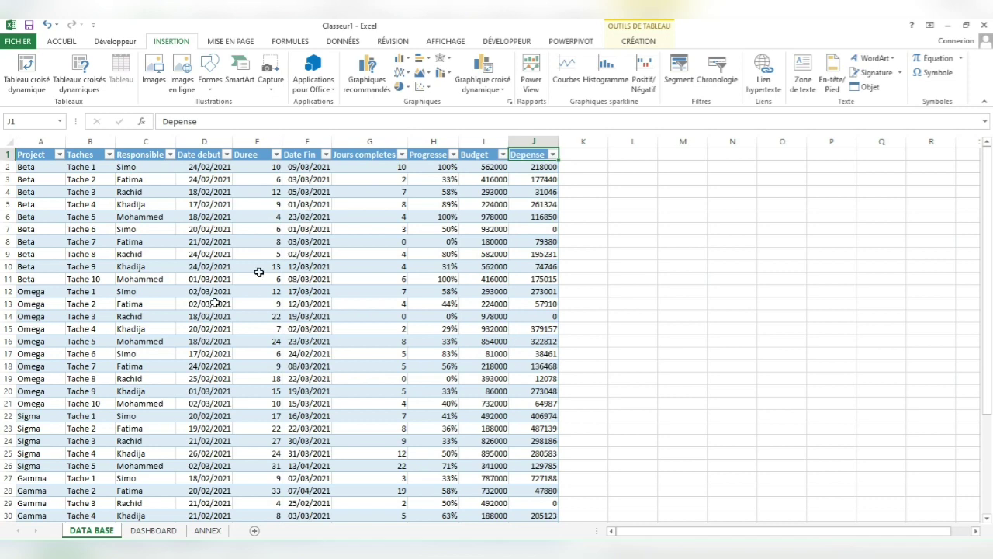
left_click(34, 82)
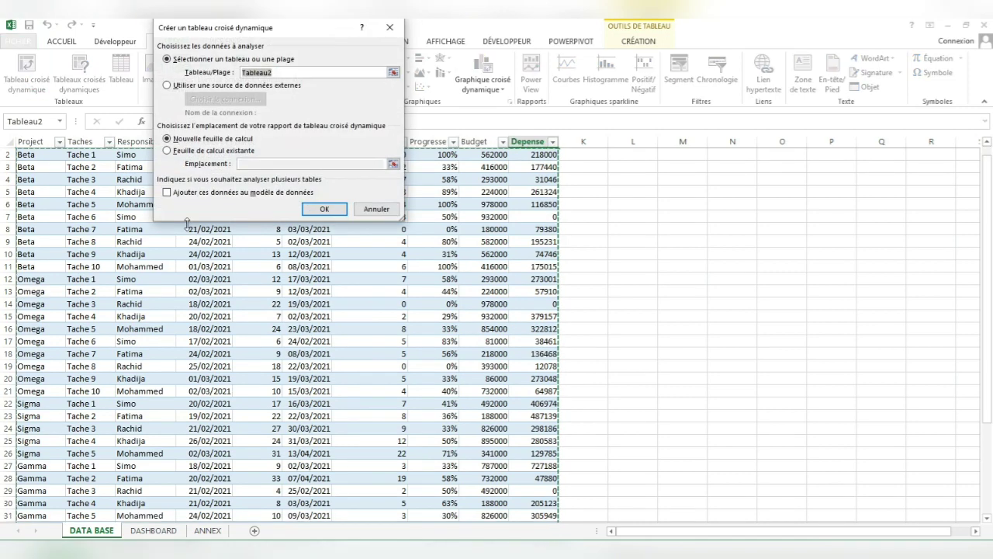
left_click(168, 151)
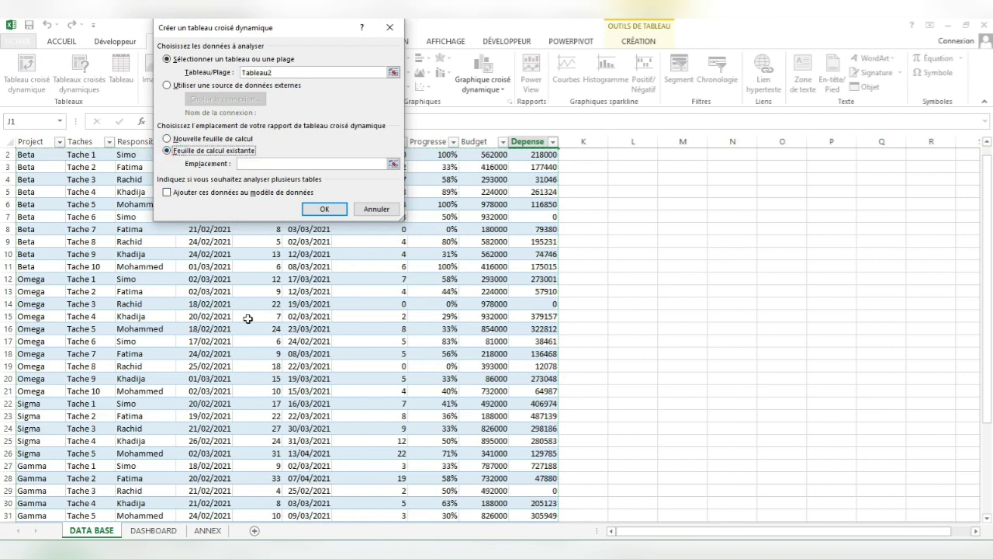
left_click(162, 533)
left_click(51, 230)
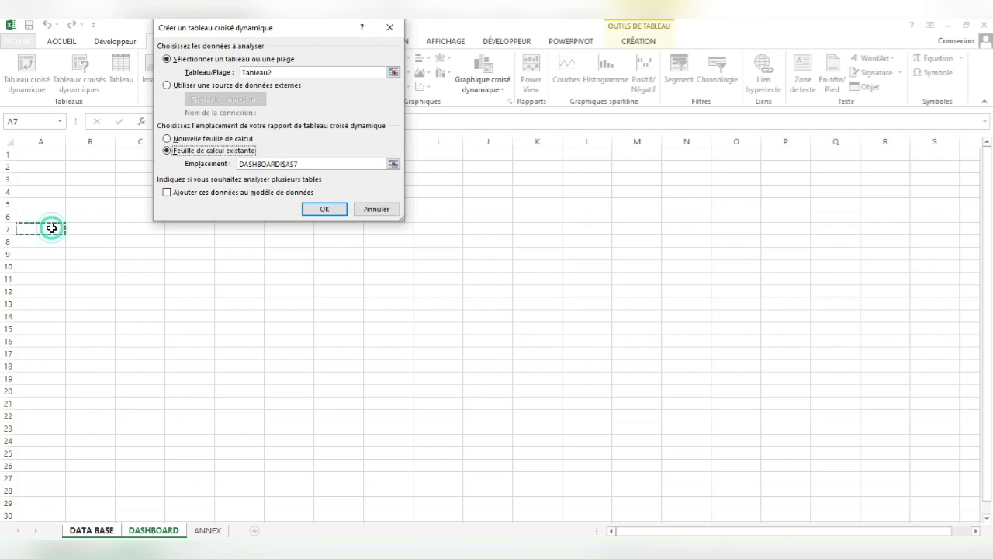
left_click(331, 208)
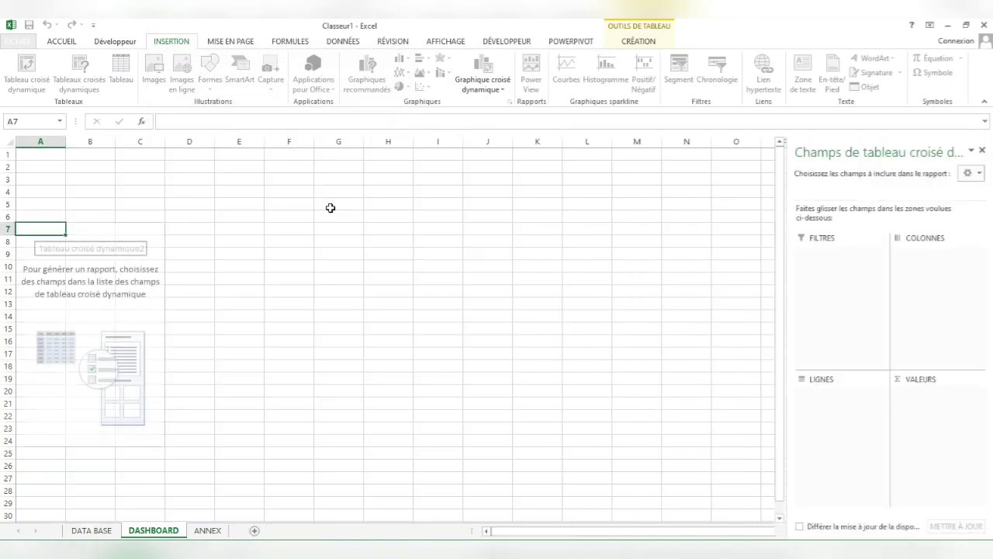
Step: Fill cells A1:T5 of the DASHBOARD sheet with light blue as a header band
left_click_drag(40, 153, 702, 204)
left_click_drag(794, 209, 738, 208)
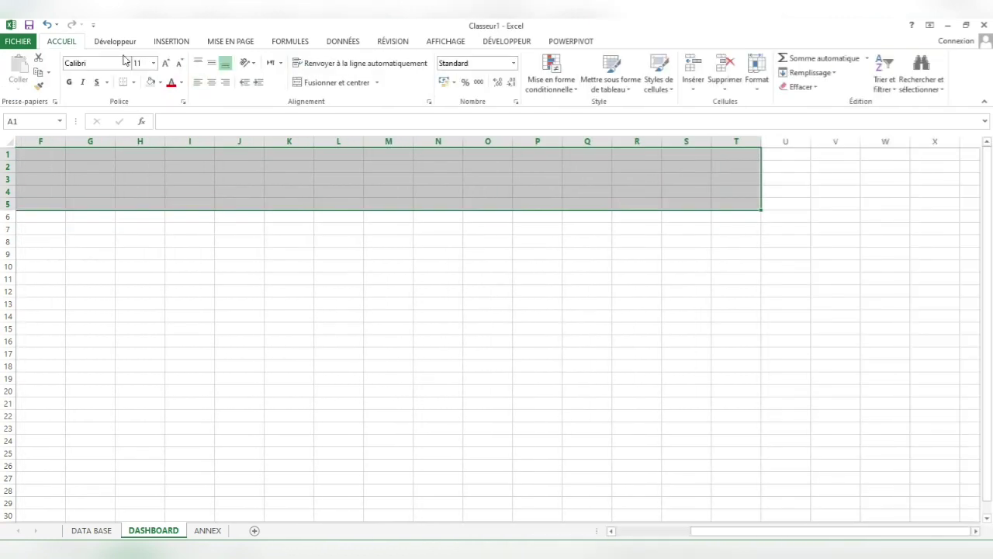
left_click(152, 82)
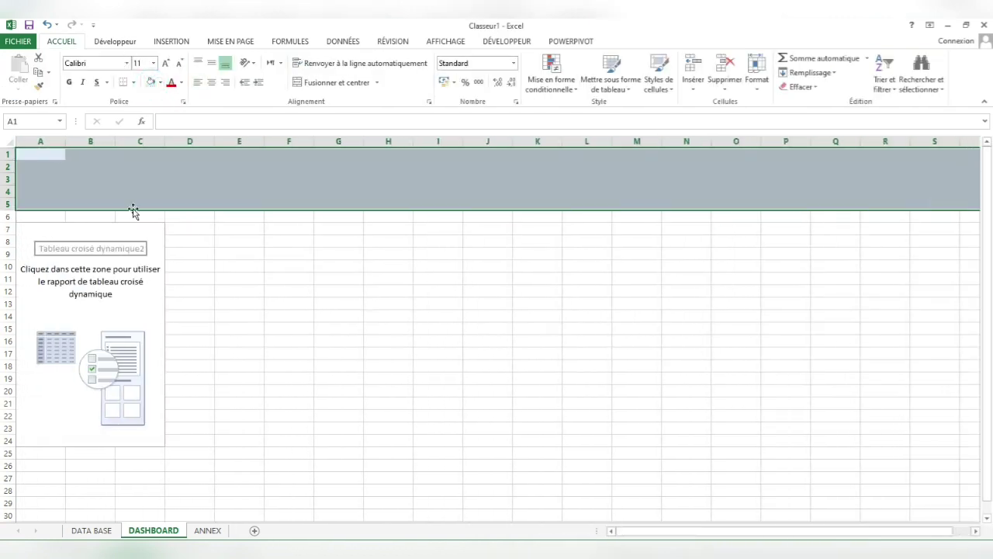
Step: Merge and center cells A1:F5 and enter the title "Project Management"
left_click_drag(40, 152, 311, 194)
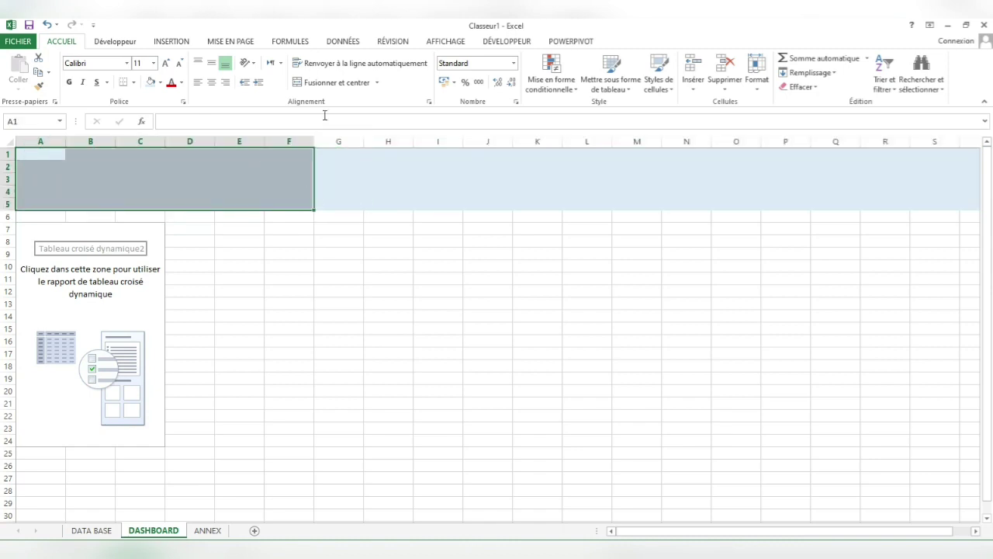
left_click(334, 84)
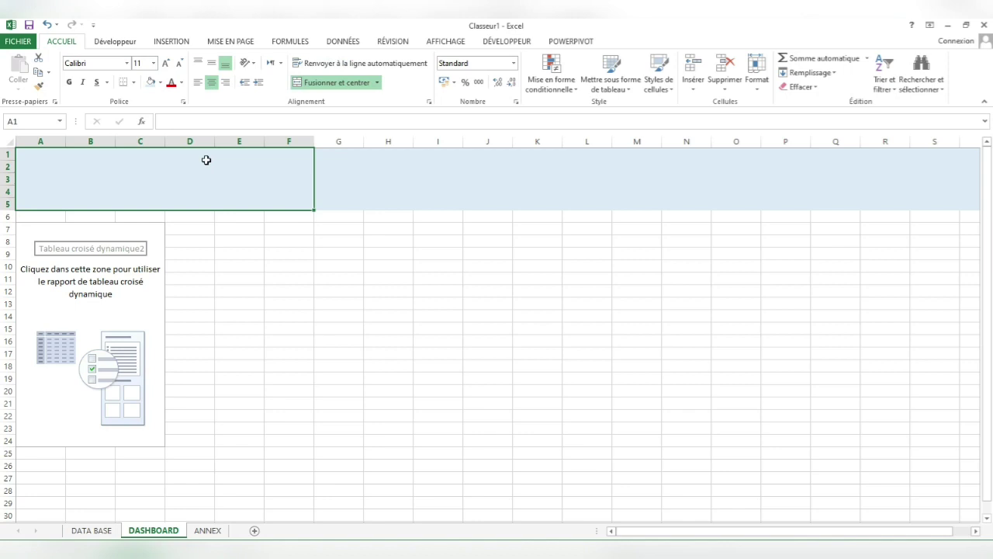
type("Proje")
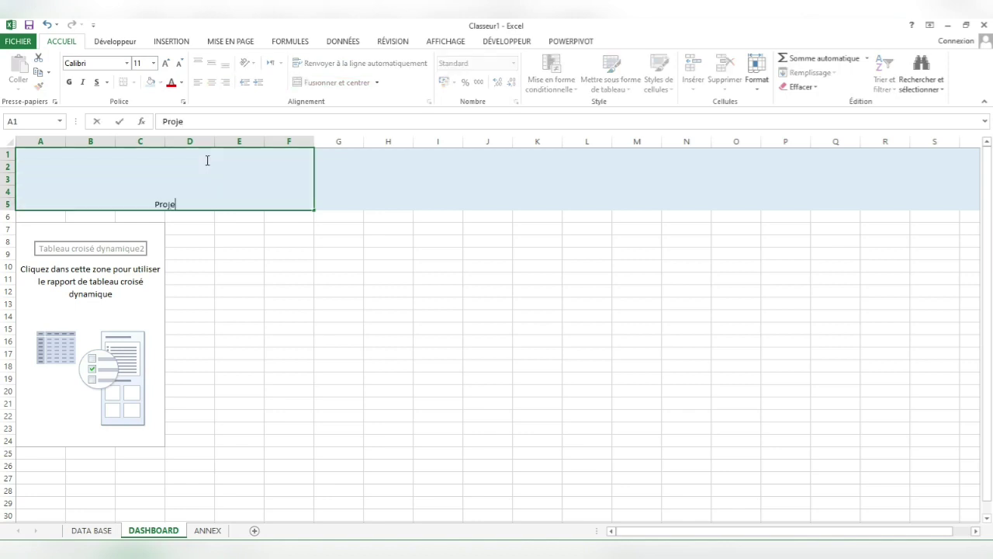
type("ct Management")
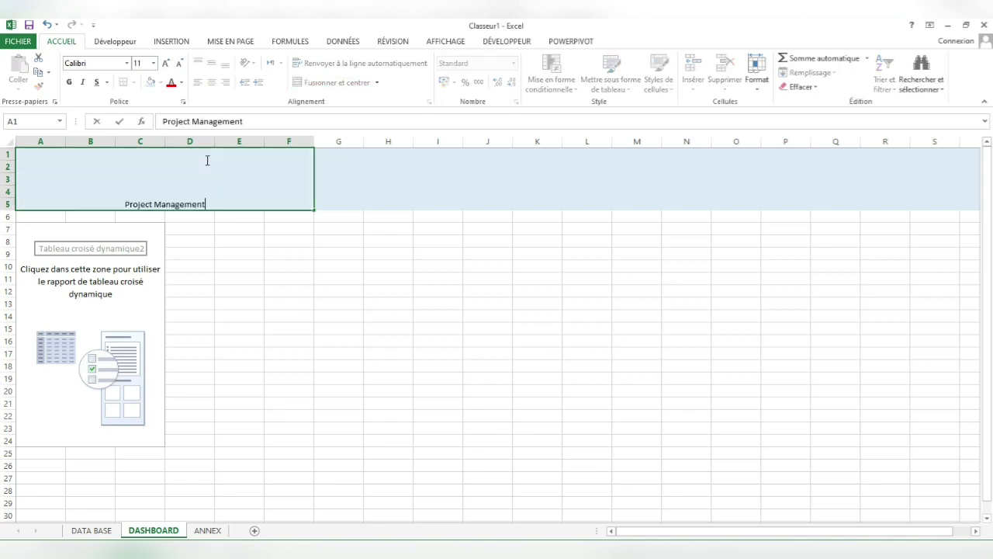
key("Tab")
Step: Center the "Project Management" title vertically, enlarge its font to size 28 and make it bold
left_click(183, 179)
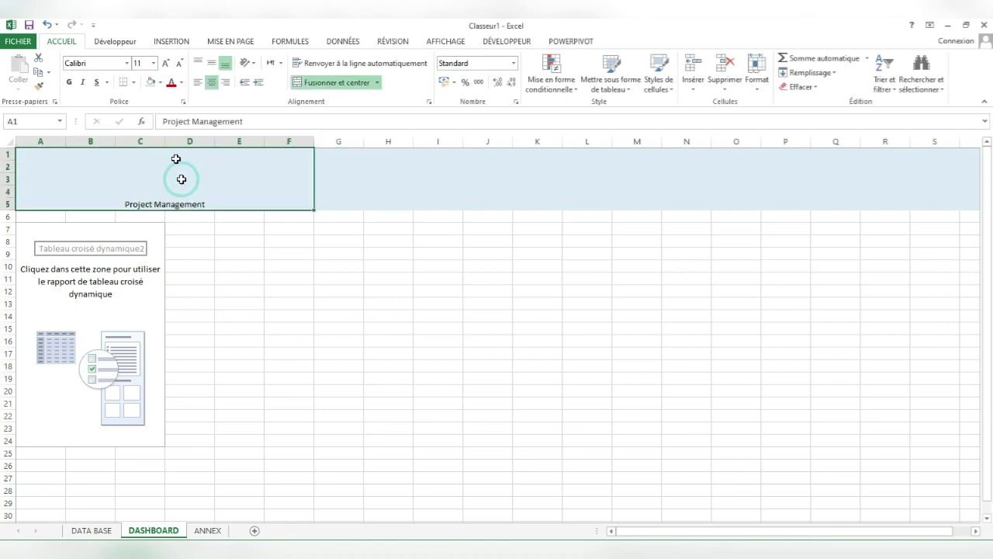
left_click(209, 62)
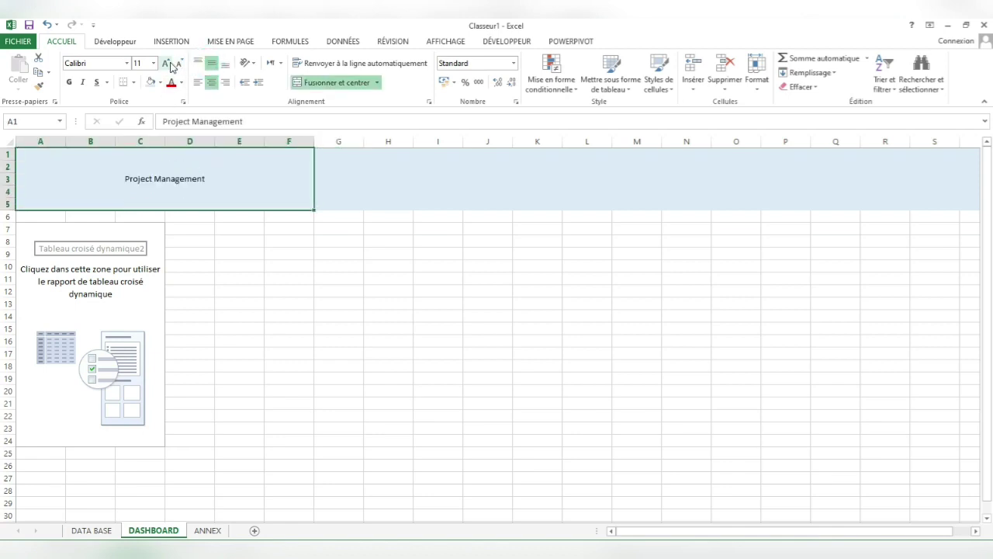
left_click(165, 63)
left_click(165, 62)
left_click(166, 63)
left_click(165, 63)
left_click(166, 62)
left_click(165, 63)
left_click(165, 62)
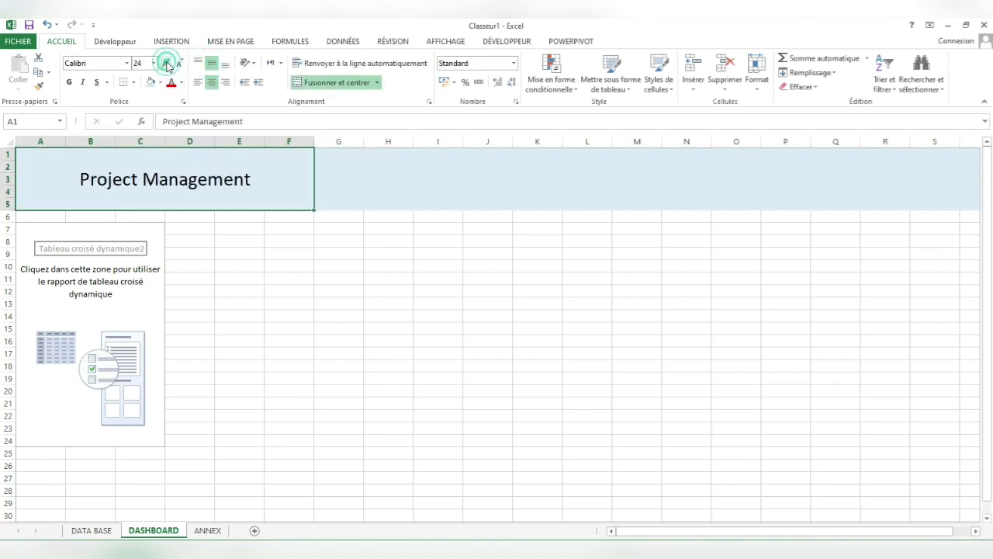
left_click(165, 62)
left_click(166, 63)
left_click(70, 82)
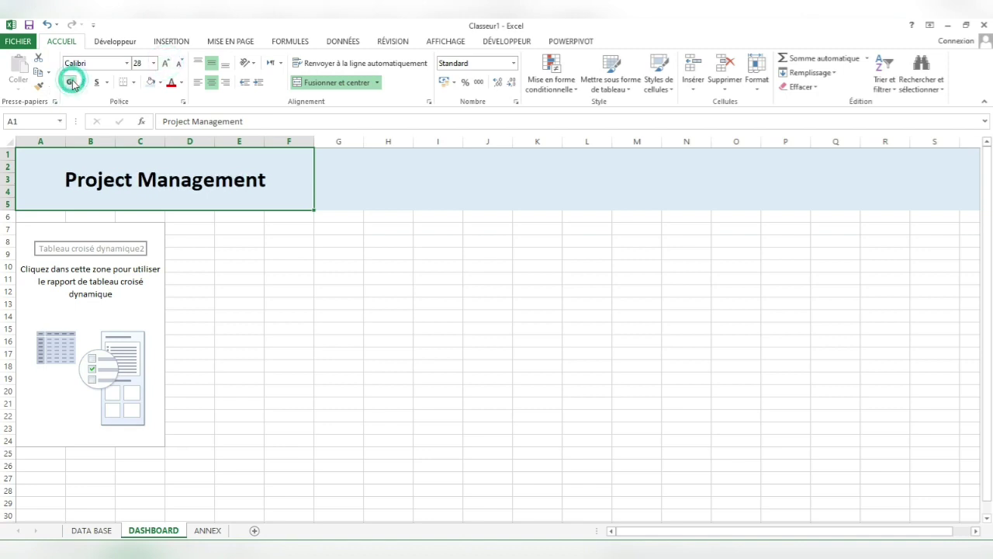
Step: Select the empty pivot table and enlarge the field section of its field list so all available fields can be reached
left_click(126, 293)
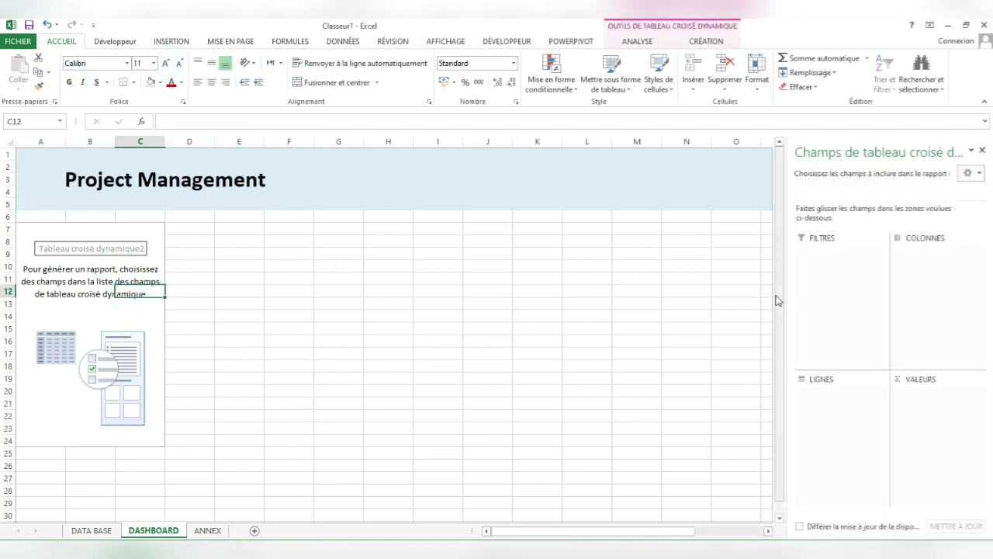
left_click(99, 230)
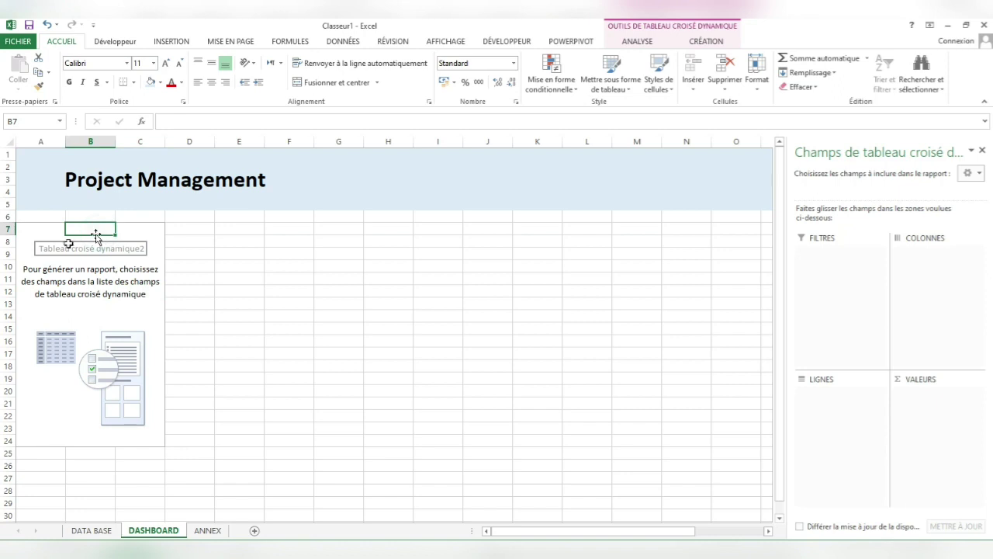
left_click(28, 240)
left_click(45, 293)
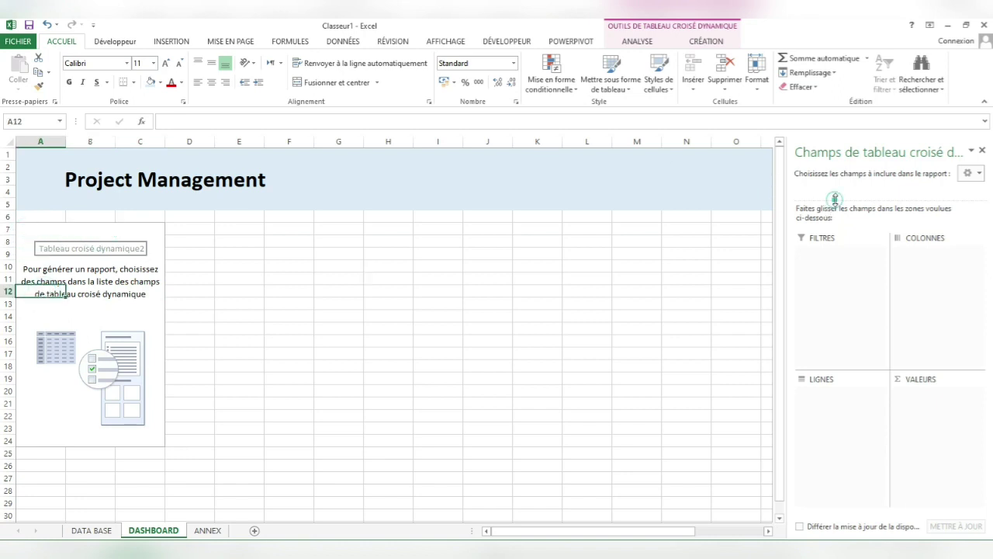
left_click_drag(852, 344, 852, 338)
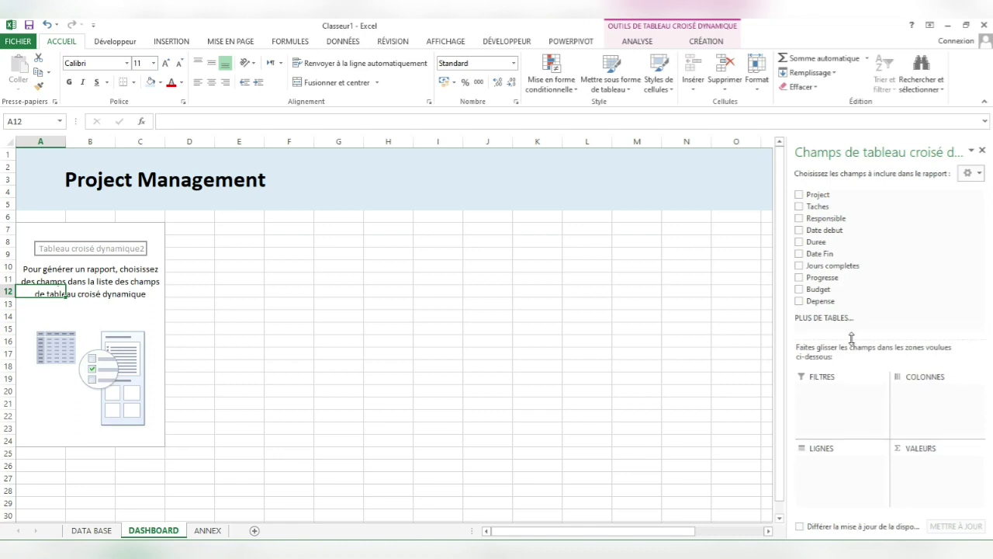
Step: Add the fields Project, Taches, Responsible, Date debut and Duree, in that order, as row fields of the pivot table
left_click(799, 195)
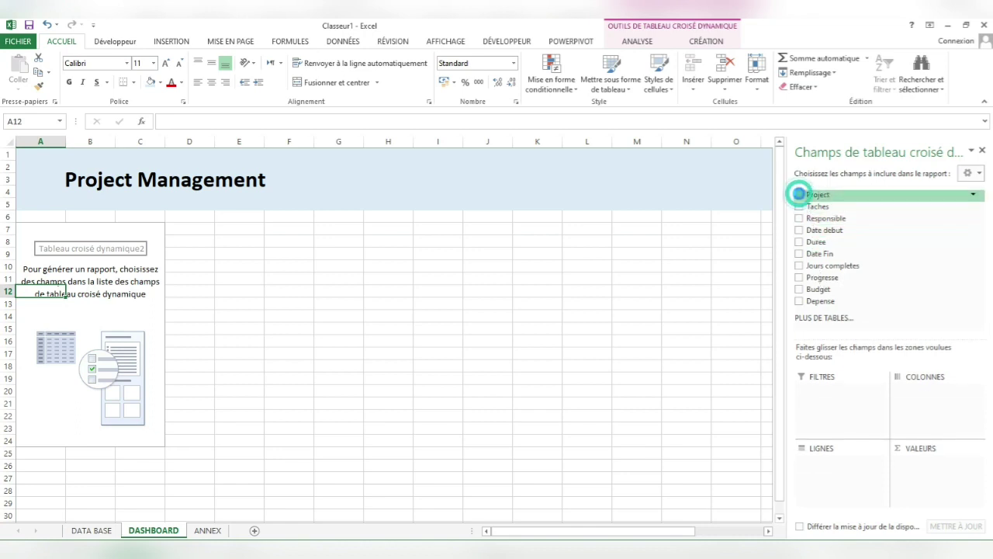
left_click(800, 207)
left_click(800, 219)
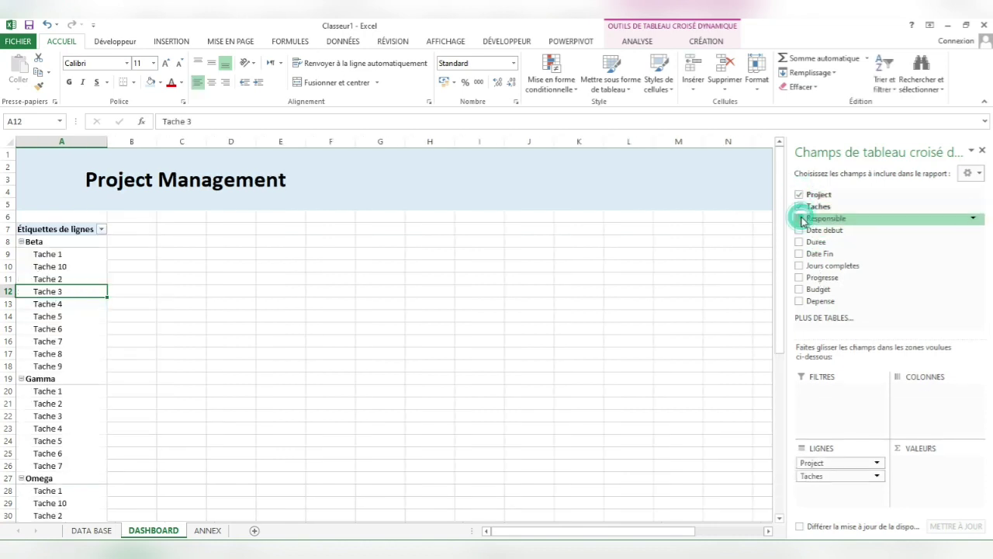
left_click_drag(812, 231, 833, 497)
left_click_drag(820, 254, 857, 505)
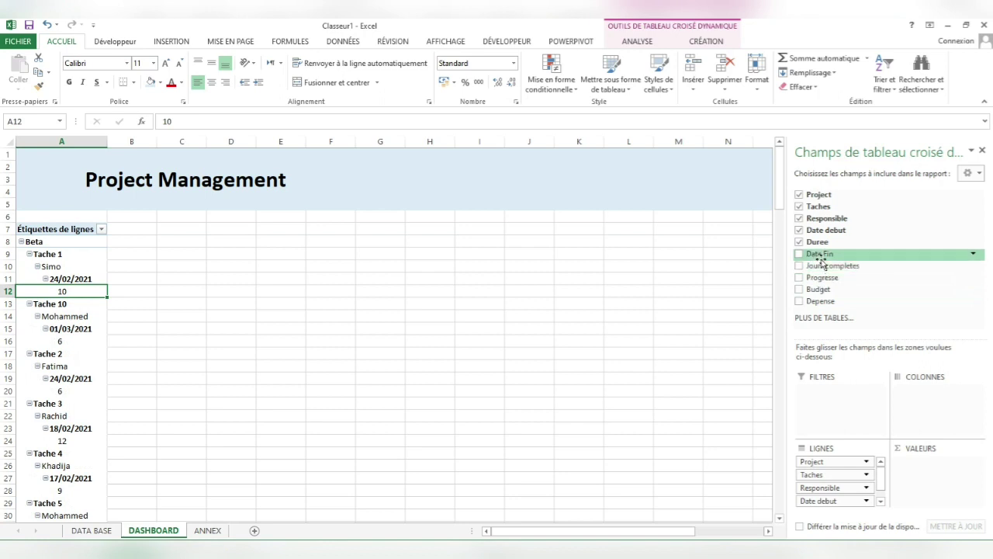
Step: Enlarge the areas section of the field list and re-add Duree as the last row field, below Date debut
left_click_drag(820, 254, 838, 512)
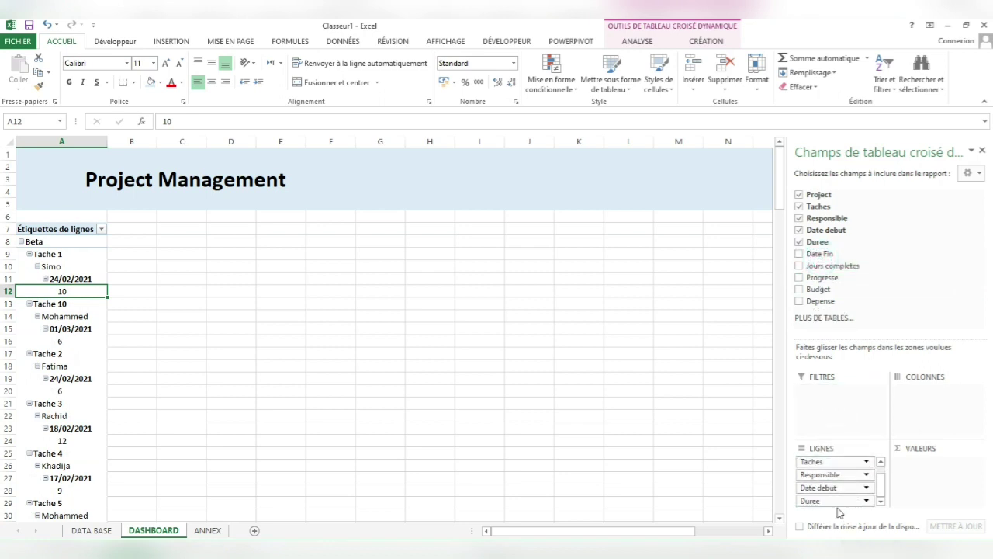
left_click(800, 242)
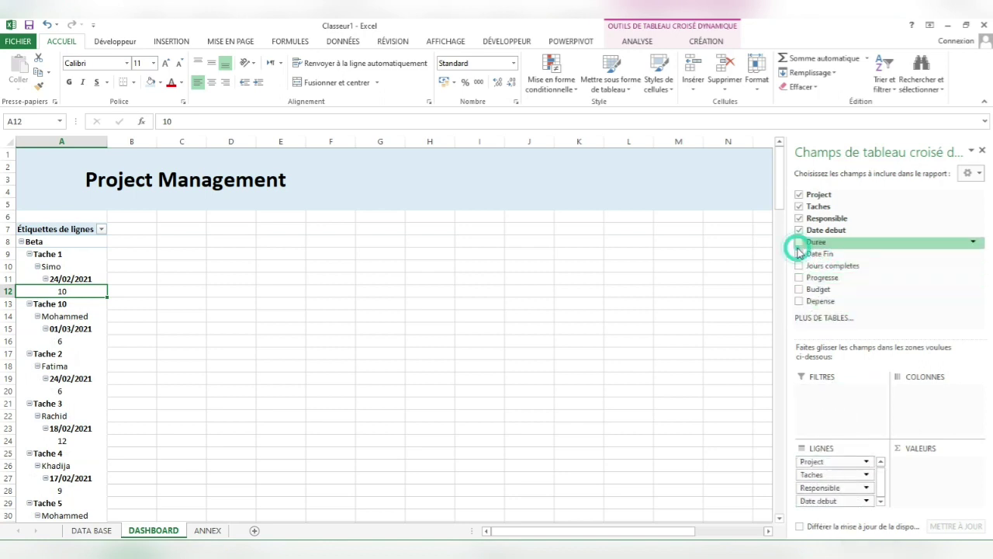
left_click(799, 242)
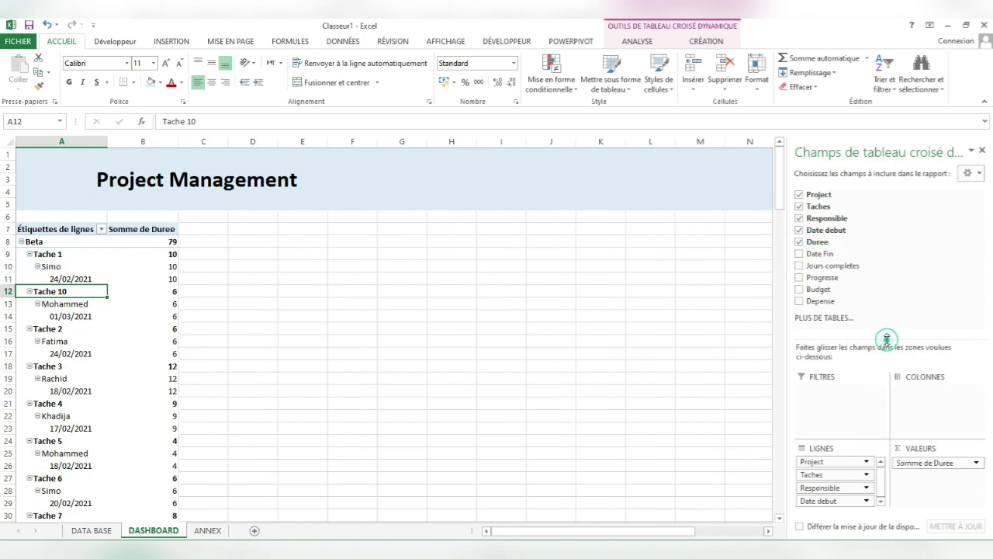
left_click_drag(886, 339, 886, 266)
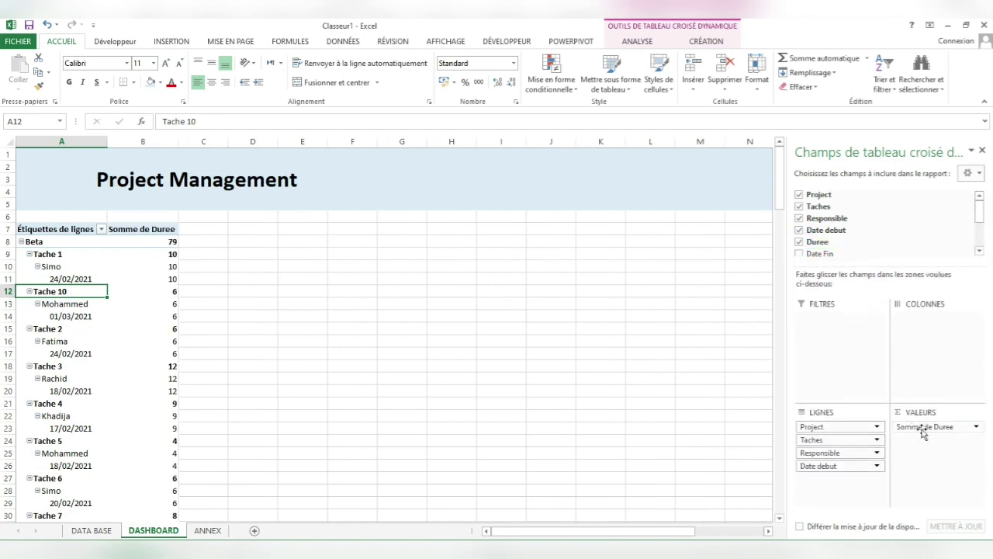
left_click_drag(927, 426, 838, 481)
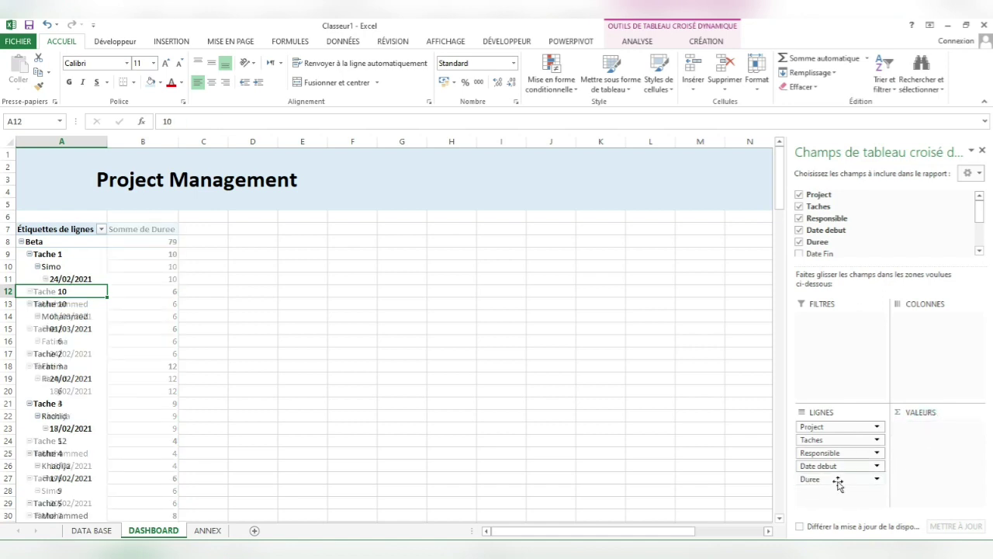
Step: Add Date Fin, Jours completes and Progresse as row fields below Duree
scroll(863, 246, "down", 1)
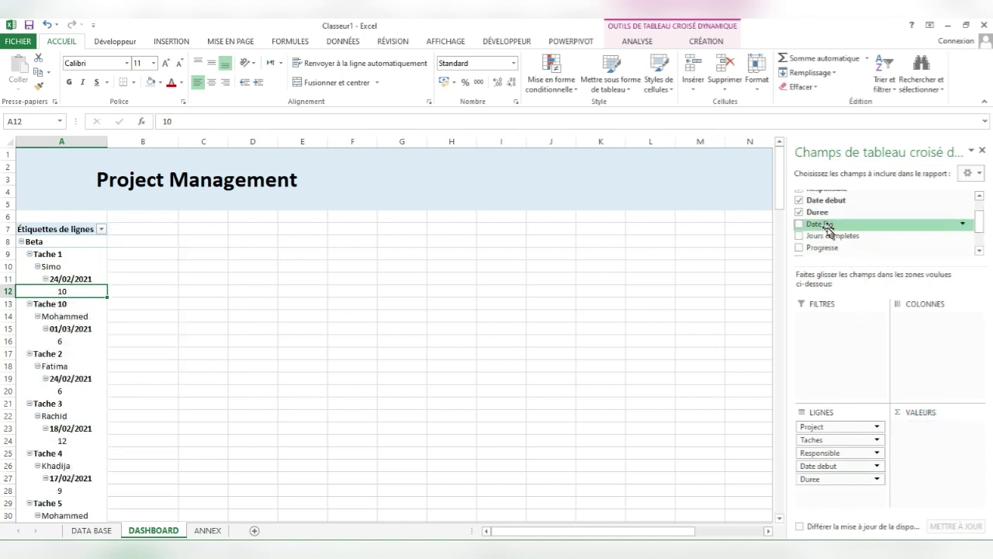
left_click_drag(864, 245, 842, 487)
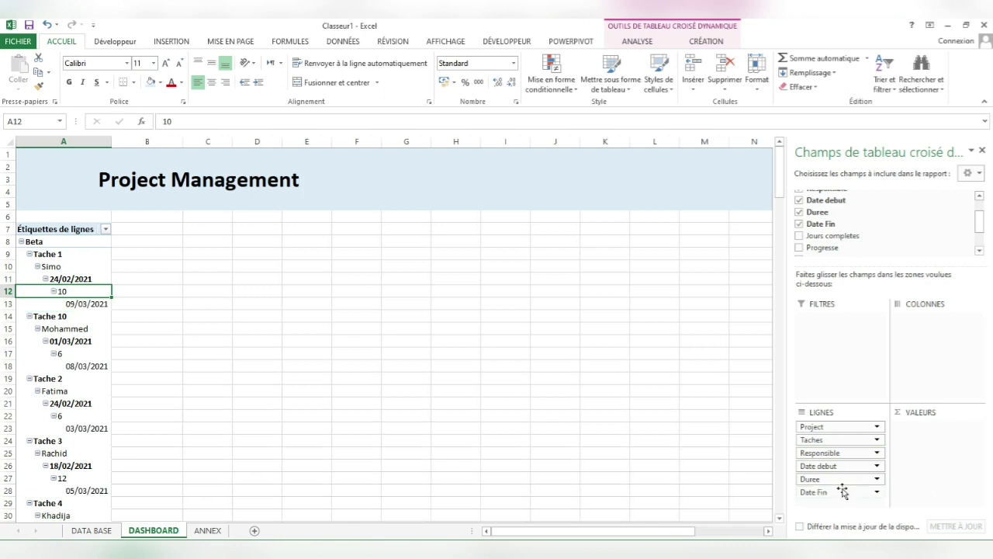
left_click_drag(830, 238, 842, 509)
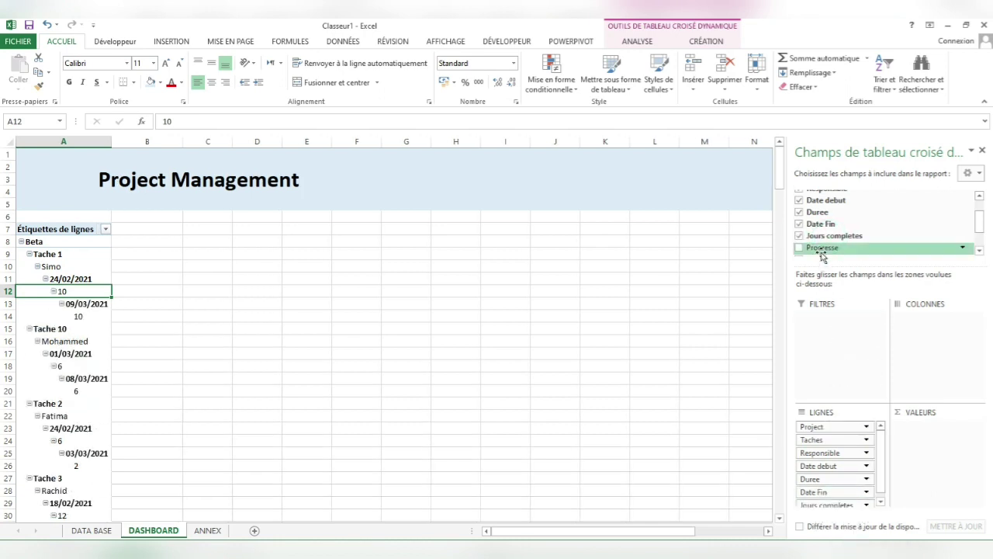
left_click_drag(821, 248, 832, 504)
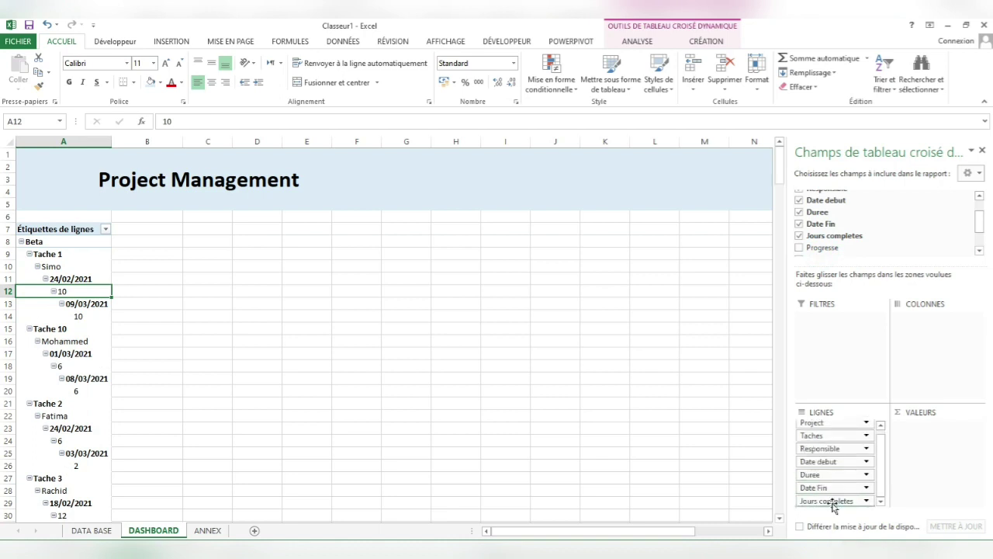
left_click(878, 472)
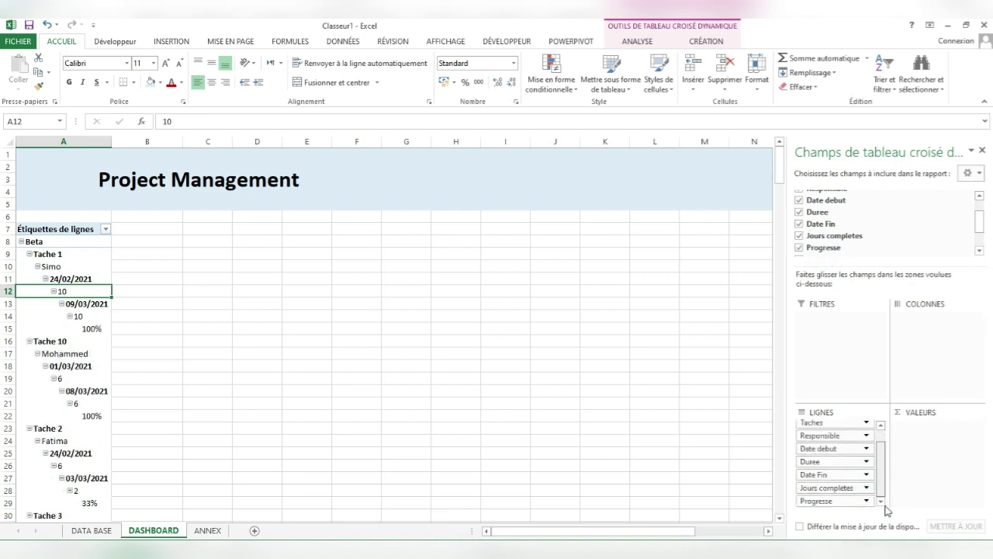
Step: Add Budget and Depense as summed value fields of the pivot table
scroll(859, 261, "down", 2)
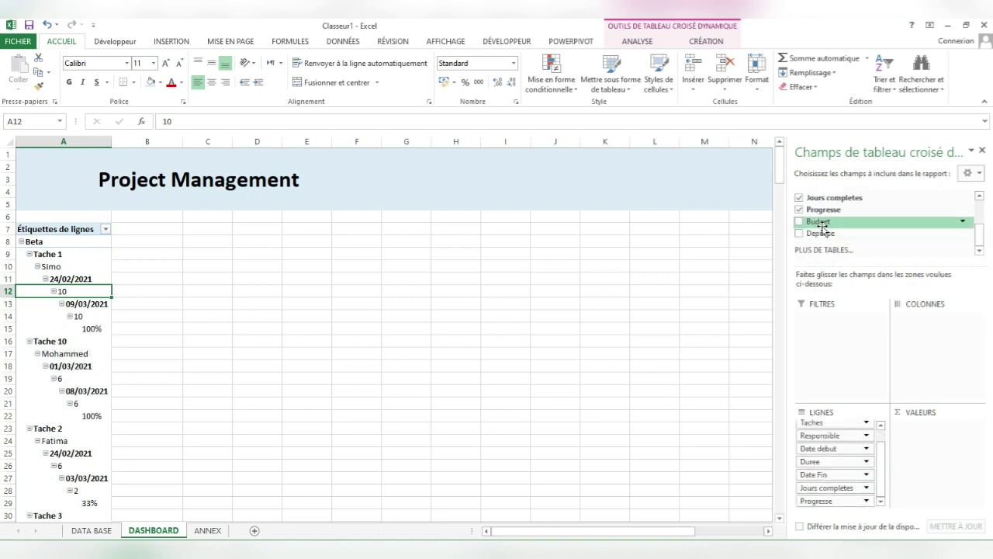
left_click_drag(817, 221, 928, 425)
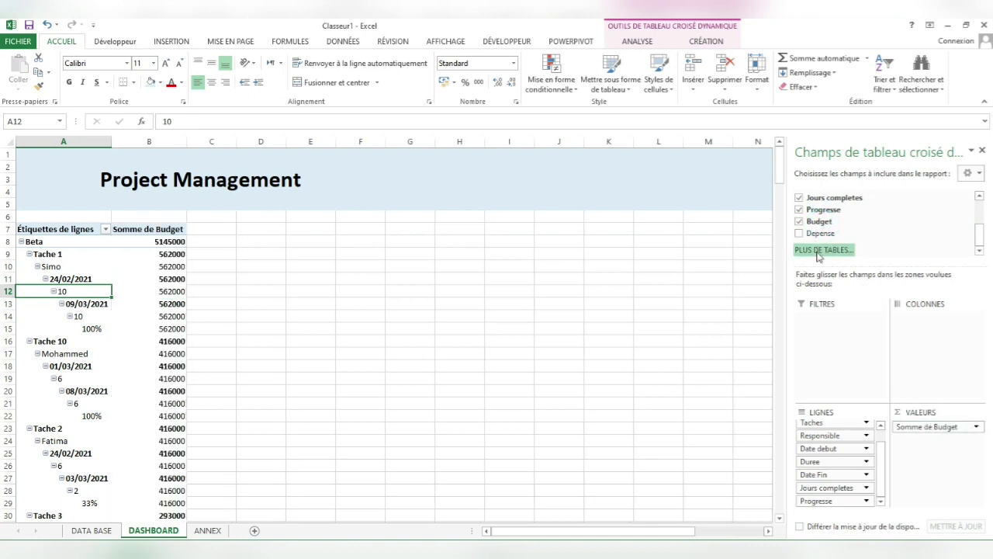
left_click_drag(820, 232, 930, 439)
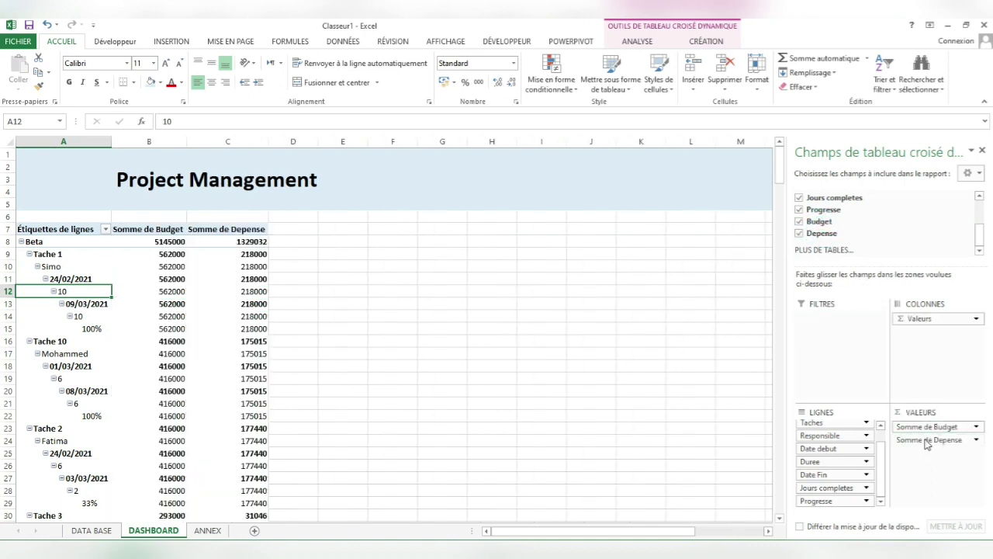
Step: Show the pivot table in tabular form and turn off all its subtotals
left_click(260, 277)
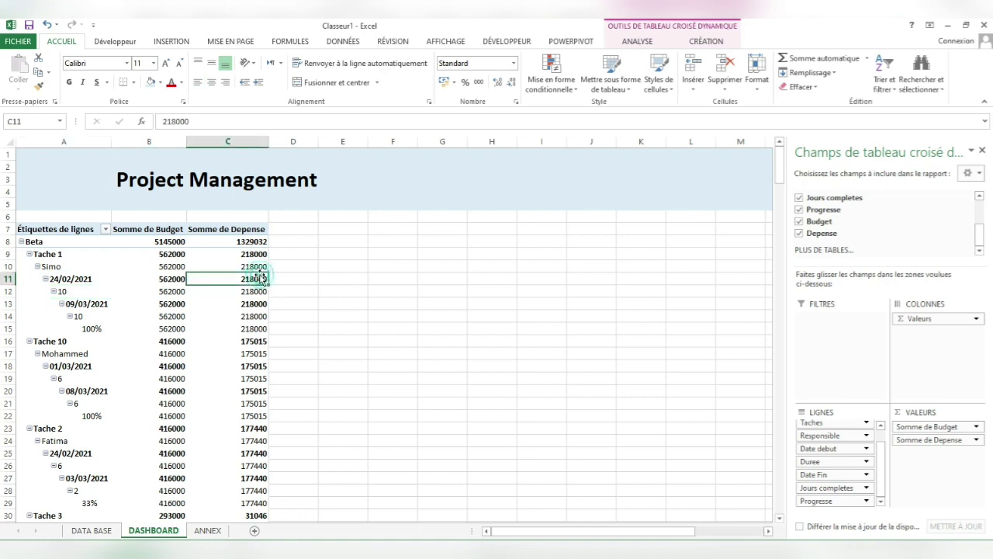
left_click(640, 43)
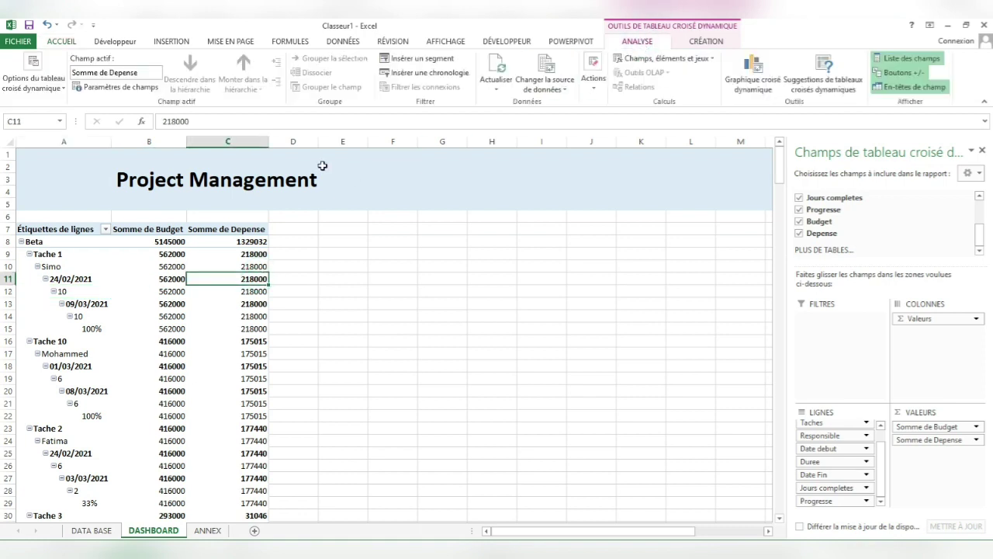
left_click(716, 42)
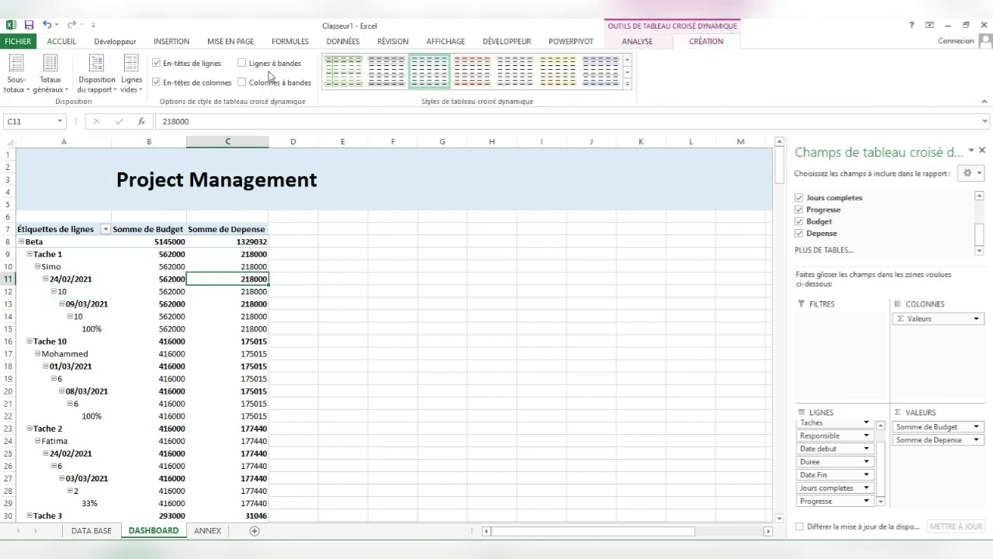
left_click(97, 81)
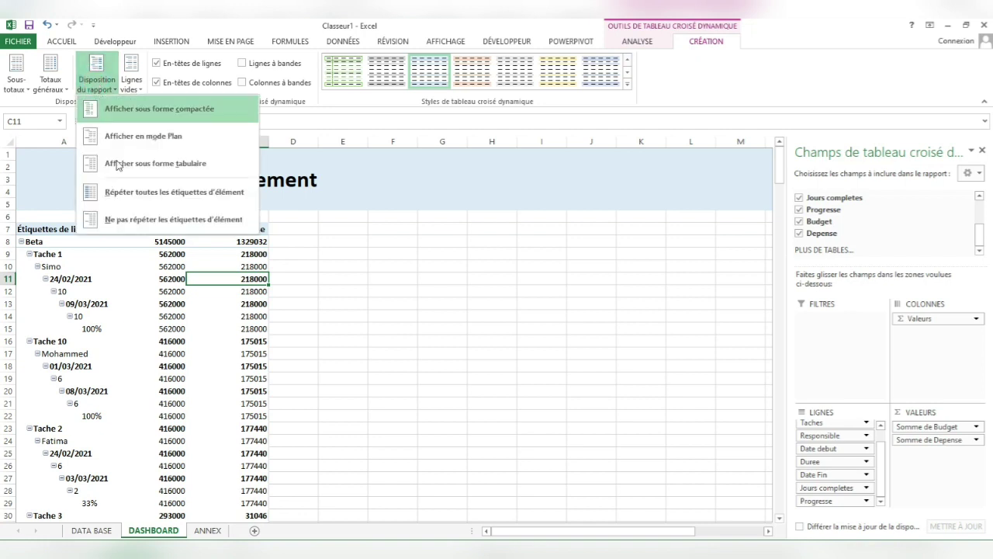
left_click(200, 172)
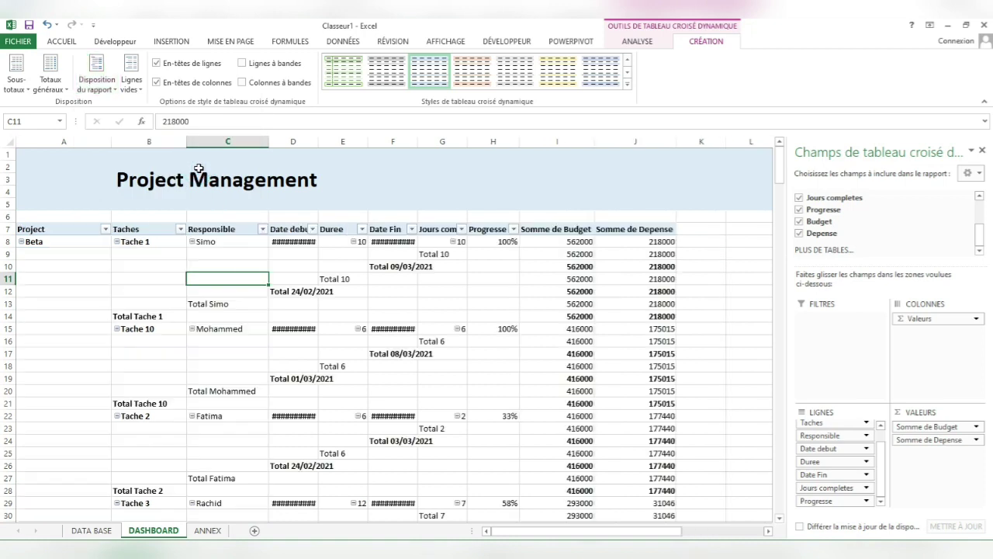
left_click(16, 77)
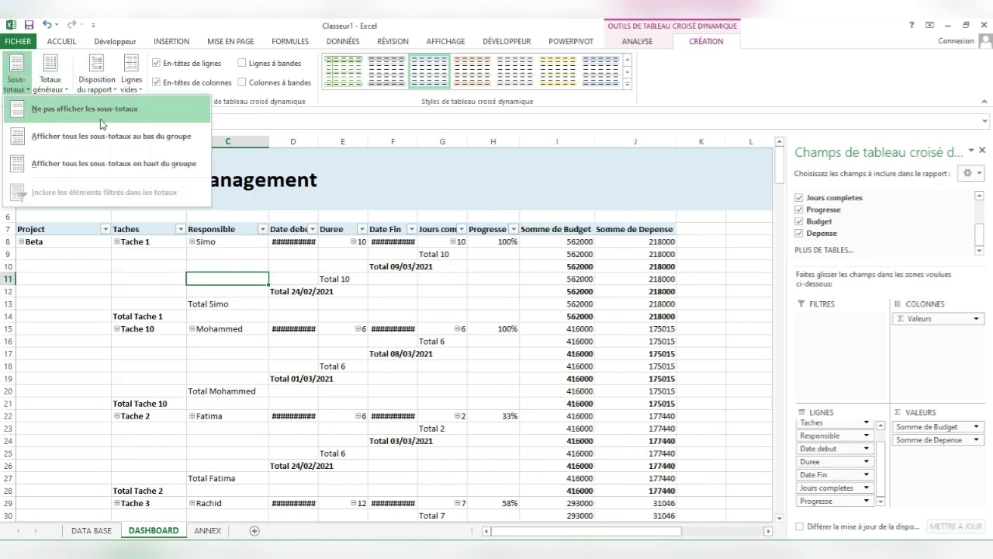
left_click(136, 115)
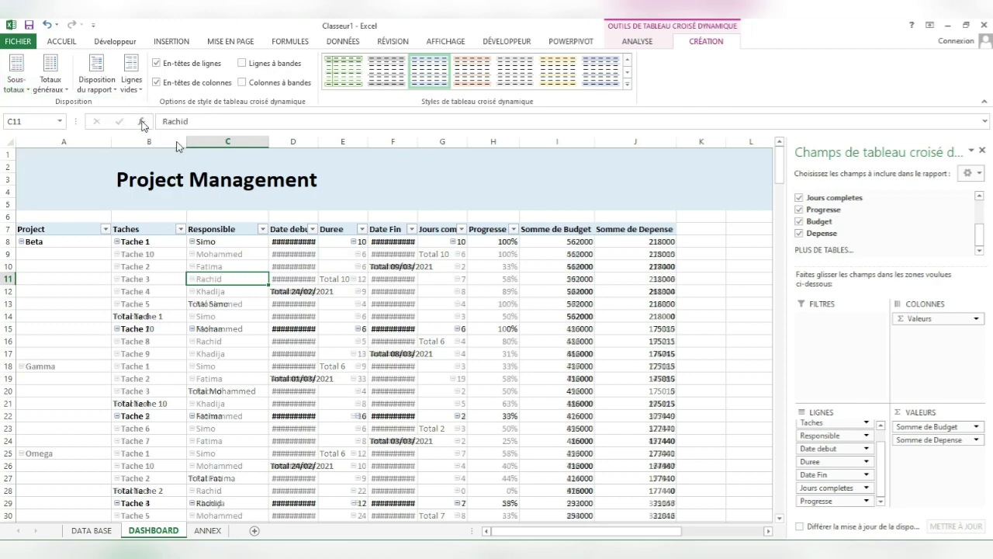
Step: Fit the Date debut and Date Fin columns to their contents and narrow the Somme de Budget column
double_click(320, 134)
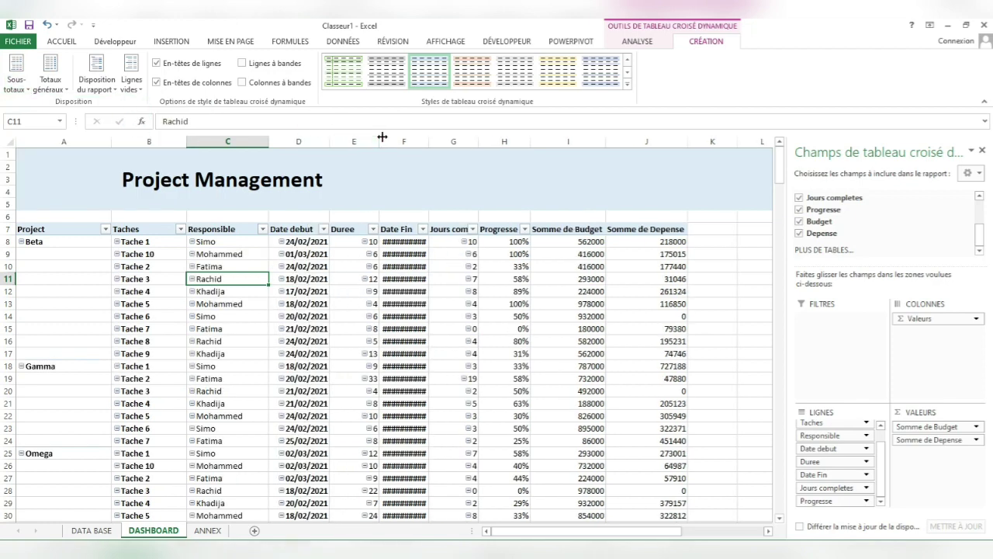
double_click(429, 143)
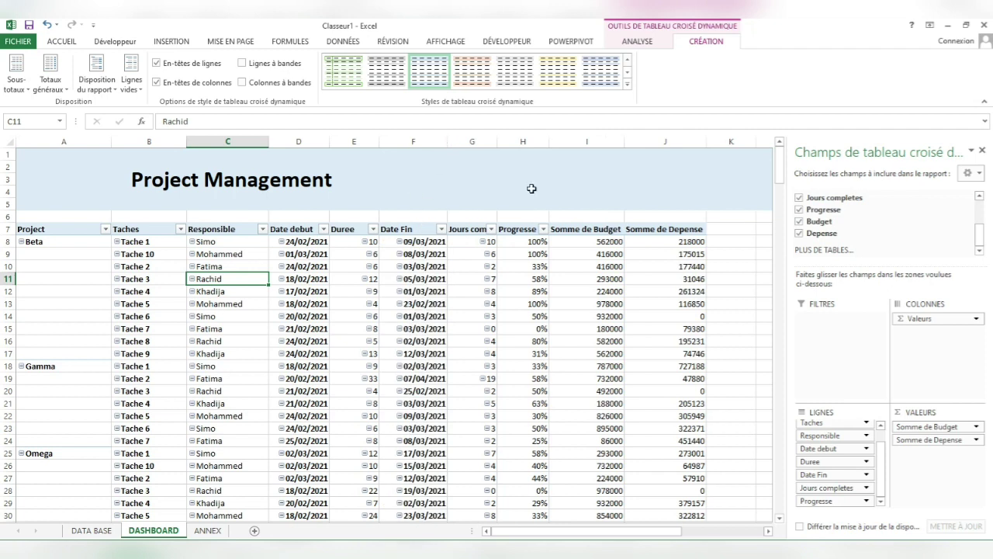
left_click_drag(629, 140, 605, 140)
Step: Rename the Somme de Budget header in I7 as "Budget " with a trailing space to avoid duplicating the field name
left_click(574, 230)
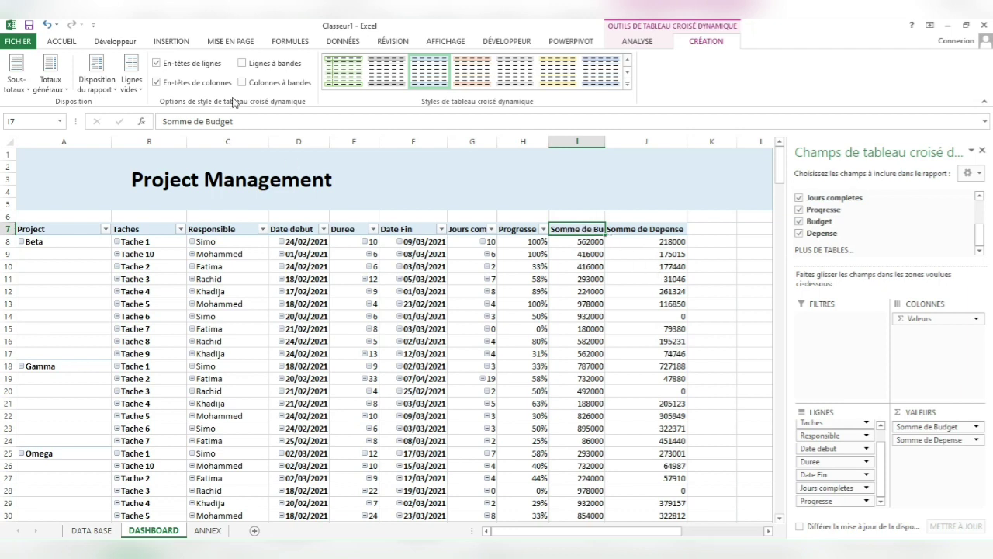
left_click_drag(206, 121, 159, 121)
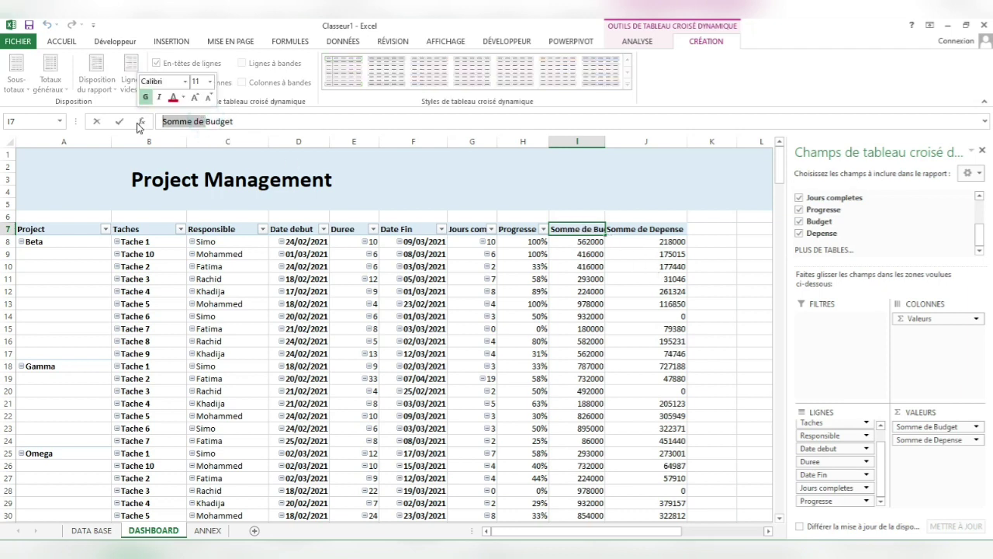
key("BackSpace")
left_click(205, 120)
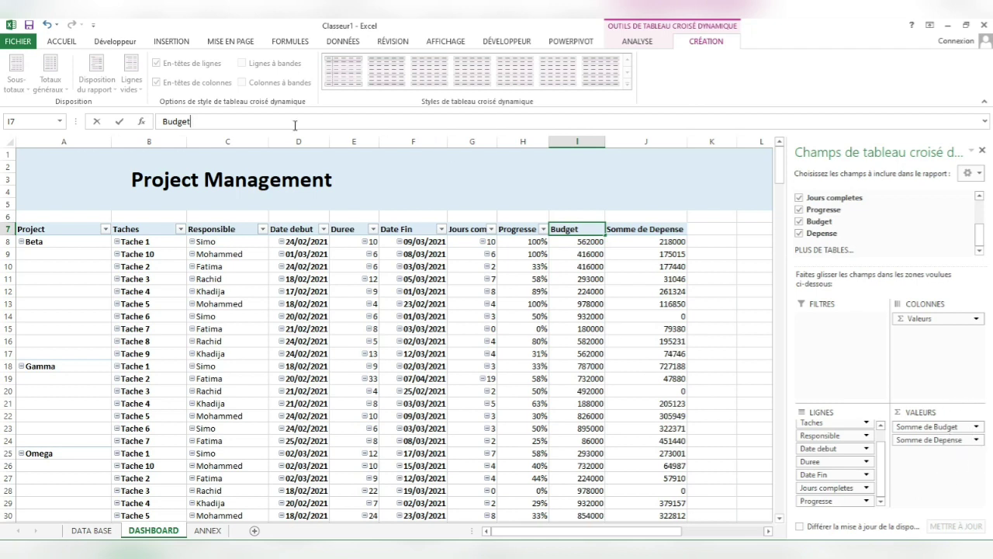
key("Return")
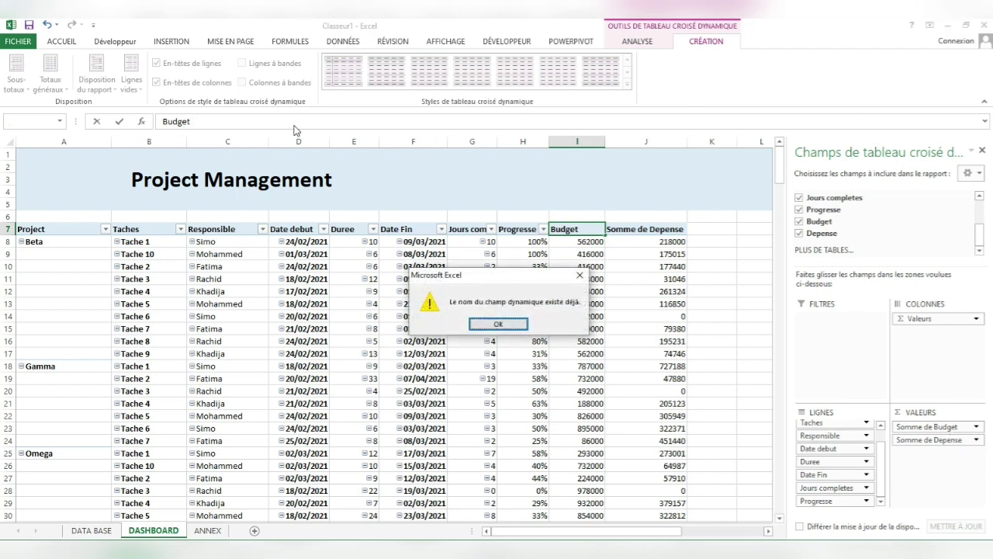
key("Return")
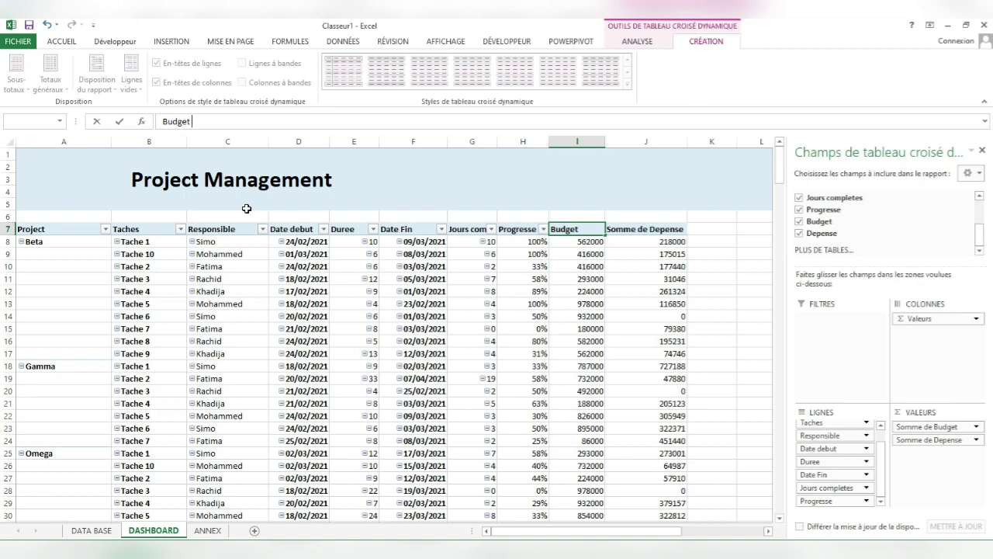
left_click(692, 259)
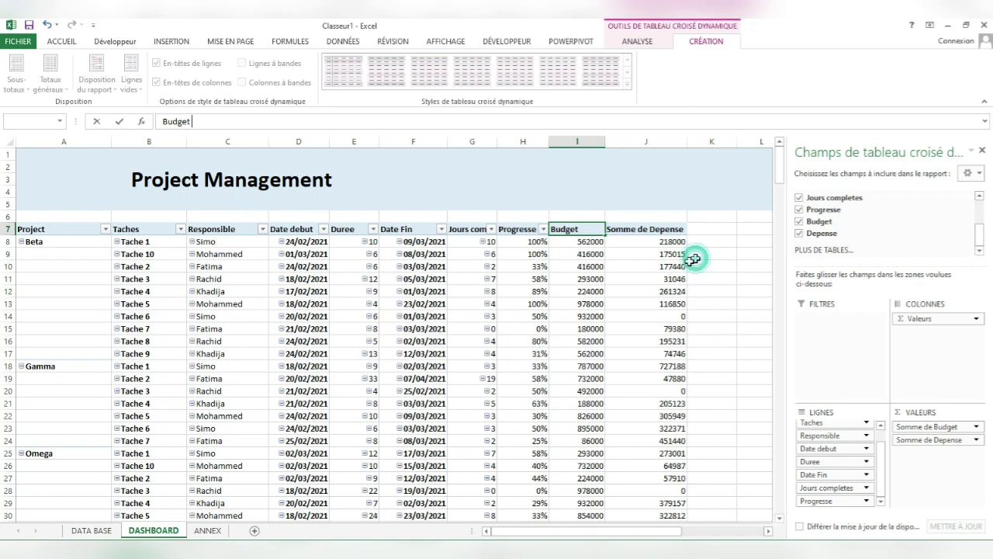
Step: Rename the Somme de Depense header in J7 as "Depense " with a trailing space and fit column J to its contents
left_click(643, 229)
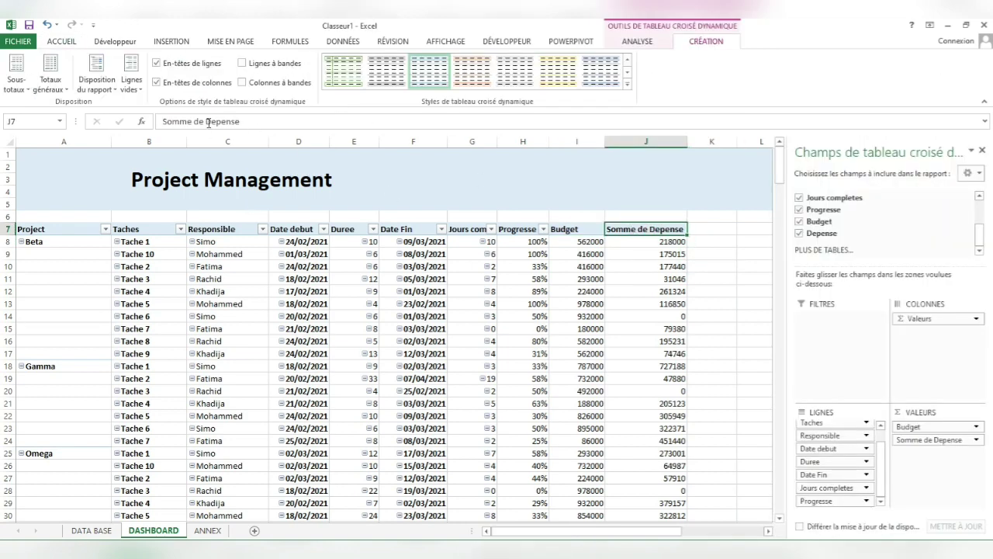
left_click_drag(208, 124, 111, 127)
key("BackSpace")
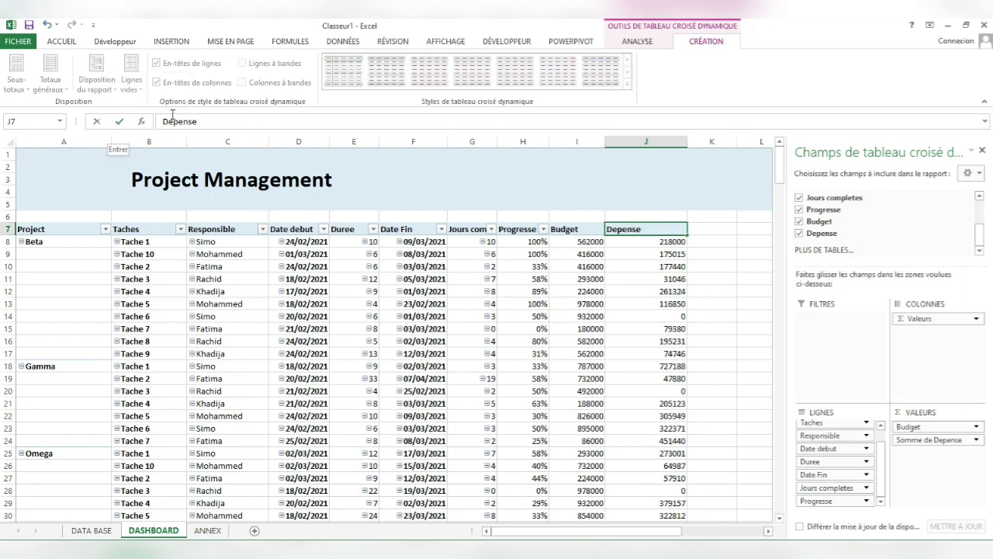
left_click(220, 116)
key("Return")
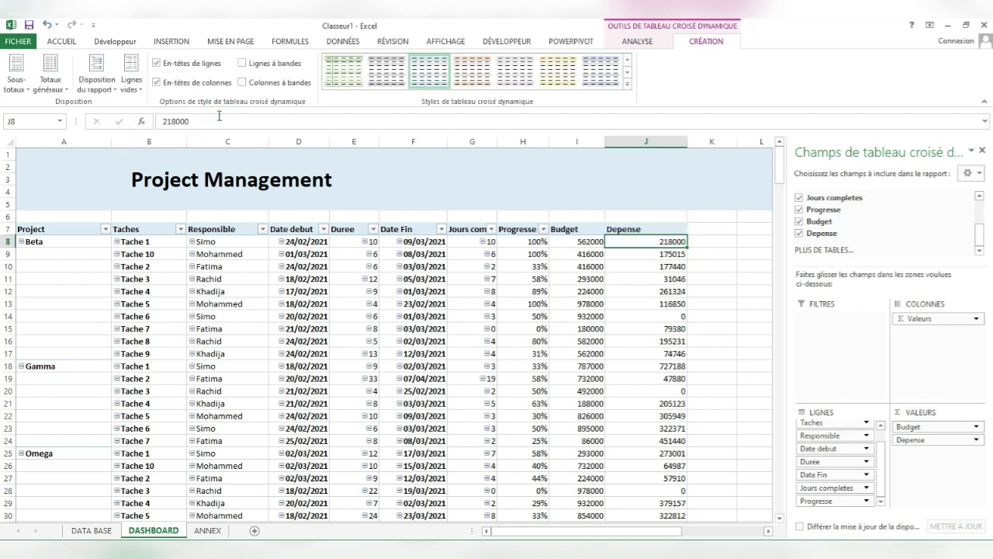
double_click(692, 141)
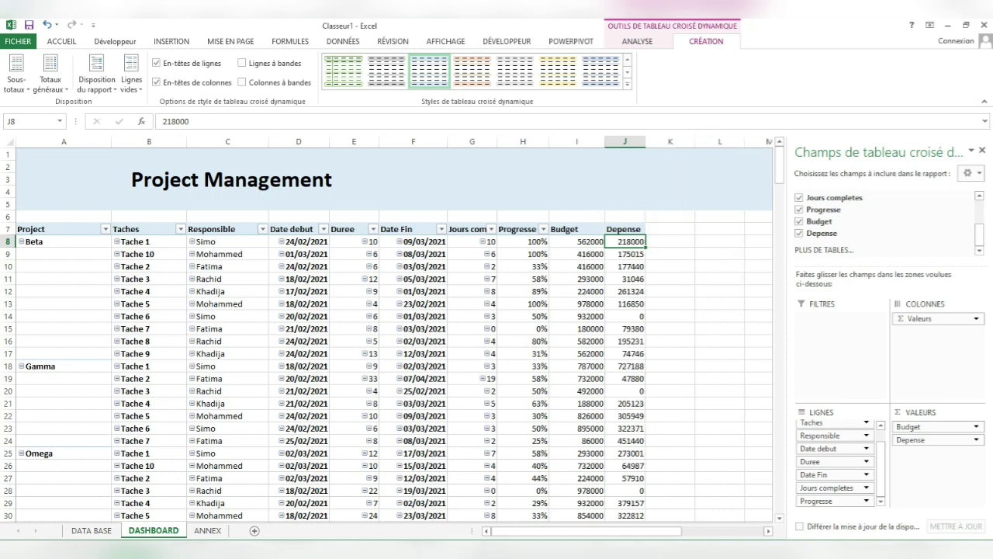
Step: Switch to the PMP workbook, examine the Vue Globale Taches chart on its Dashboard sheet, and return to Classeur1
left_click(564, 500)
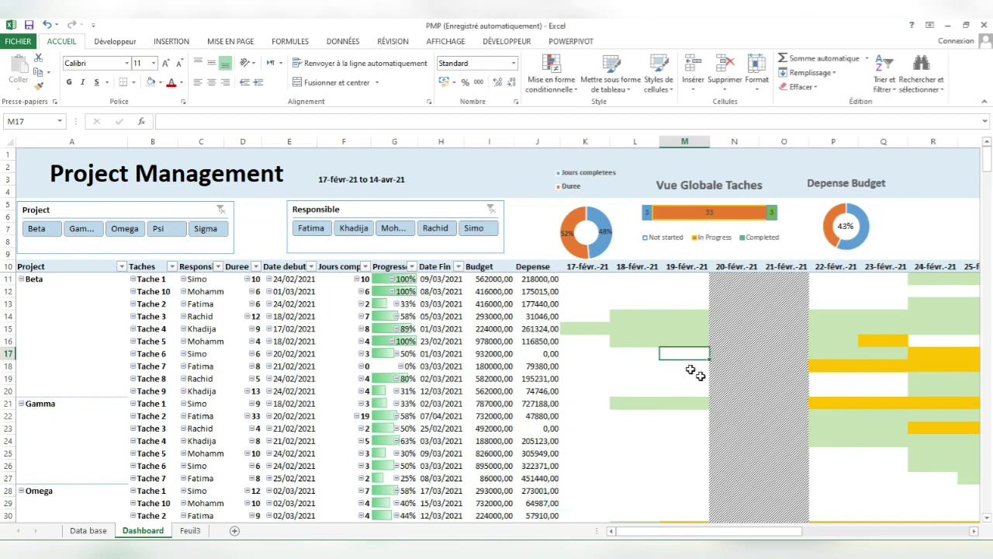
left_click(709, 183)
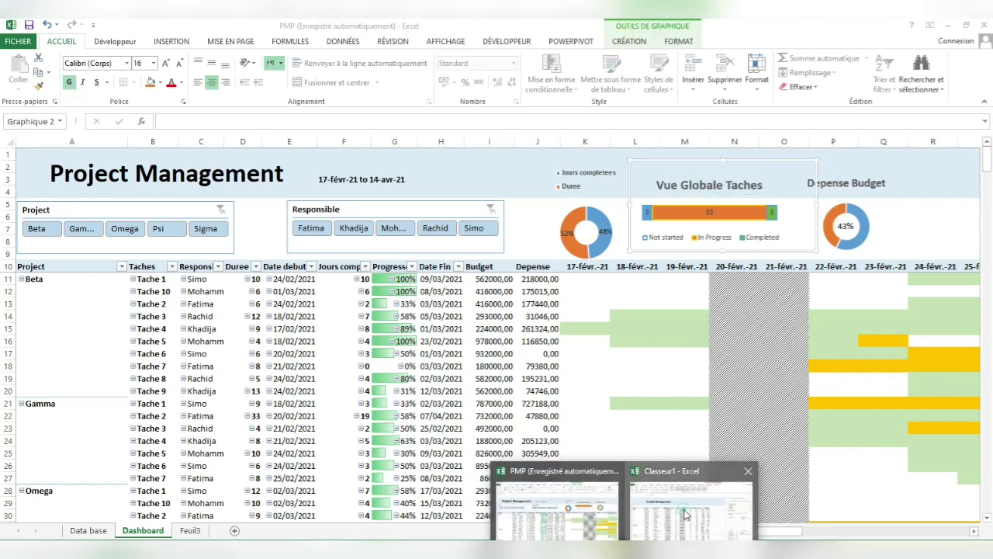
left_click(687, 514)
Step: On the ANNEX sheet, enter the status labels Not Started, In Progress and Completed in cells A7 to A9
left_click(207, 530)
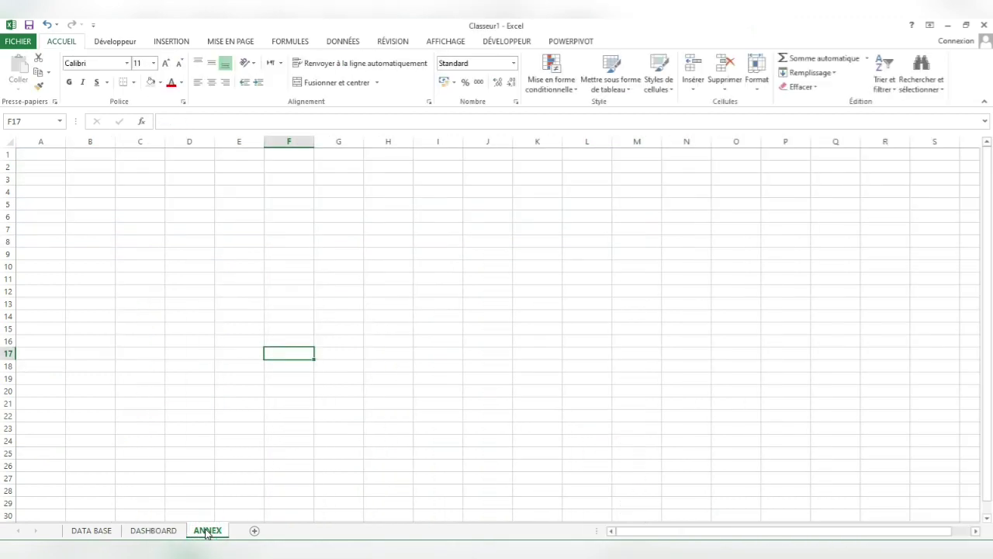
left_click(52, 215)
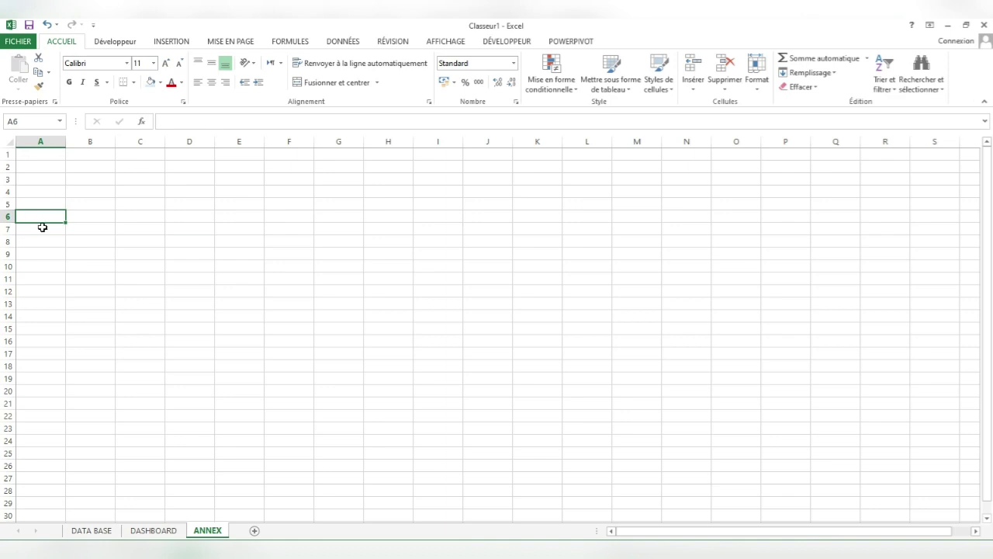
left_click(43, 226)
type("Not")
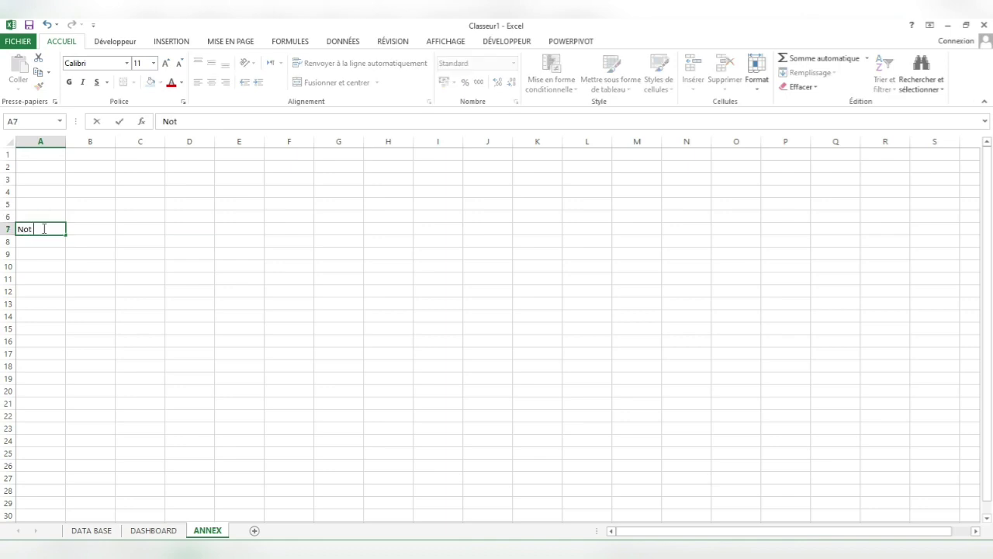
type(" Started")
key("Return")
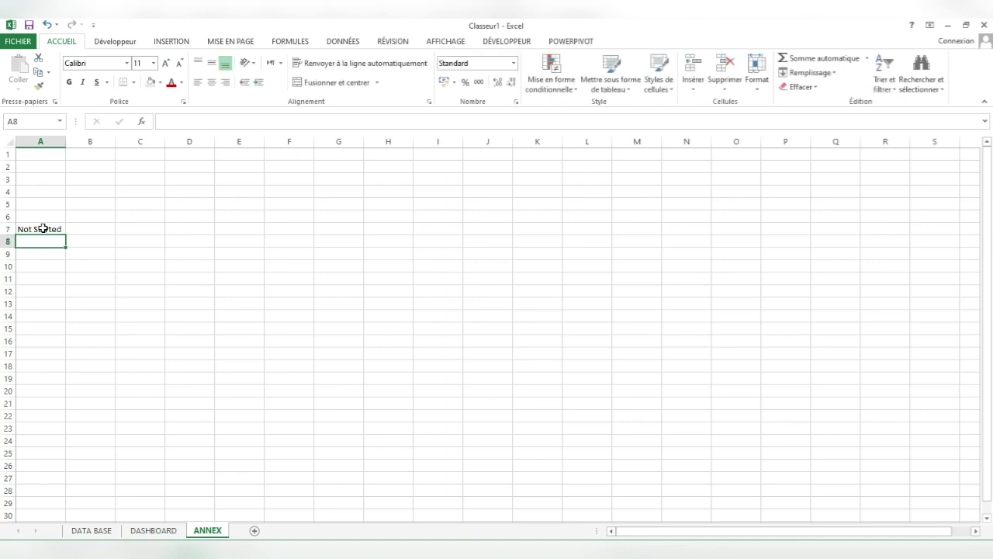
type("In Prog")
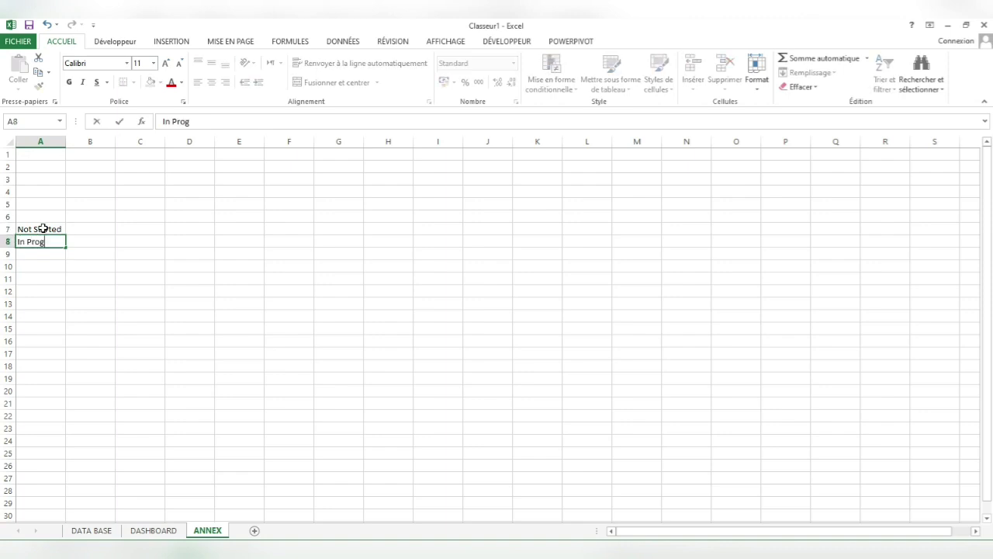
type("ress")
key("Return")
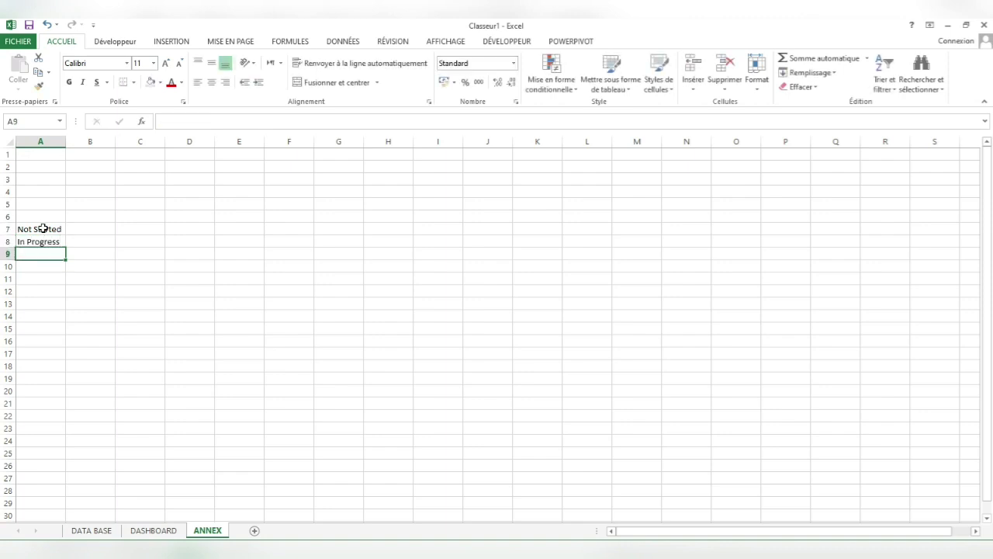
type("Completed")
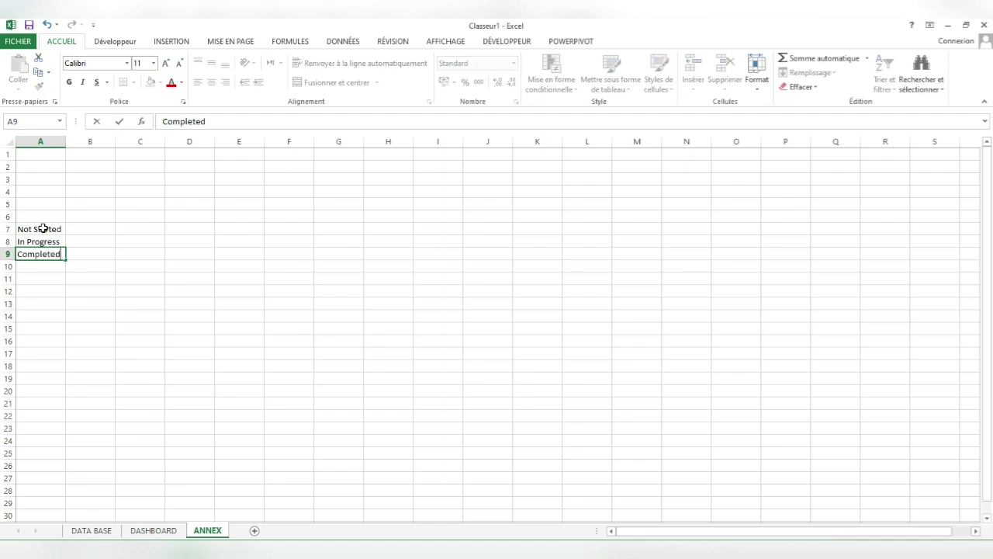
key("Tab")
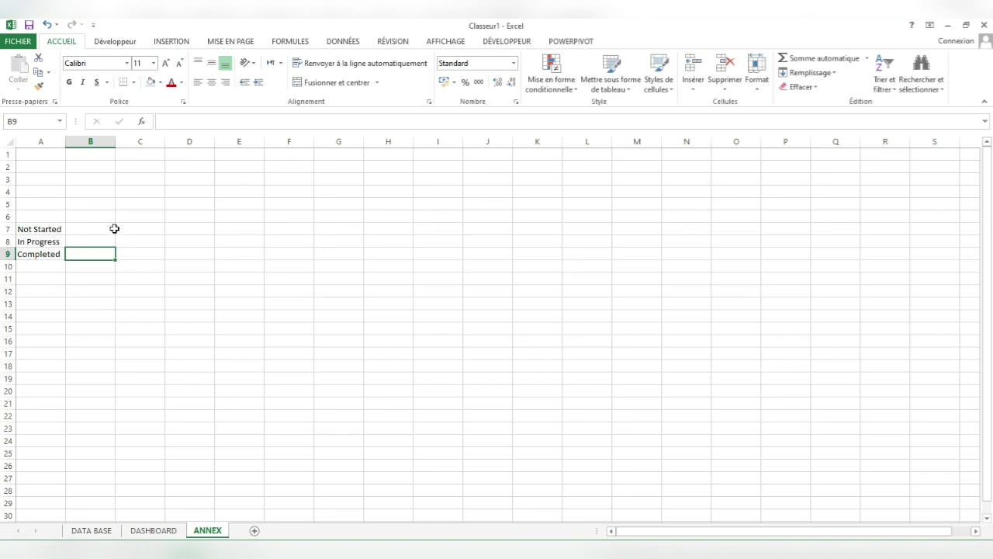
left_click(42, 228)
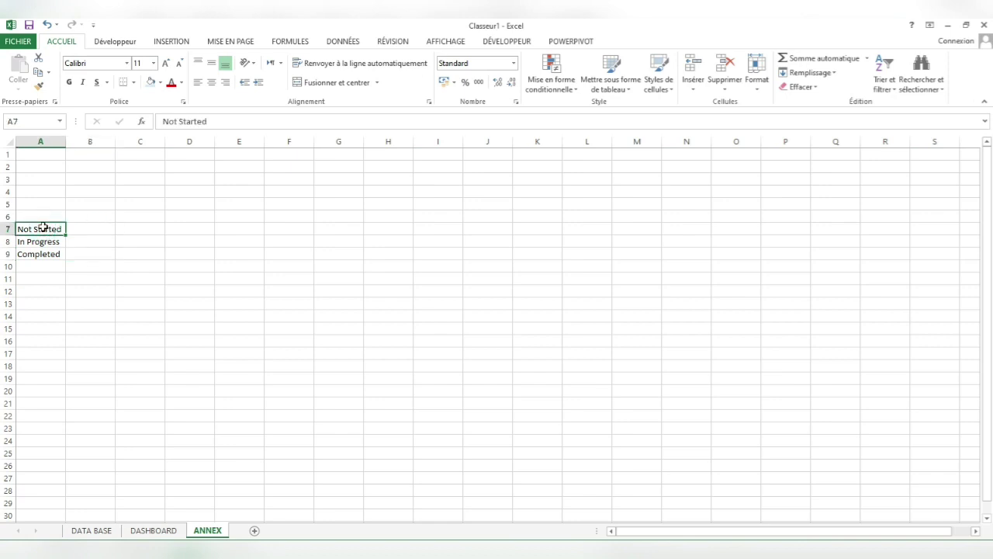
left_click(44, 241)
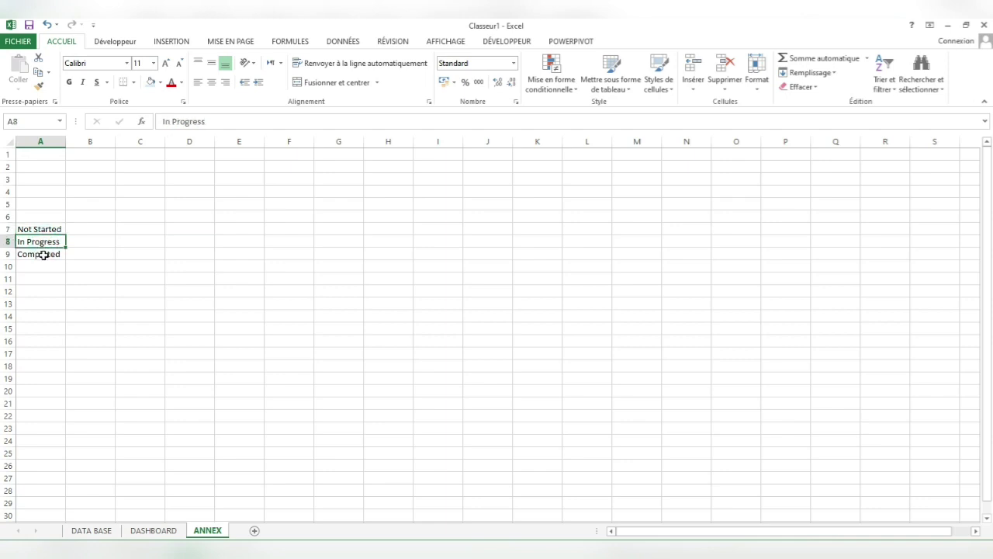
left_click(43, 255)
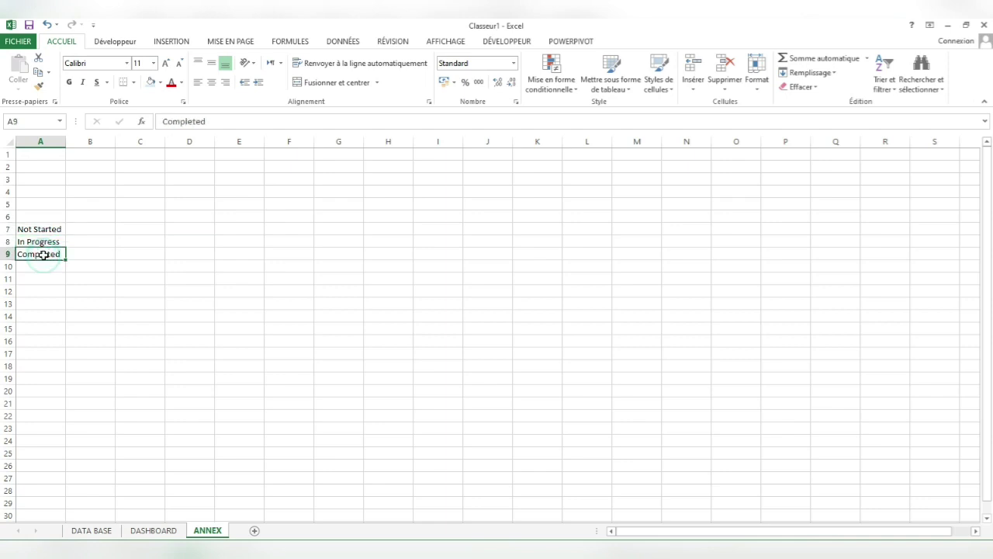
Step: Count the not-started tasks in B7 with the formula =NB.SI(DASHBOARD!H8:H47;"="&0)
left_click(87, 225)
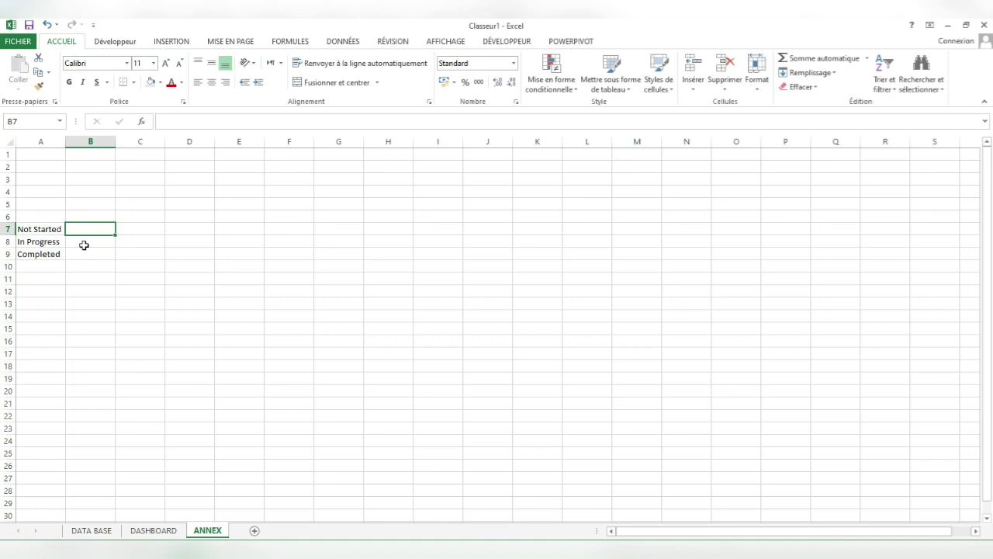
type("=nb")
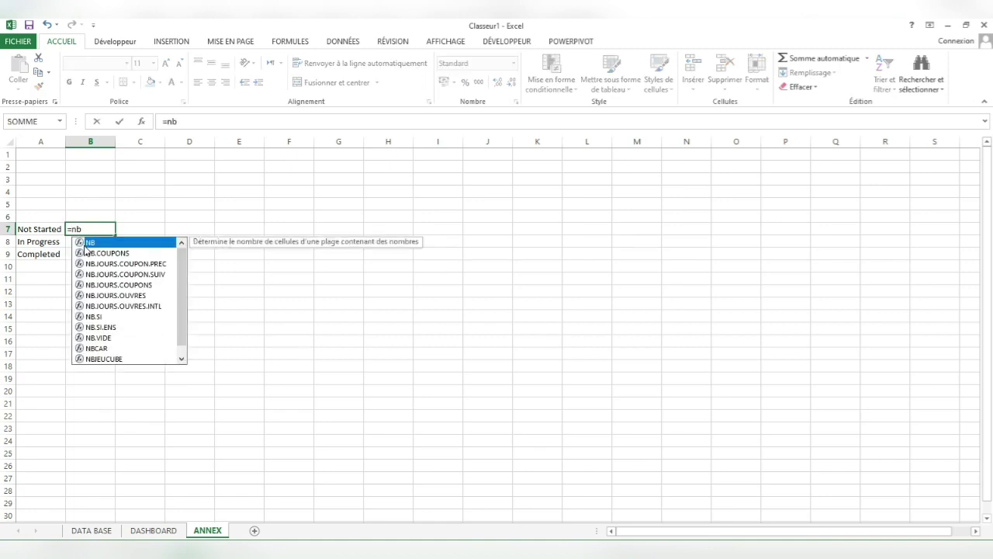
type(".")
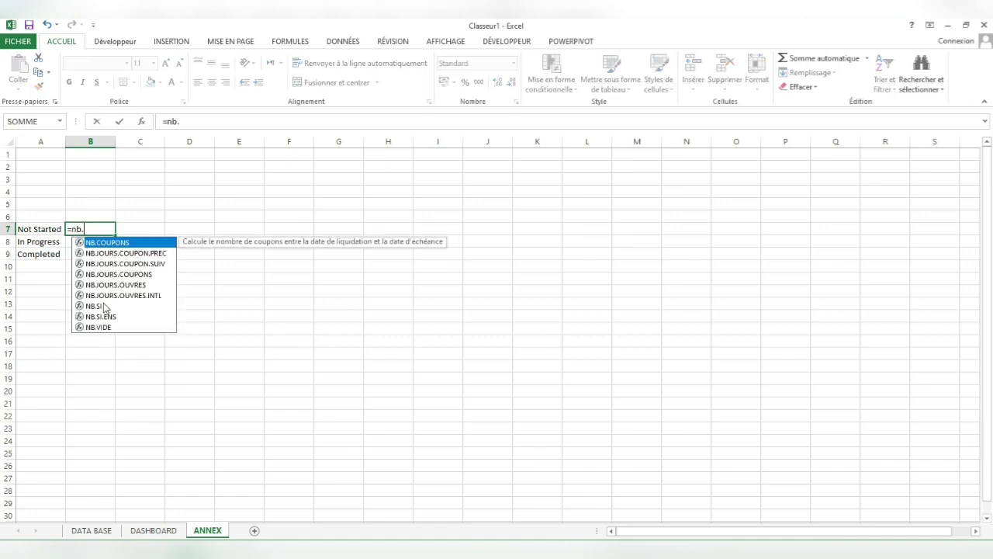
double_click(102, 307)
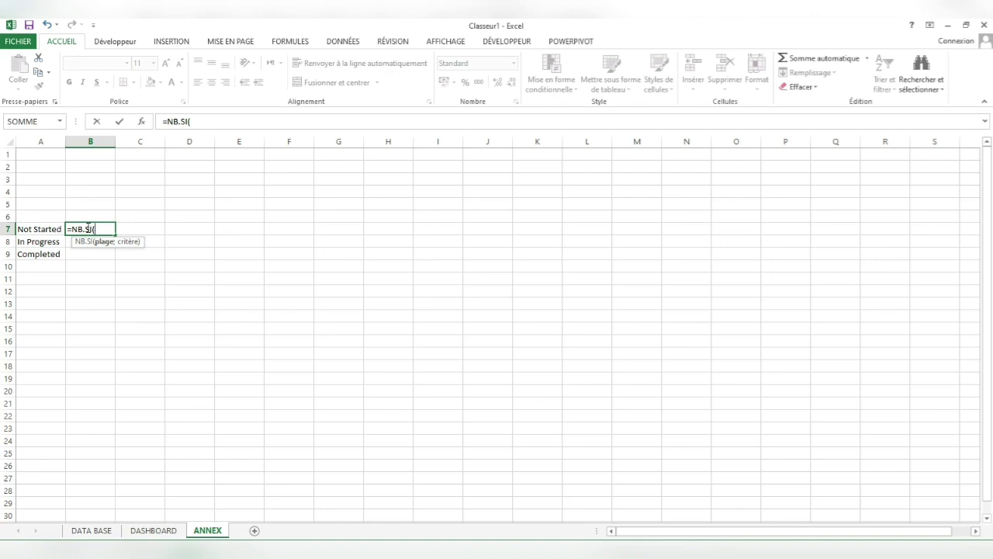
left_click(151, 530)
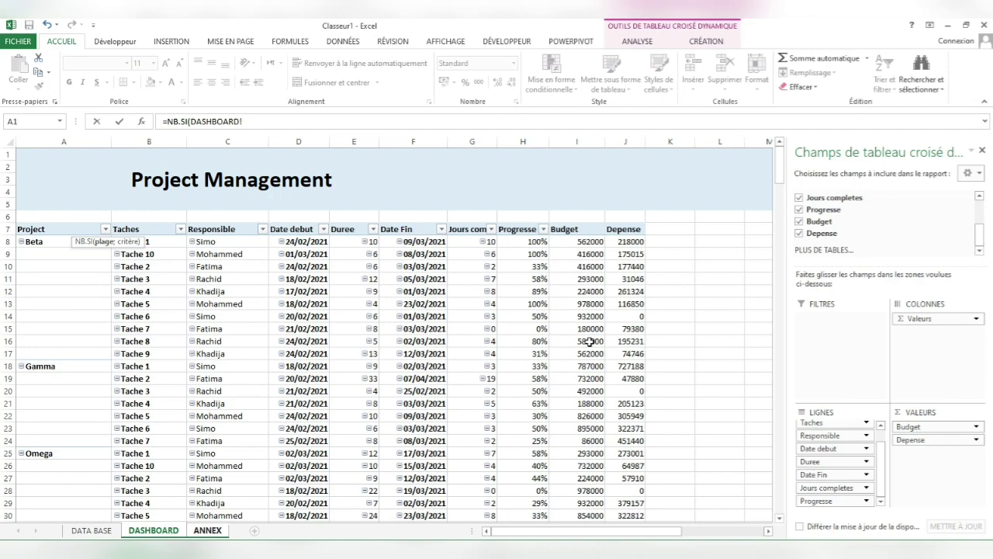
left_click_drag(523, 238, 534, 489)
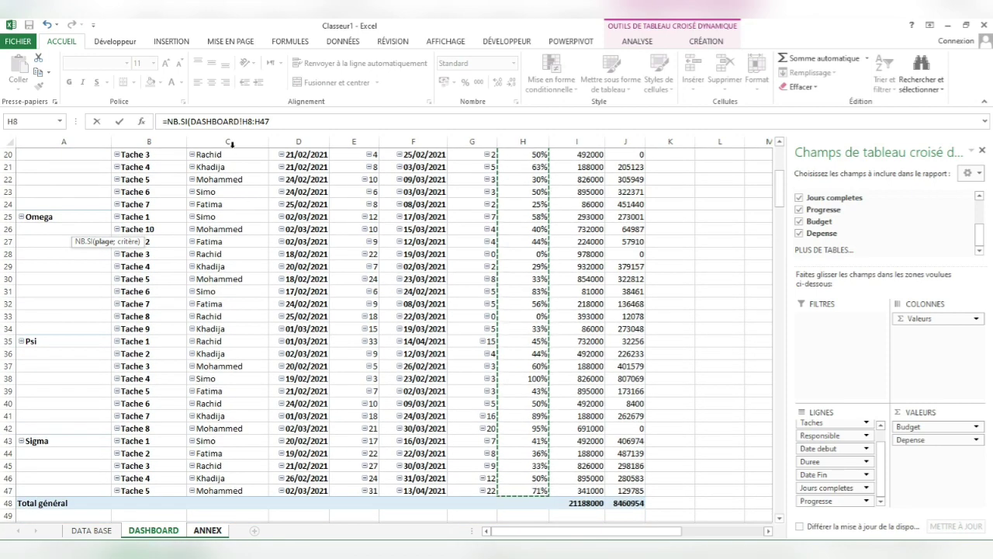
left_click(283, 123)
type(";\"=\"&0")
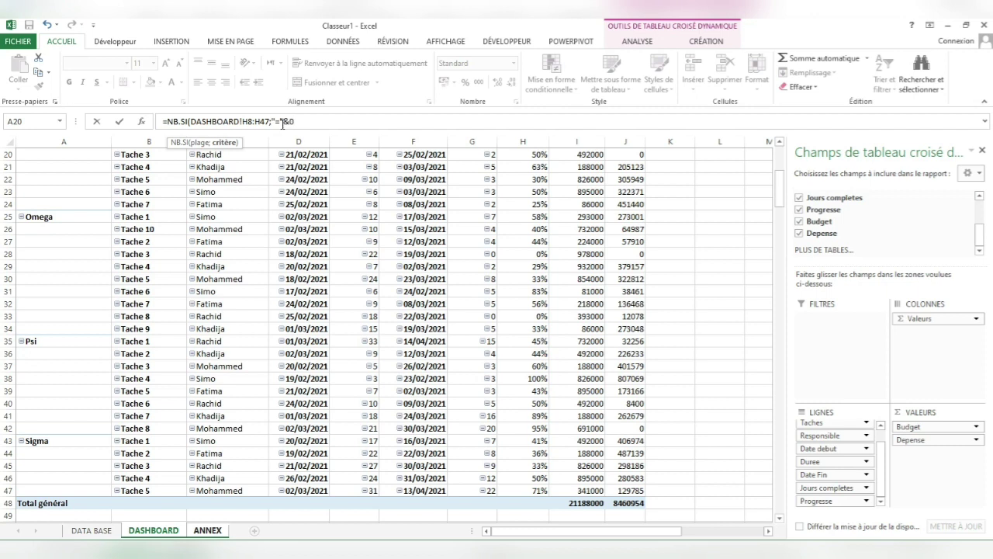
key("Return")
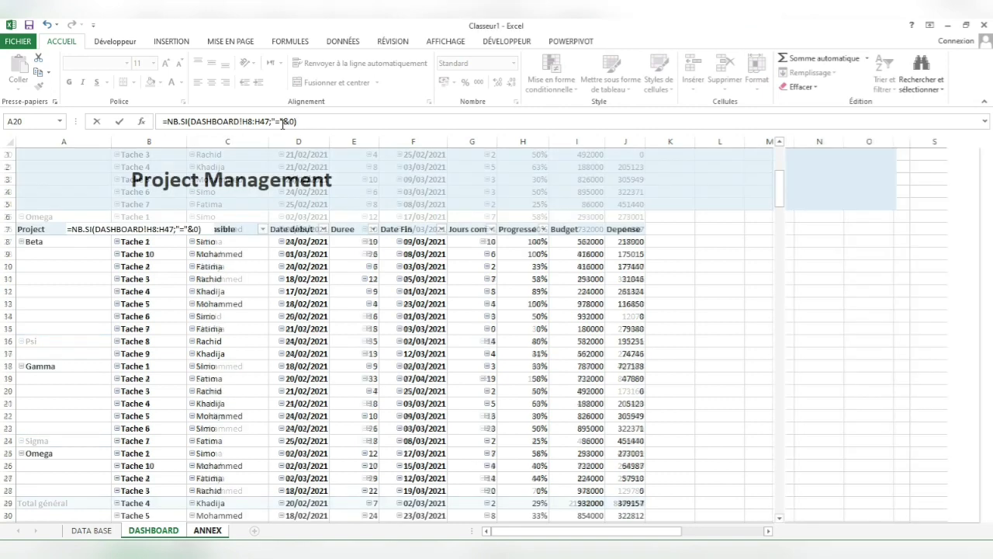
left_click(101, 228)
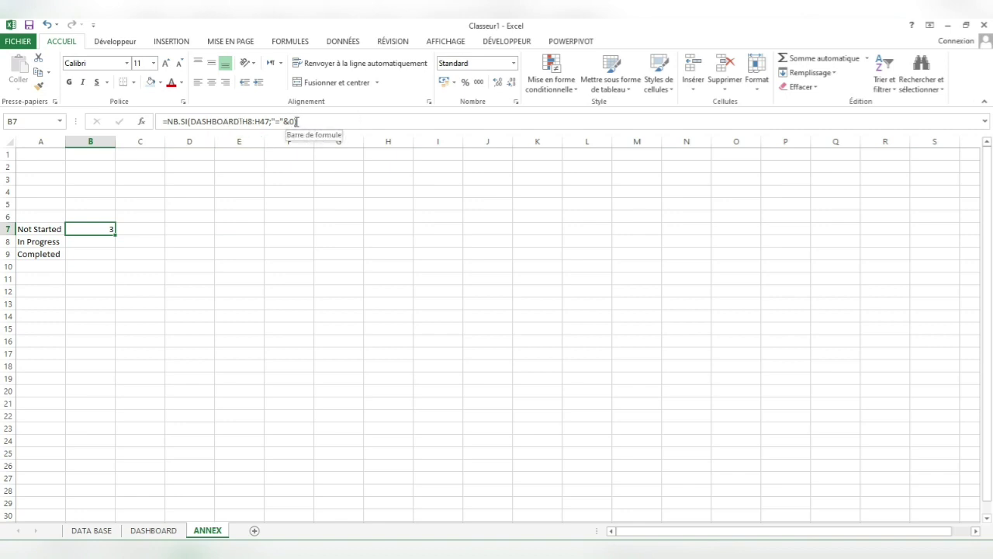
Step: In B8 of ANNEX, build an NB.SI.ENS formula with DASHBOARD!H8:H47 as first criteria range and a "<>" comparison as its criterion
left_click(95, 241)
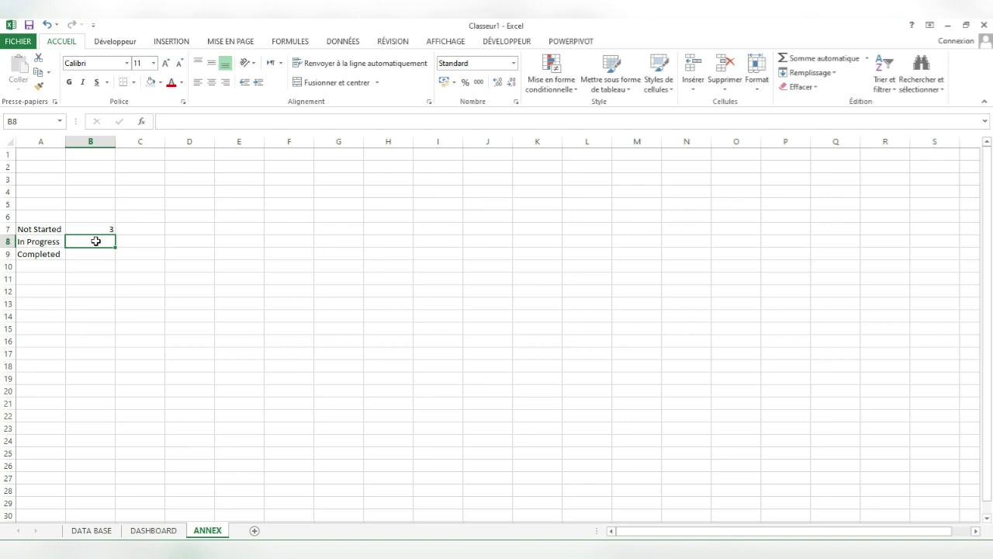
type("=")
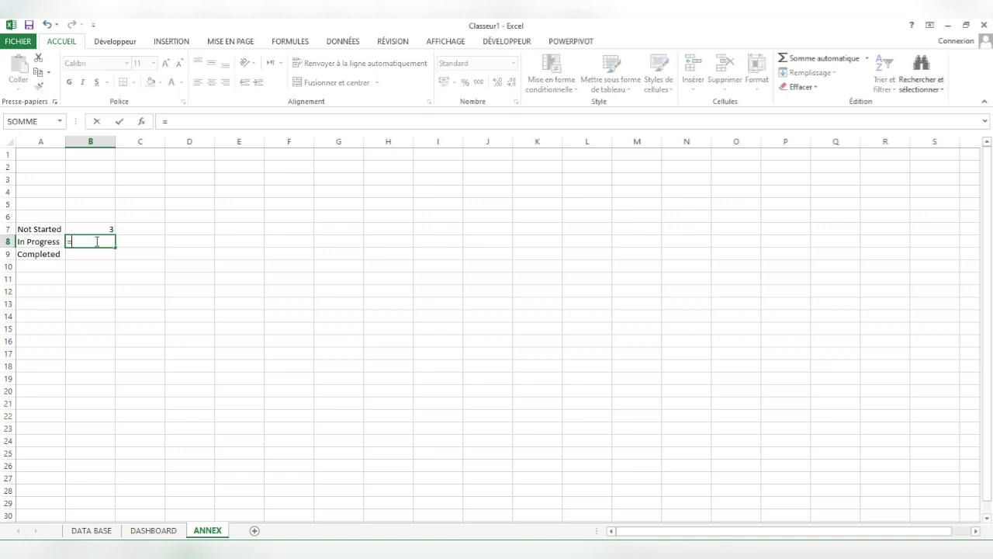
type("nb")
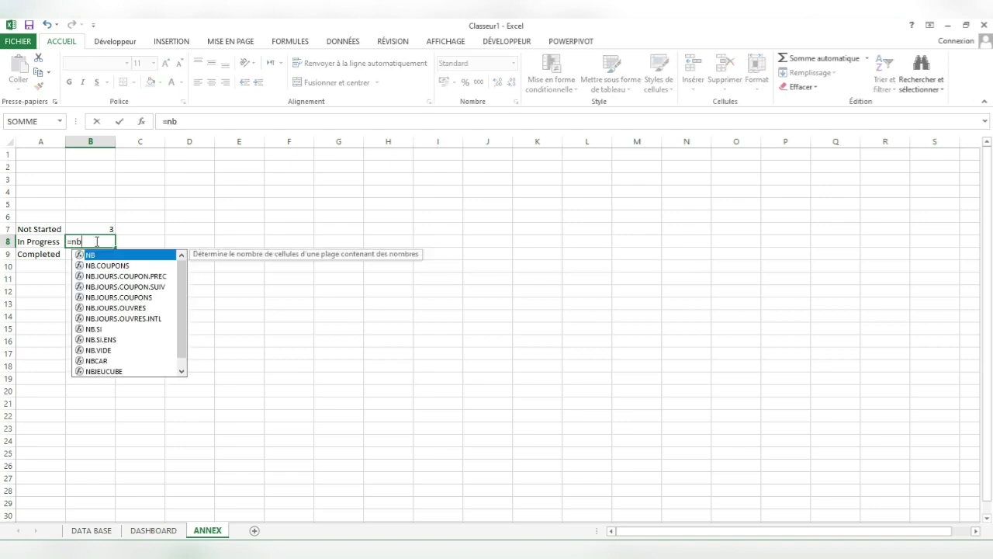
type(".")
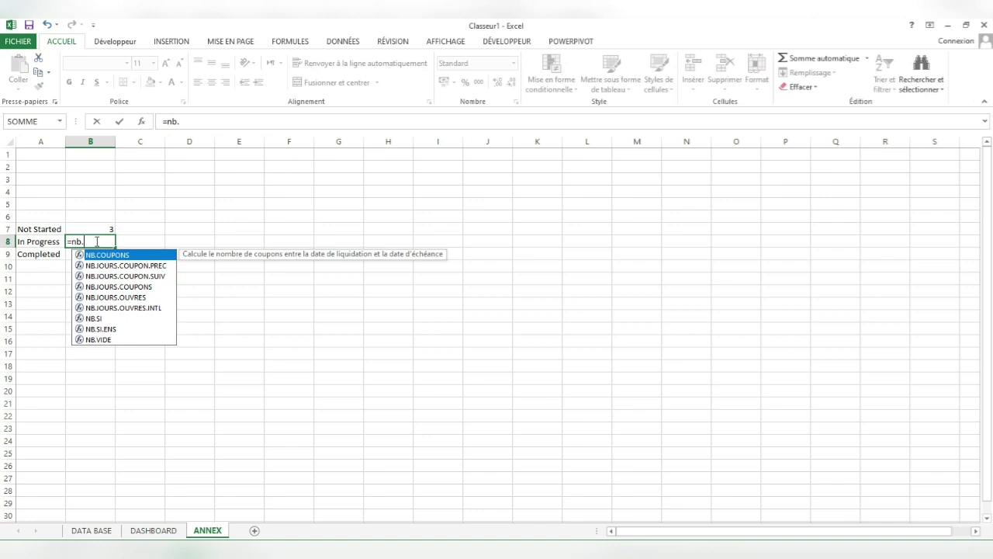
double_click(107, 331)
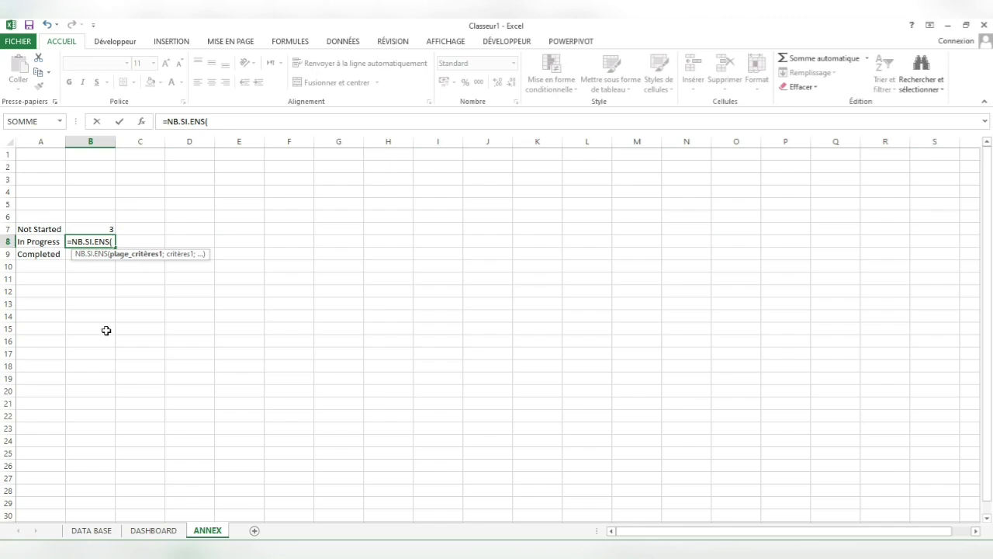
left_click(151, 528)
scroll(470, 328, "up", 7)
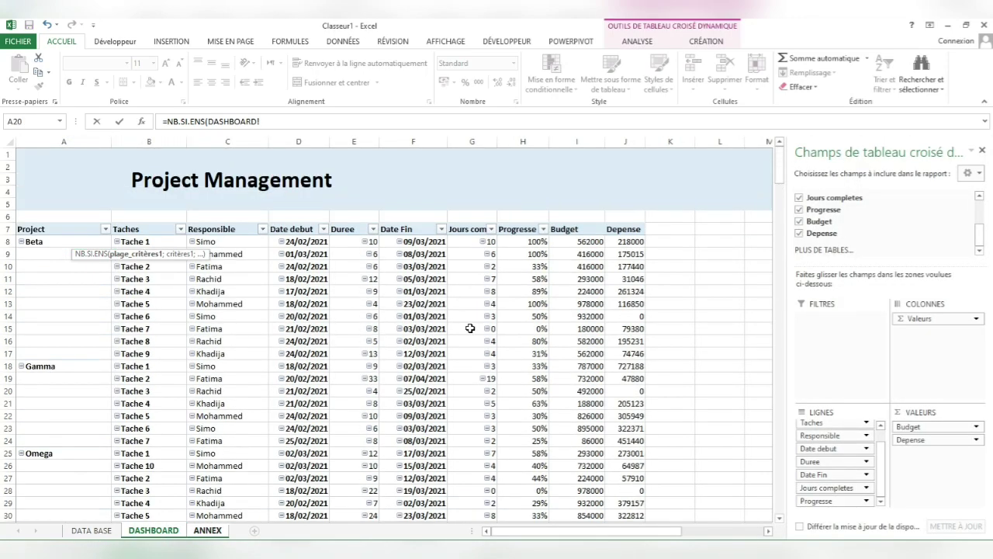
left_click_drag(524, 241, 533, 494)
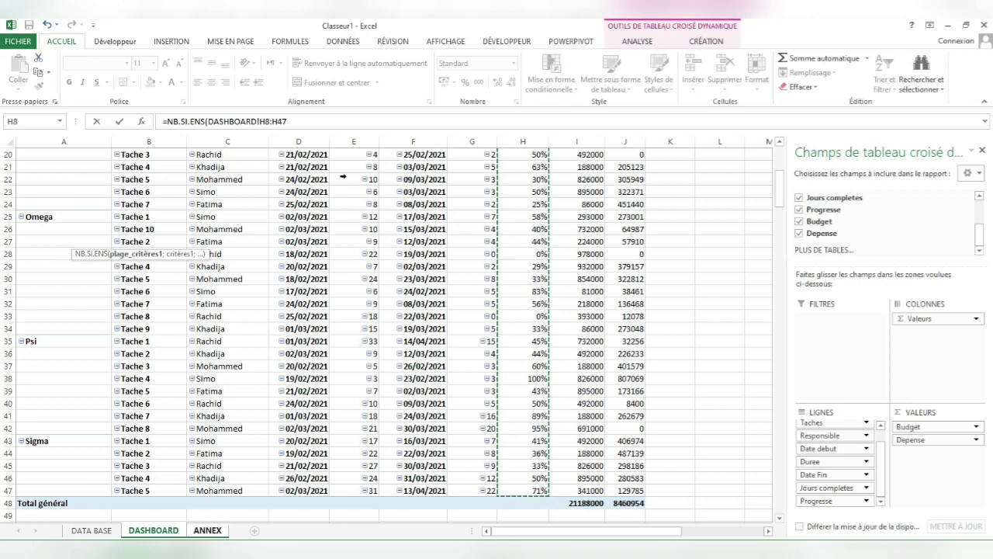
left_click(307, 122)
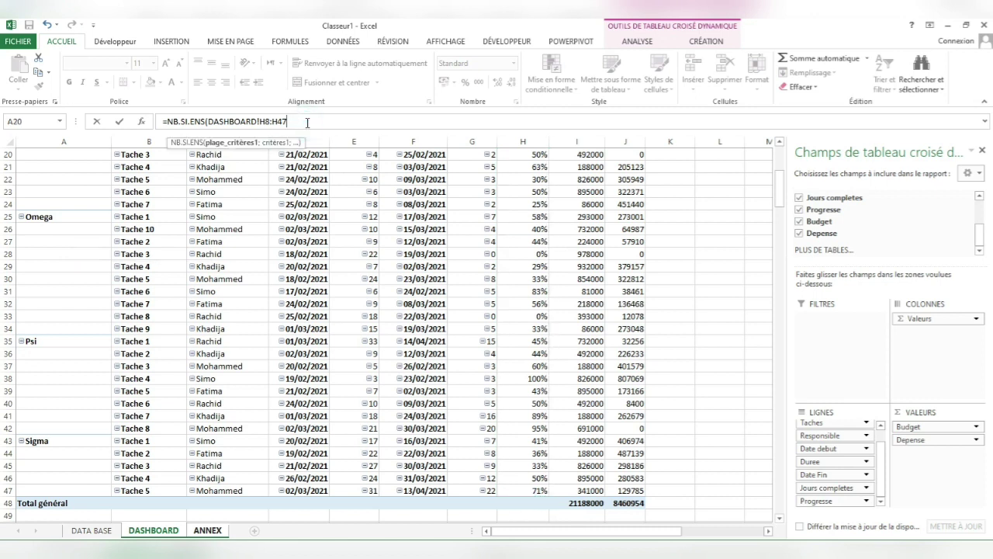
type(";")
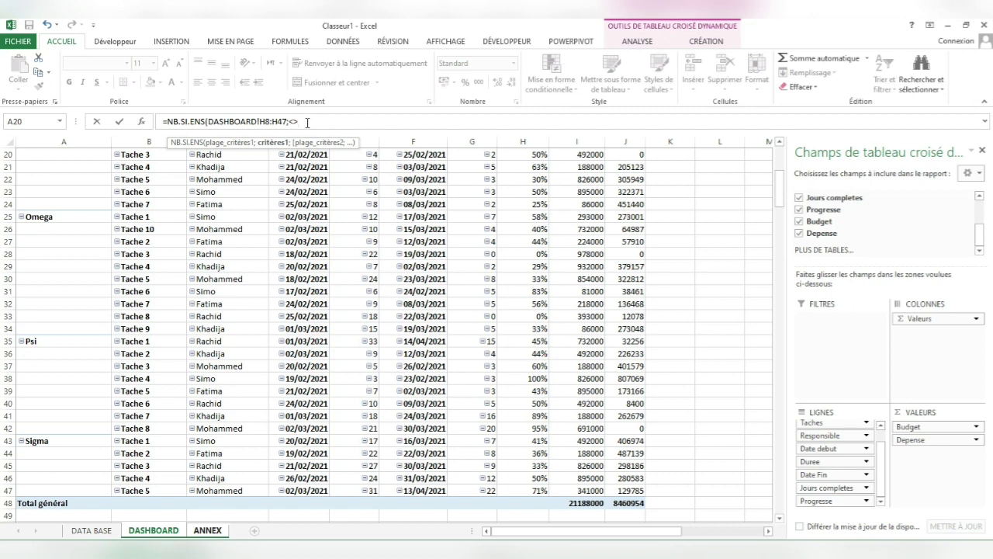
type("\"<>\"")
left_click(292, 122)
left_click(310, 121)
type("&1)")
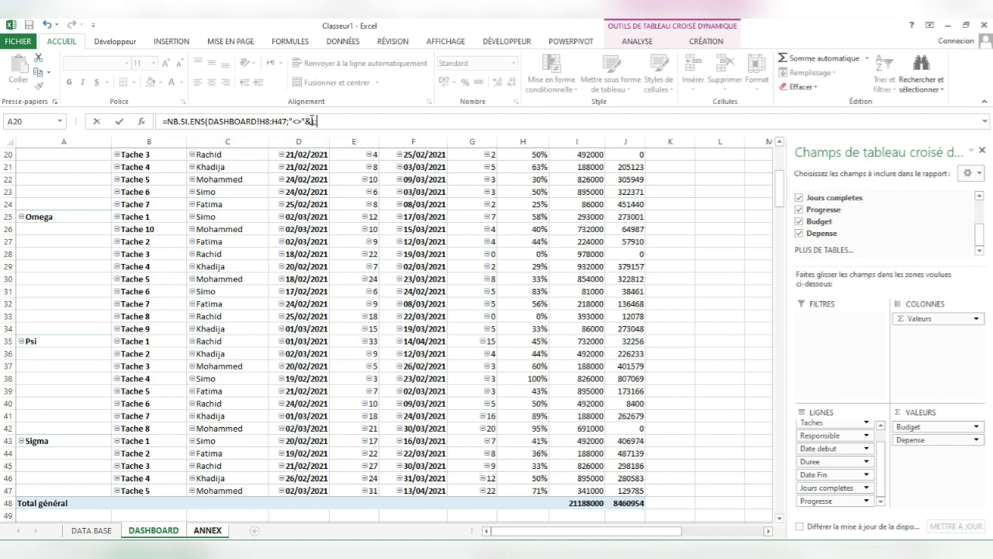
Step: Extend the B8 formula with DASHBOARD!H8:H47 as second criteria range and "<"&1 as its criterion
scroll(539, 269, "up", 6)
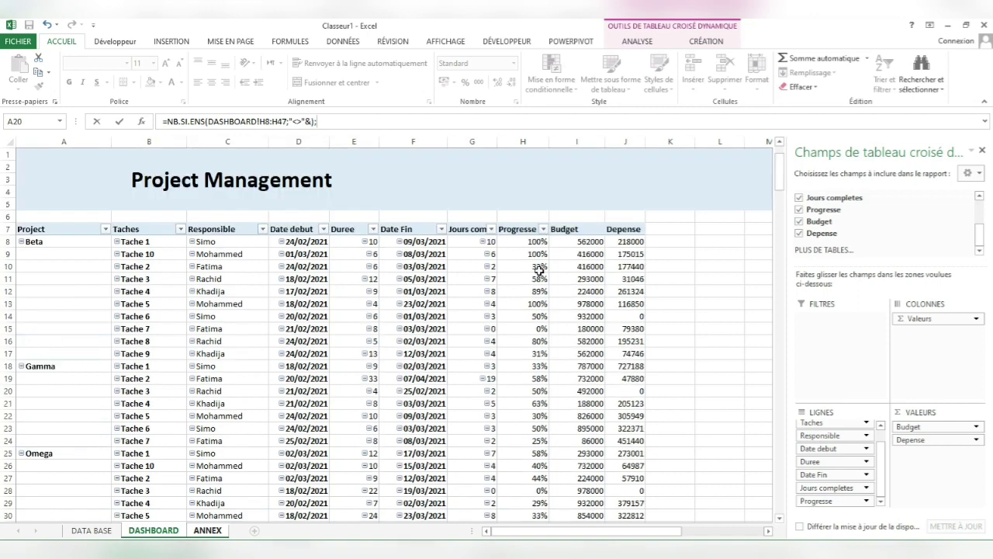
left_click_drag(535, 241, 535, 491)
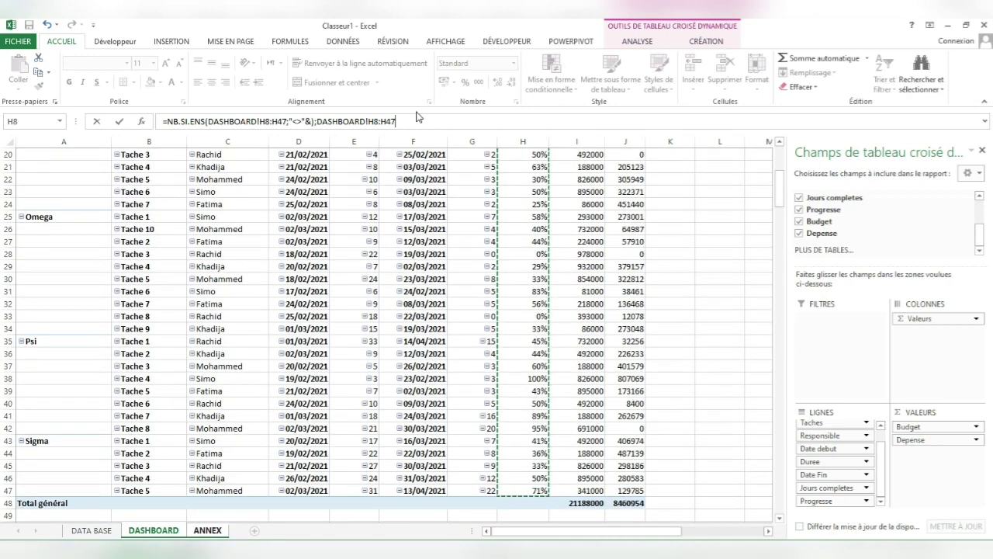
type(";\"<\"&)")
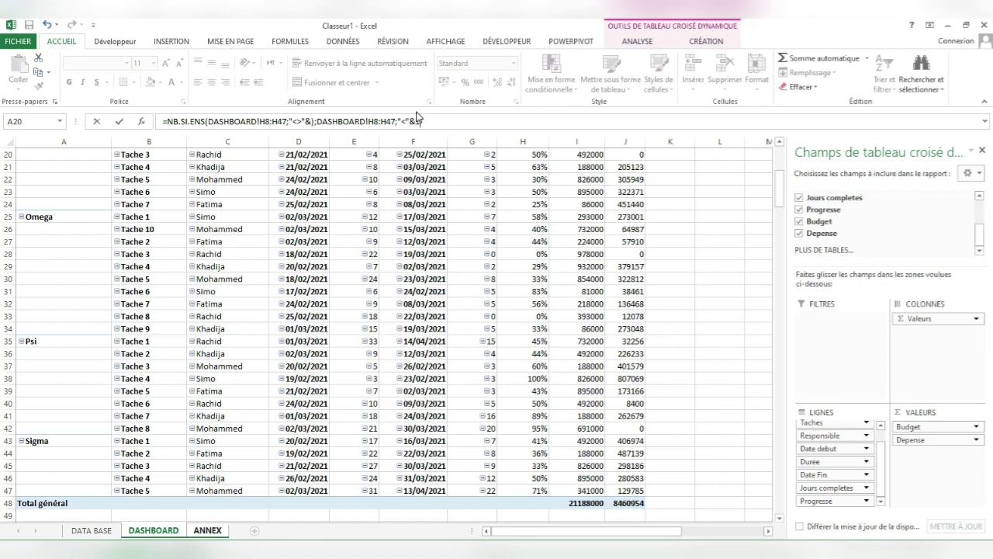
key("Return")
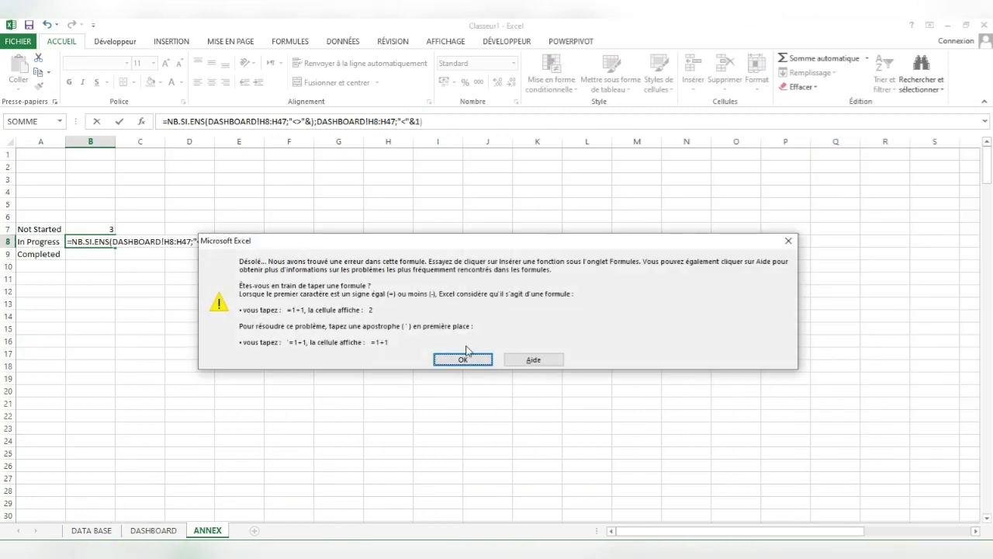
left_click(464, 360)
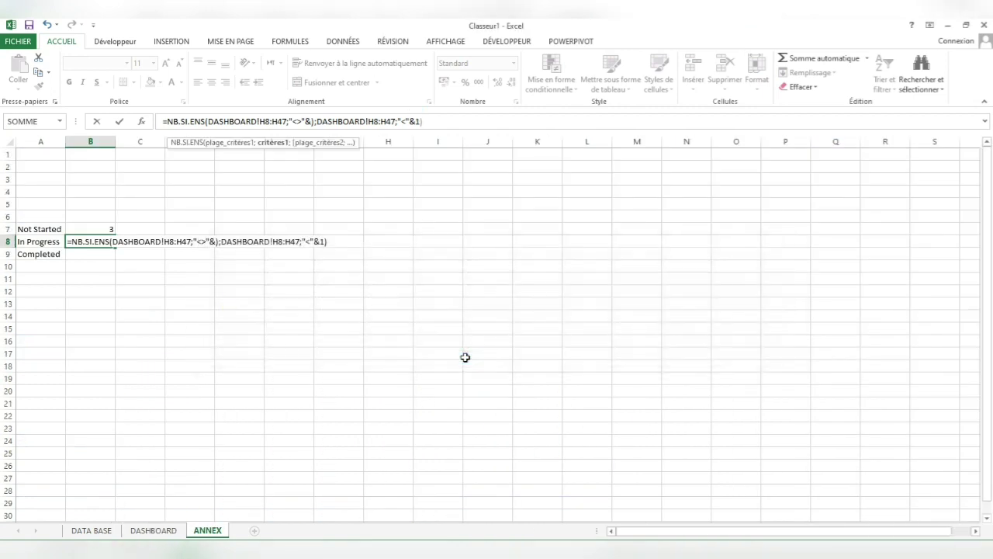
Step: Correct the first criterion of the B8 formula to "<>"&0 and validate the in-progress count
left_click(313, 121)
type("0")
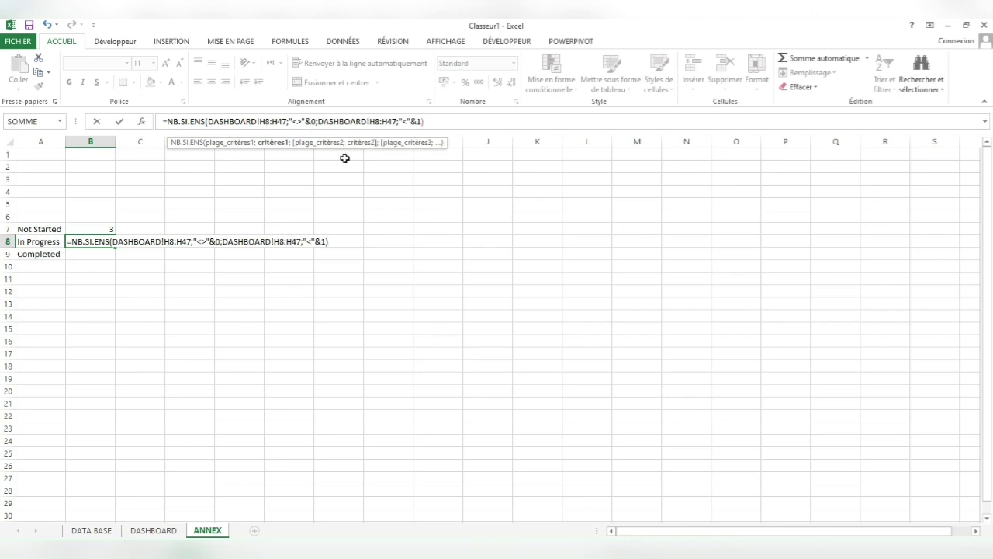
key("Return")
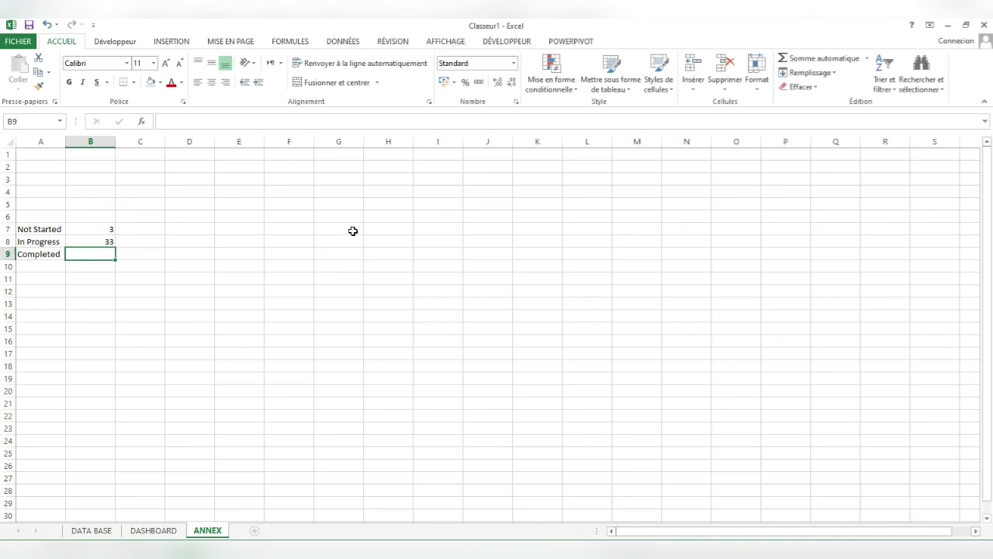
left_click(107, 242)
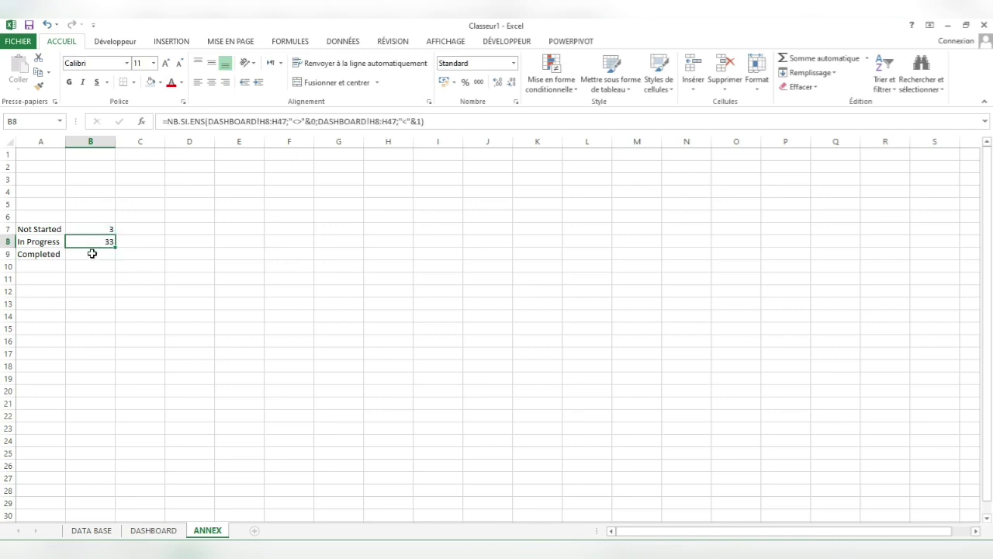
Step: Count the completed tasks in B9 of ANNEX with the formula =NB.SI(DASHBOARD!H8:H47;"="&1)
left_click(92, 254)
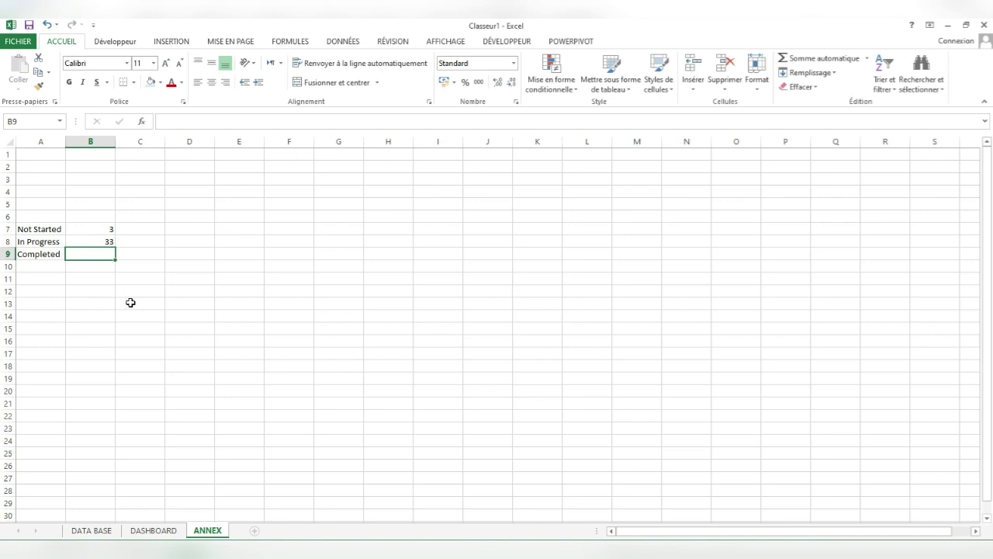
type("=")
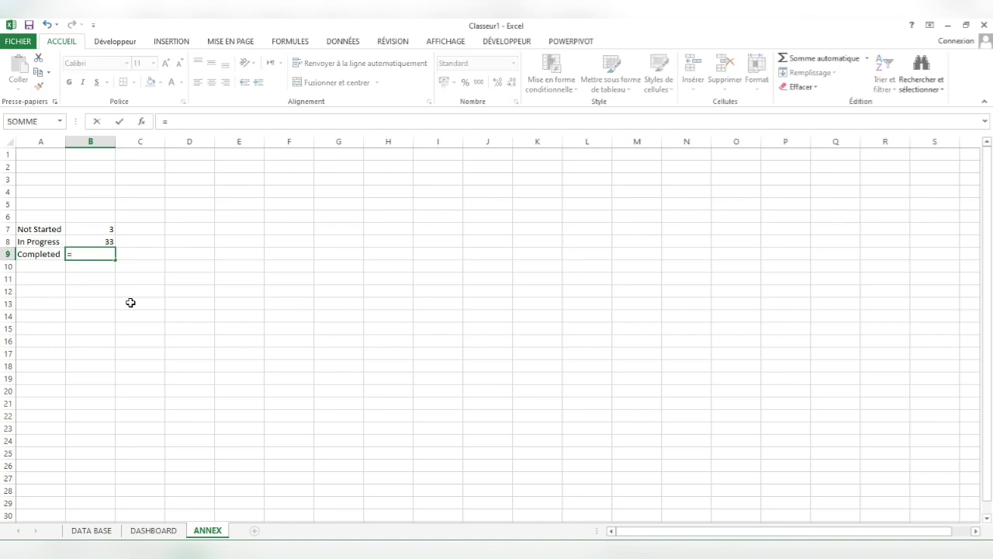
type("nb")
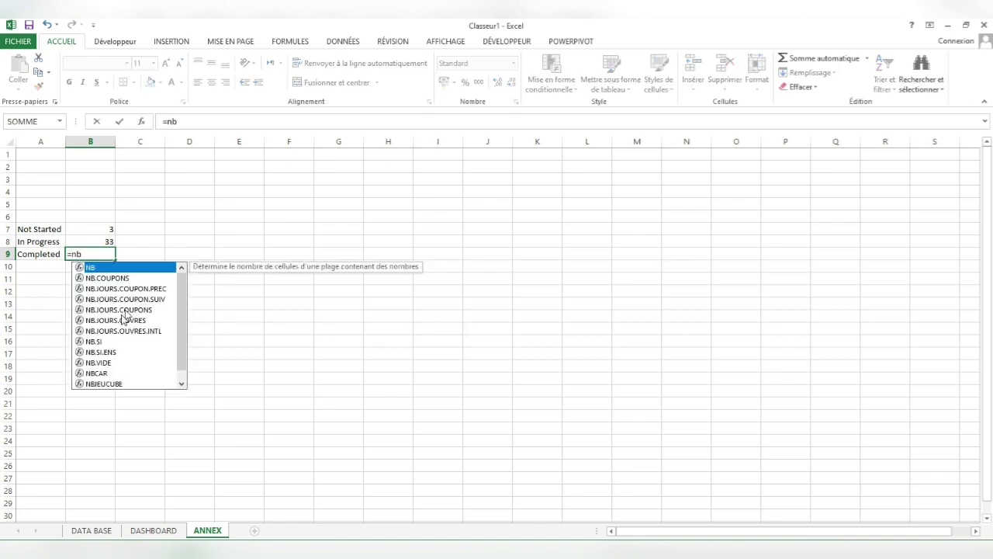
double_click(100, 340)
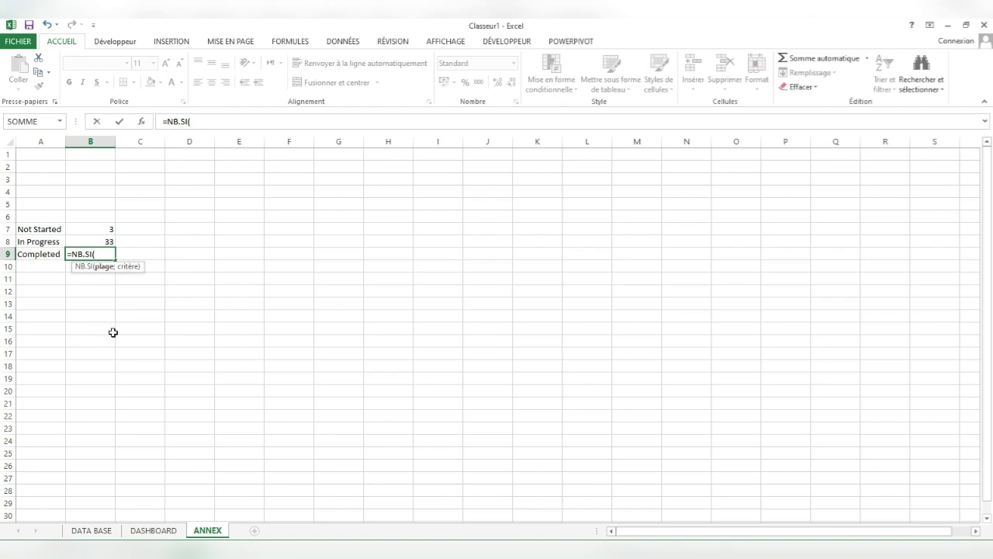
left_click(145, 530)
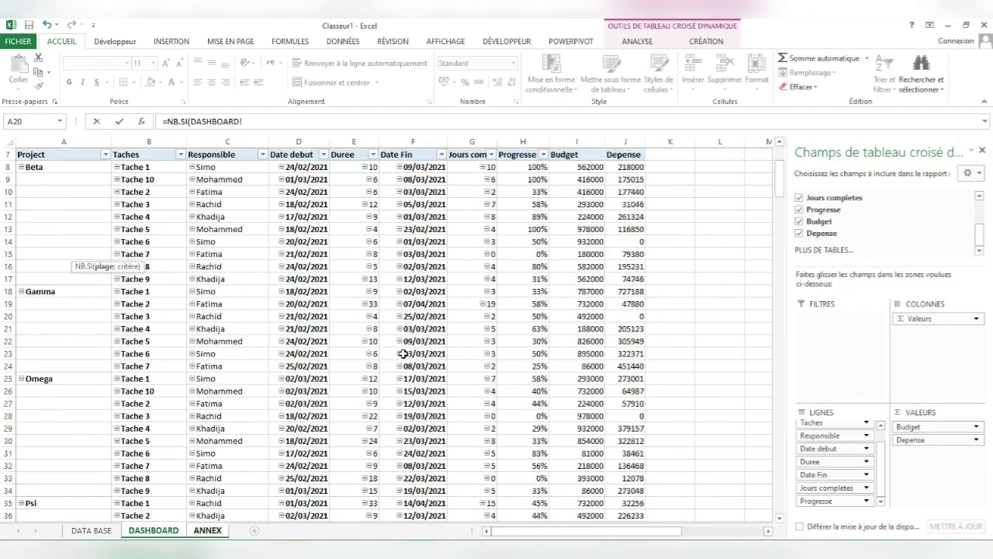
scroll(403, 354, "up", 2)
left_click_drag(537, 241, 543, 490)
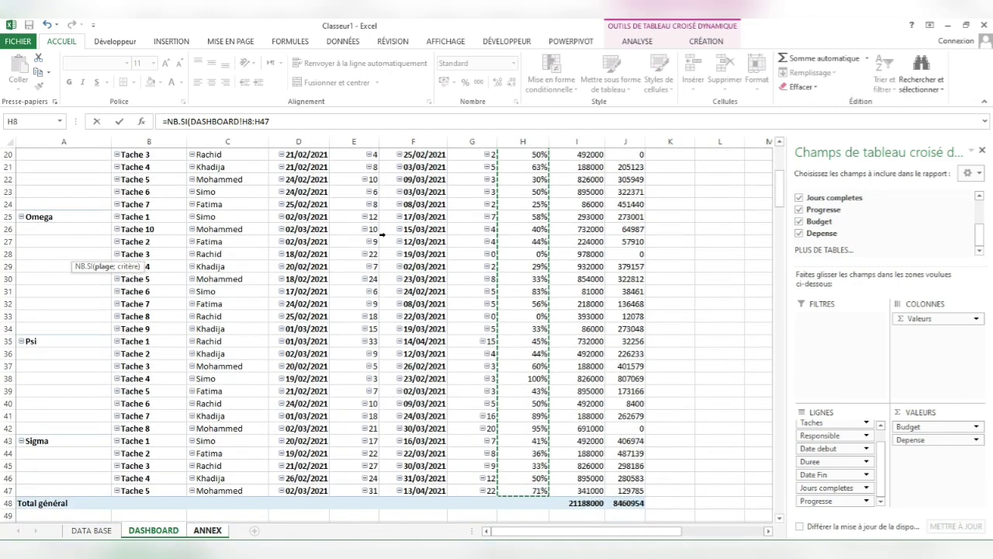
left_click(291, 122)
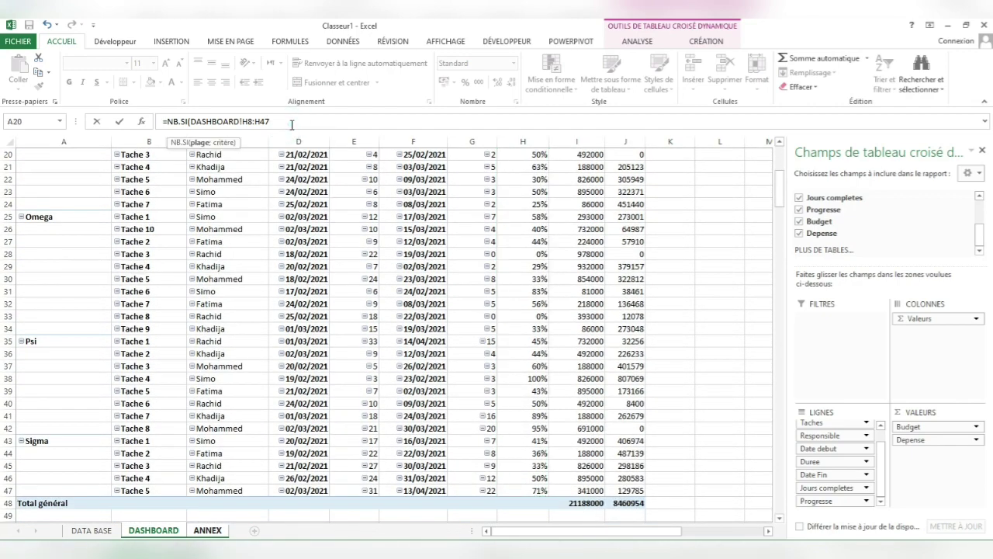
type(";\"=\"&1")
key("Return")
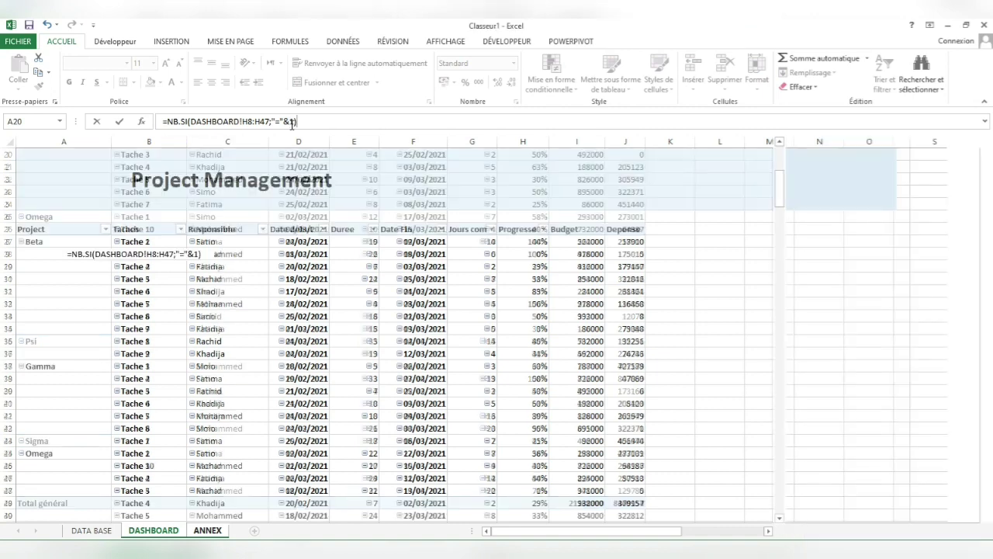
left_click(93, 252)
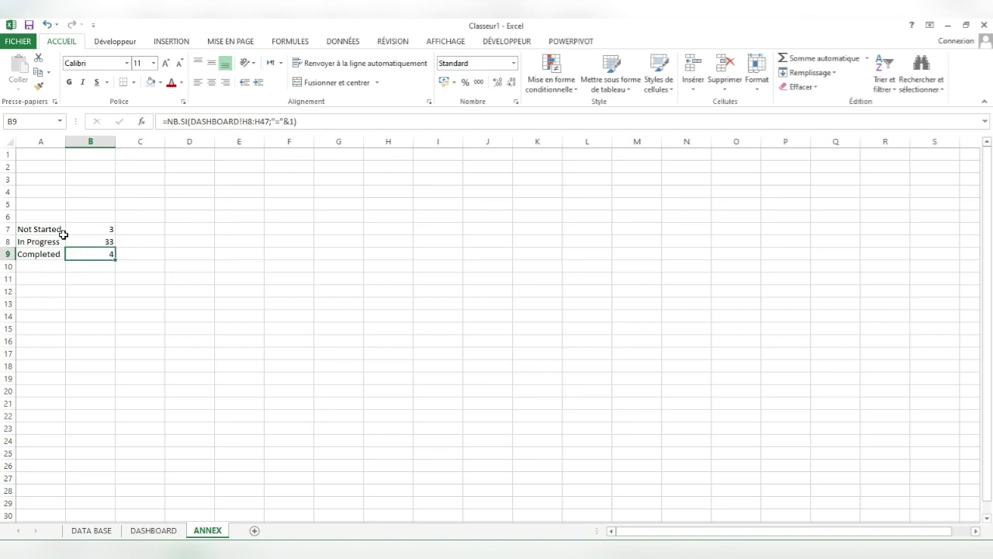
left_click(111, 231)
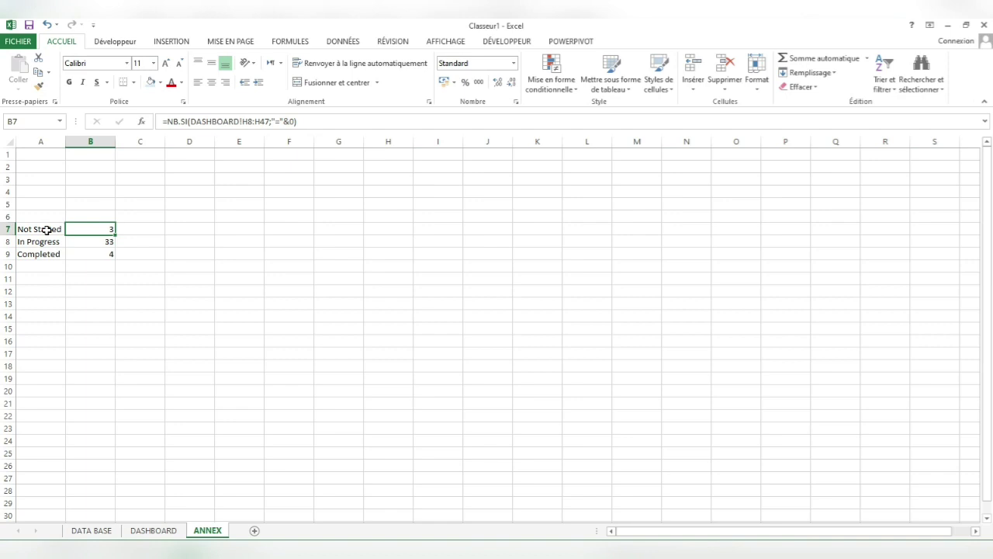
Step: Insert a Barres empilées chart of A7:B9 using the single-bar variant with one series per status, then reposition and enlarge it beside the table
left_click_drag(47, 230, 102, 253)
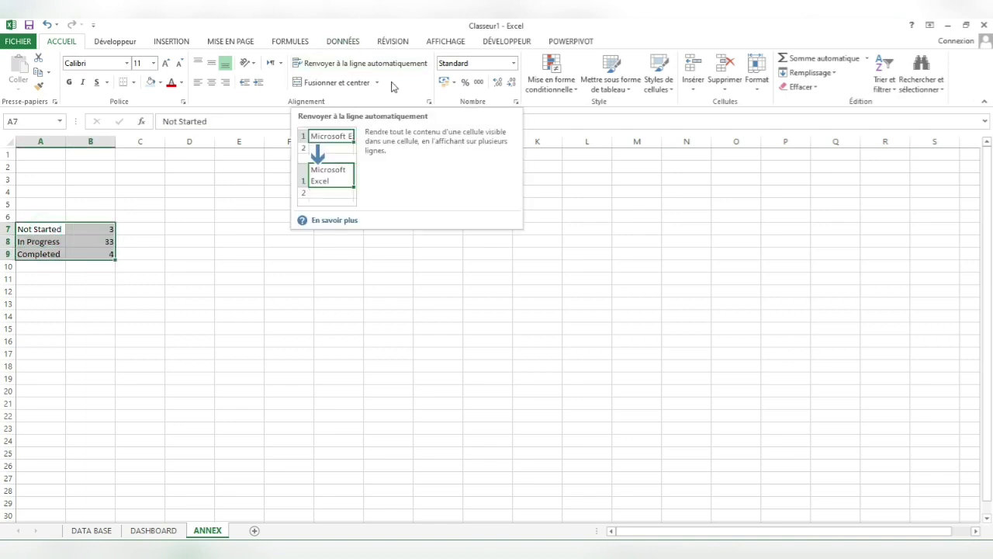
left_click(169, 44)
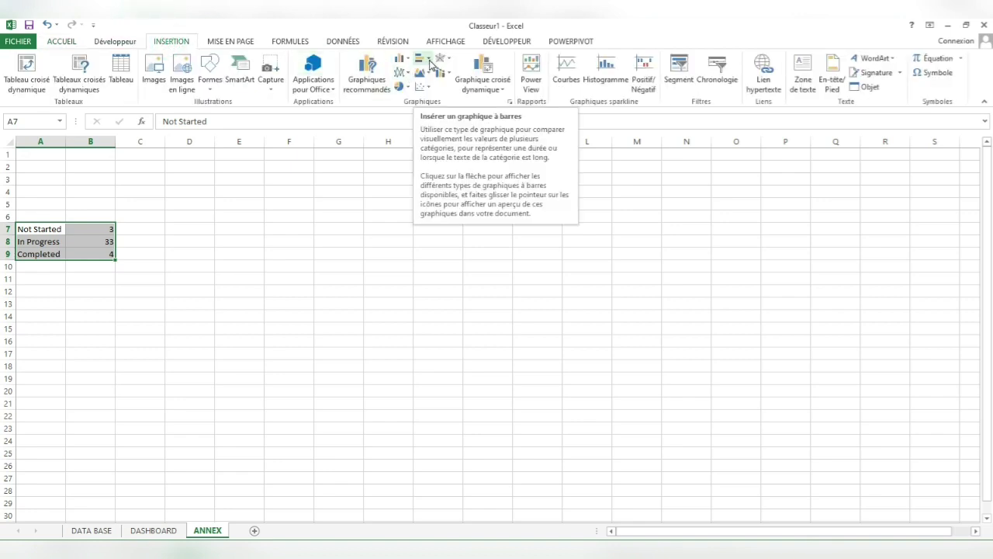
left_click(429, 61)
left_click(438, 171)
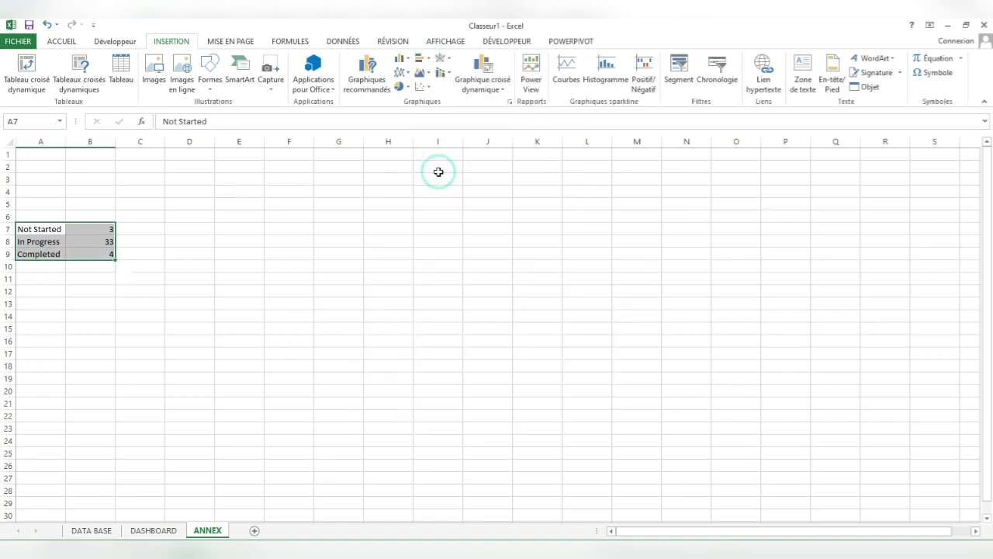
left_click(469, 167)
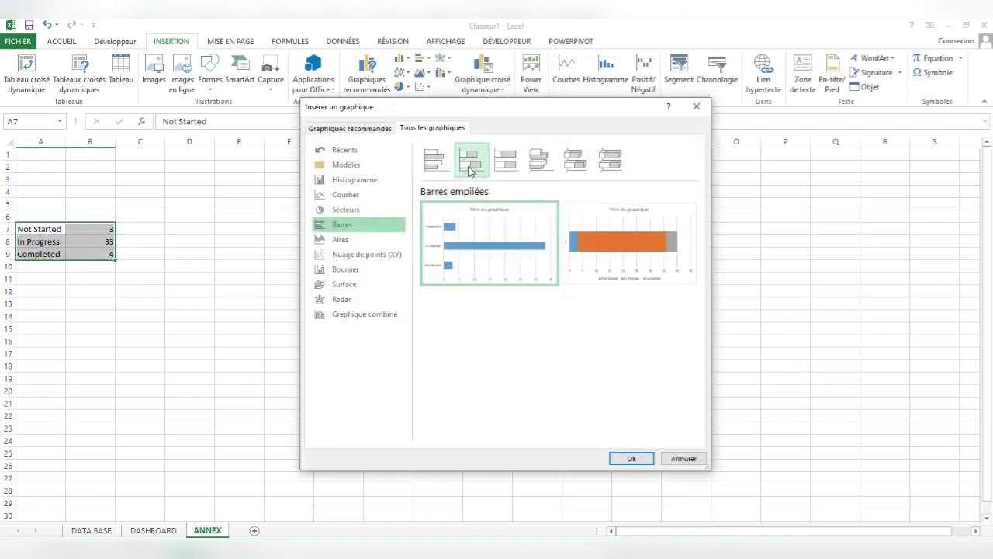
left_click(632, 256)
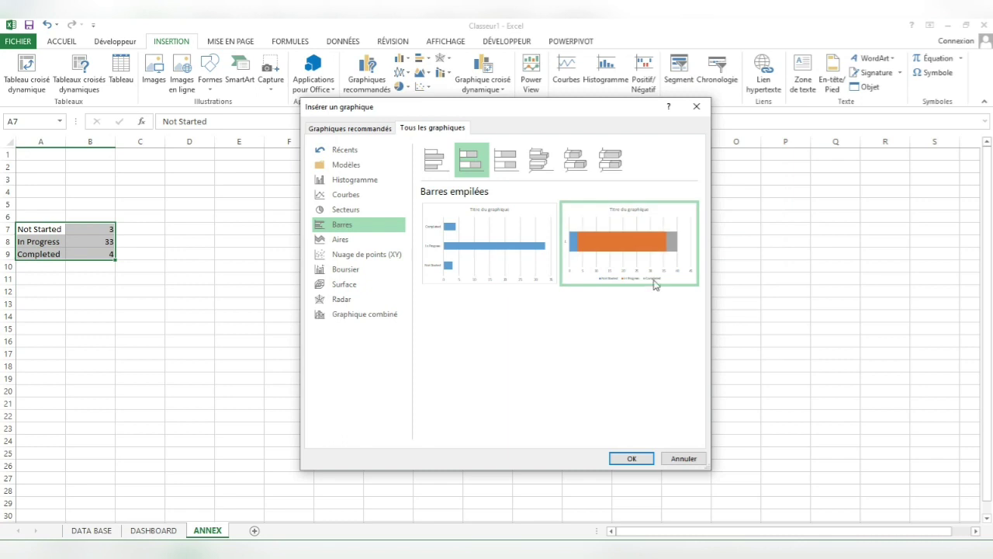
left_click(631, 458)
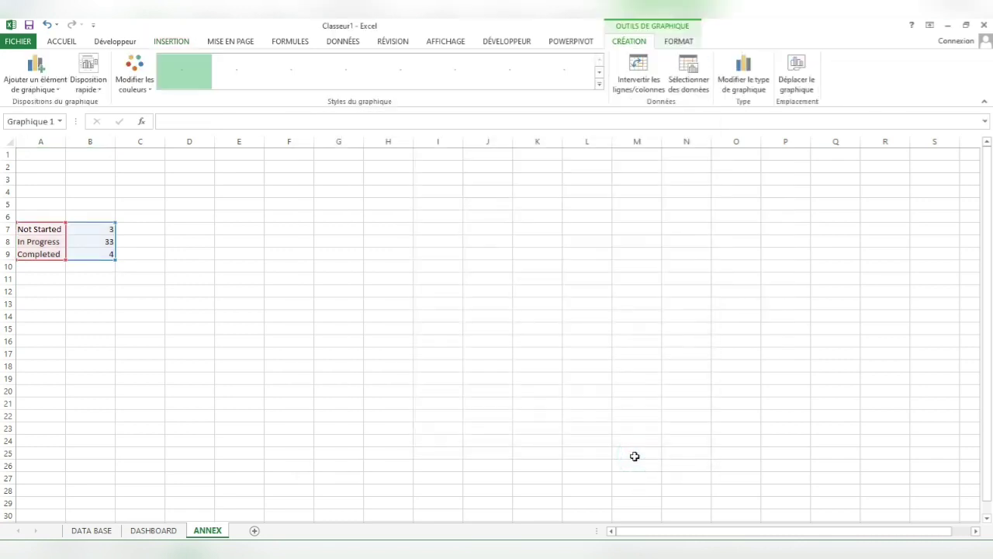
left_click_drag(623, 271, 521, 203)
left_click_drag(553, 363, 605, 376)
Step: Replace the chart title with "Vue Globale des Taches"
left_click(437, 200)
left_click(416, 198)
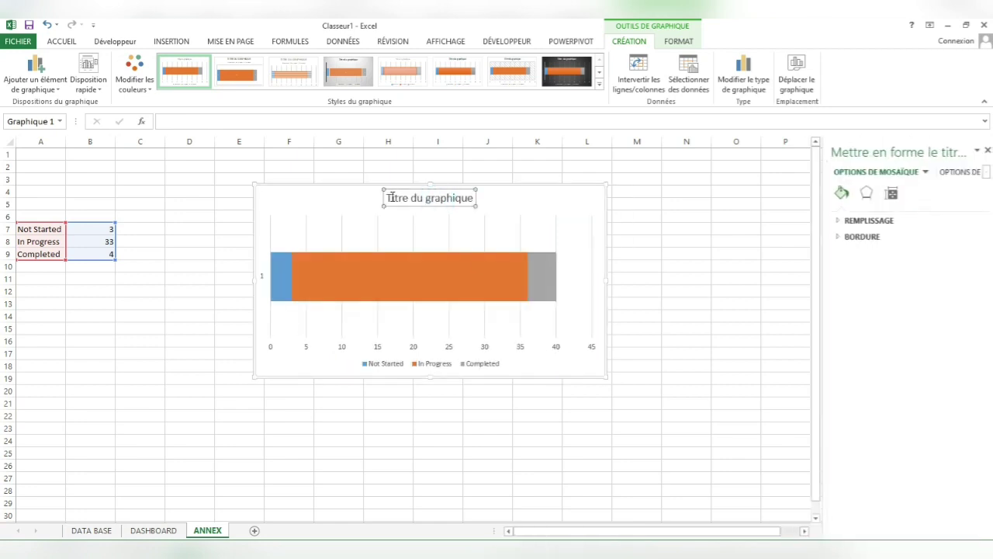
left_click_drag(387, 198, 466, 195)
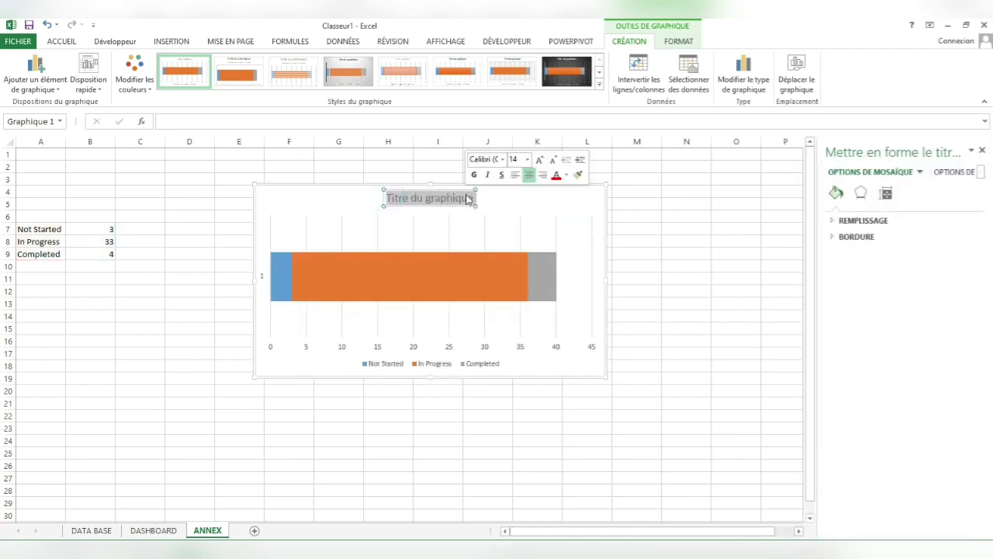
key("BackSpace")
type("Vue")
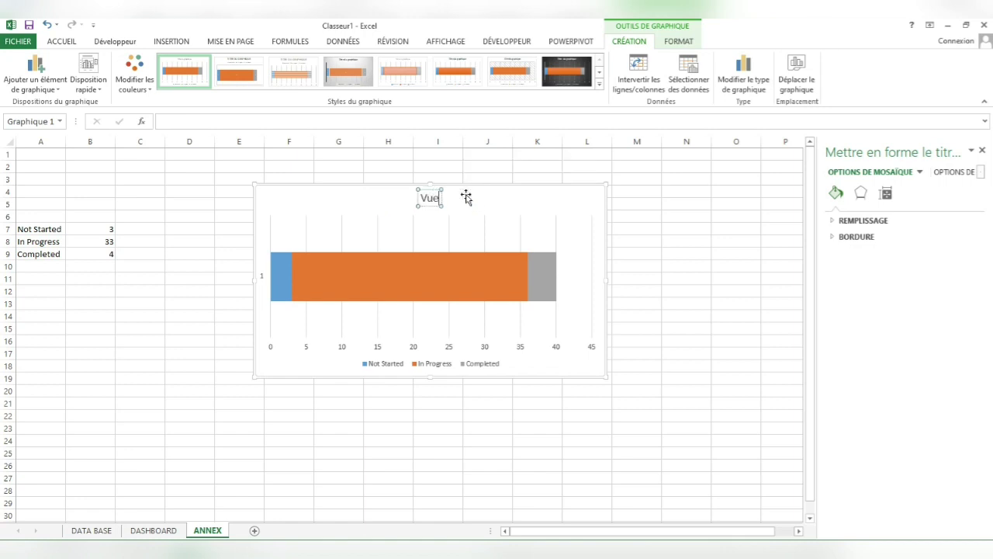
type(" Globale des")
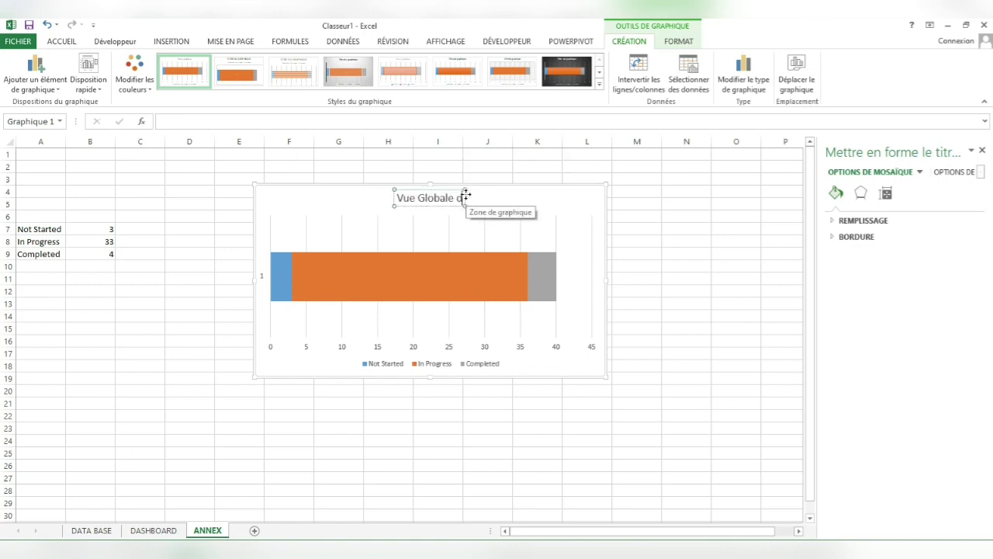
type(" Taches")
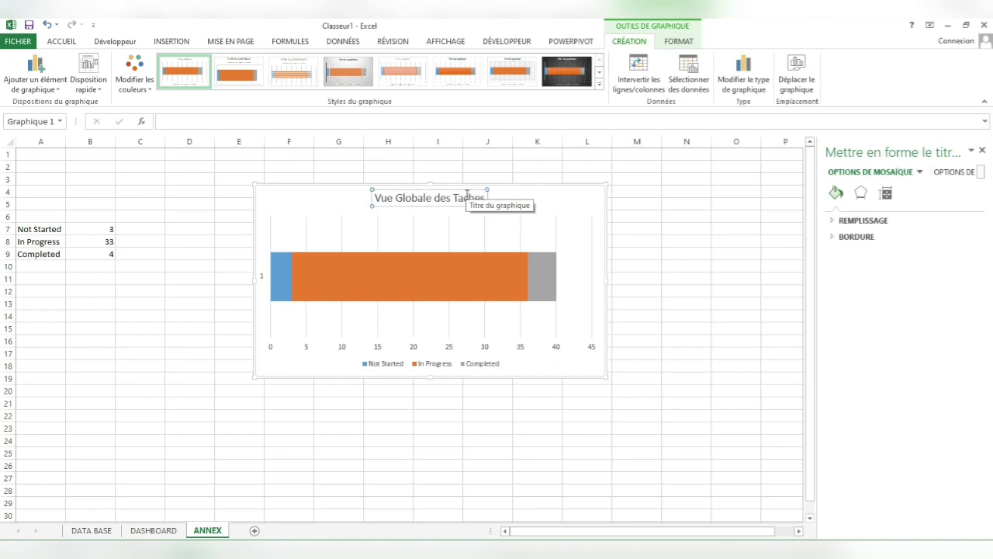
Step: Add data labels to the chart, and remove and re-add its legend to place it to the right of the bar
left_click(489, 305)
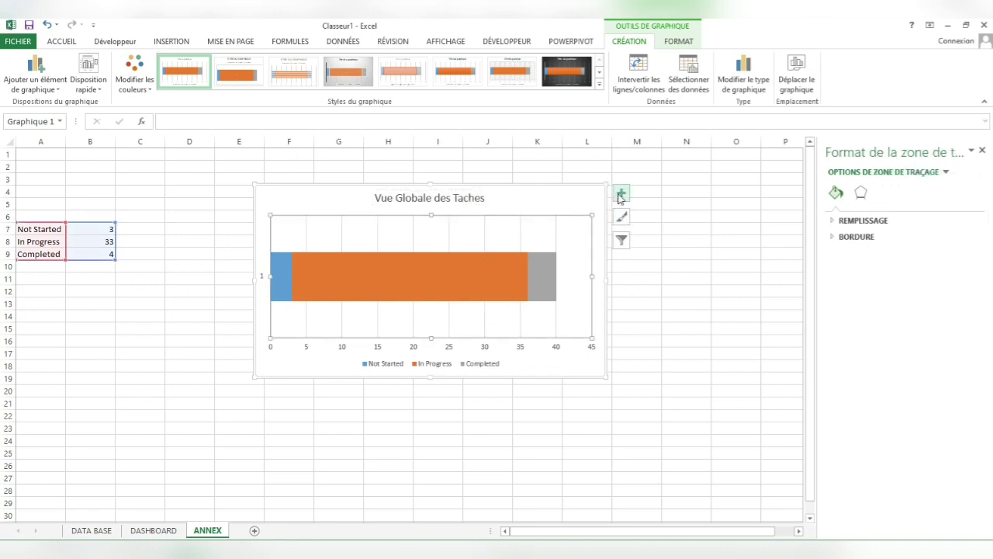
left_click(621, 194)
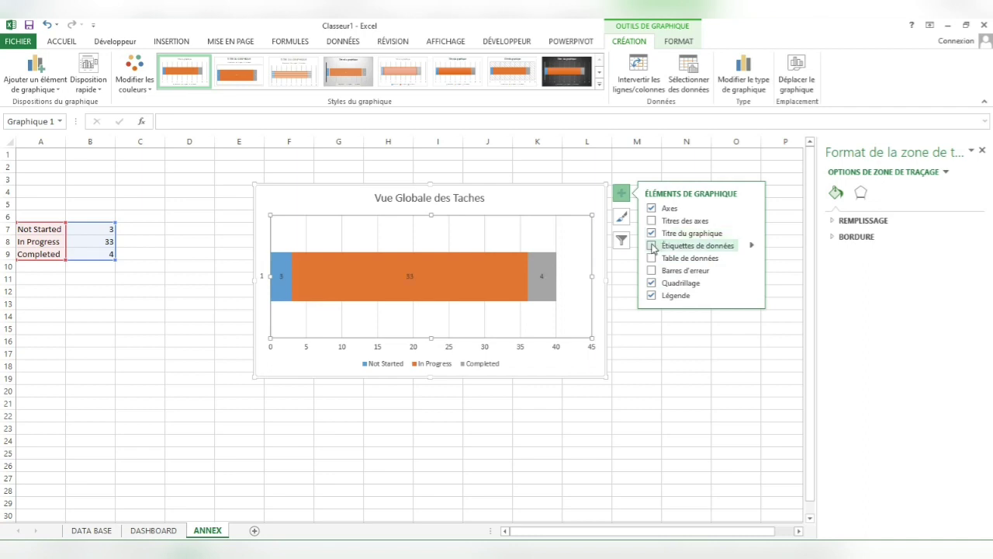
left_click(652, 246)
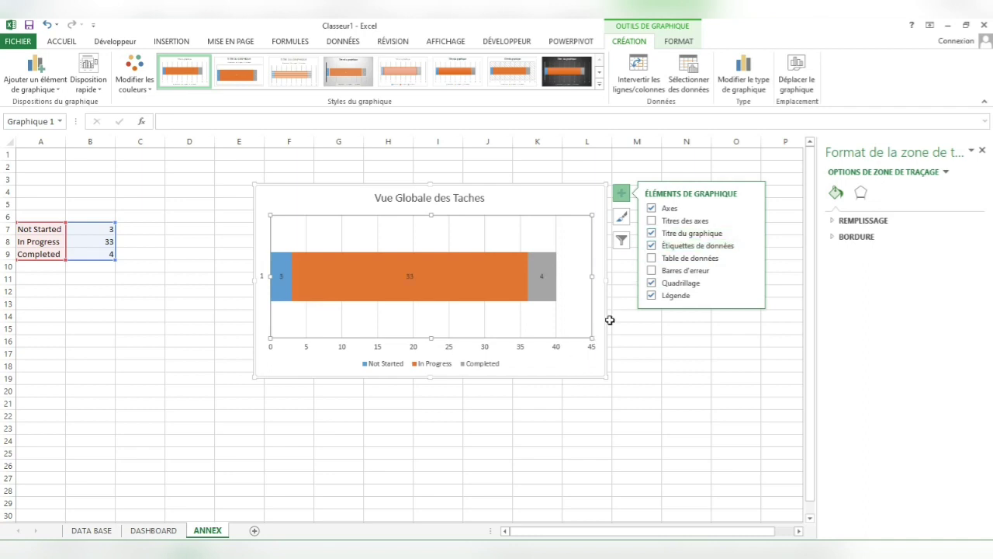
left_click(652, 295)
left_click(652, 295)
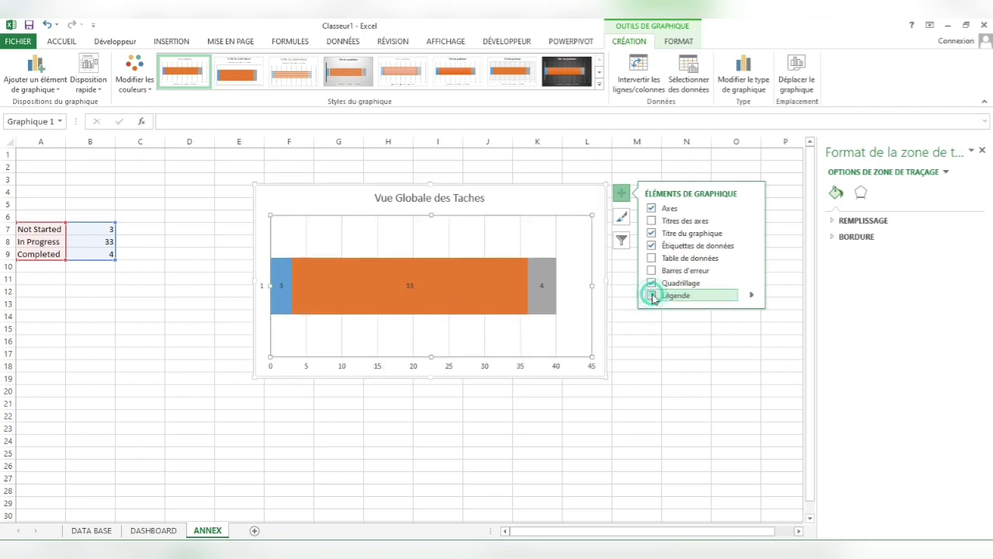
left_click(651, 295)
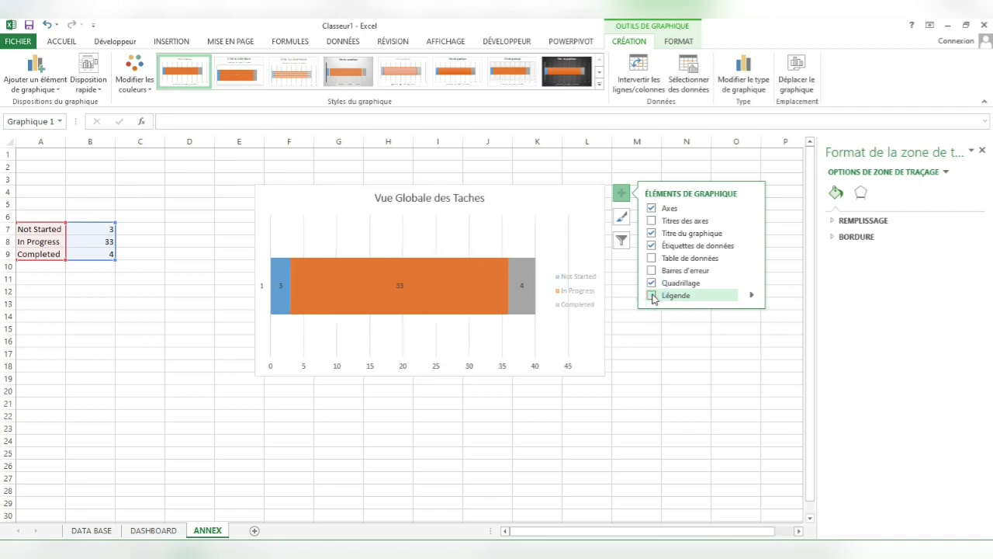
left_click(651, 296)
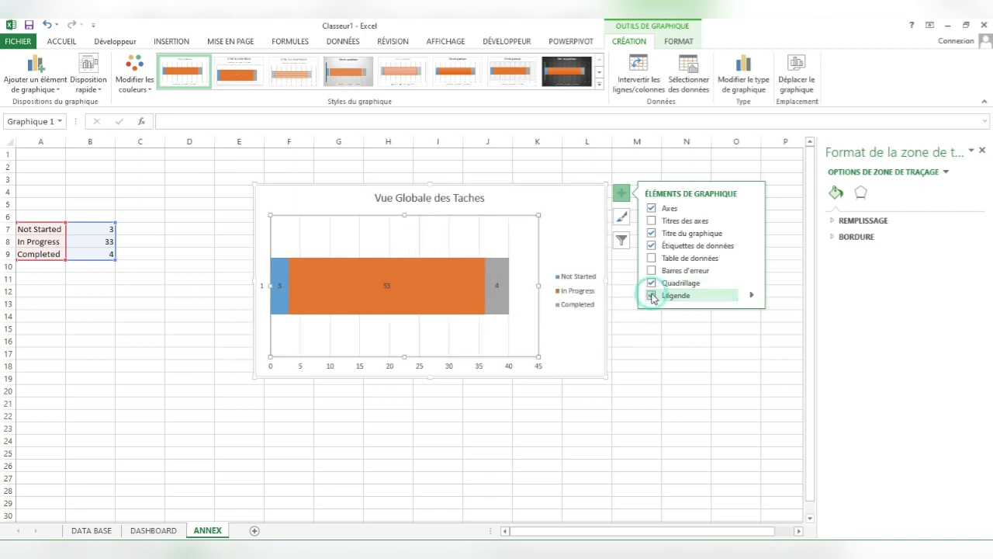
Step: Move the chart legend below the bar and remove the chart's gridlines
mouse_move(753, 298)
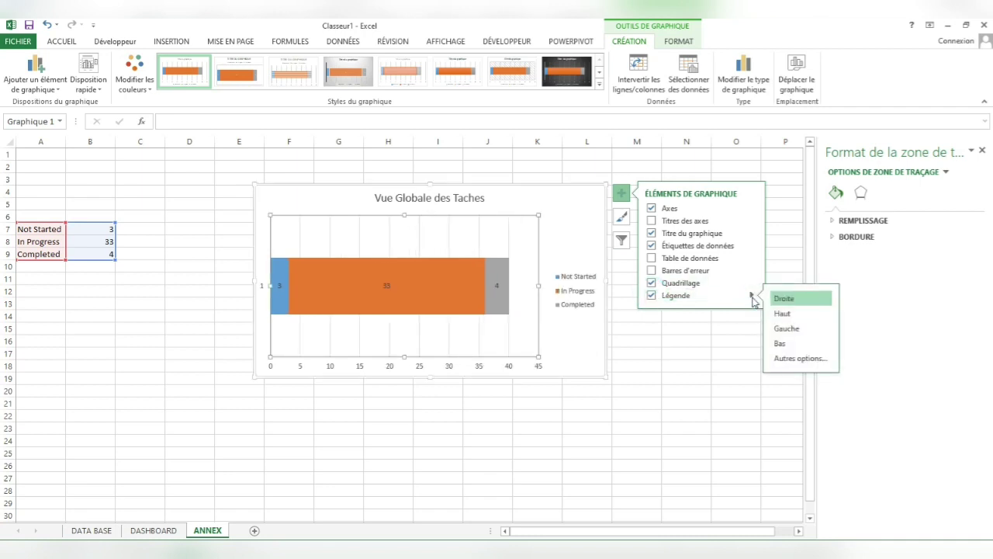
left_click(780, 343)
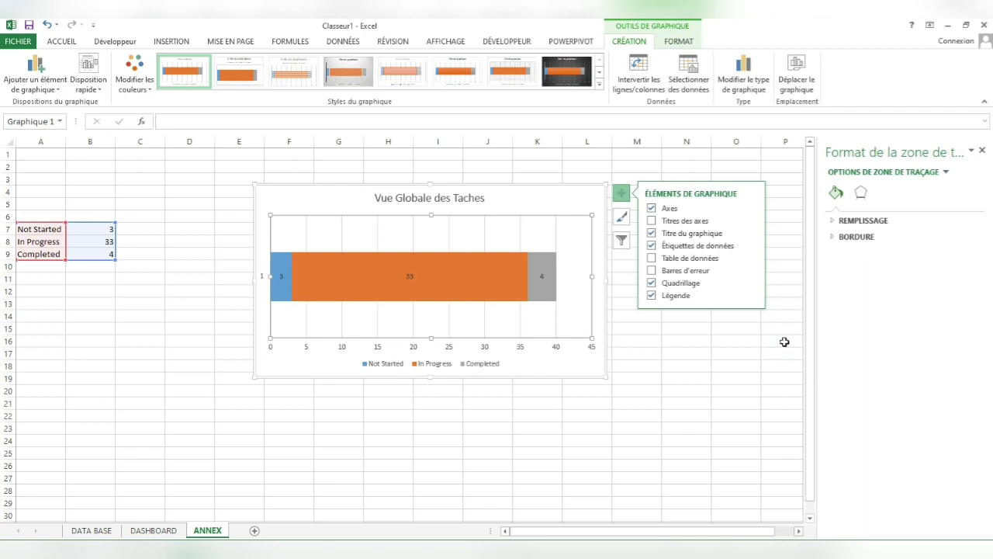
left_click(651, 283)
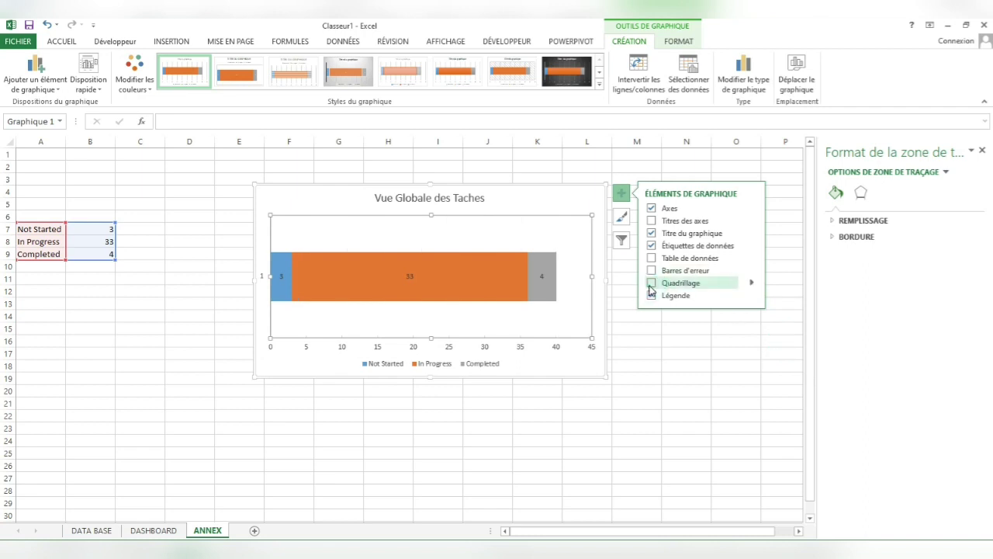
left_click(567, 194)
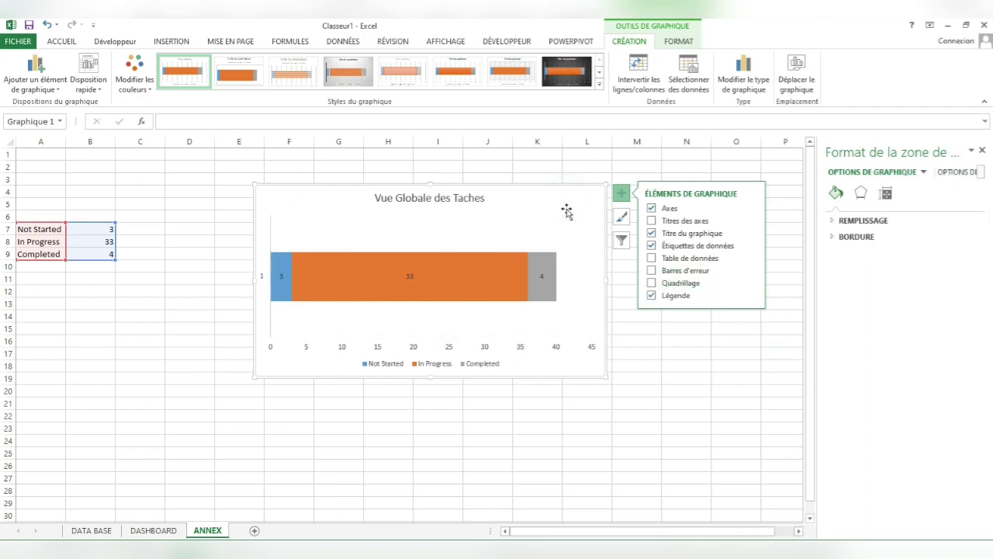
Step: Remove and re-add the chart title, and enter its text again as "Vue Globale des Taches"
left_click(651, 233)
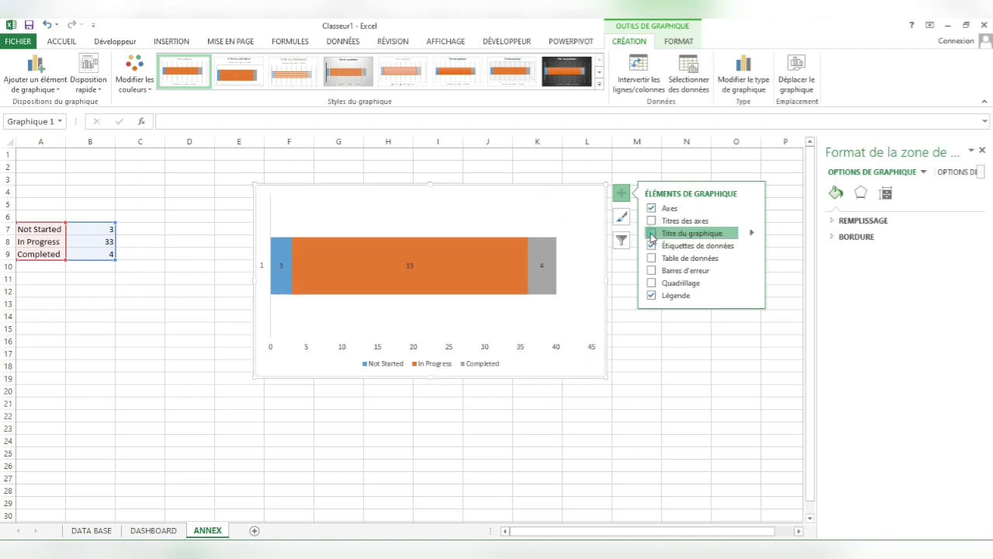
left_click(651, 234)
left_click(560, 216)
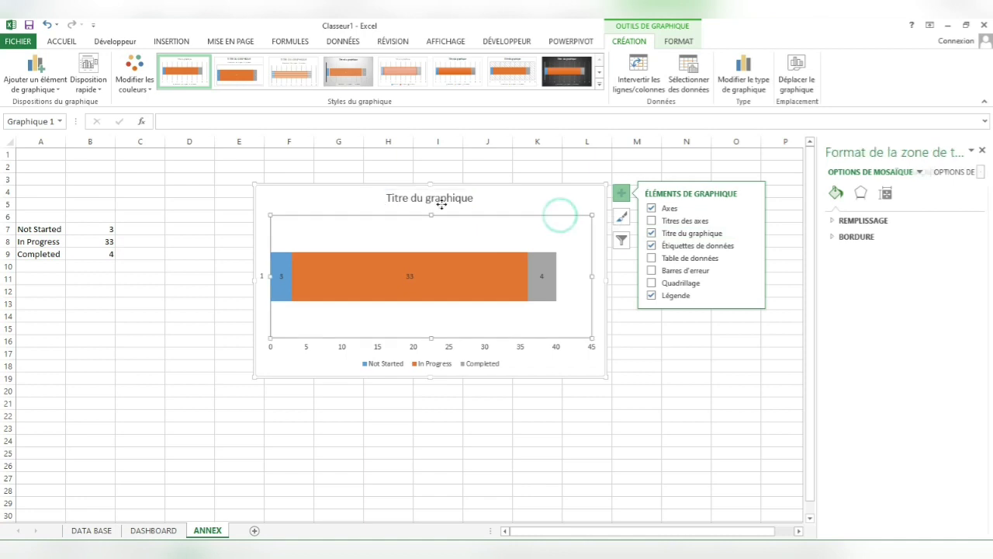
left_click(439, 199)
left_click_drag(387, 198, 476, 199)
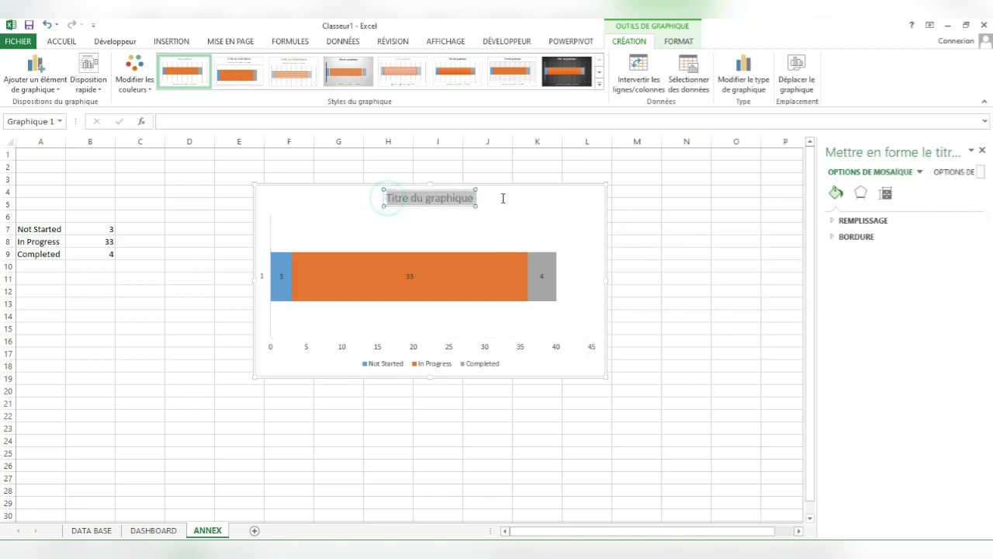
type("Vue Glo")
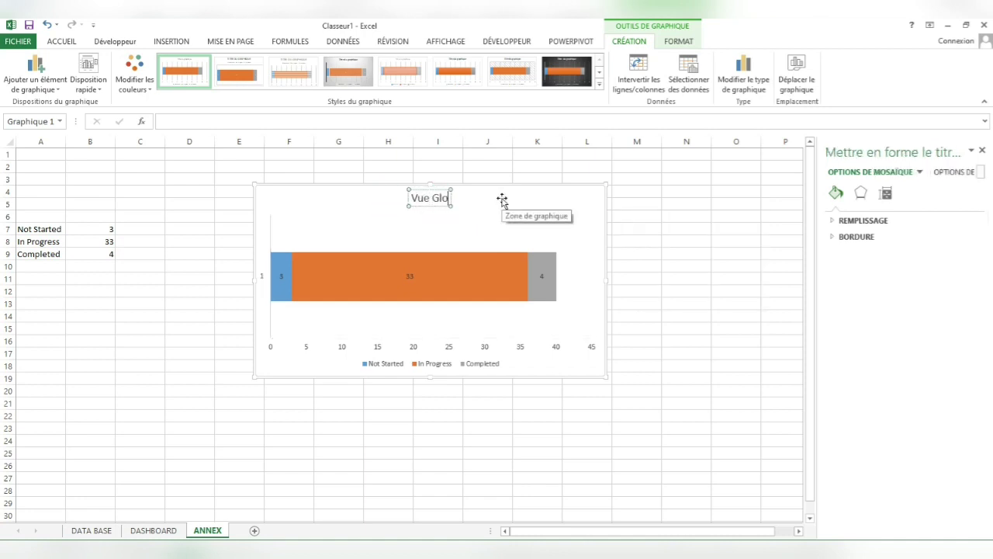
type("bale des Taches")
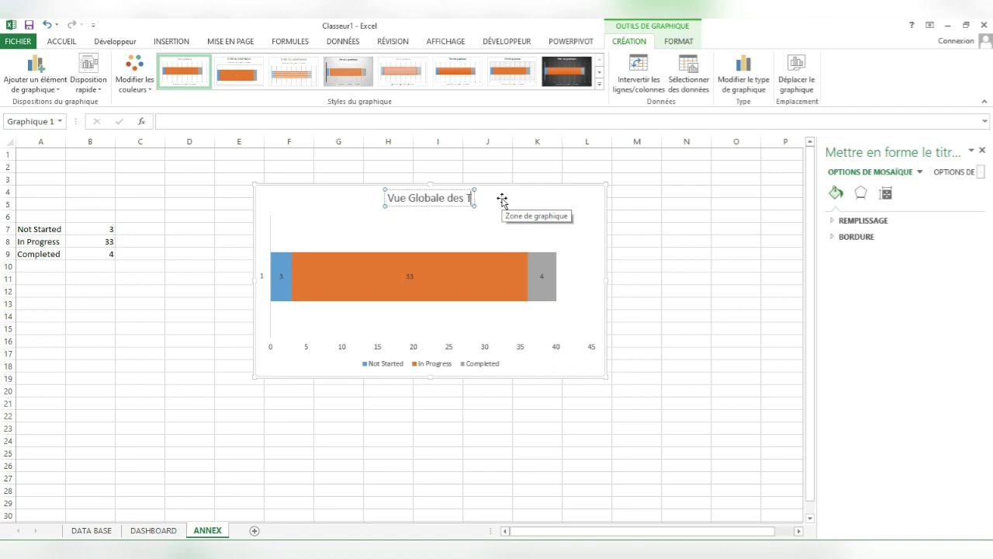
left_click(557, 206)
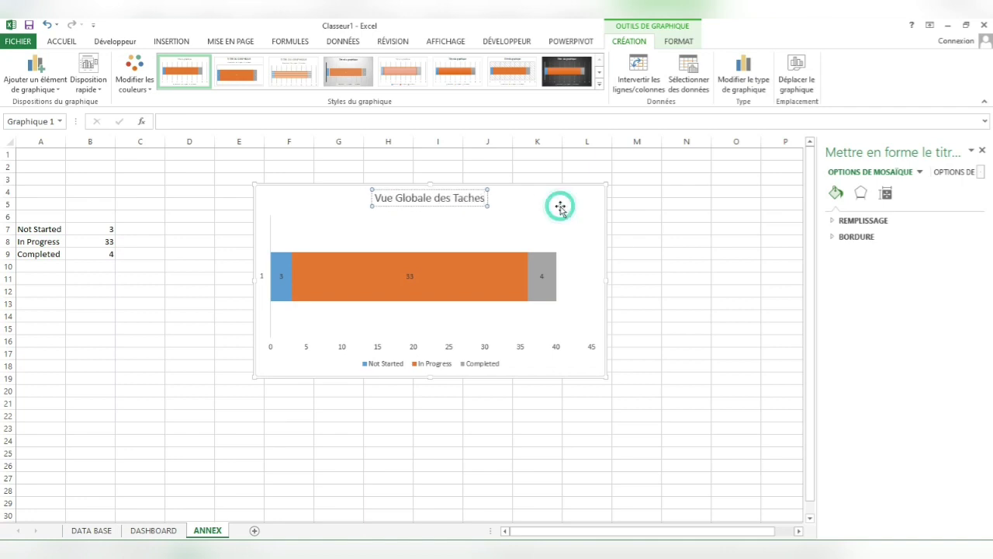
Step: Resize the chart to a height of 4,8 cm and a width of 10,2 cm
left_click(887, 195)
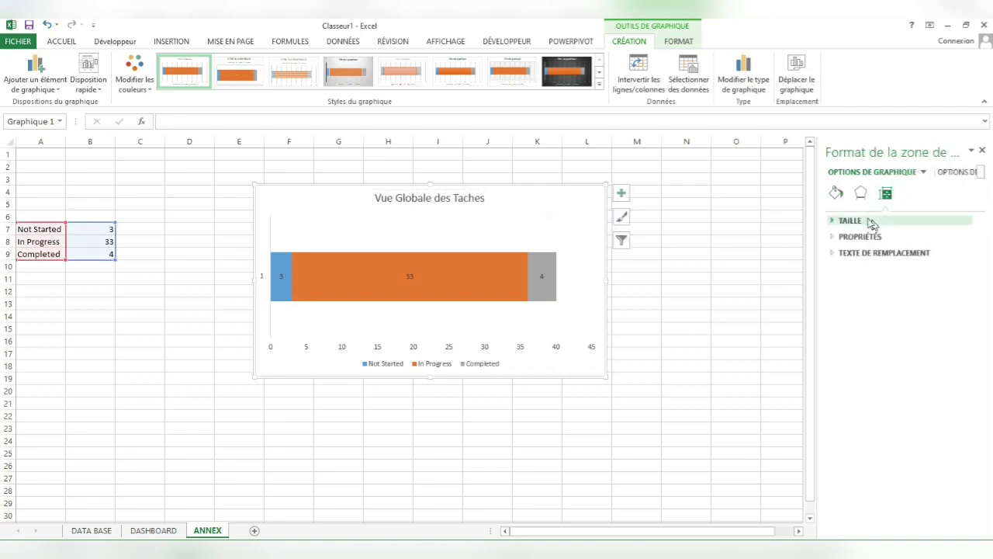
left_click(839, 221)
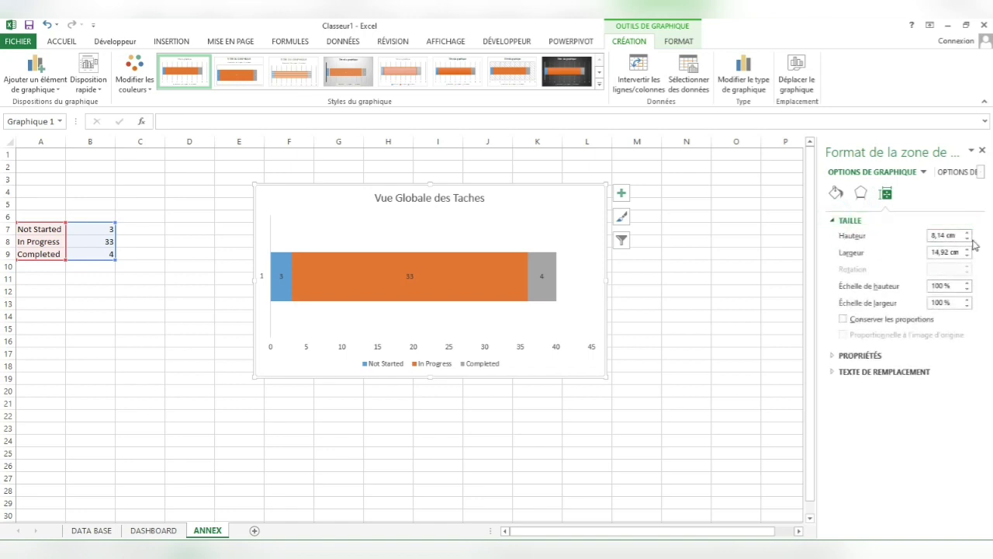
left_click(967, 255)
left_click_drag(967, 255, 967, 240)
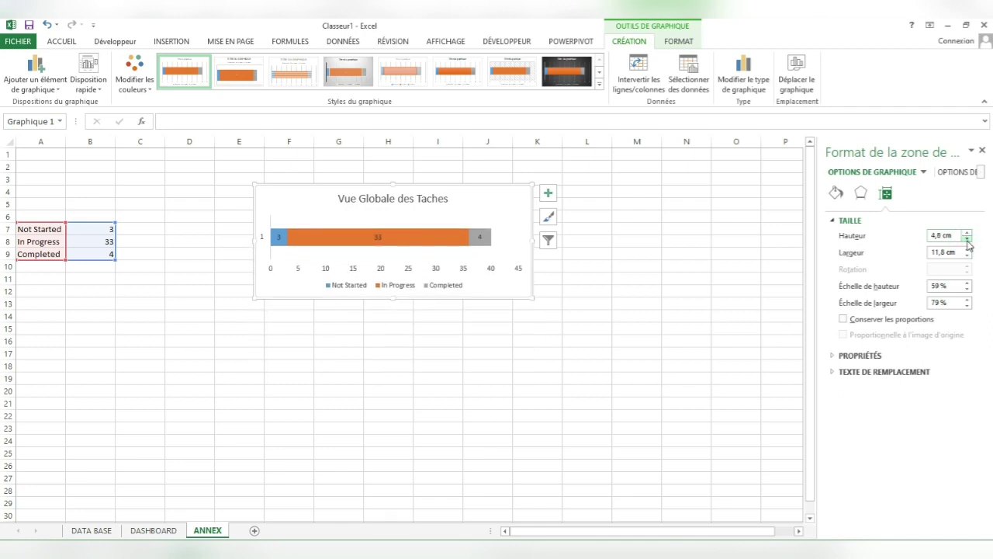
left_click(967, 256)
left_click(967, 255)
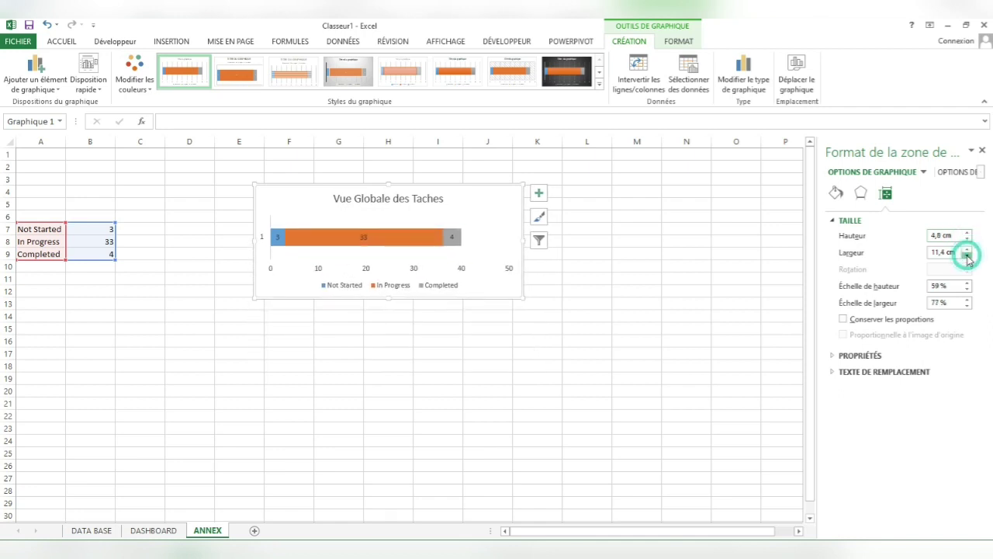
left_click(967, 255)
left_click(967, 256)
left_click(967, 255)
left_click(966, 255)
left_click(966, 255)
left_click(967, 255)
left_click(967, 255)
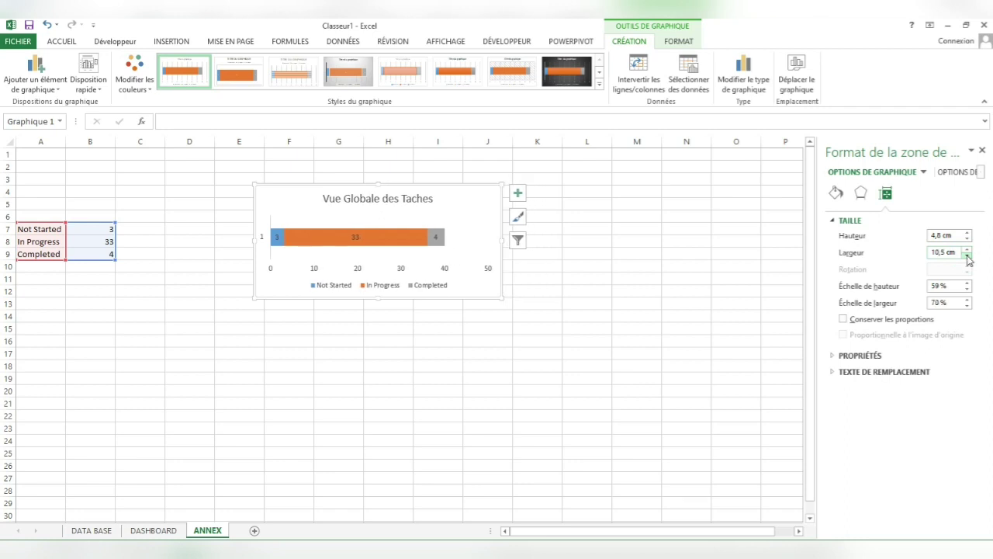
left_click(967, 255)
left_click(967, 255)
left_click(967, 255)
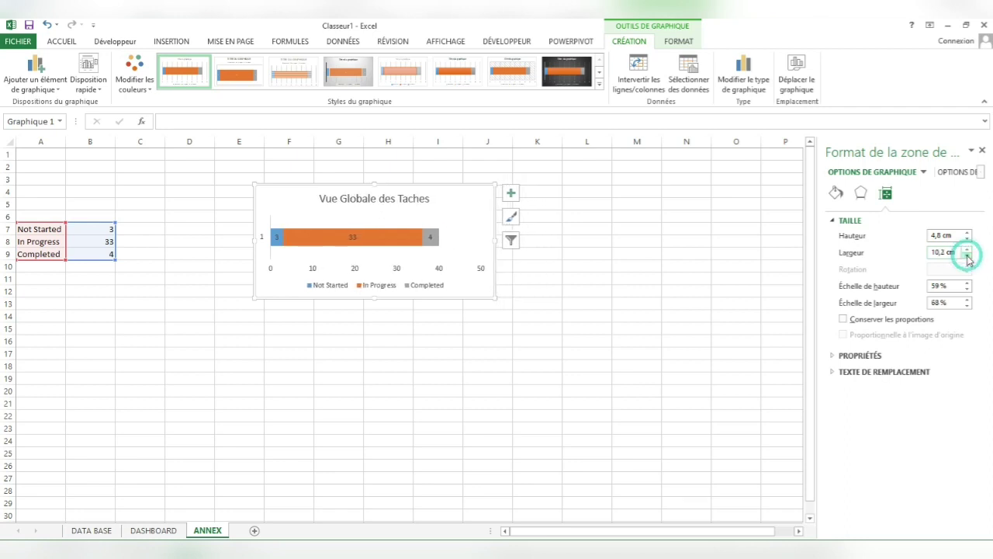
Step: Remove both axes from the "Vue Globale des Taches" chart
left_click(466, 214)
left_click(510, 192)
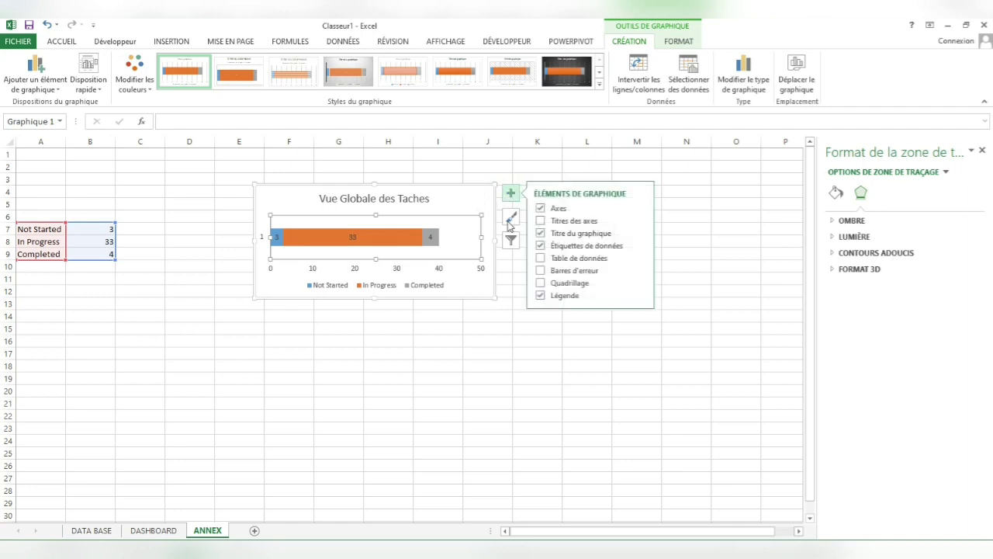
left_click(541, 209)
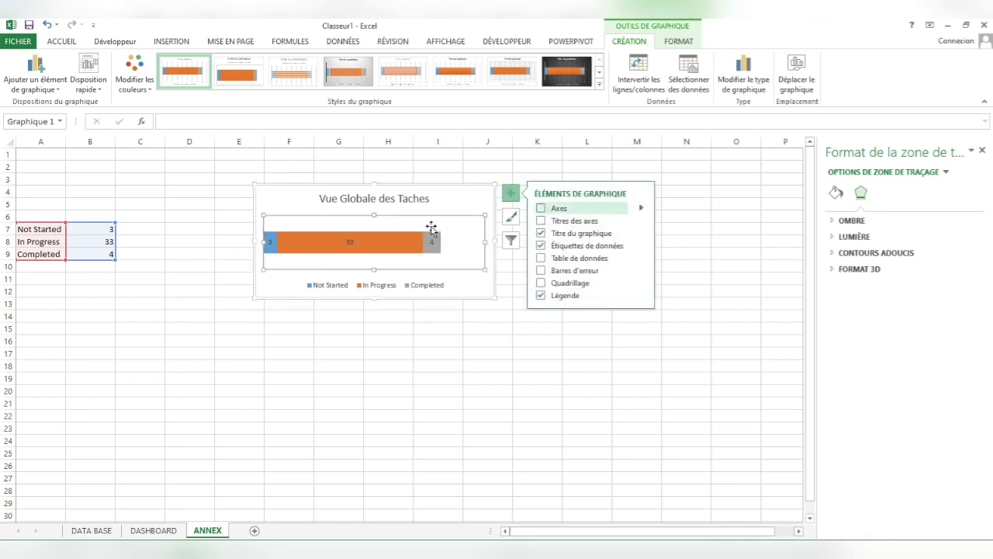
left_click(462, 199)
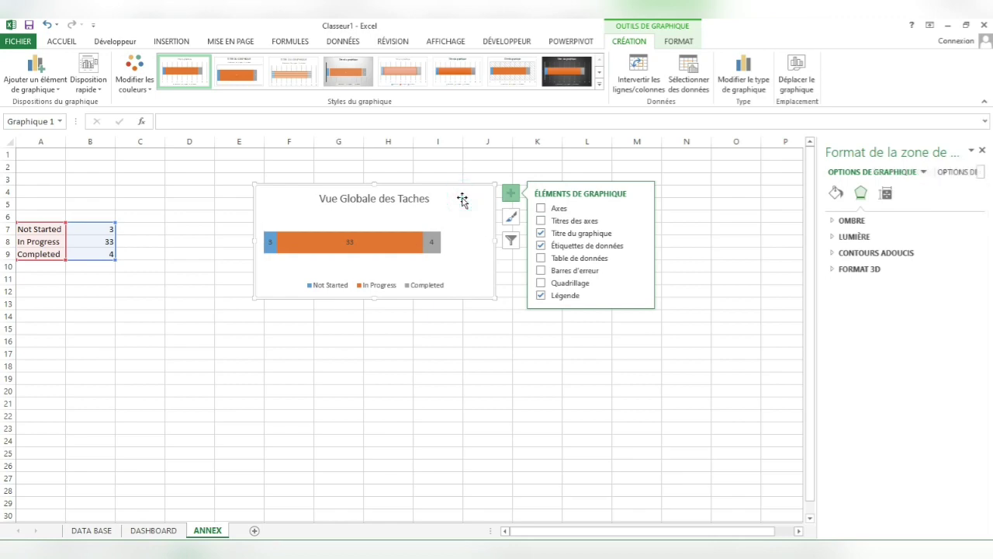
Step: Cut the chart from ANNEX, go to the start of the DASHBOARD sheet, and close the shape formatting pane
key("ctrl+x")
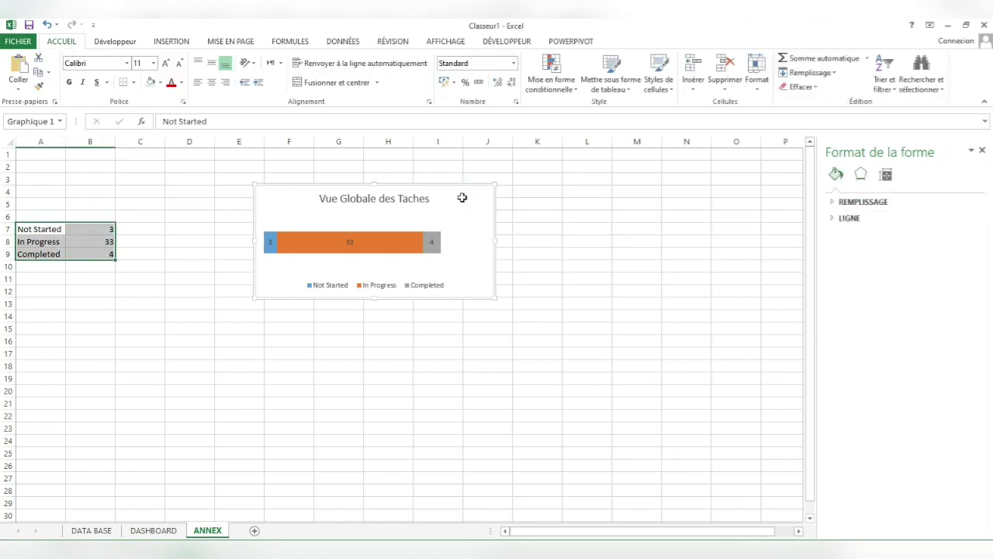
left_click(154, 530)
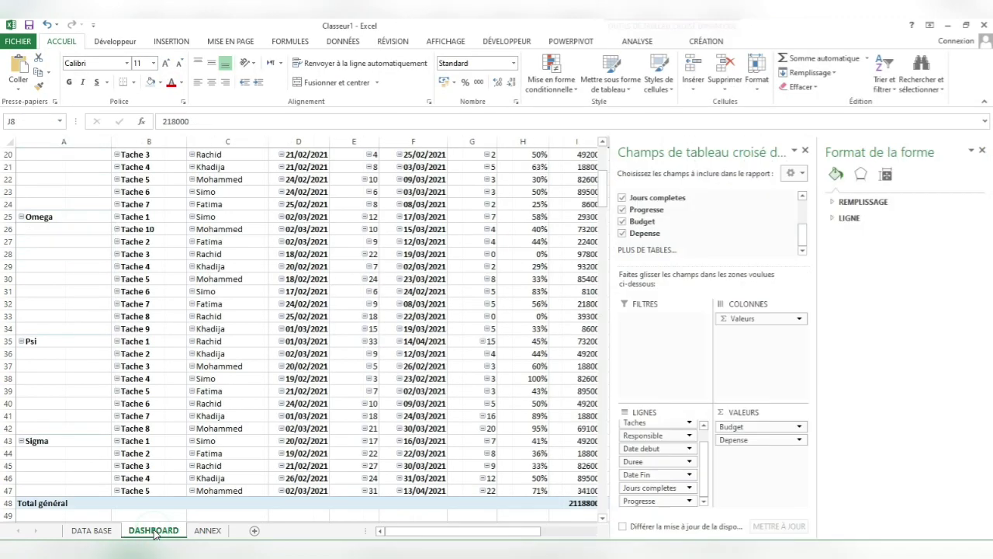
scroll(478, 303, "up", 6)
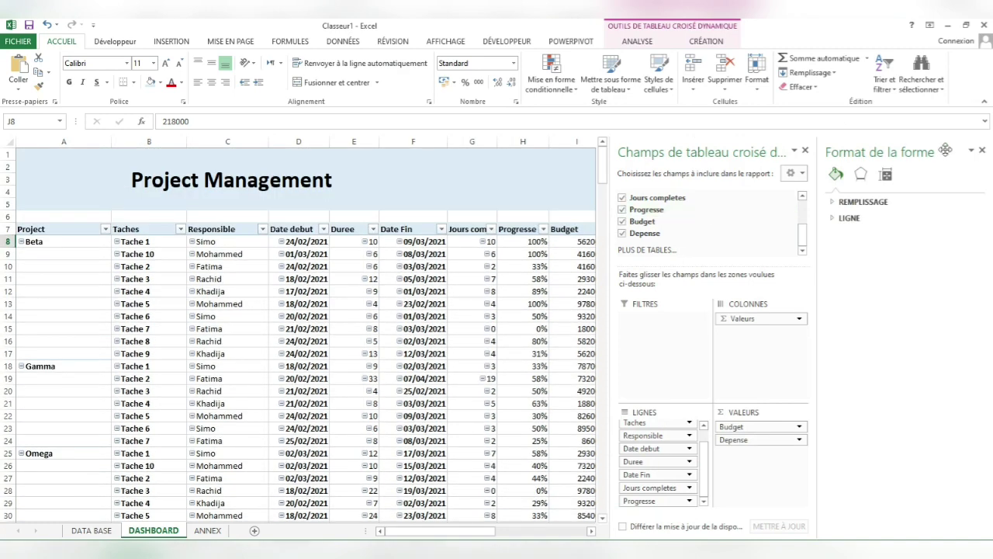
left_click(982, 151)
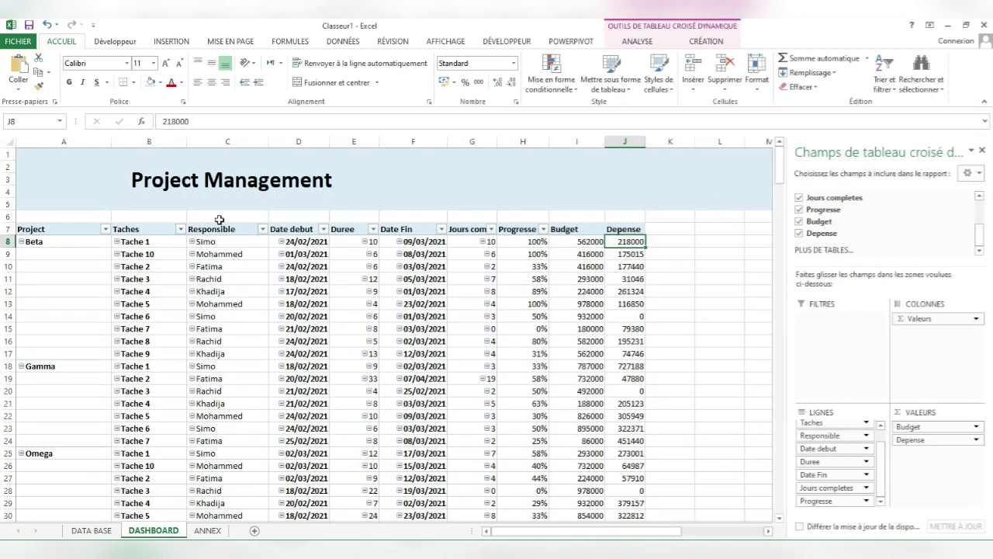
Step: Insert a row at row 6, directly below the Project Management banner
left_click(8, 216)
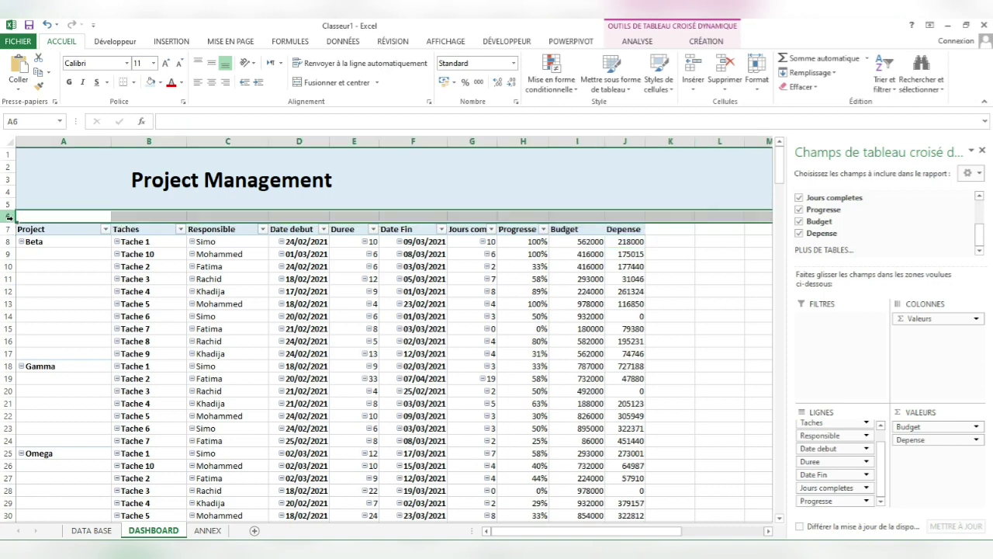
right_click(7, 216)
left_click(37, 309)
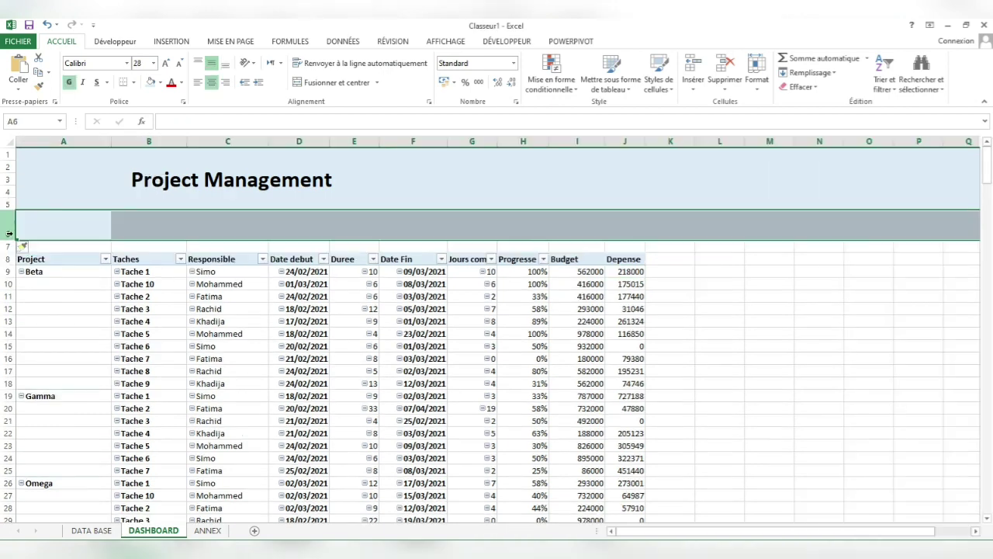
left_click(8, 246)
right_click(7, 246)
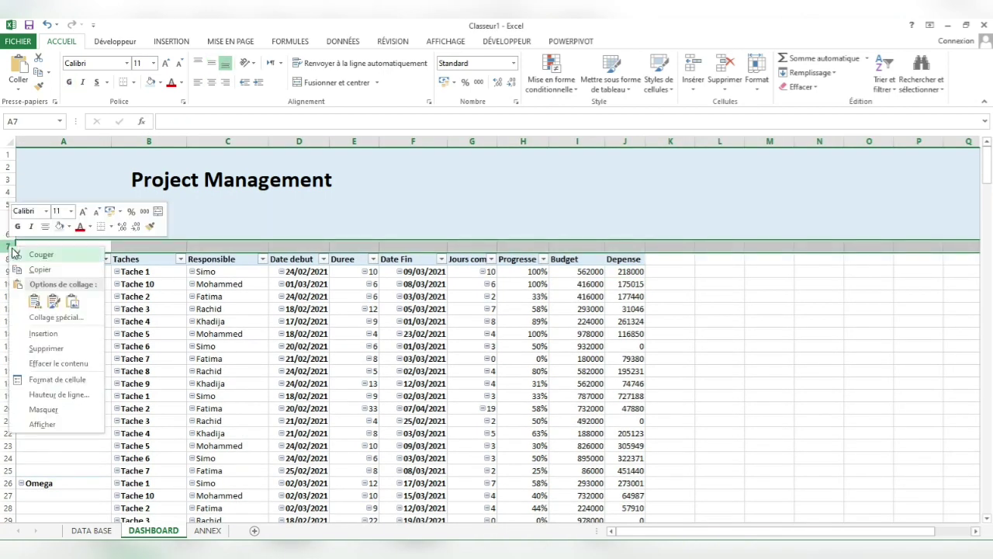
left_click(9, 247)
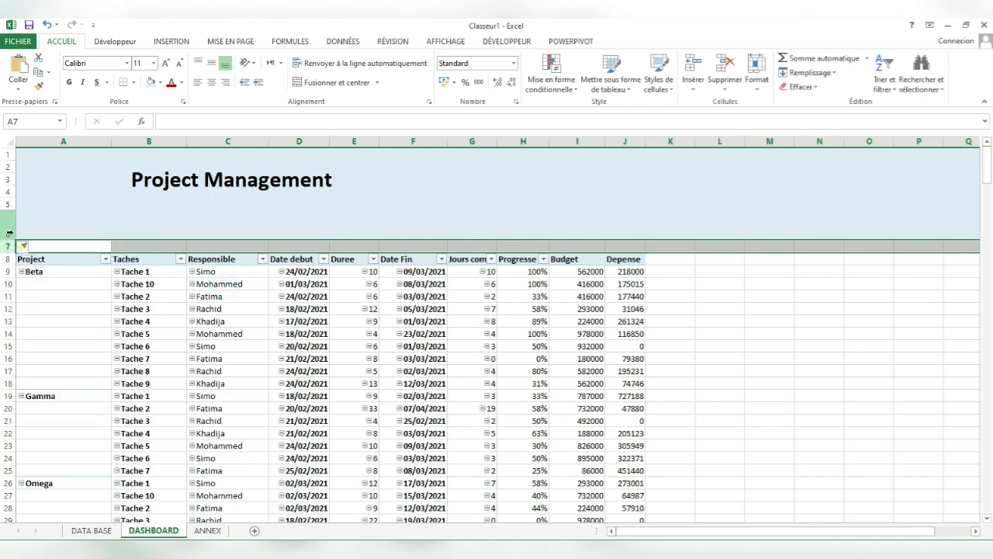
Step: Insert an empty row directly above the pivot table's header row
left_click(9, 227)
left_click(8, 258)
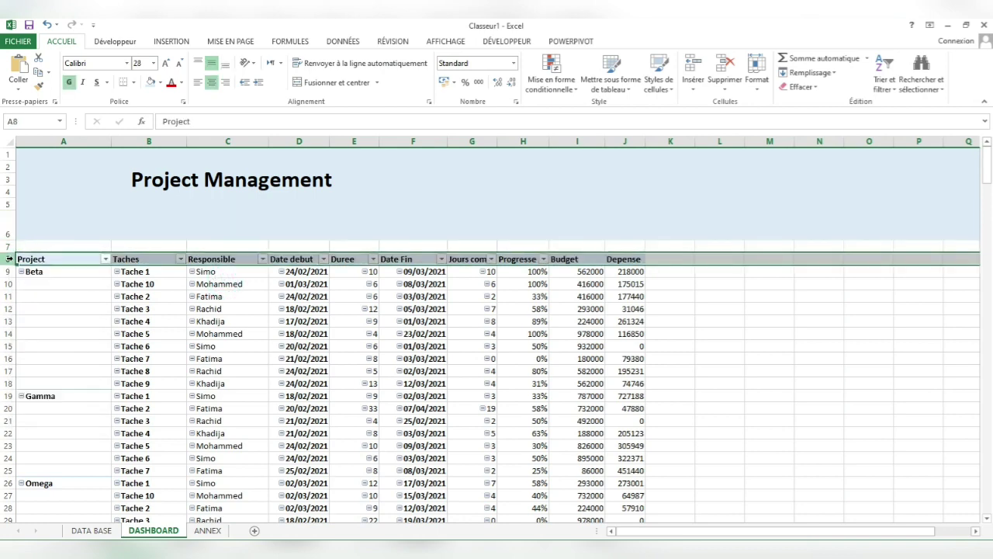
right_click(7, 258)
left_click(46, 347)
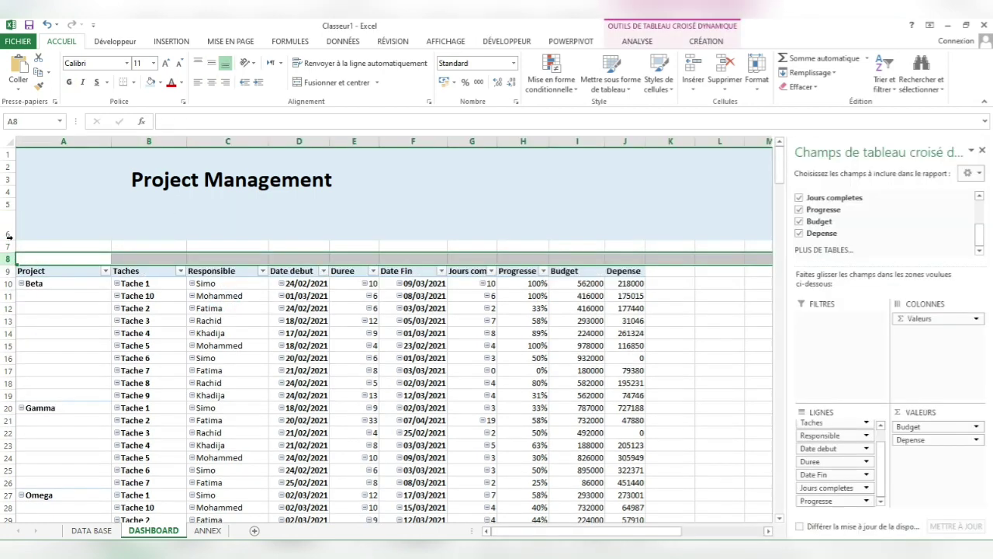
Step: Delete the tall blue row 6 under the Project Management banner
left_click(9, 225)
right_click(9, 221)
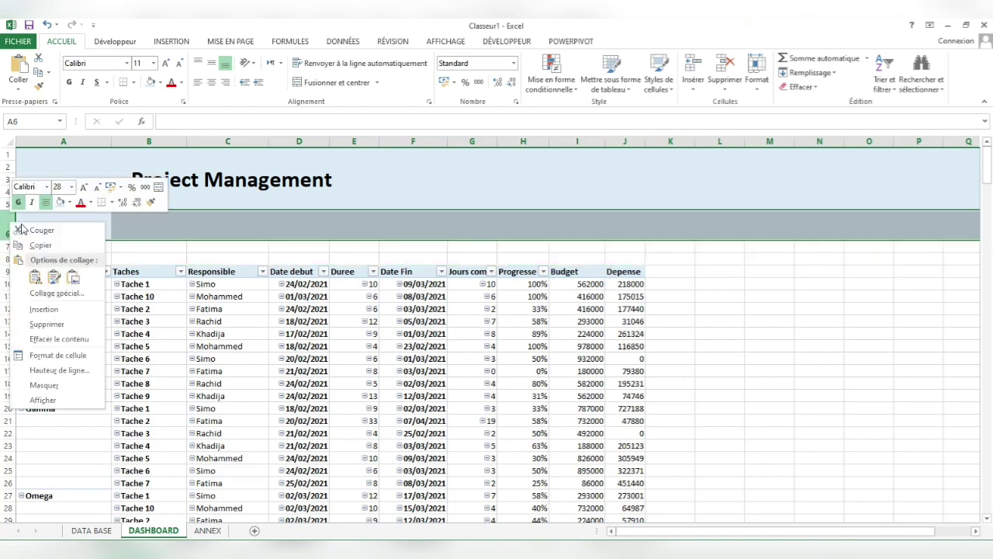
left_click(47, 328)
left_click(34, 255)
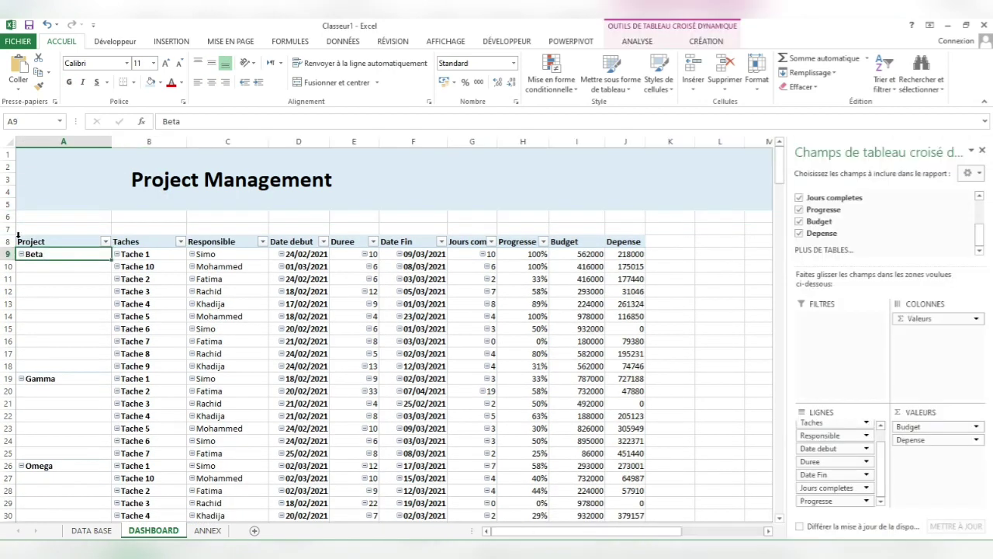
Step: Insert an empty row at row 7 and two more rows at rows 7 and 8, above the pivot table
right_click(9, 229)
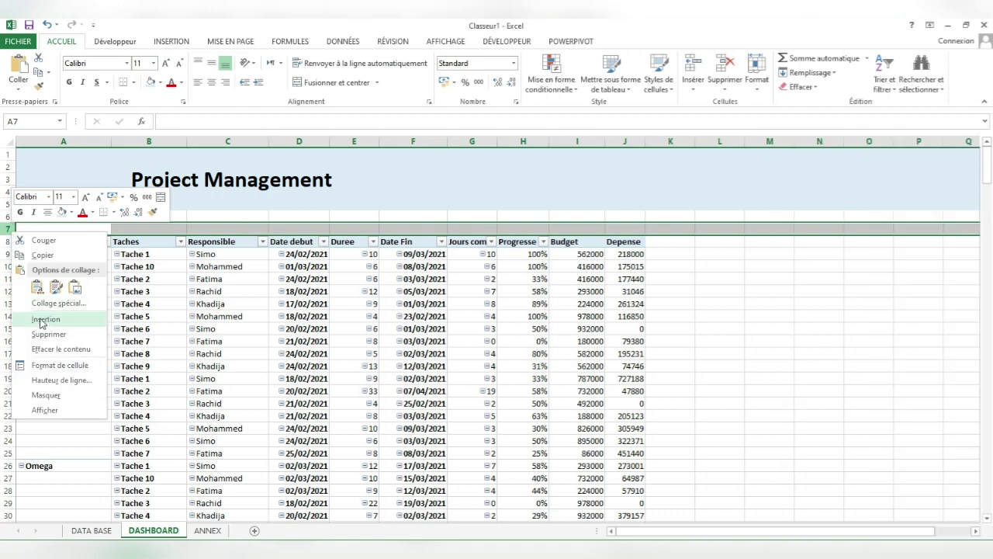
left_click(44, 320)
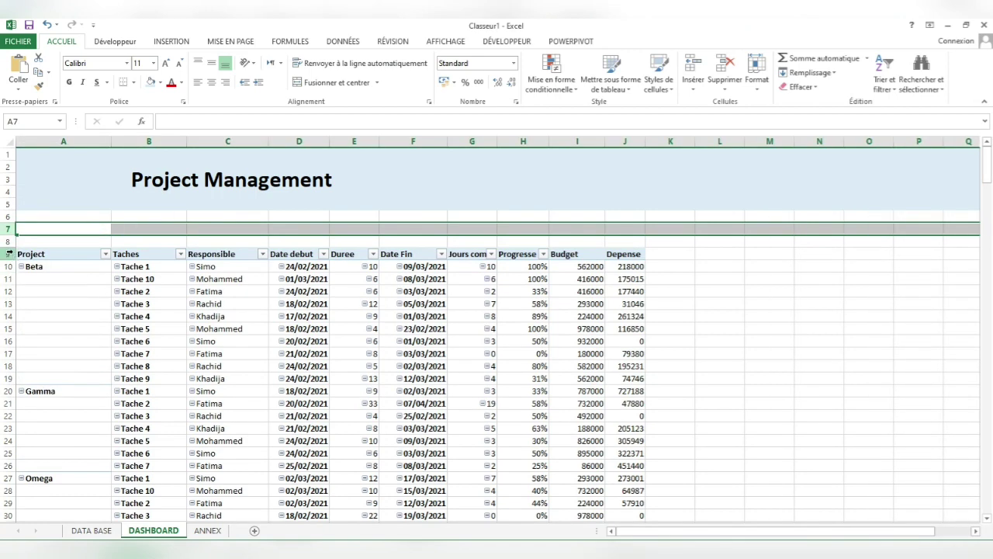
left_click_drag(10, 242, 10, 231)
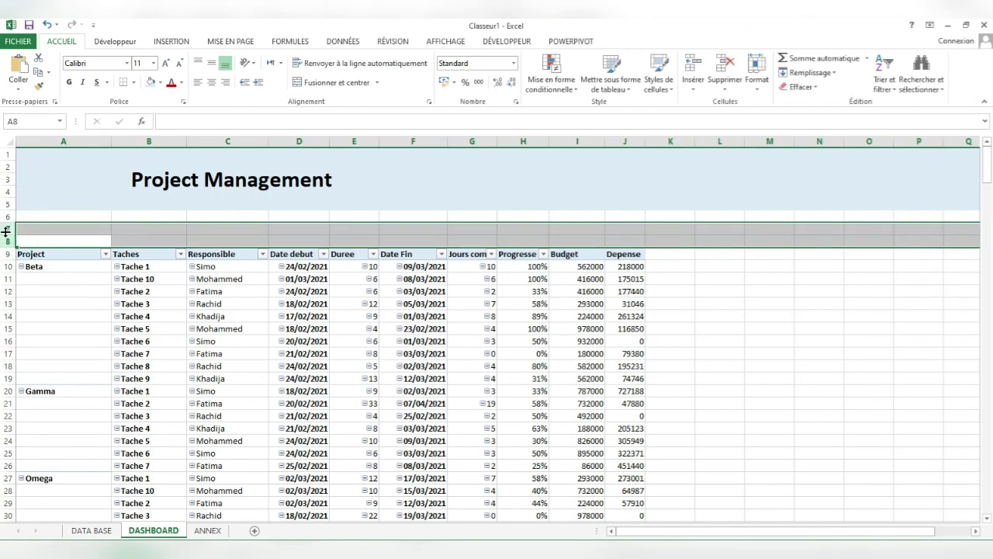
right_click(6, 232)
left_click(39, 326)
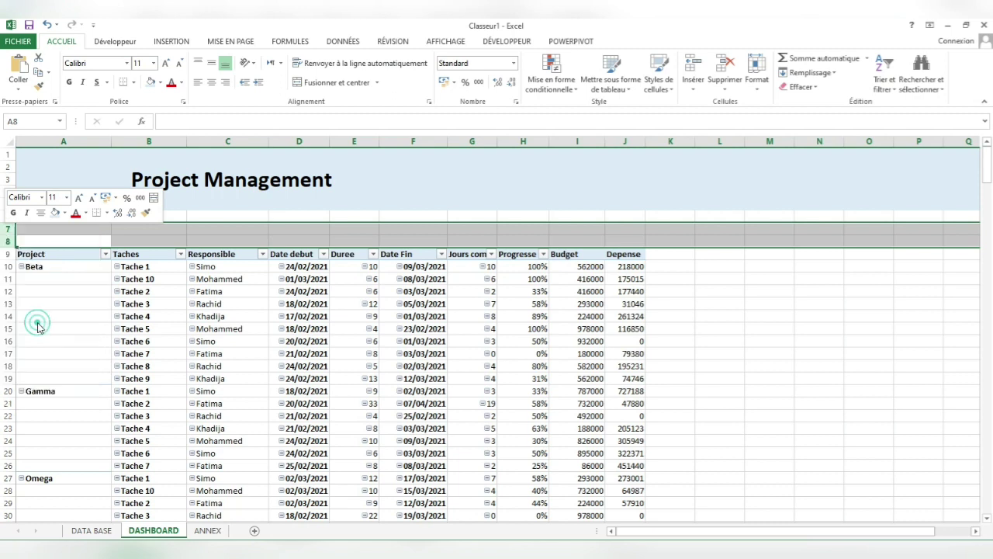
Step: Insert four more empty rows at rows 7 to 10, above the pivot table
left_click_drag(7, 266, 7, 228)
right_click(8, 234)
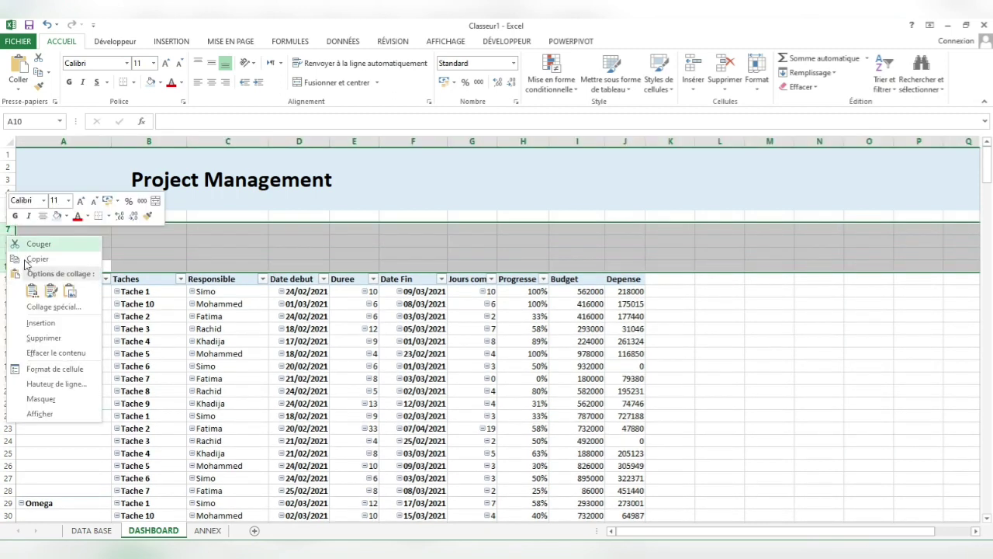
left_click(38, 322)
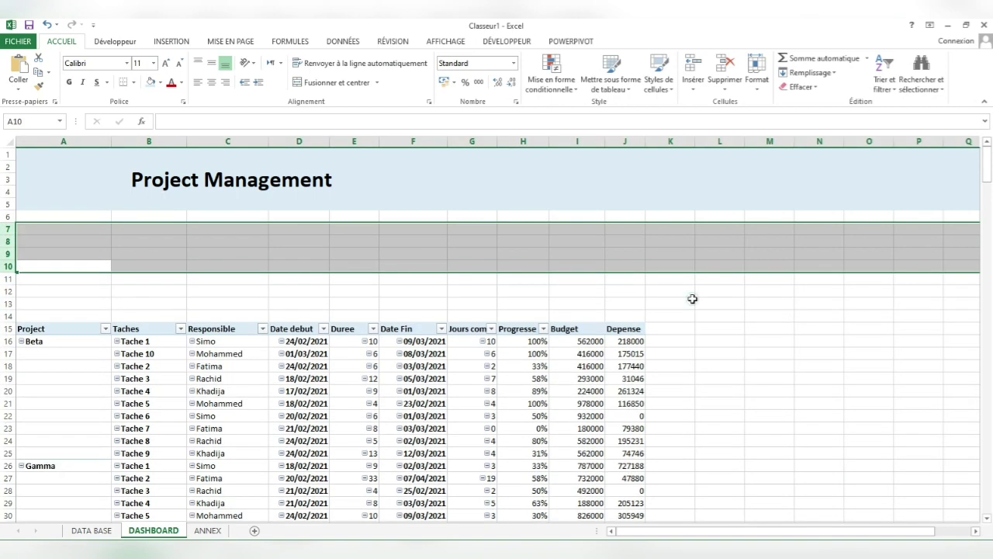
Step: Paste the Vue Globale des Taches chart onto DASHBOARD and place it over the lower edge of the banner, around columns K to O
left_click(692, 298)
key("ctrl+v")
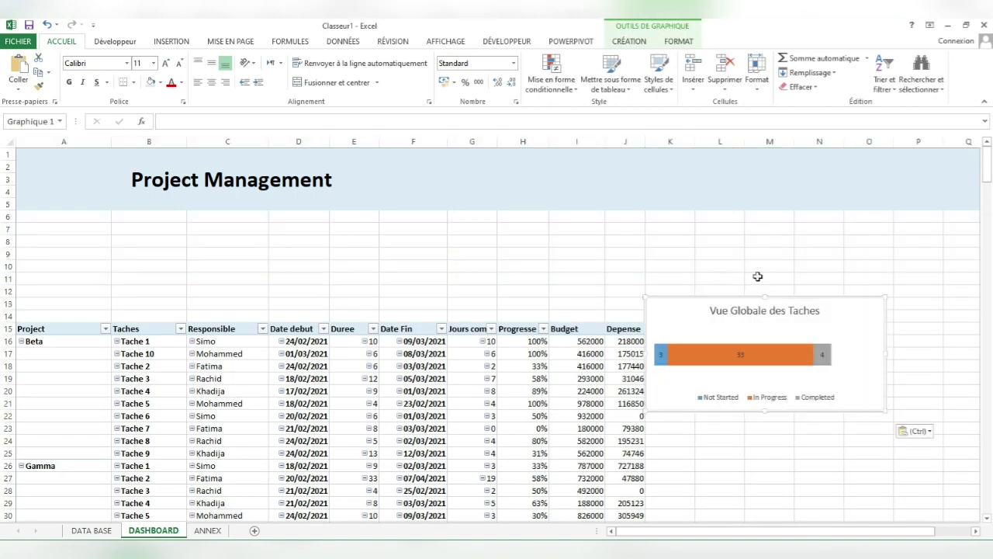
left_click_drag(831, 323, 869, 206)
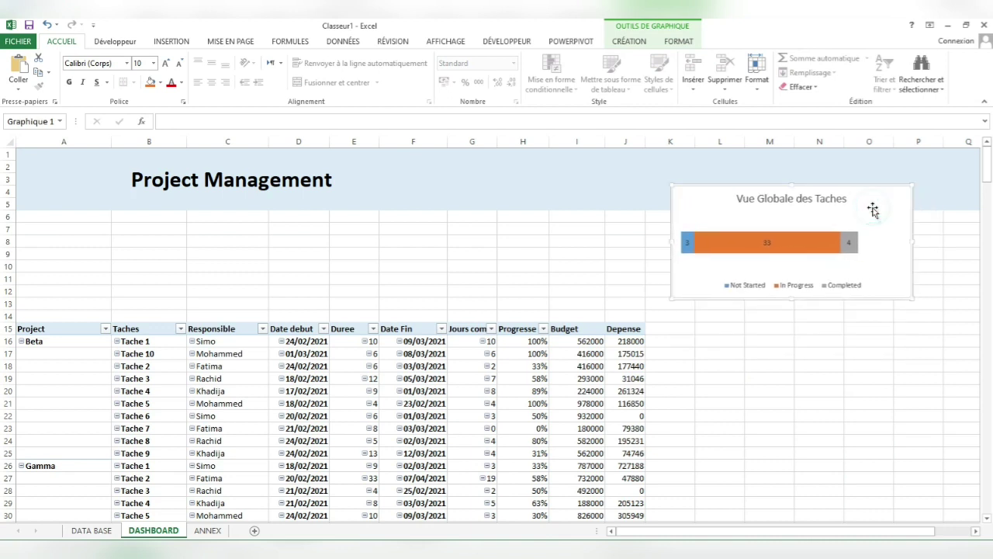
Step: Set the Vue Globale des Taches chart area to no fill and close its formatting options
double_click(872, 210)
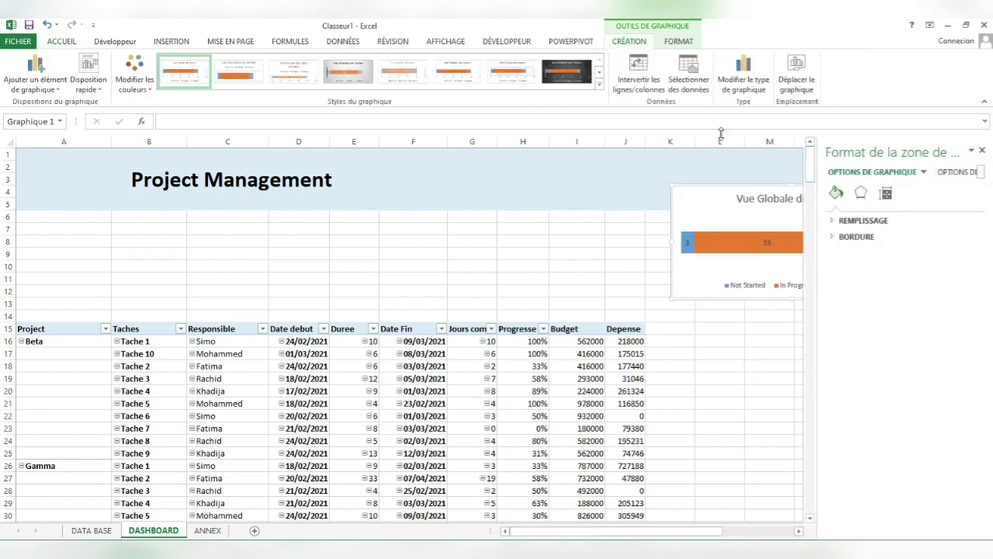
left_click(860, 192)
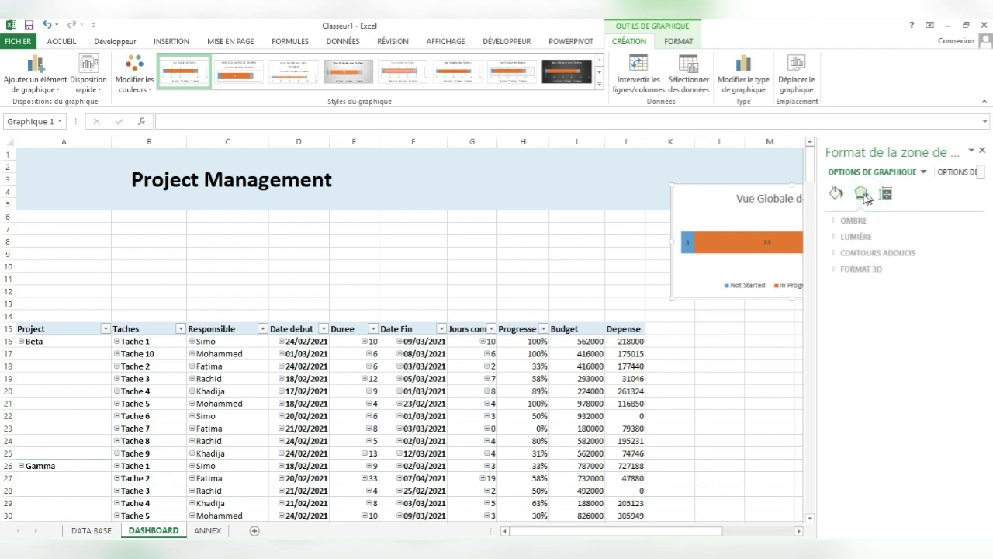
left_click(836, 193)
left_click(841, 223)
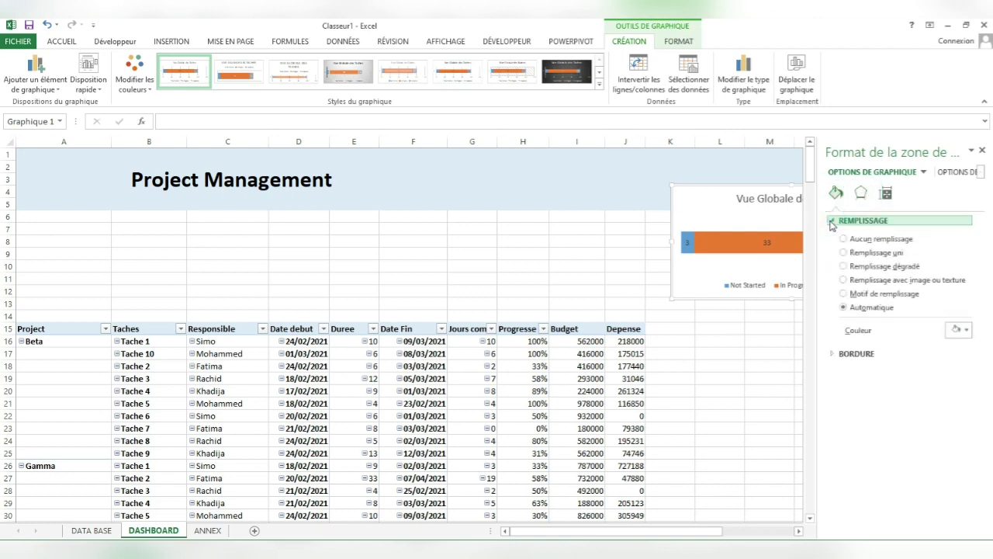
left_click(844, 240)
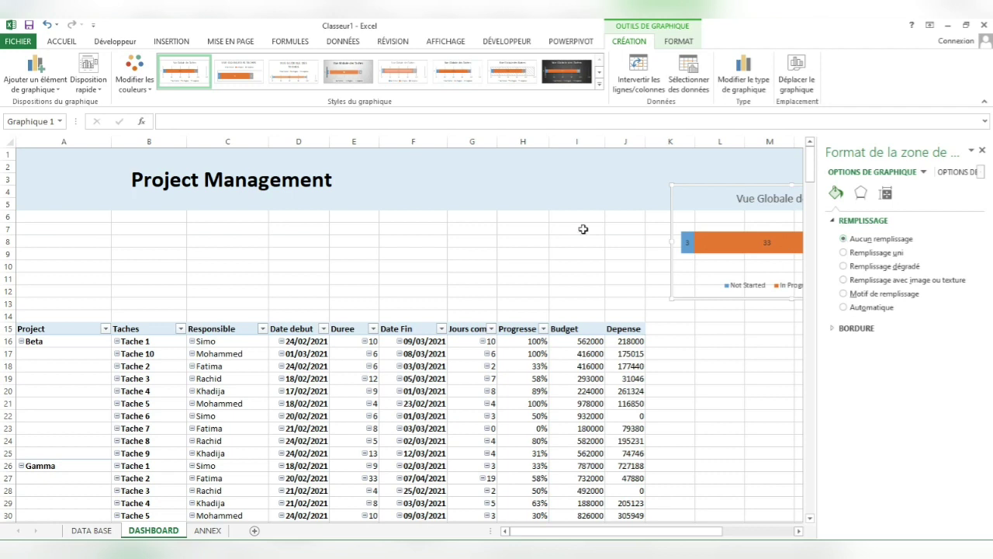
left_click(750, 336)
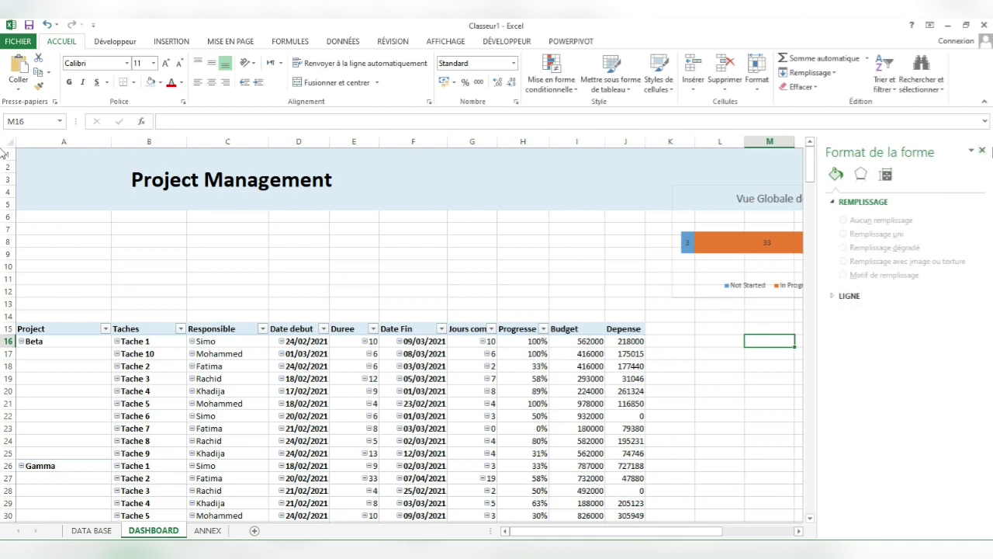
left_click(981, 153)
Step: Reduce the chart's height by raising its lower edge to about row 11
left_click(810, 221)
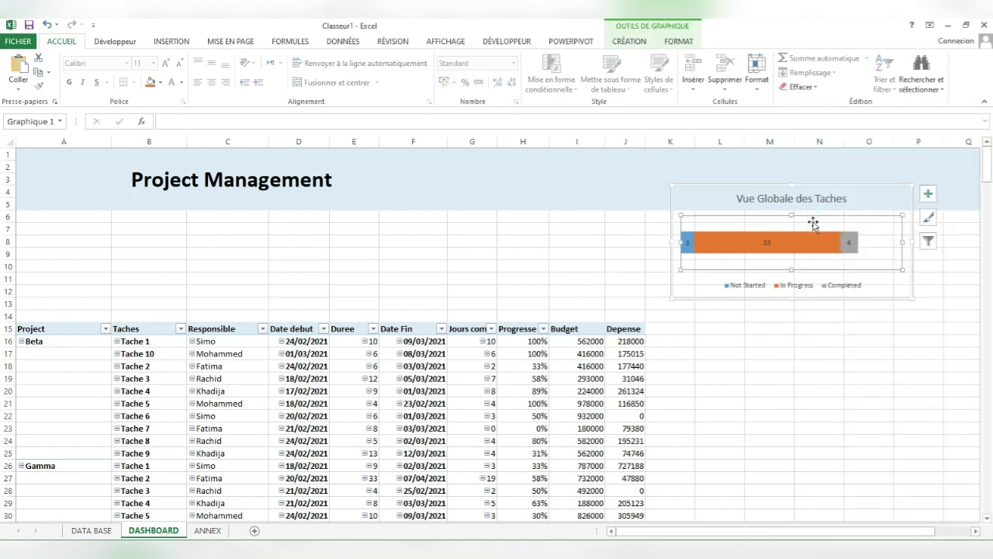
left_click(858, 207)
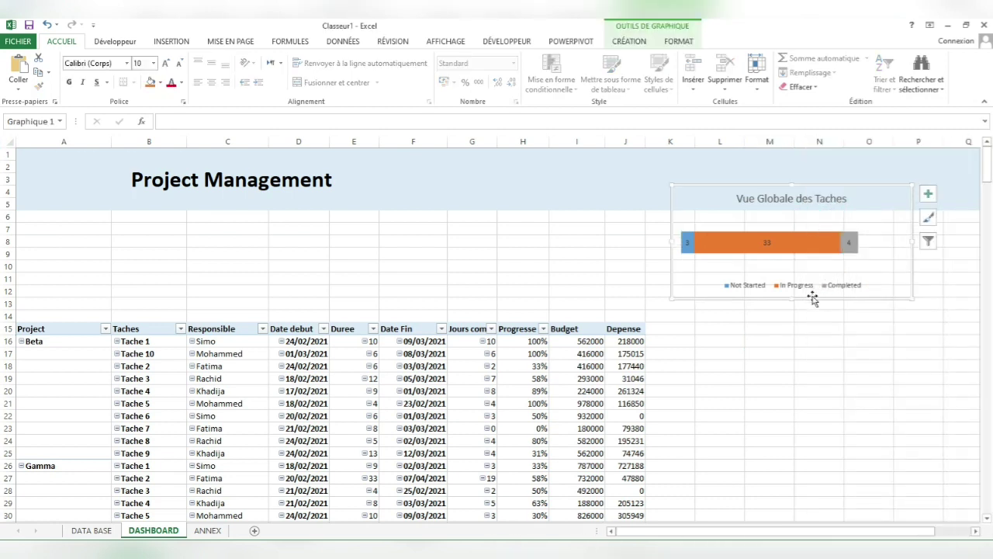
left_click_drag(792, 298, 791, 273)
Step: Shift the chart title Vue Globale des Taches slightly to the left and make its text bold
left_click(793, 200)
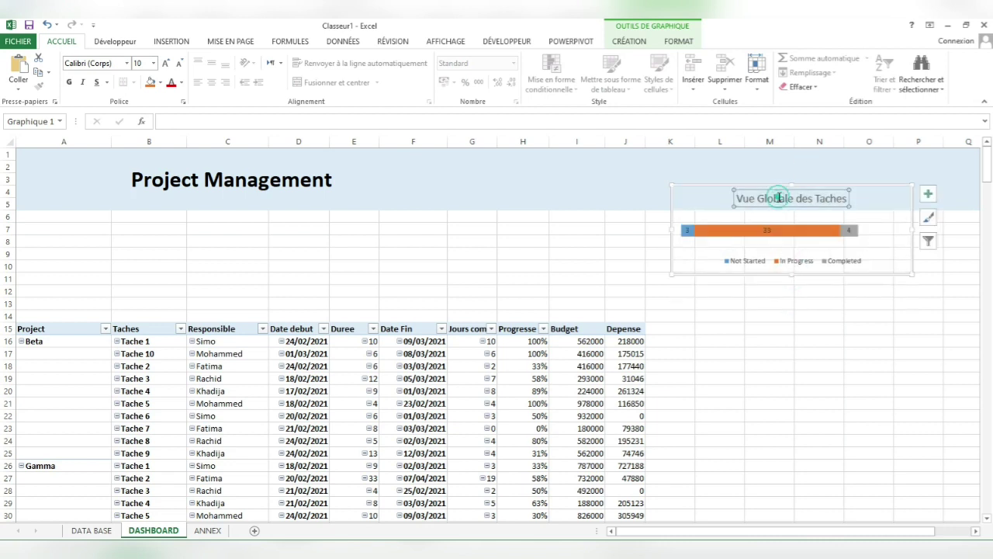
left_click_drag(797, 206, 783, 207)
left_click(753, 200)
left_click_drag(725, 199, 823, 200)
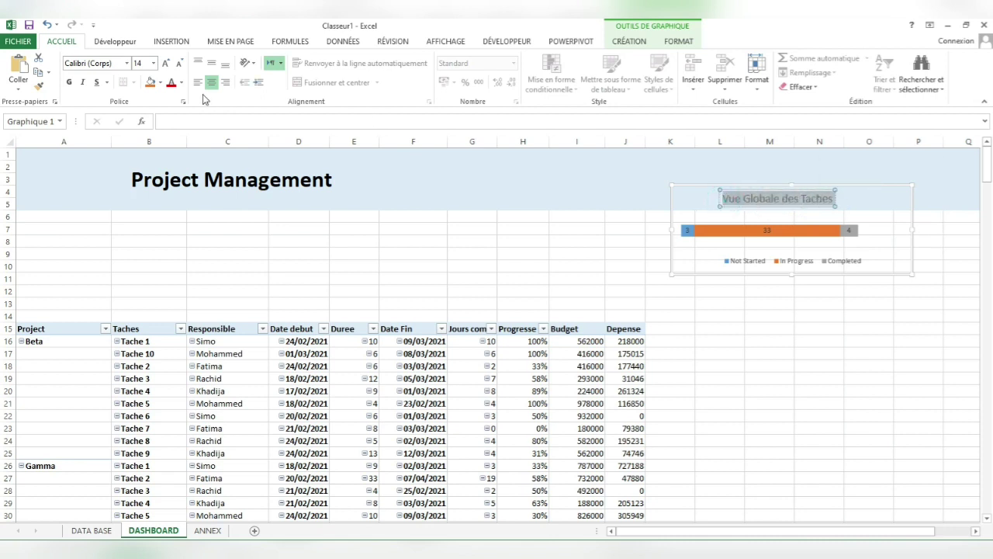
left_click(68, 83)
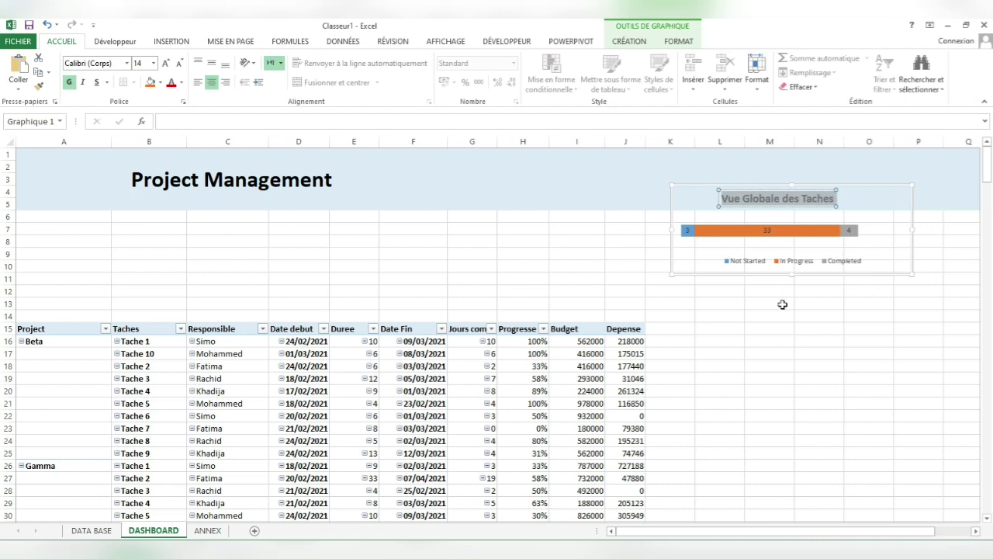
Step: Move the chart legend up, closer to the stacked bar, and deselect the chart
left_click(795, 260)
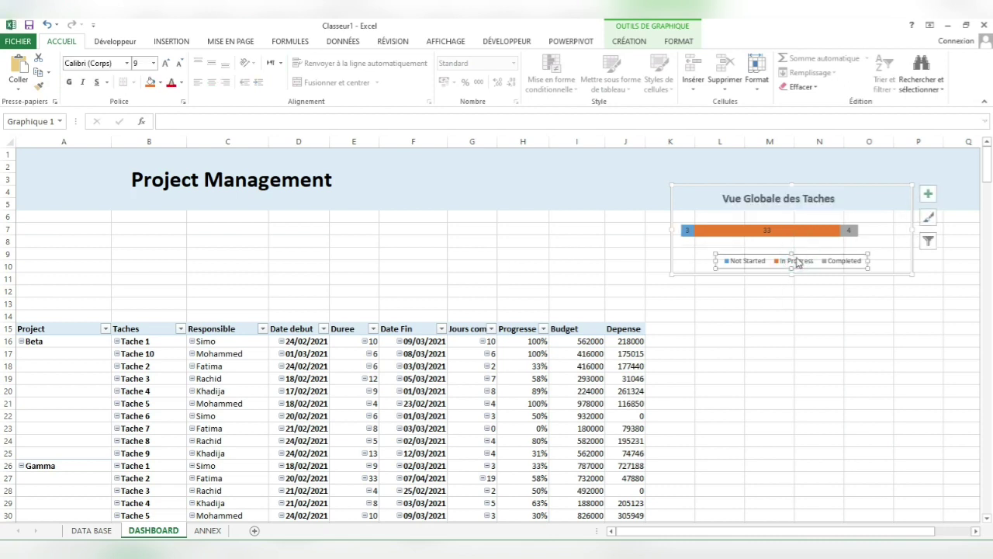
left_click_drag(798, 255, 798, 245)
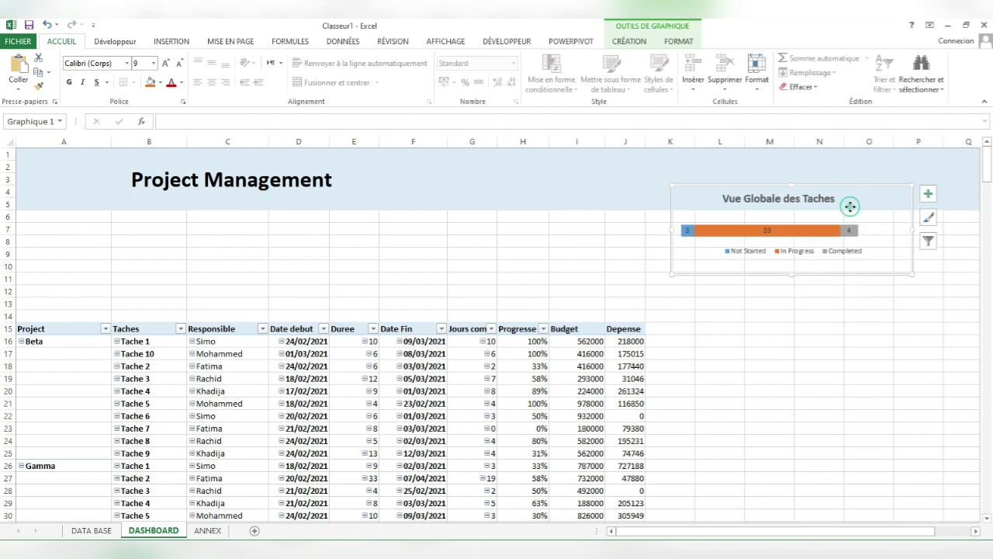
left_click(532, 241)
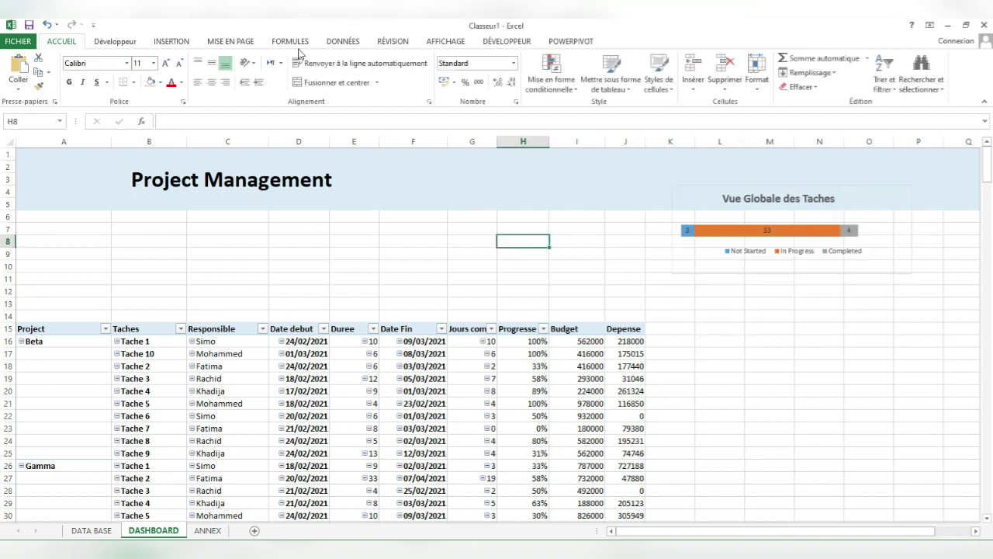
left_click(115, 41)
left_click(242, 55)
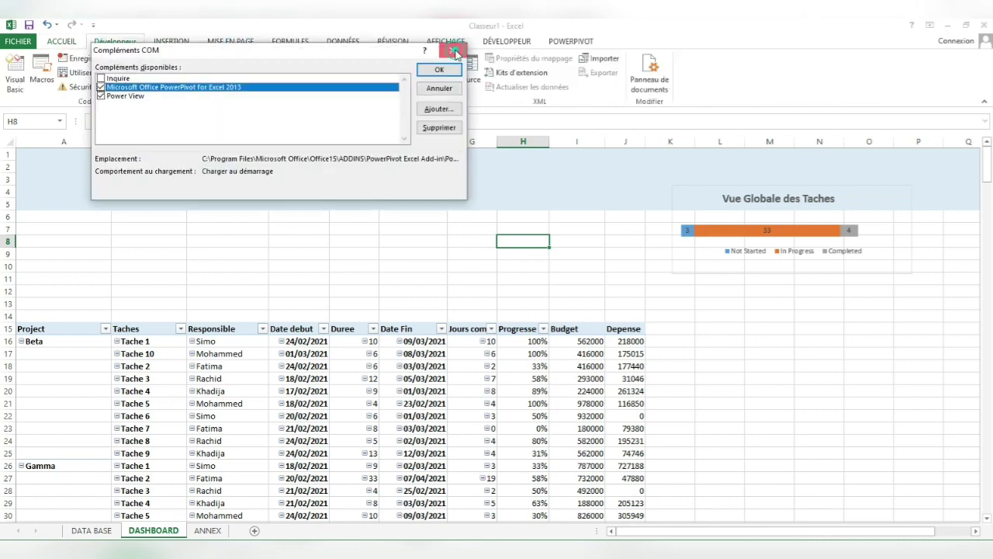
left_click(452, 50)
left_click(230, 41)
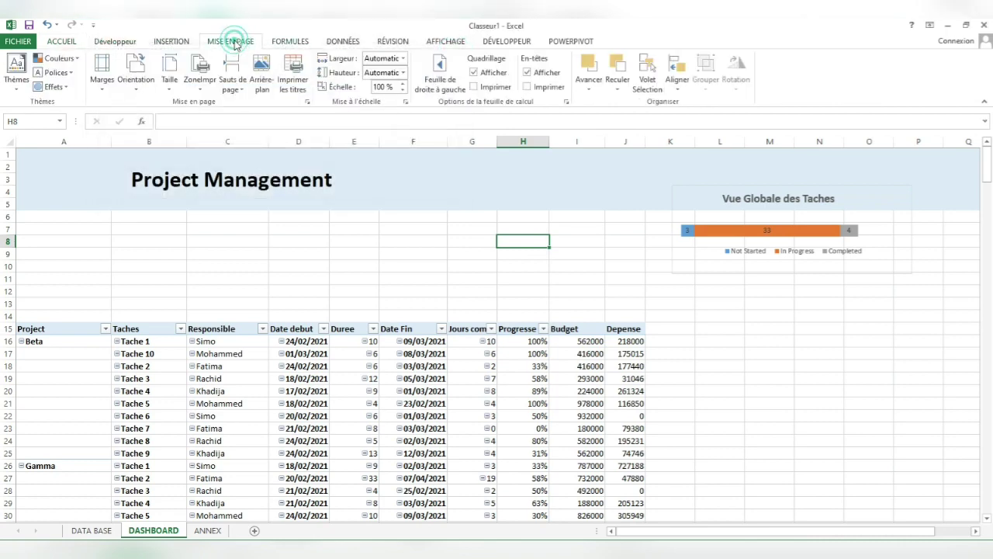
left_click(171, 41)
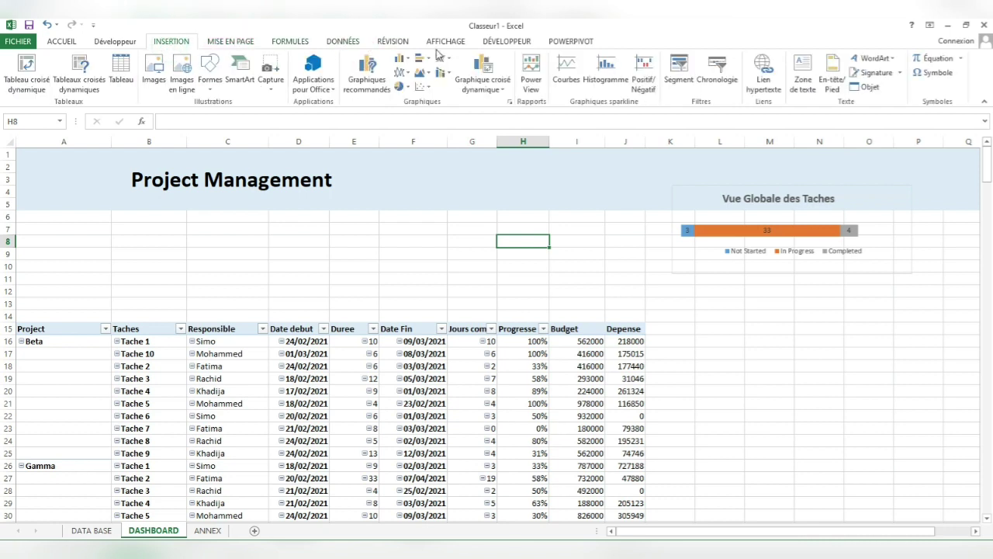
Step: Hide the gridlines on the DASHBOARD sheet
left_click(446, 45)
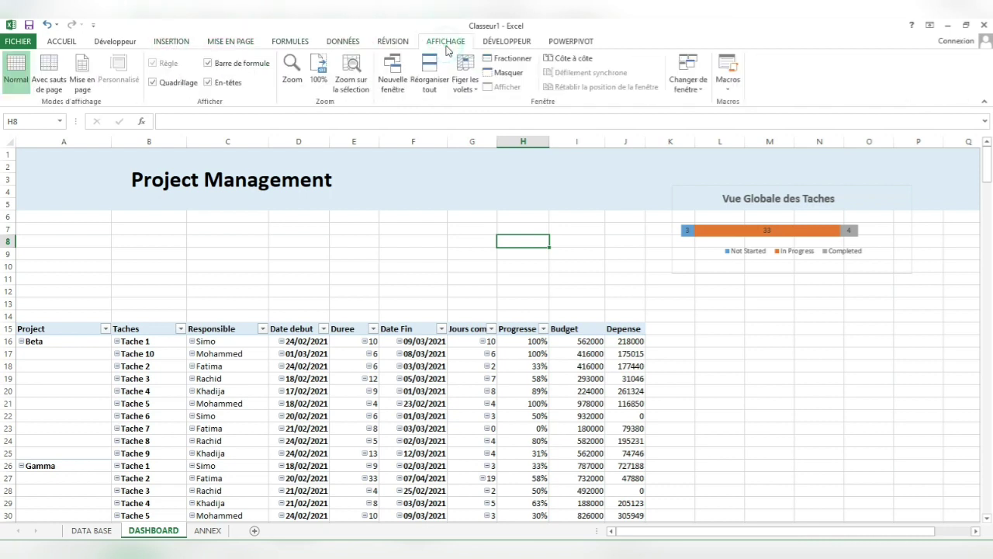
left_click(153, 82)
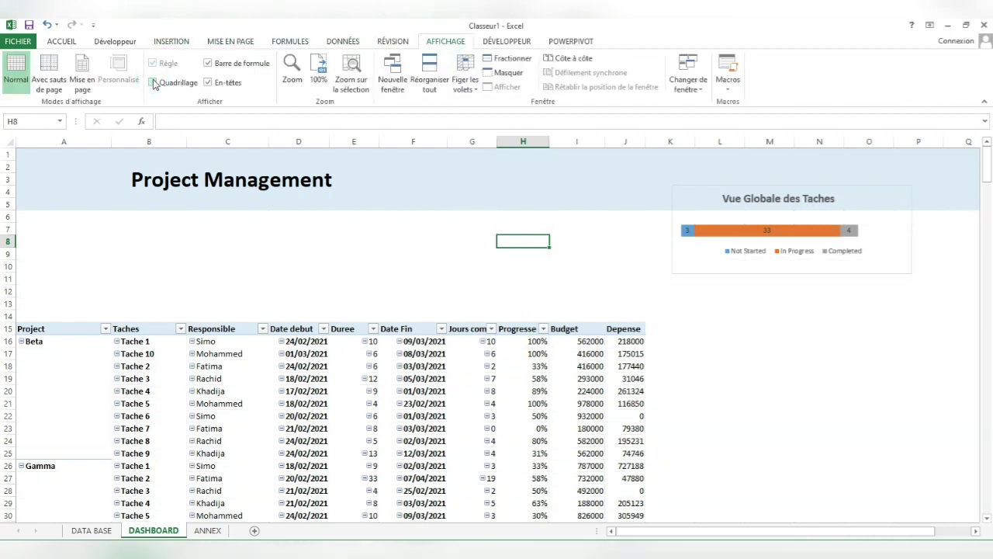
Step: Remove the border line from the Vue Globale des Taches chart area and close its formatting options
left_click(684, 271)
double_click(685, 272)
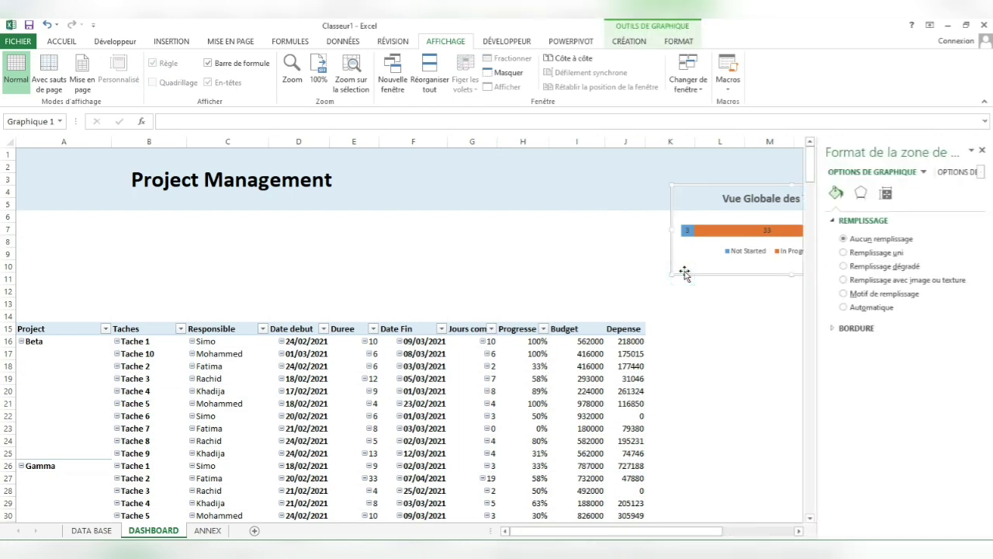
left_click(832, 328)
left_click(844, 347)
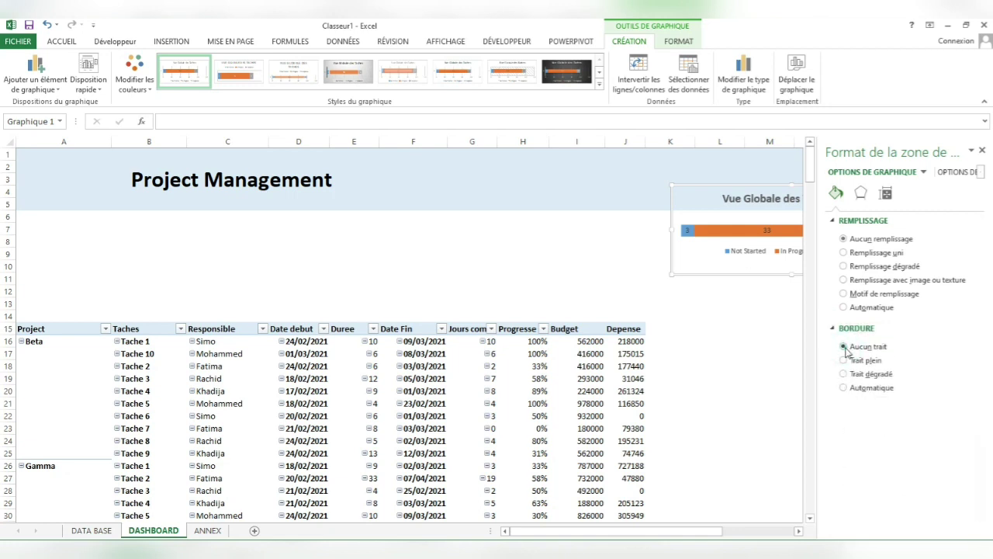
left_click(768, 353)
left_click(750, 316)
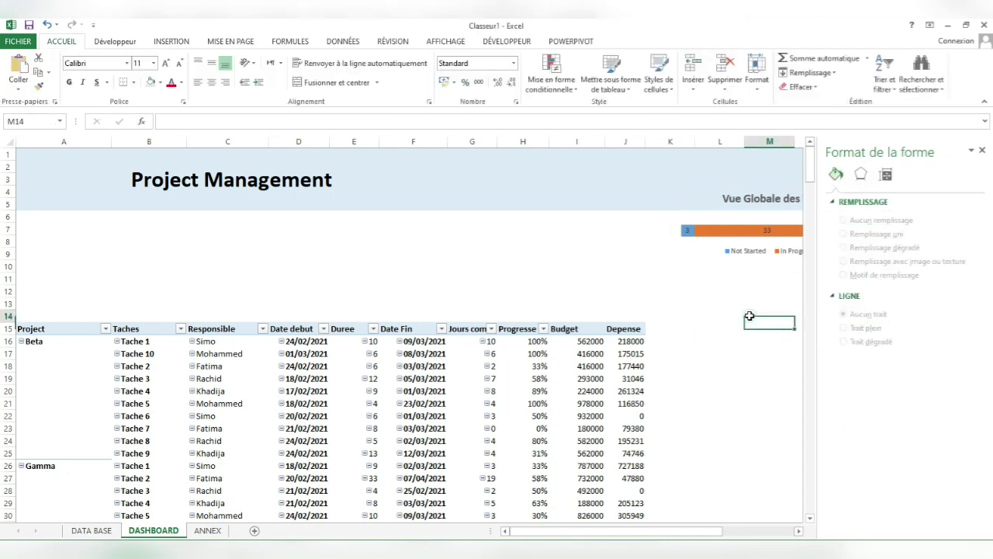
left_click(982, 152)
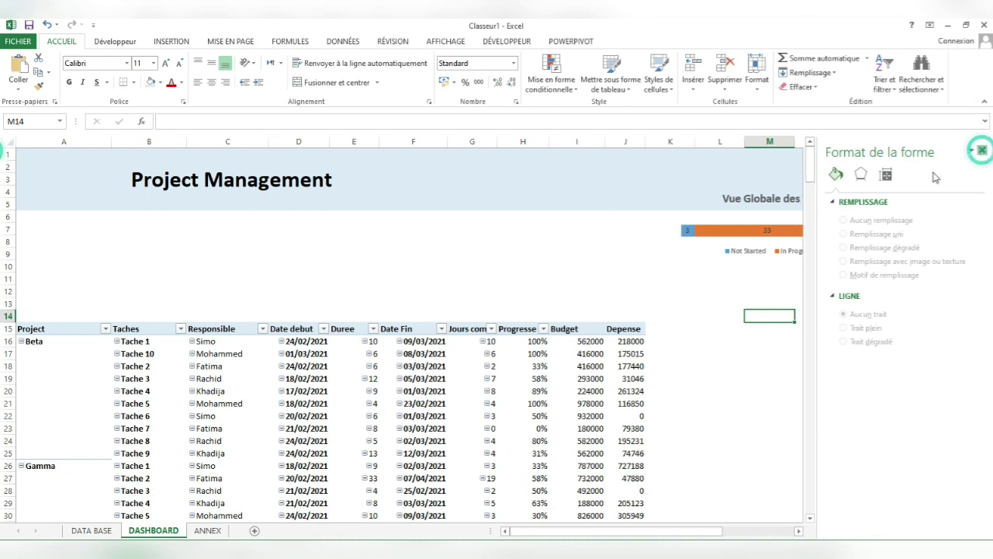
Step: Move the Vue Globale des Taches chart left and slightly up so its title sits above columns J to L
left_click(790, 217)
left_click_drag(831, 198, 754, 190)
left_click(732, 342)
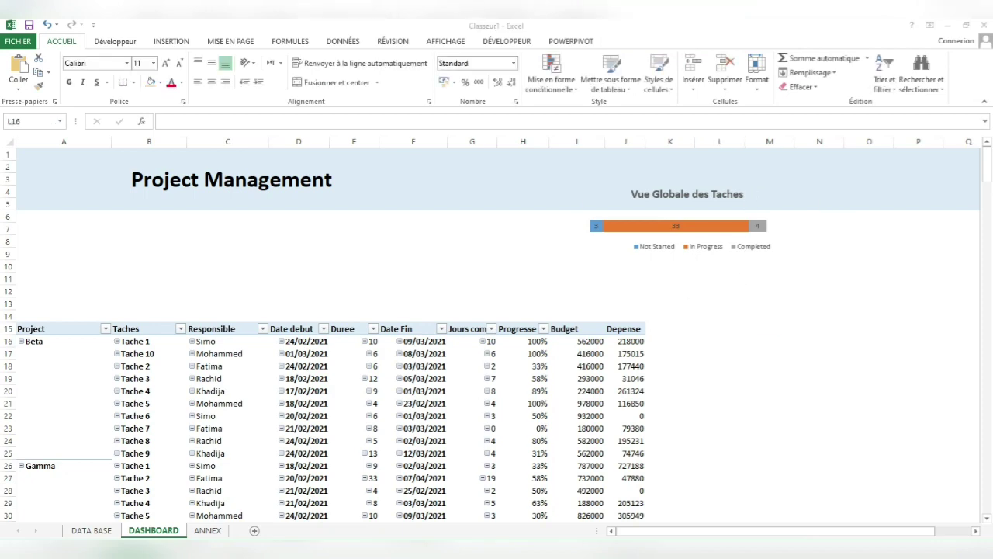
Step: Examine the Jours completees and Duree doughnut chart in the PMP workbook's dashboard, and return to Classeur1
left_click(570, 512)
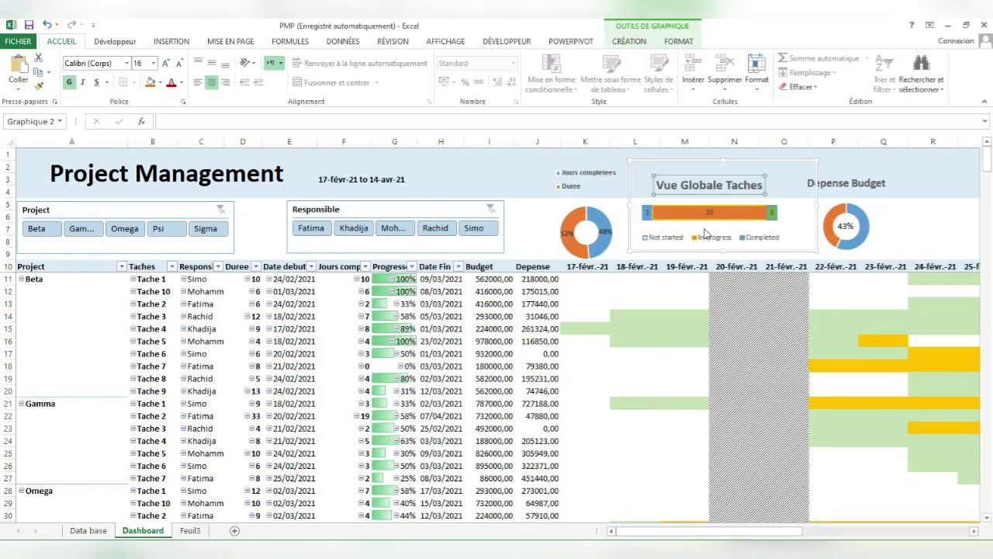
left_click(592, 226)
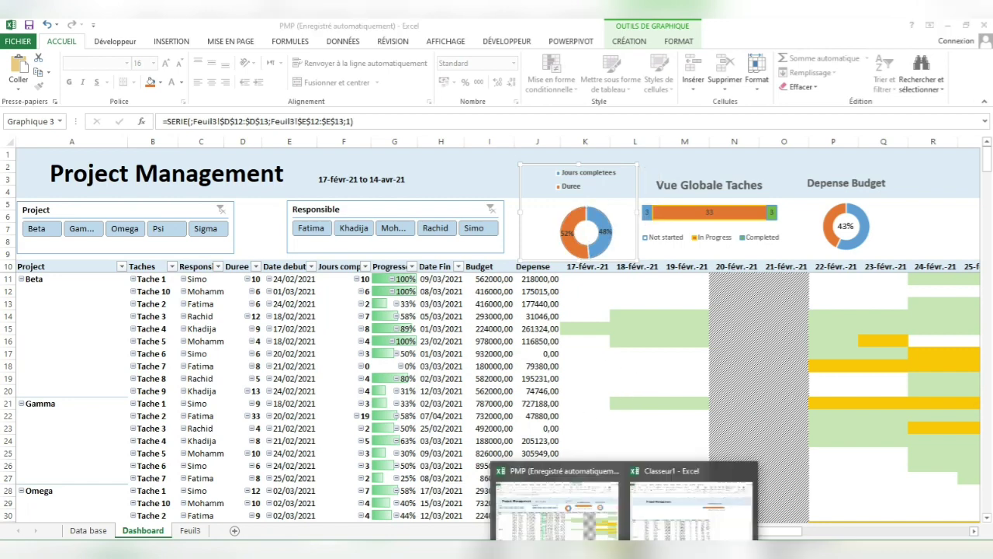
left_click(682, 516)
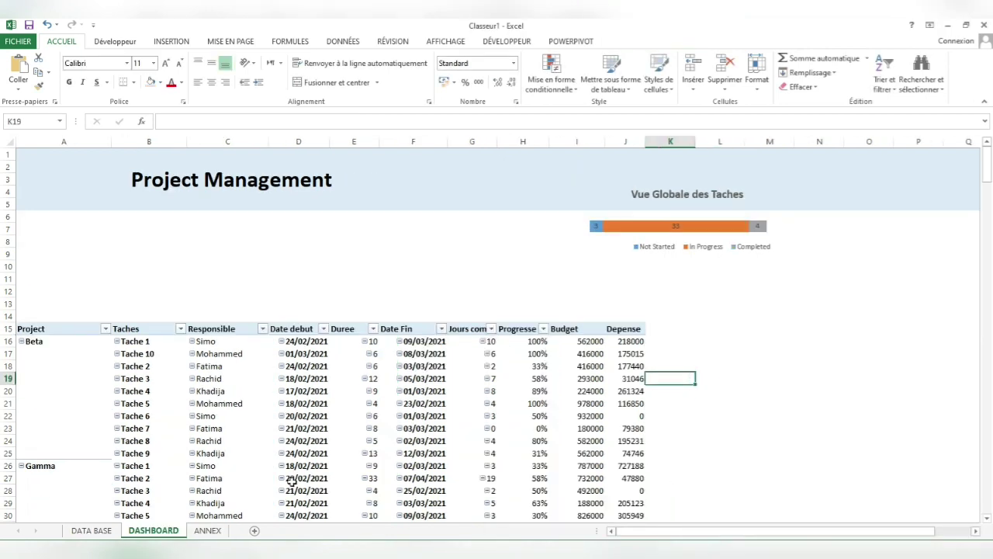
Step: Create a pivot table from the DATA BASE table Tableau2 at cell F9 of the existing ANNEX sheet
left_click(207, 530)
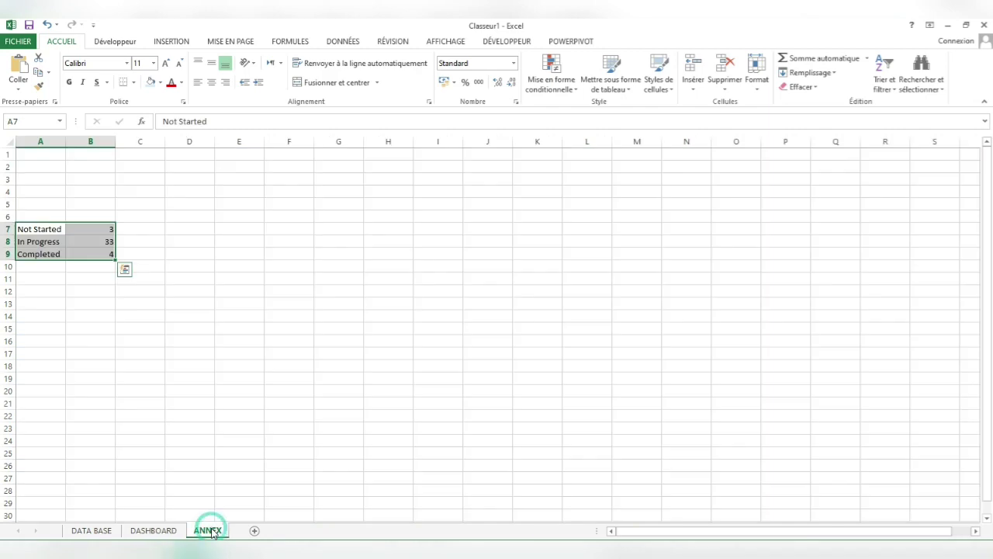
left_click(105, 531)
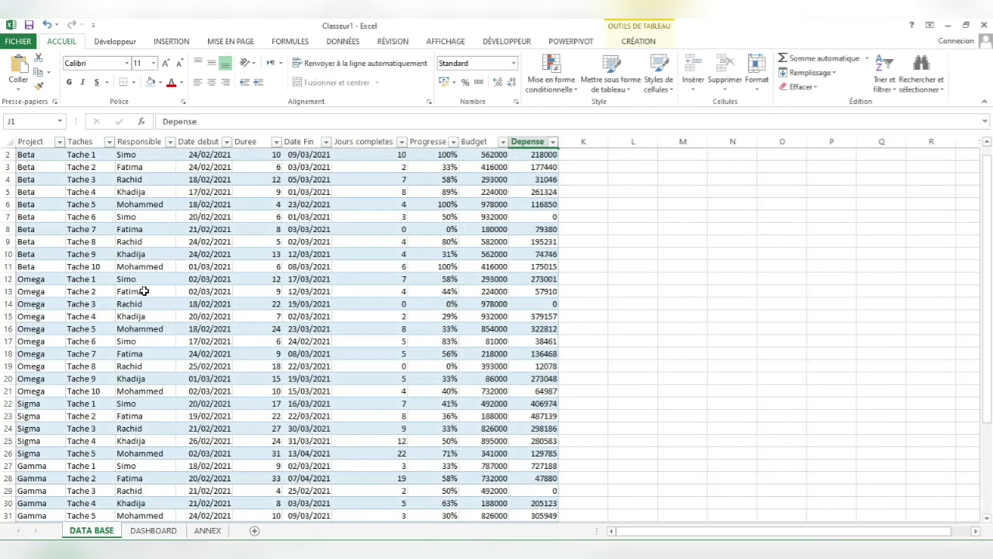
left_click(172, 41)
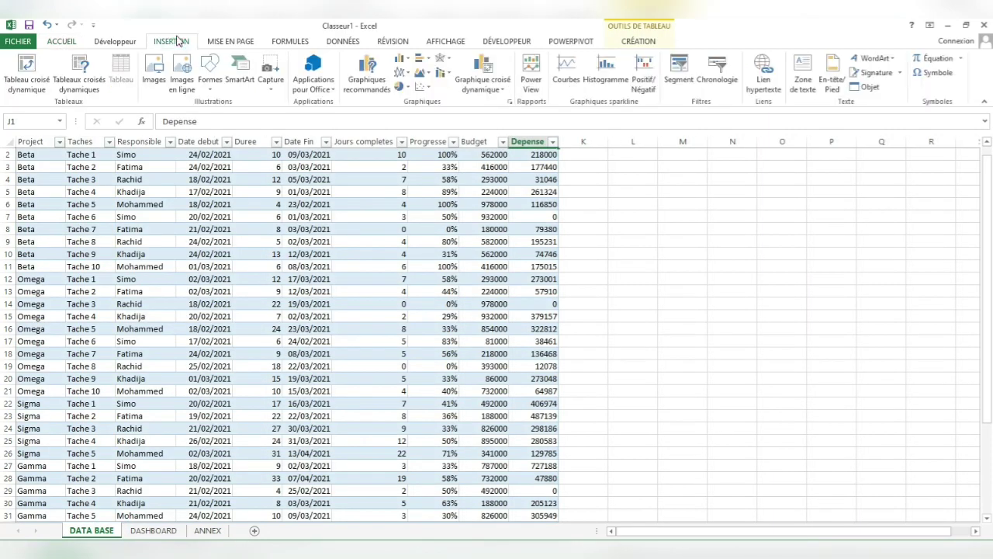
left_click(27, 68)
left_click(180, 151)
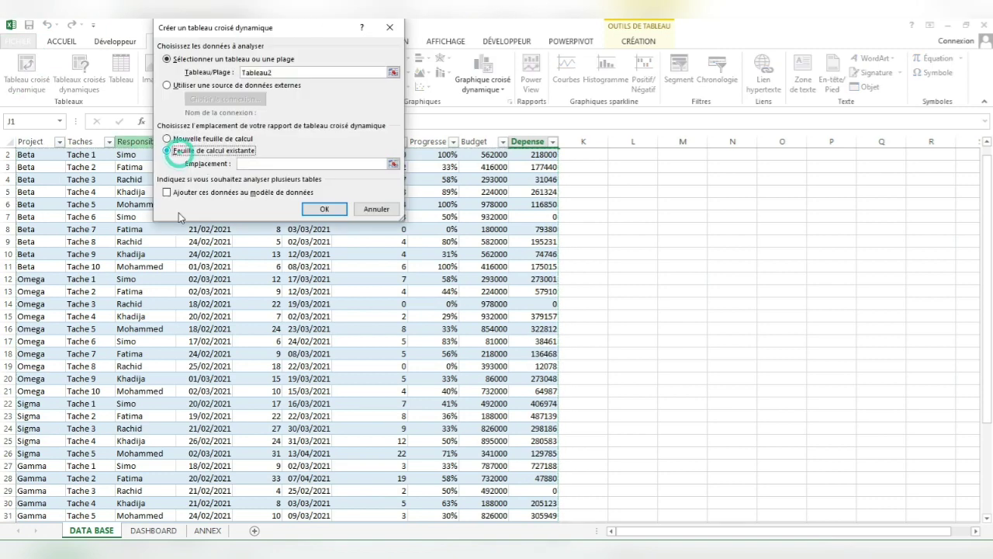
left_click(208, 529)
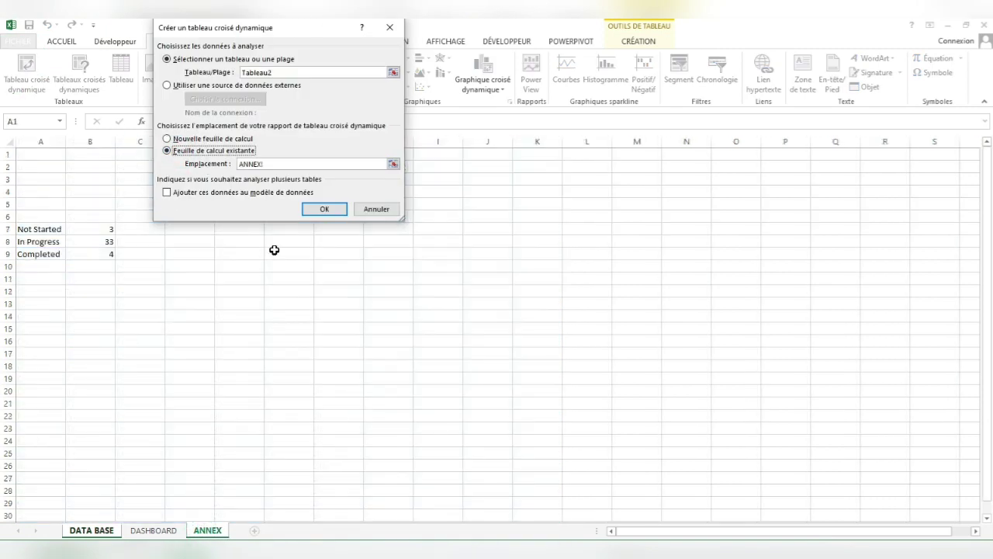
left_click(275, 250)
left_click(323, 209)
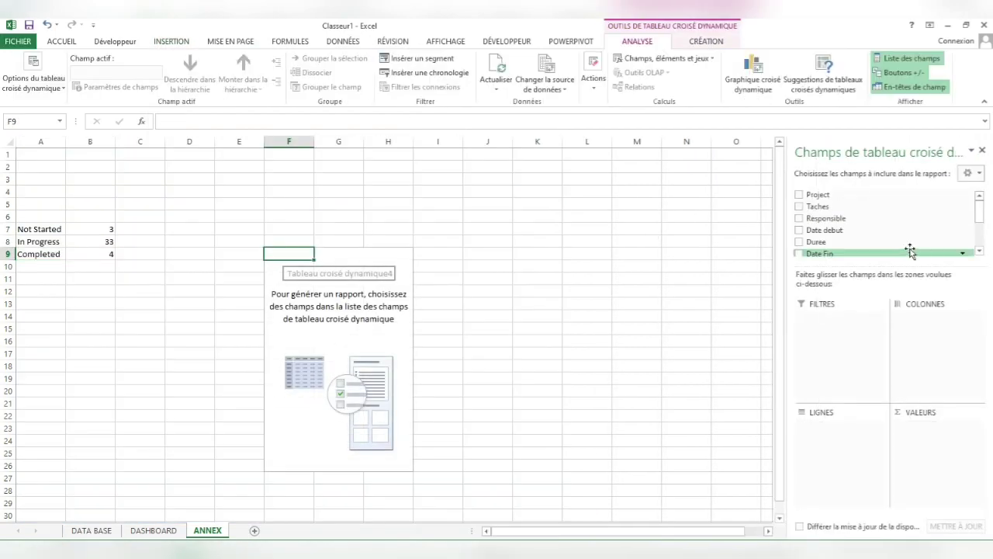
Step: Add Duree and Jours completes as summed values, arrange the values in rows, and widen column F slightly
left_click(979, 250)
left_click(979, 250)
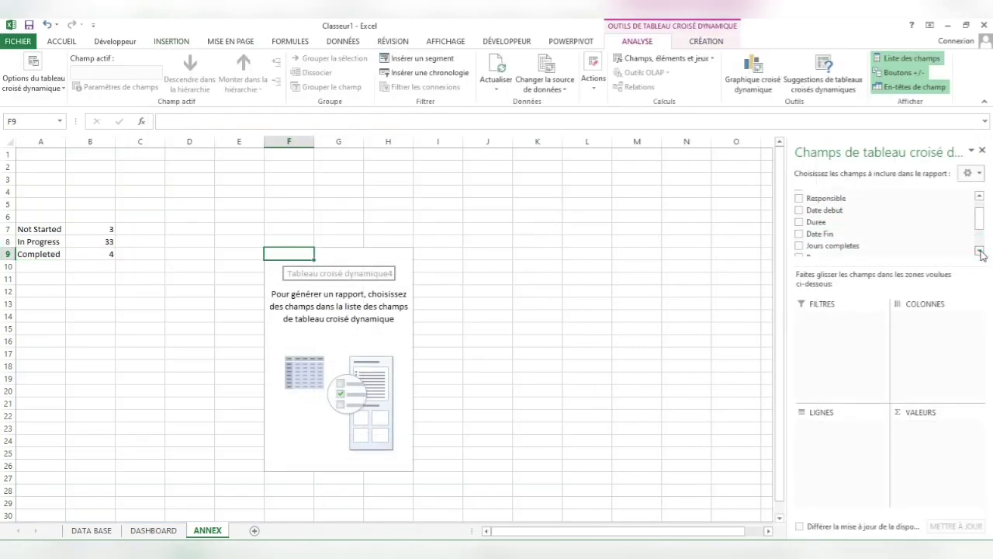
left_click(799, 223)
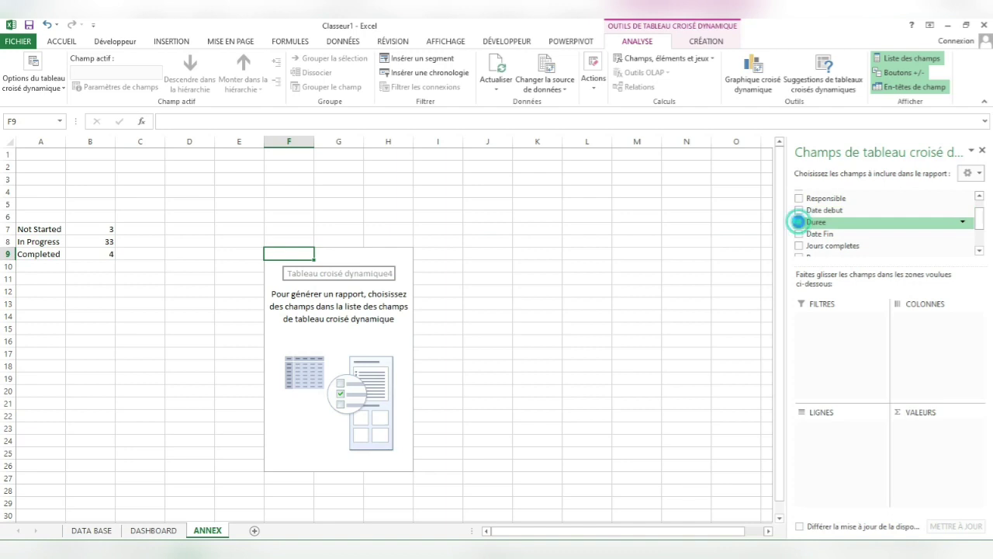
left_click(799, 246)
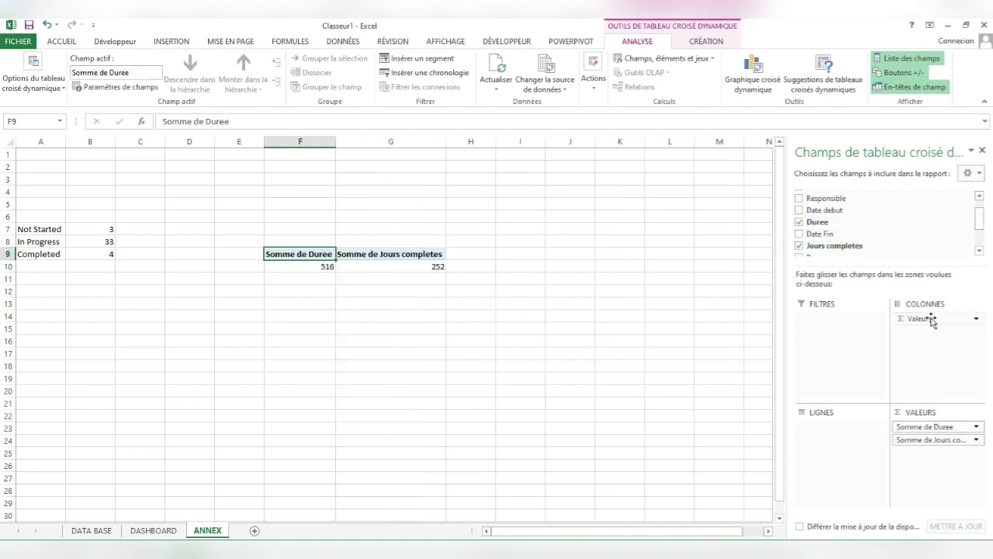
left_click_drag(934, 316, 823, 428)
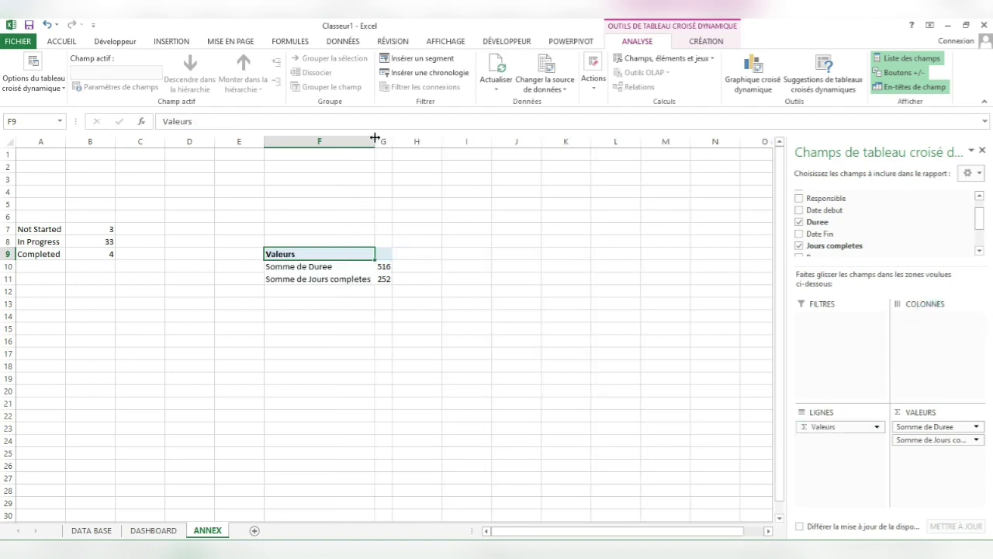
left_click_drag(375, 137, 404, 139)
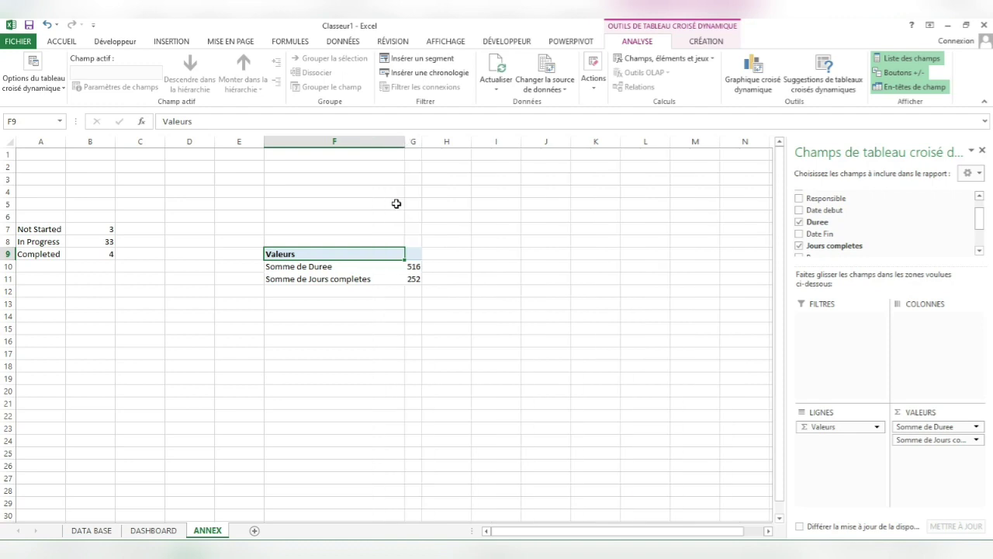
Step: Enter the labels Jours Completees in F13 and Duree in F14, below the pivot table
left_click(317, 306)
type("Jours Complete")
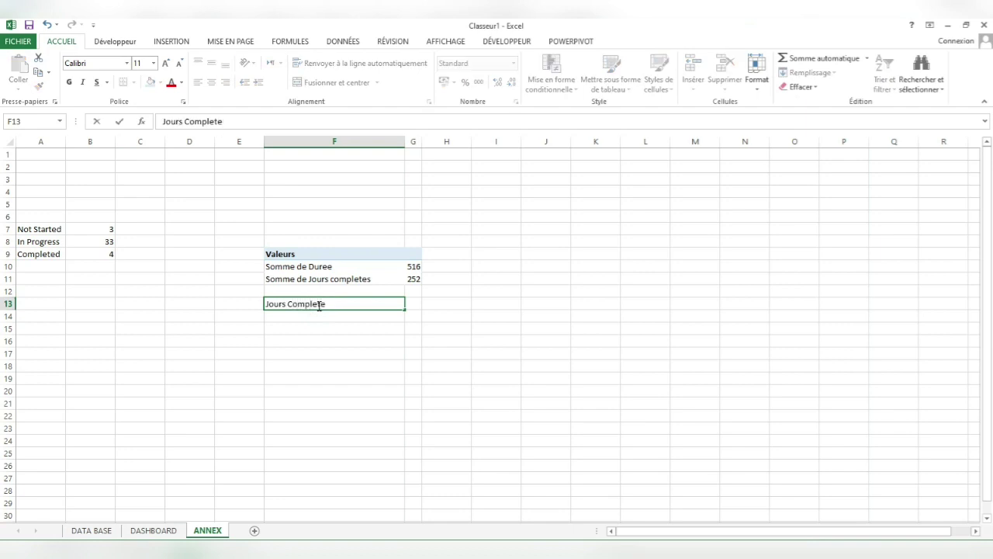
type("es")
key("Return")
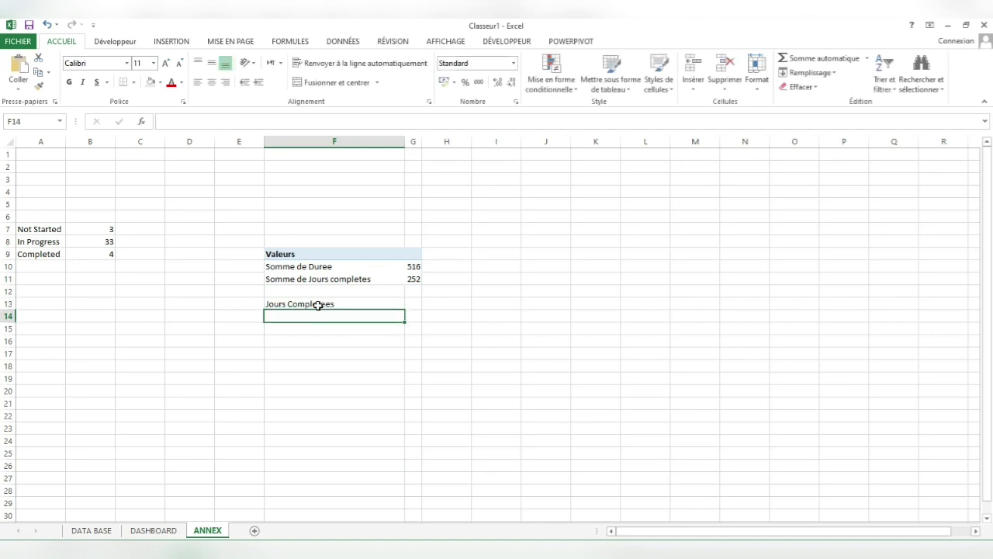
type("Duree")
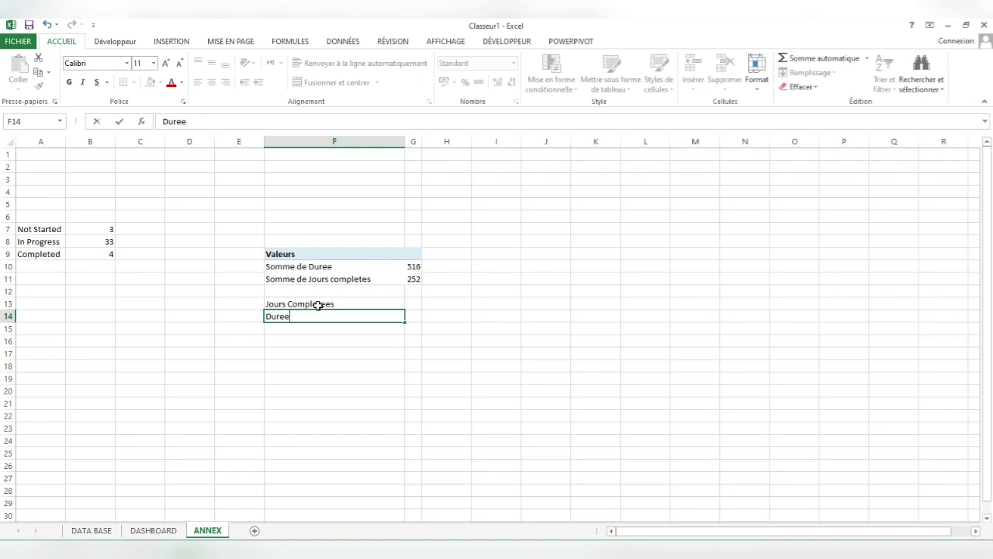
key("Tab")
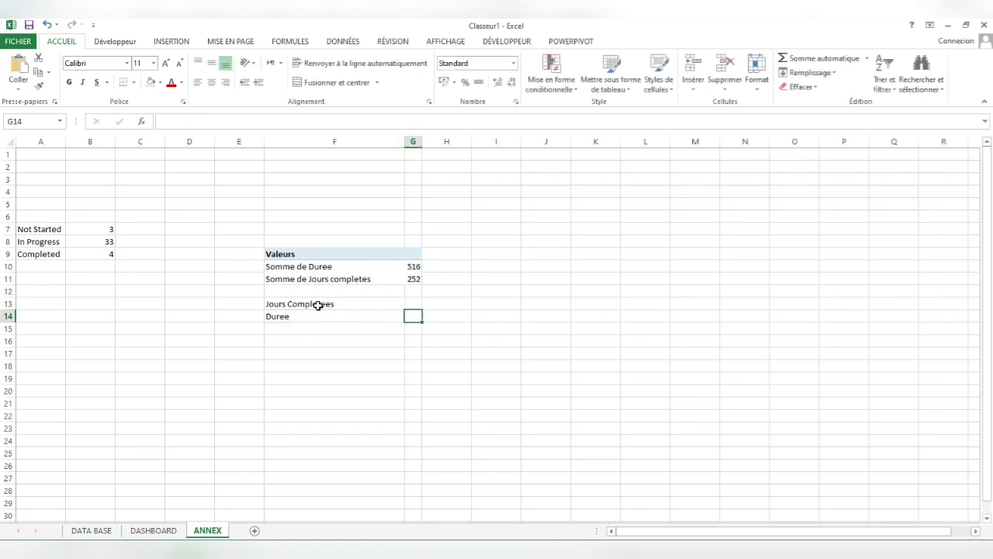
Step: In G13, divide the pivot table's Somme de Jours completes by its Somme de Duree
left_click(413, 302)
type("=")
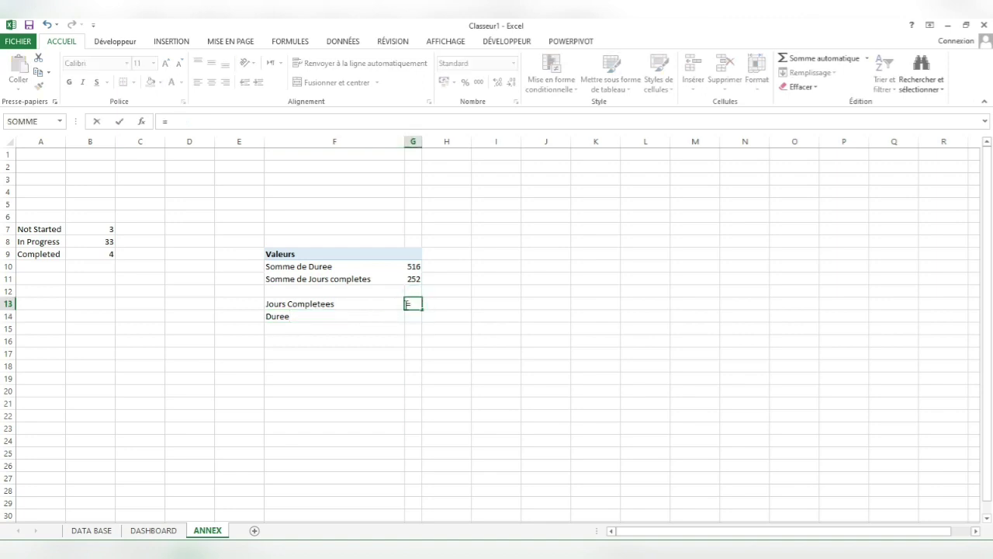
left_click(414, 279)
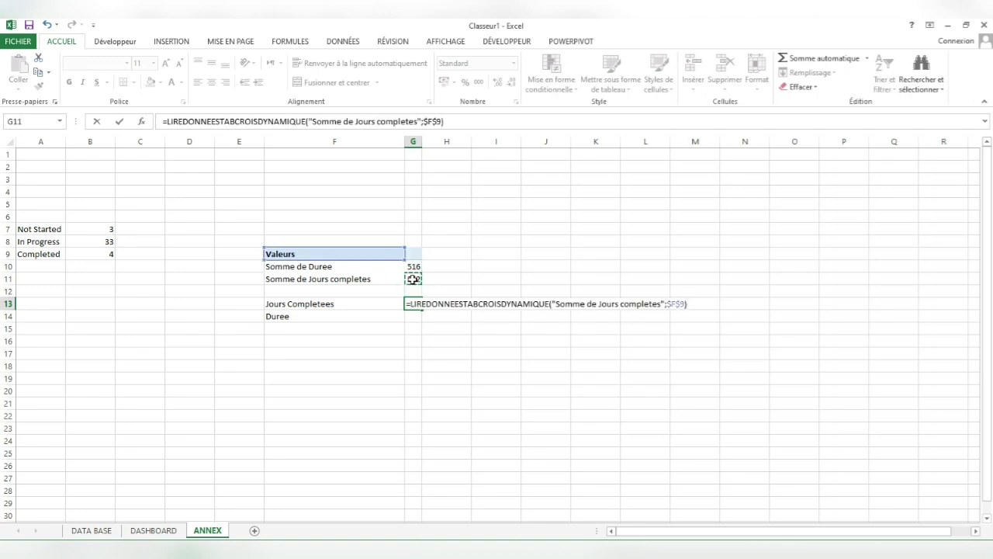
type("/")
left_click(415, 267)
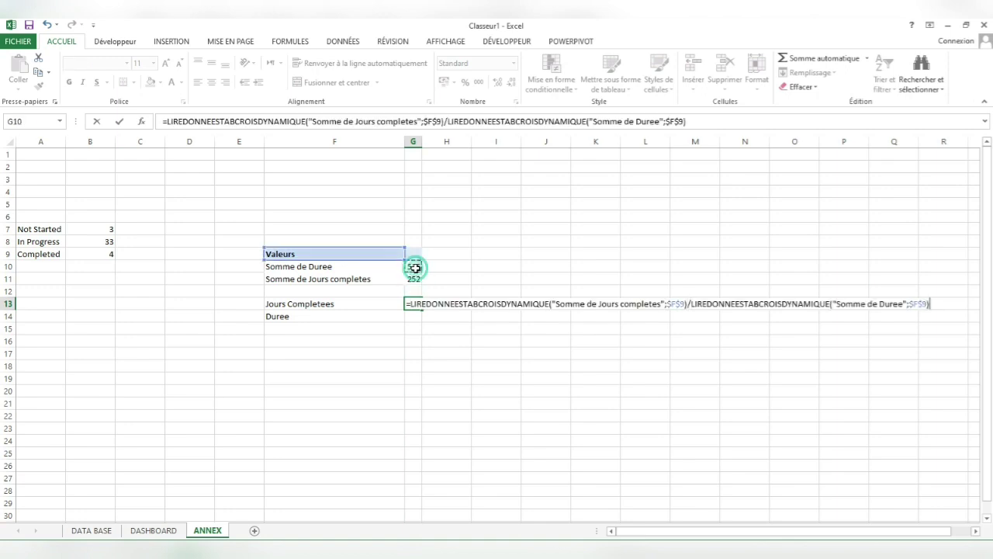
key("Return")
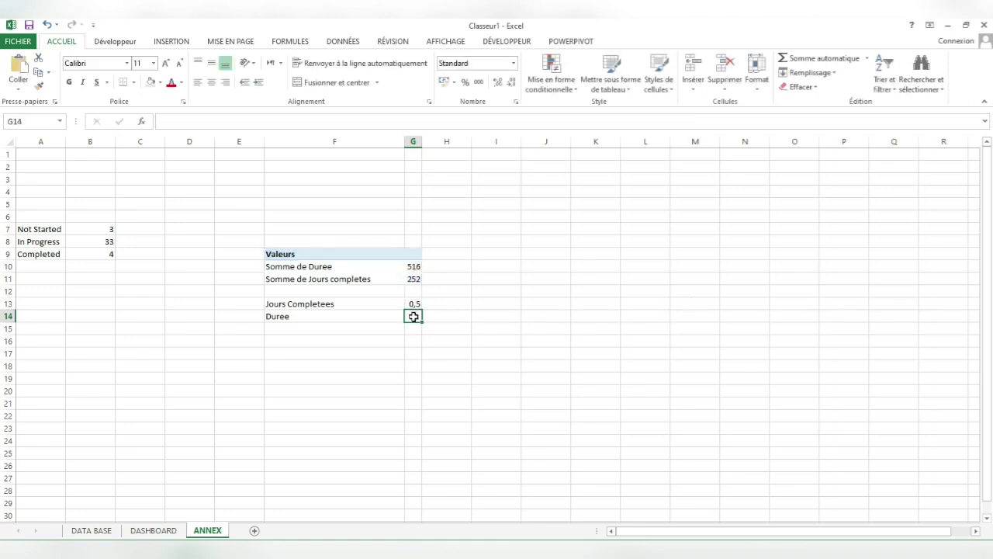
Step: Enter the formula =1-G13 in G14 for the Duree share
type("1-")
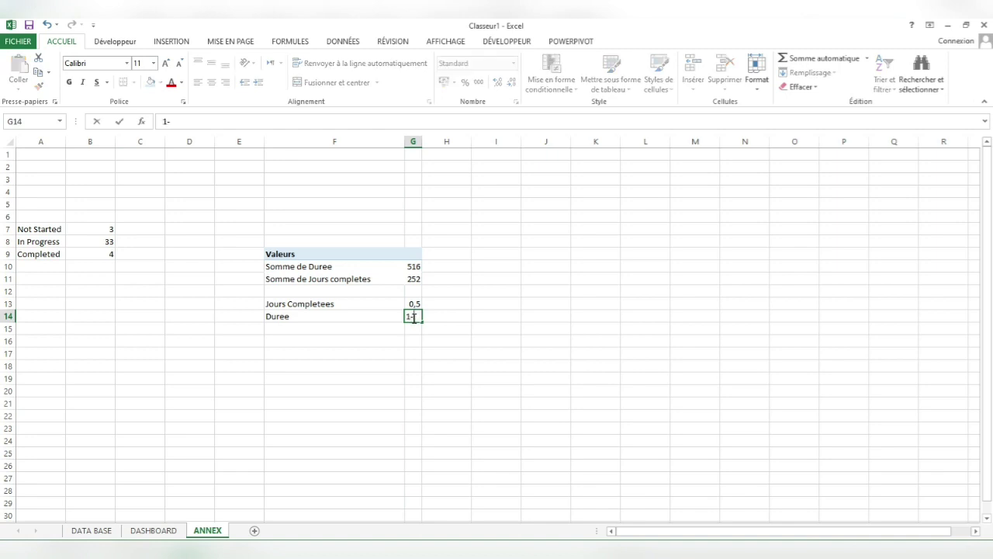
left_click(414, 304)
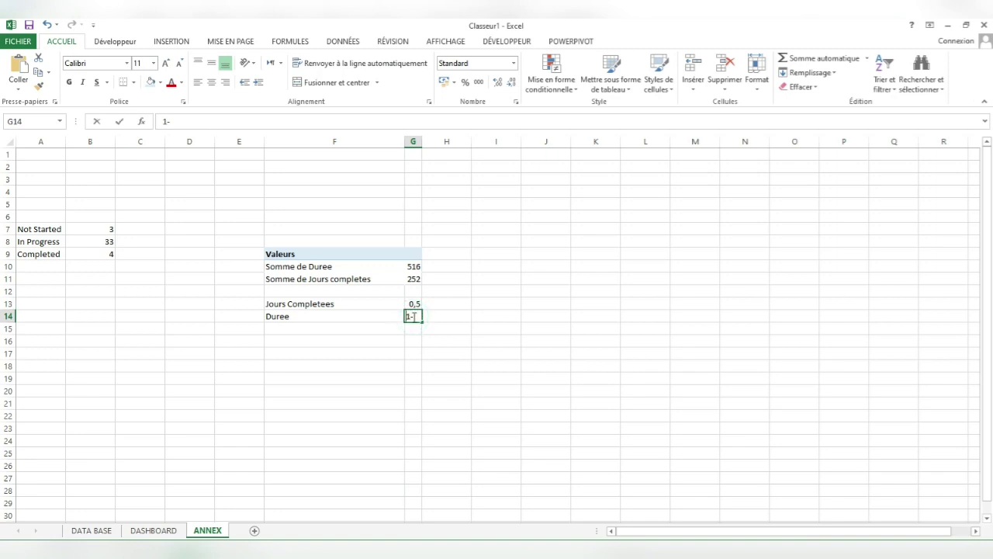
type("=")
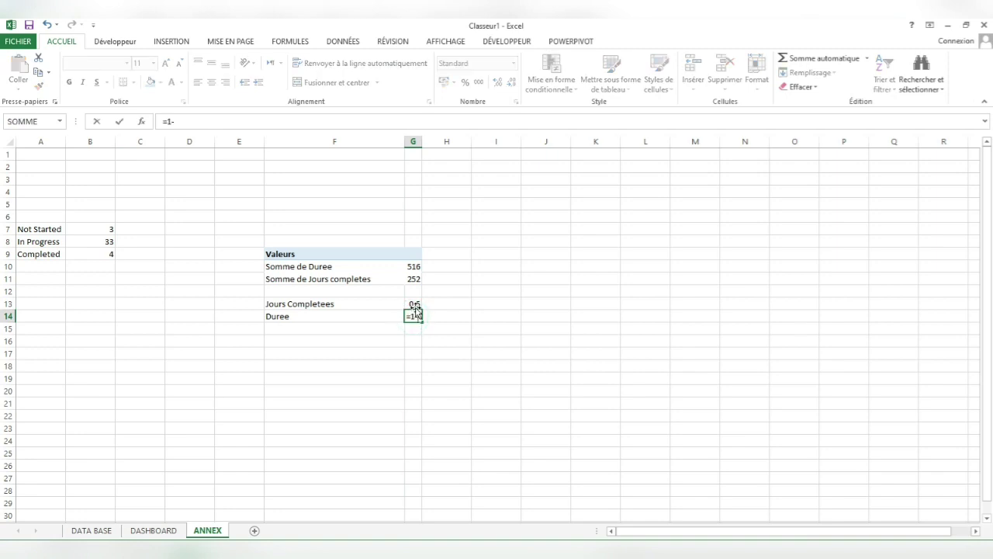
left_click(415, 304)
key("Return")
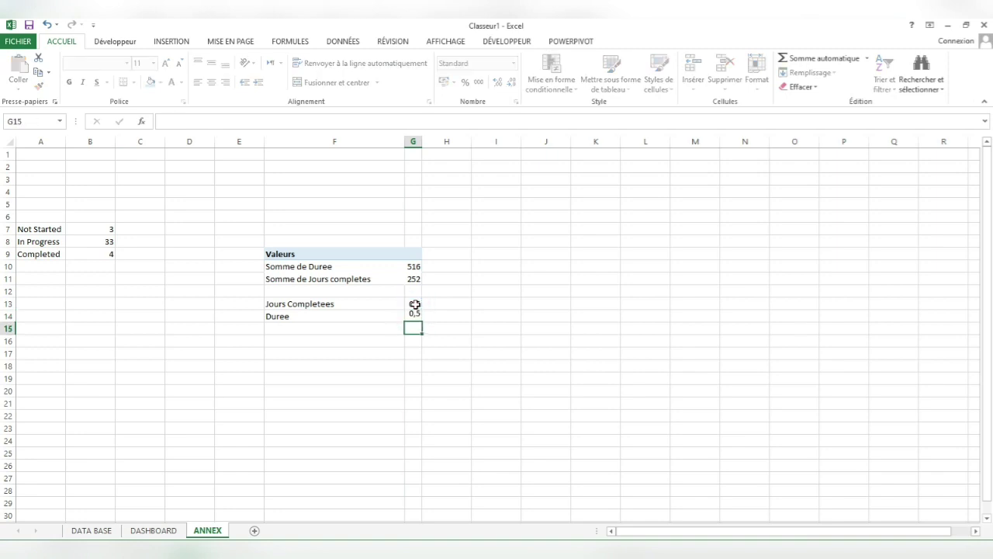
Step: Format G13:G14 as percentages and widen column G slightly
left_click_drag(416, 315, 415, 306)
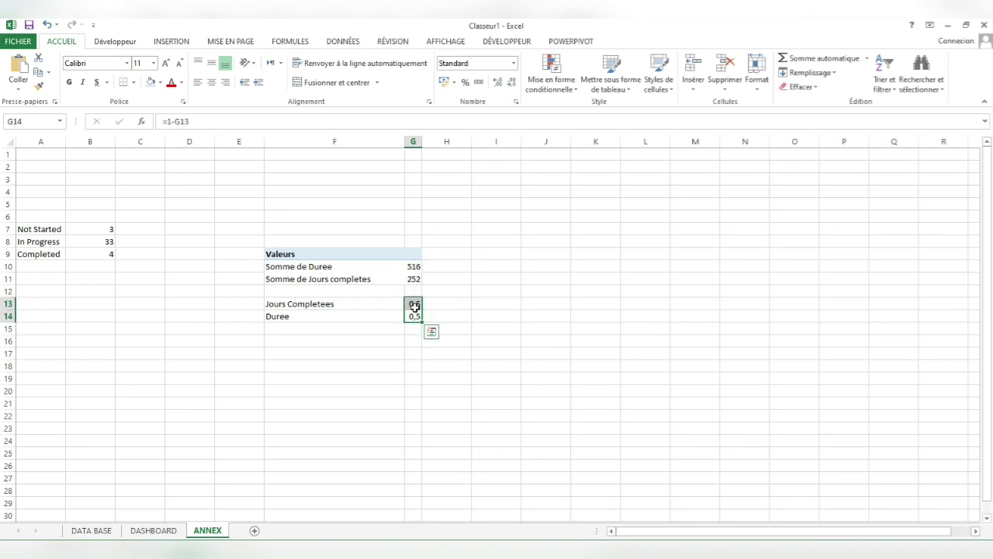
left_click(466, 83)
left_click_drag(422, 140, 432, 140)
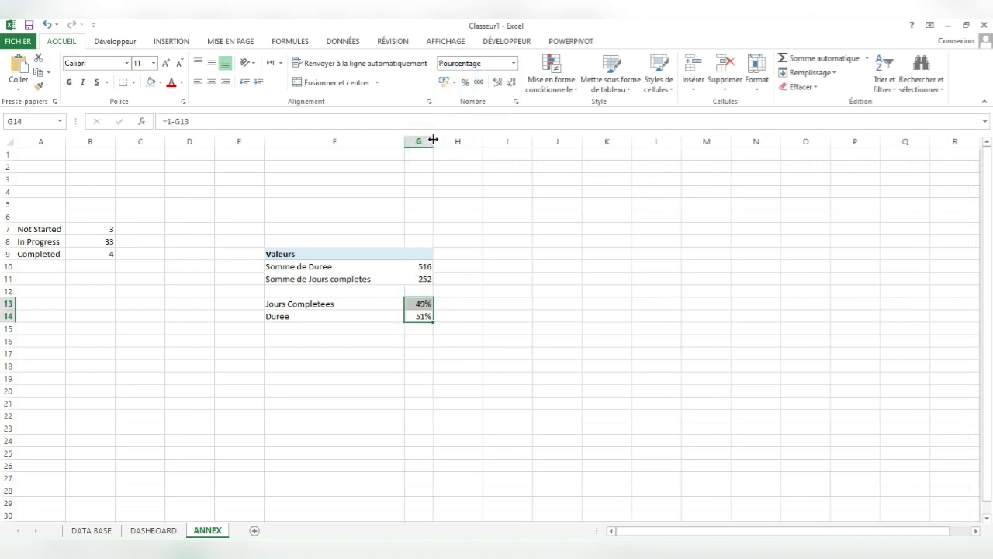
left_click(455, 354)
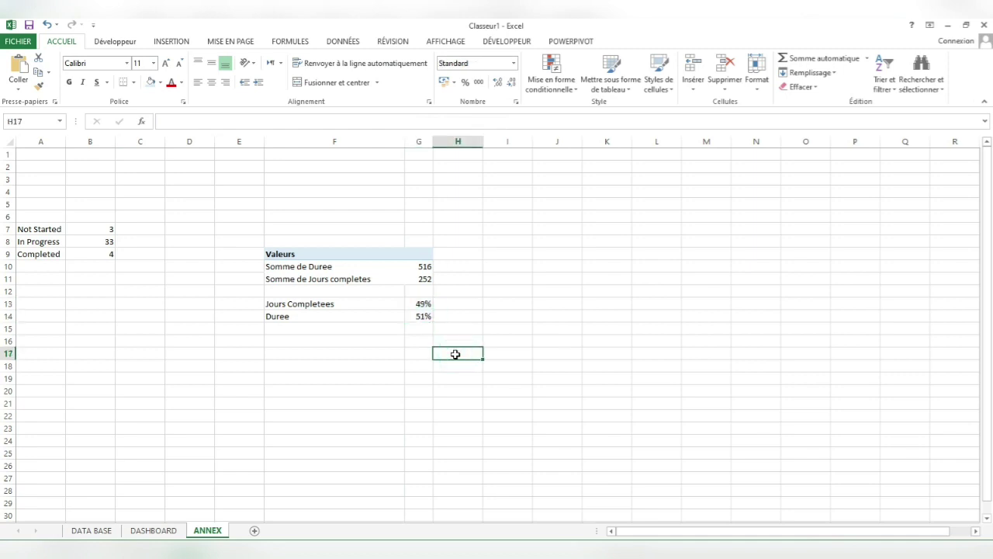
Step: Insert a doughnut chart from F13:G14 and place it beside the pivot table, over columns H to M
left_click_drag(388, 308, 418, 315)
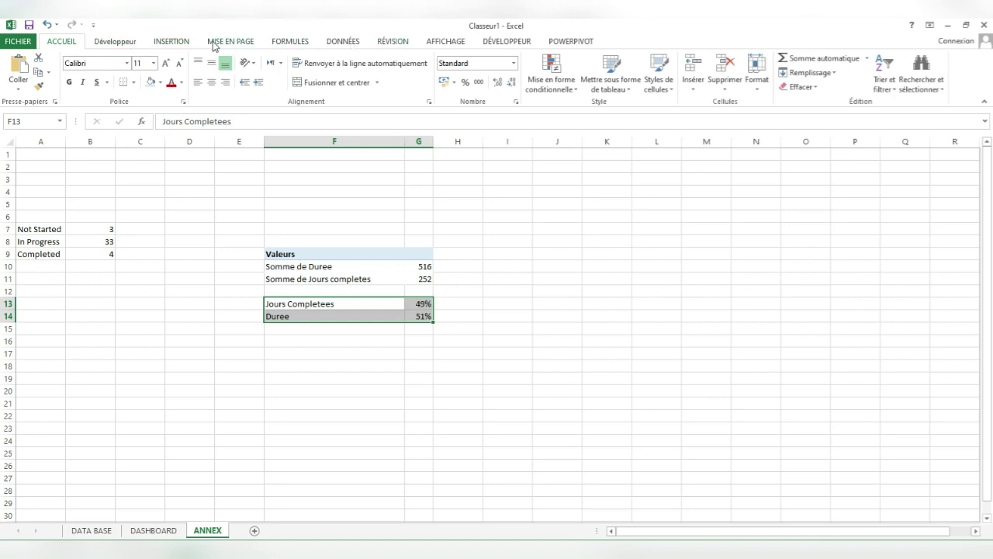
left_click(172, 42)
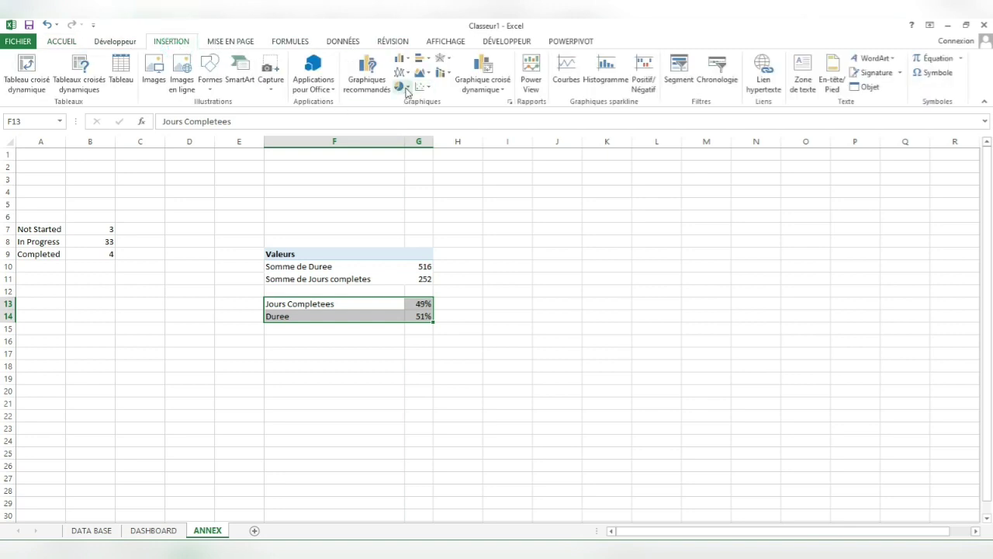
left_click(400, 86)
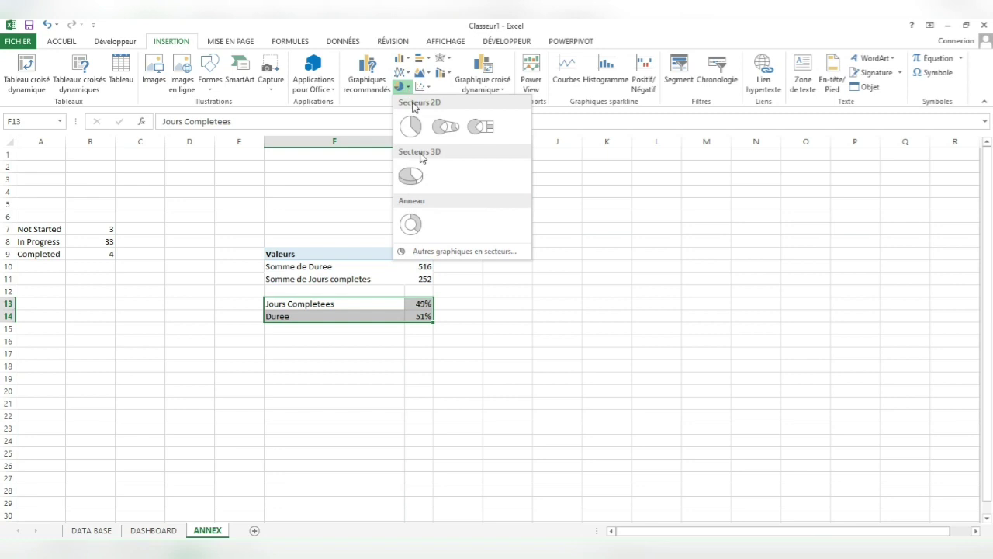
left_click(410, 236)
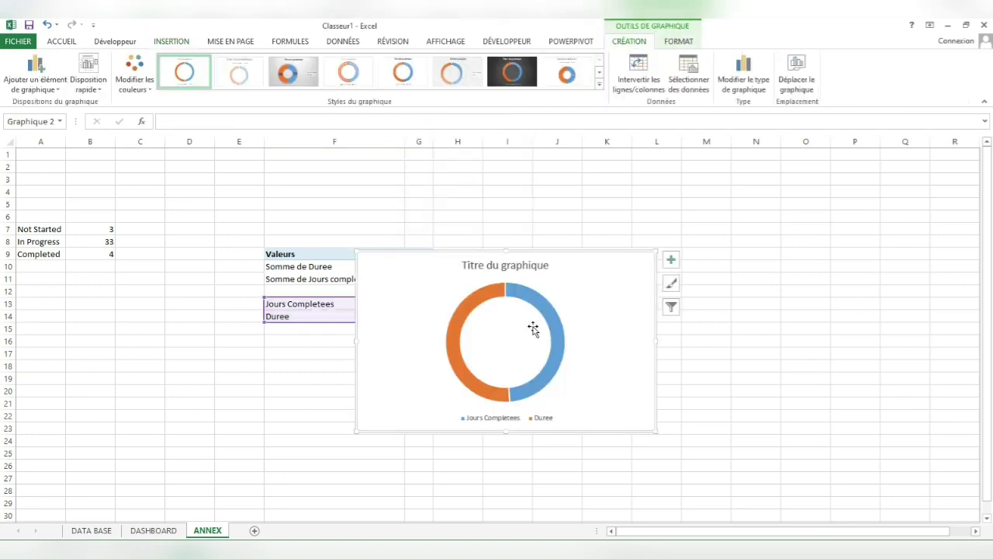
left_click_drag(596, 292, 678, 229)
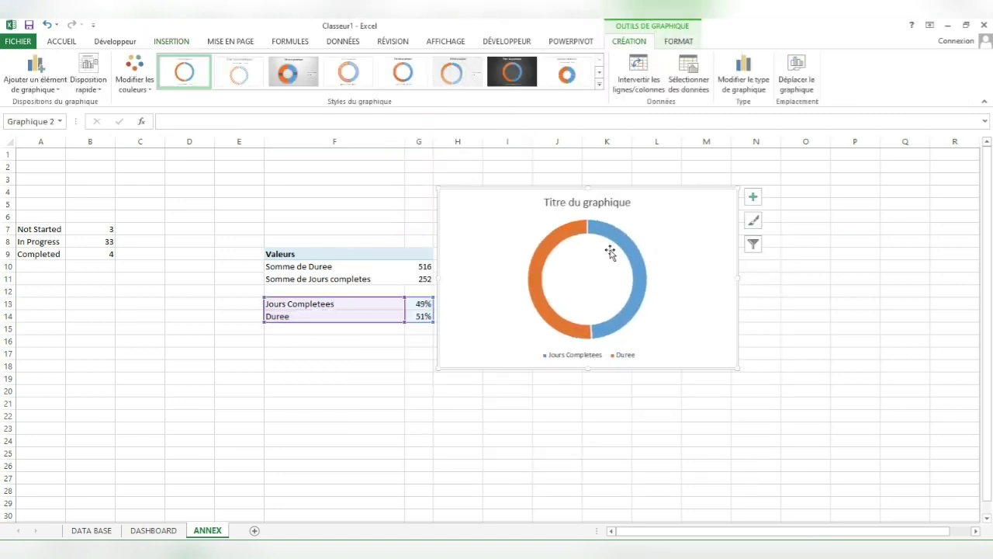
Step: Remove the doughnut chart's title and add data labels to its segments
left_click(603, 203)
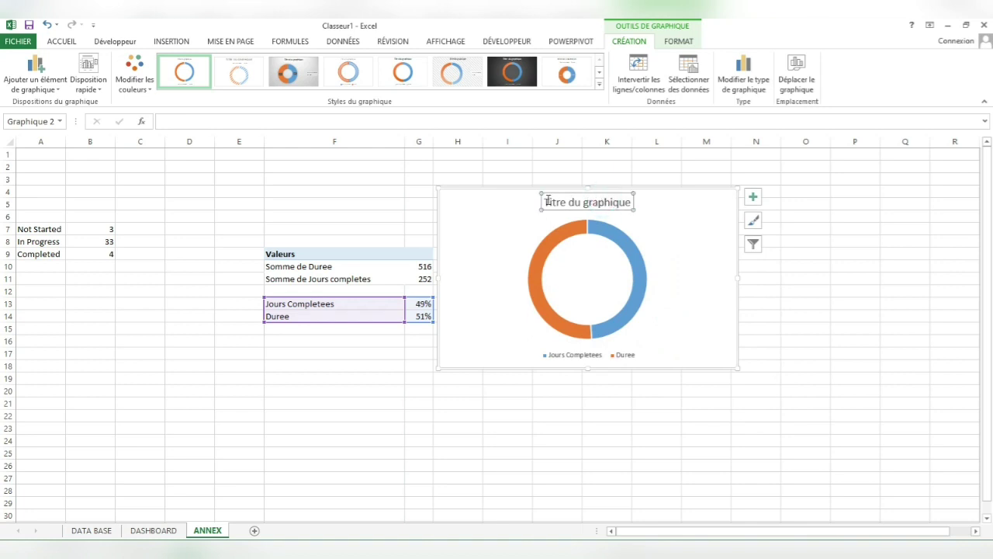
left_click(754, 197)
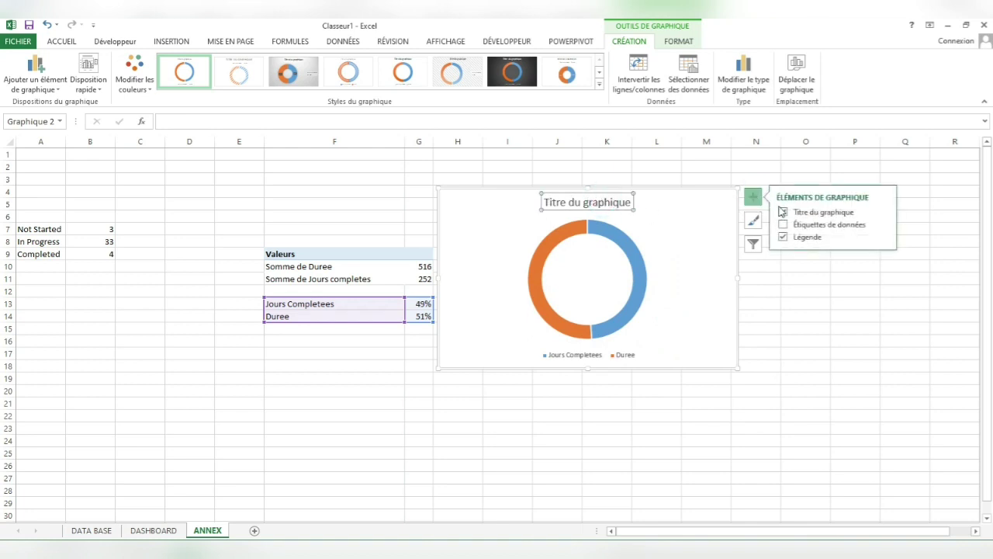
left_click(784, 213)
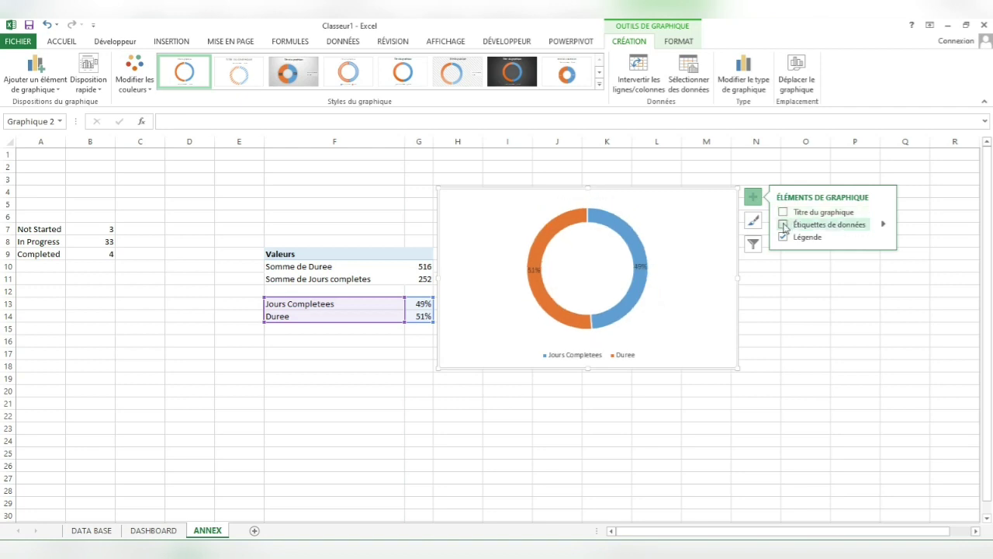
left_click(784, 225)
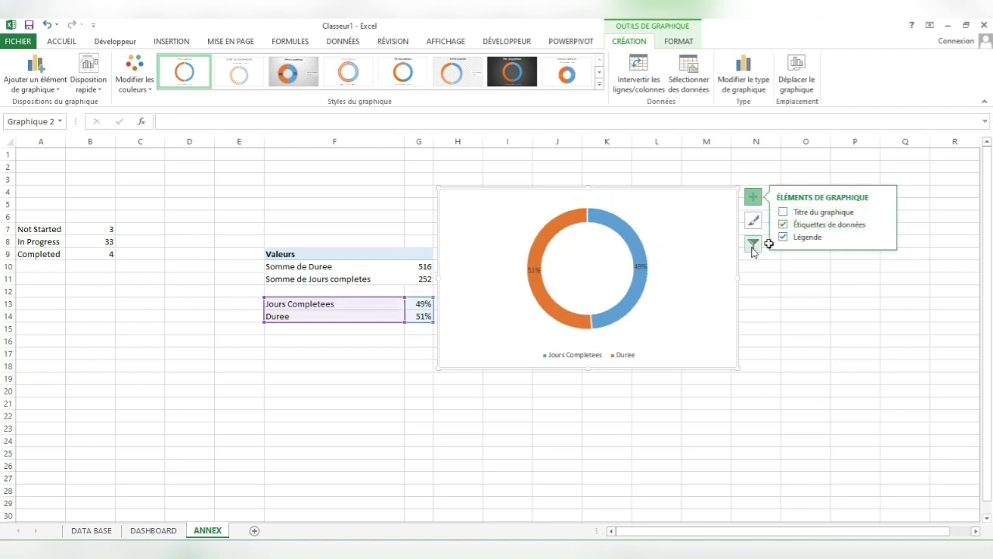
Step: Move the doughnut chart's legend above the ring
left_click(883, 237)
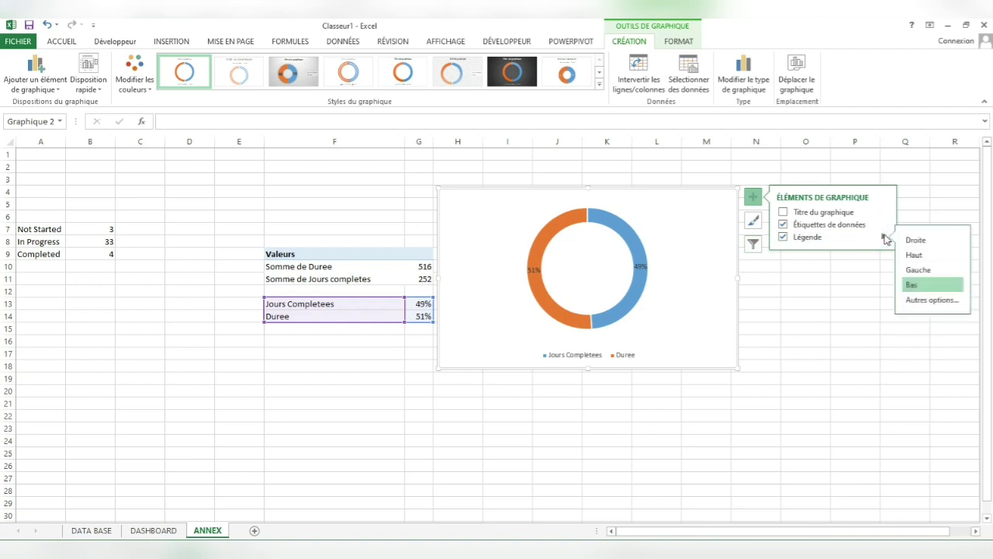
left_click(915, 254)
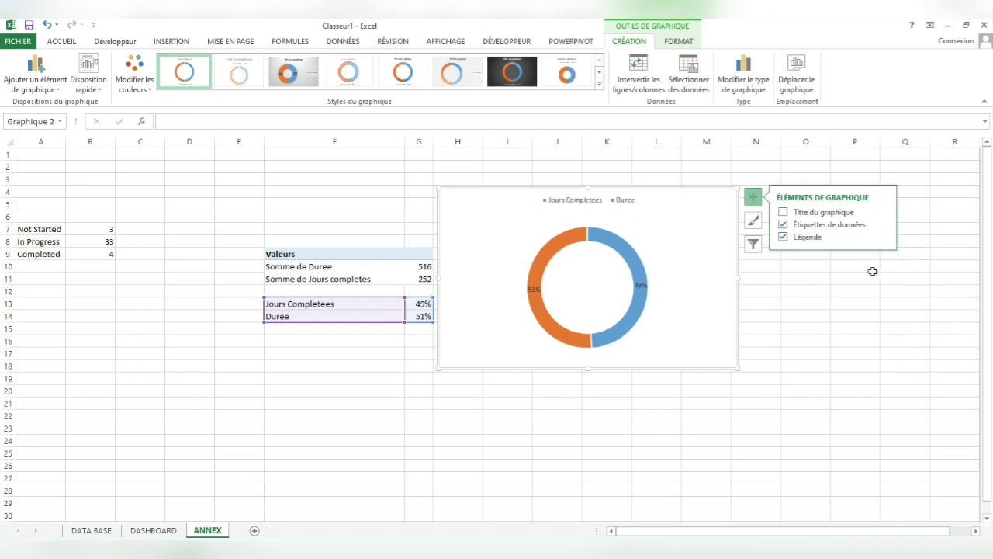
Step: Open the formatting options for the doughnut chart's plot area
left_click(620, 287)
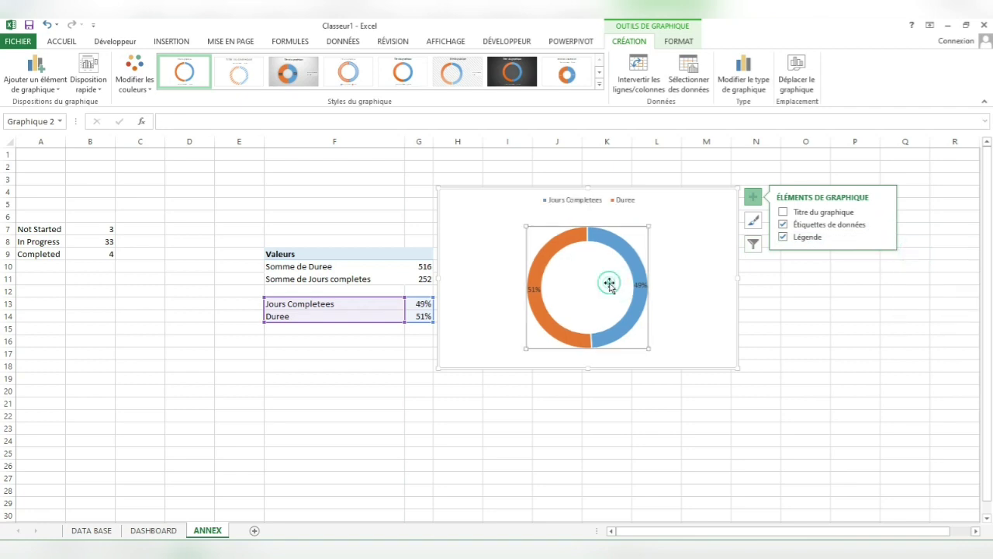
double_click(609, 284)
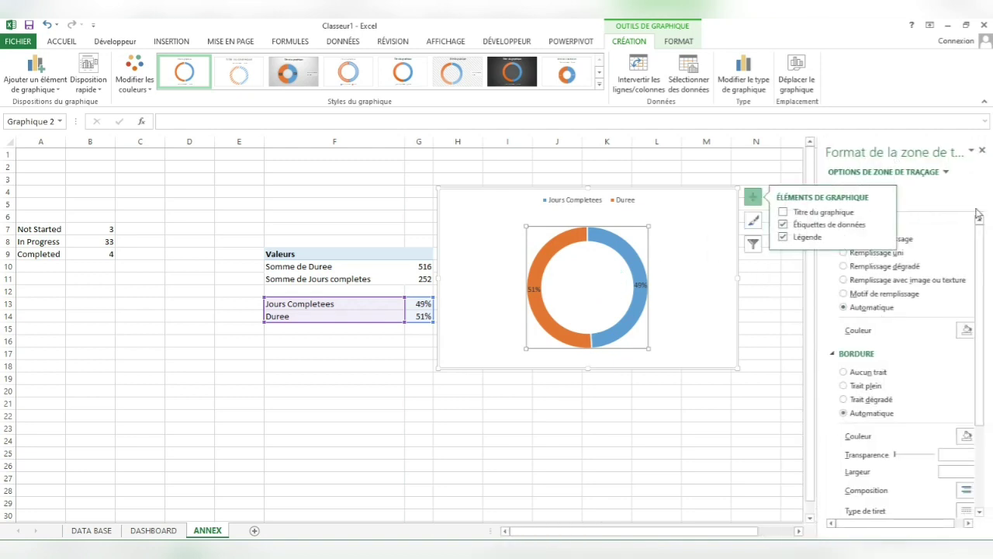
left_click_drag(913, 523, 924, 523)
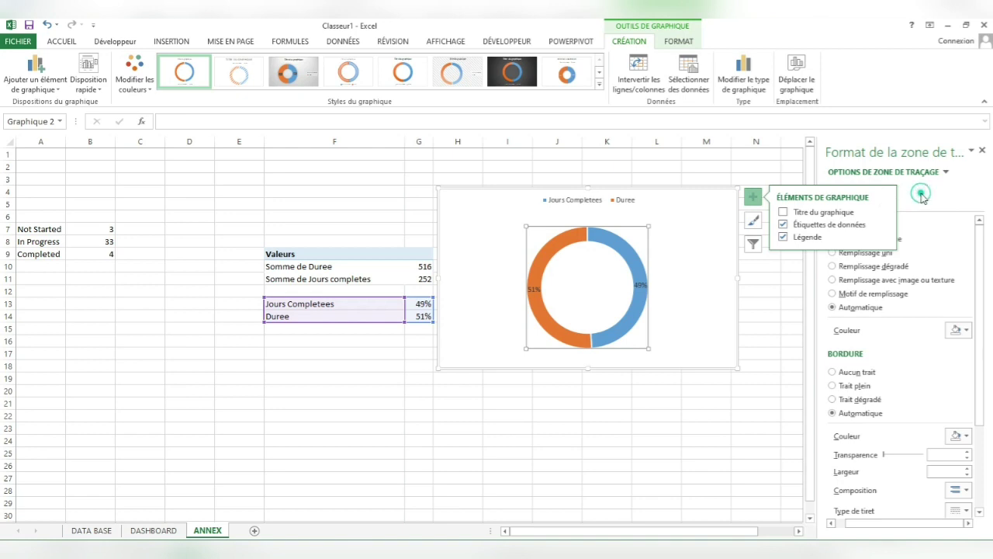
left_click(778, 287)
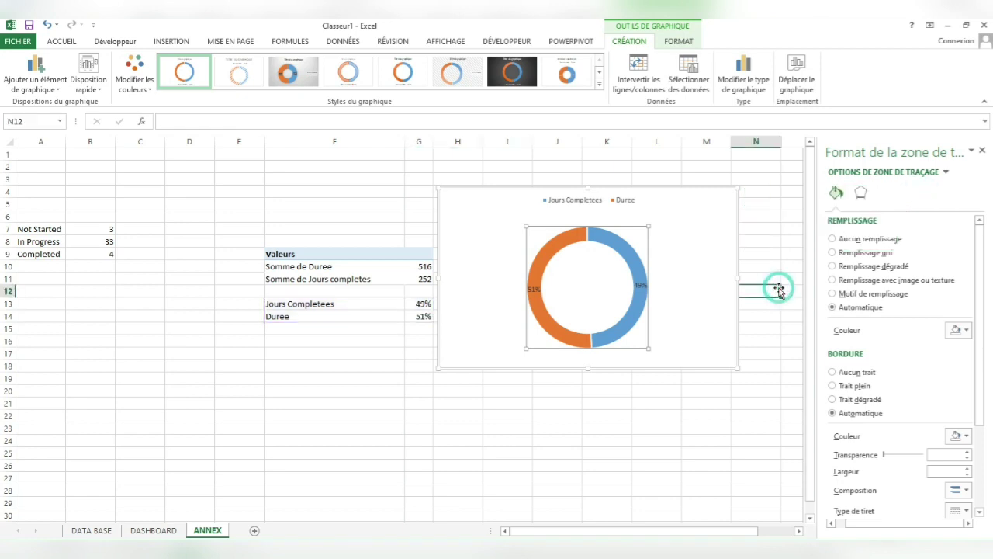
left_click(860, 174)
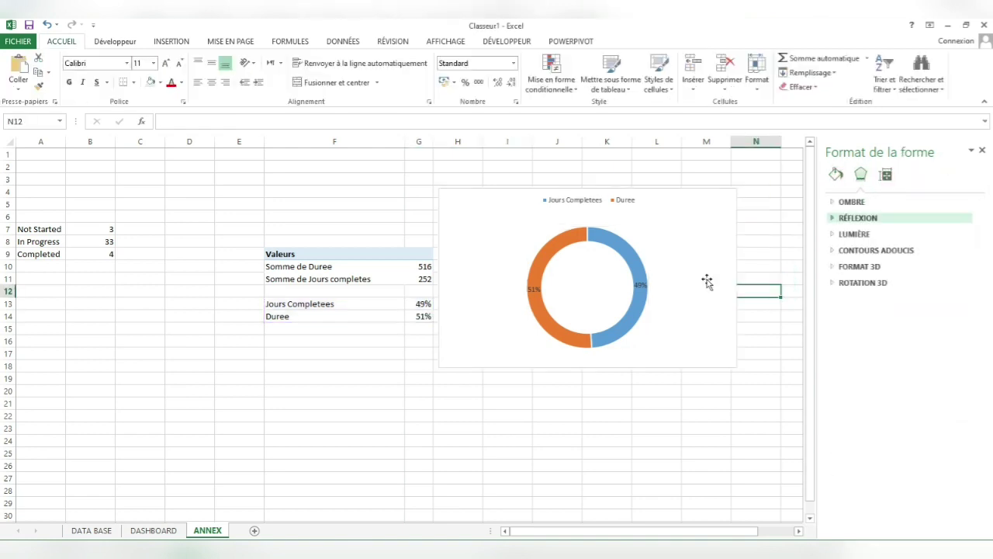
left_click(585, 289)
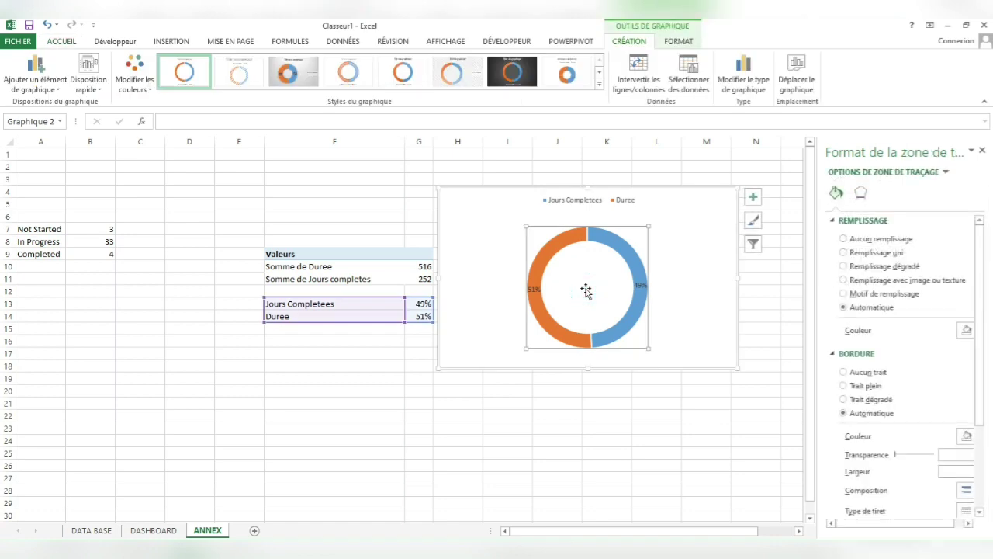
left_click(860, 193)
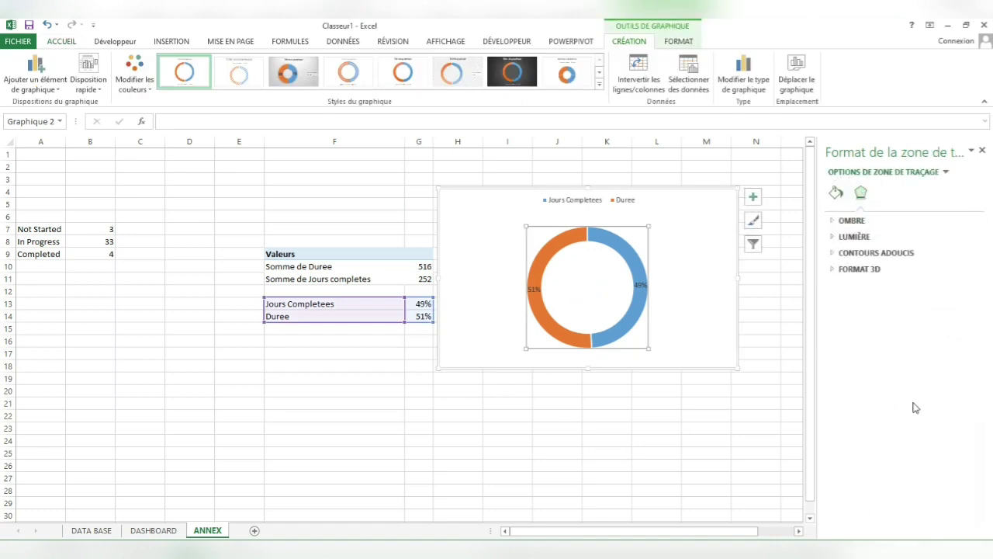
left_click(842, 220)
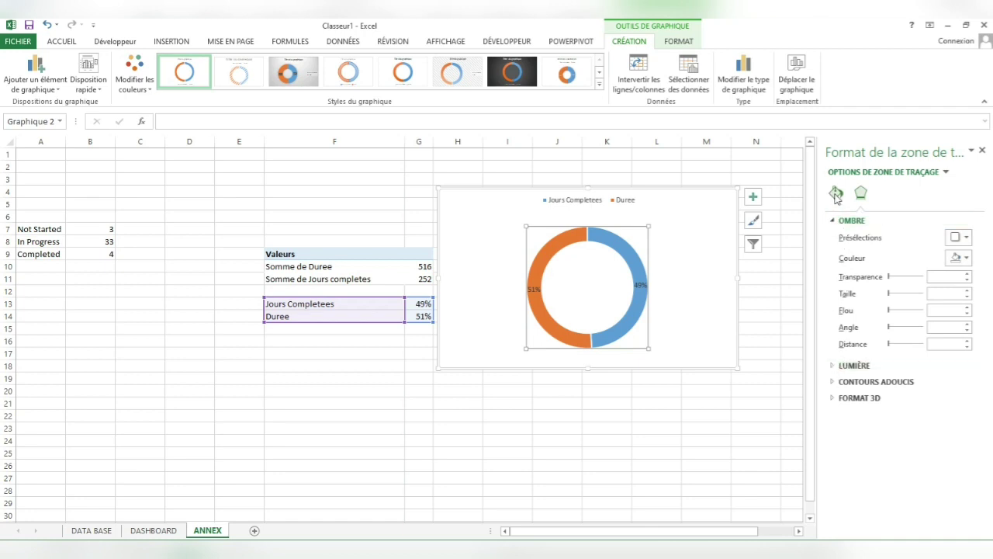
left_click(836, 194)
Step: Reduce the doughnut series' center hole size to 45%
left_click(633, 265)
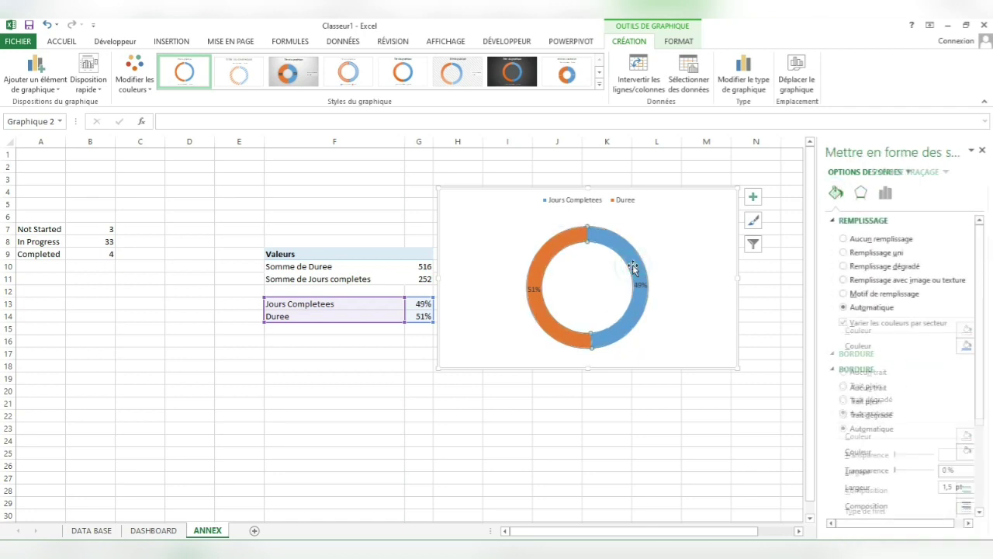
left_click(633, 265)
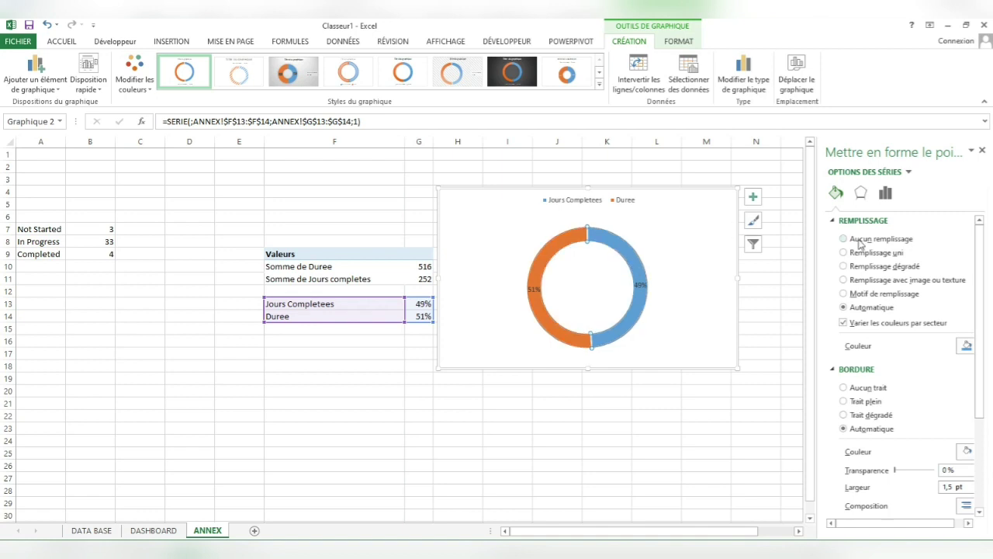
left_click(885, 194)
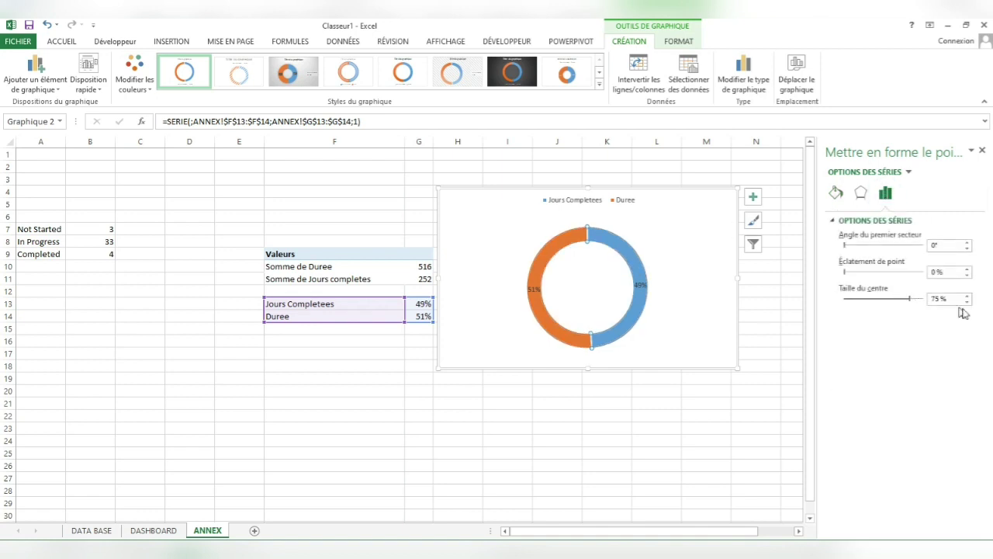
left_click(967, 302)
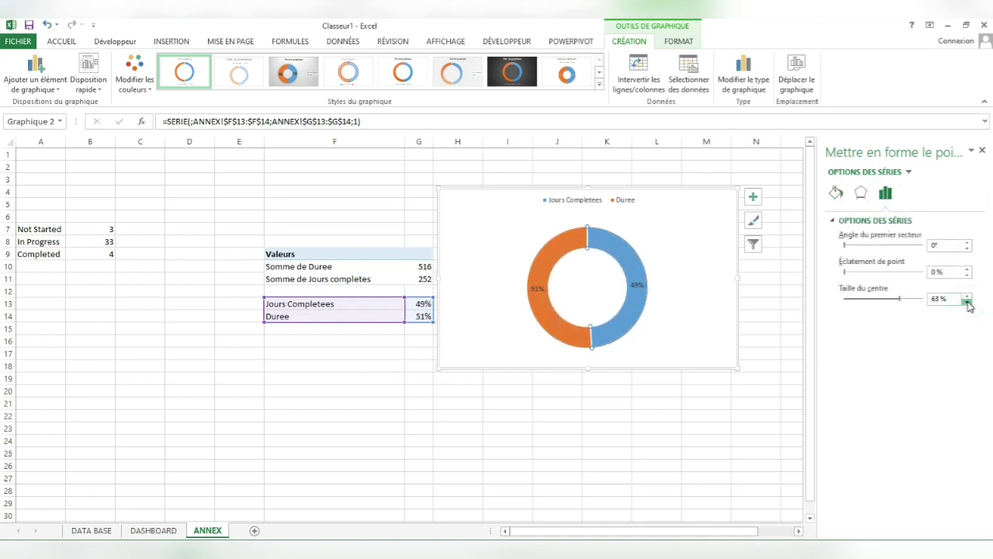
left_click(968, 301)
left_click(967, 301)
left_click(968, 301)
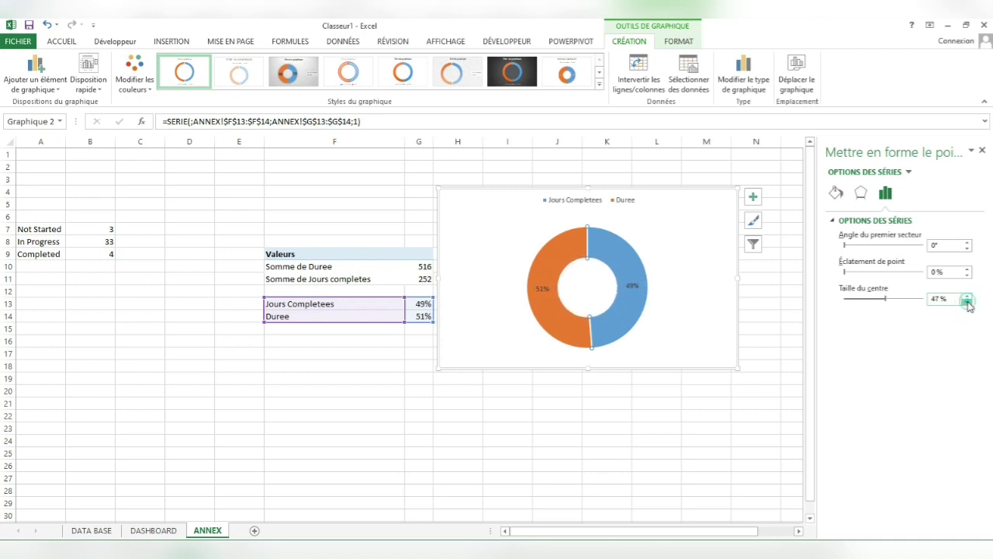
left_click(968, 302)
left_click(967, 301)
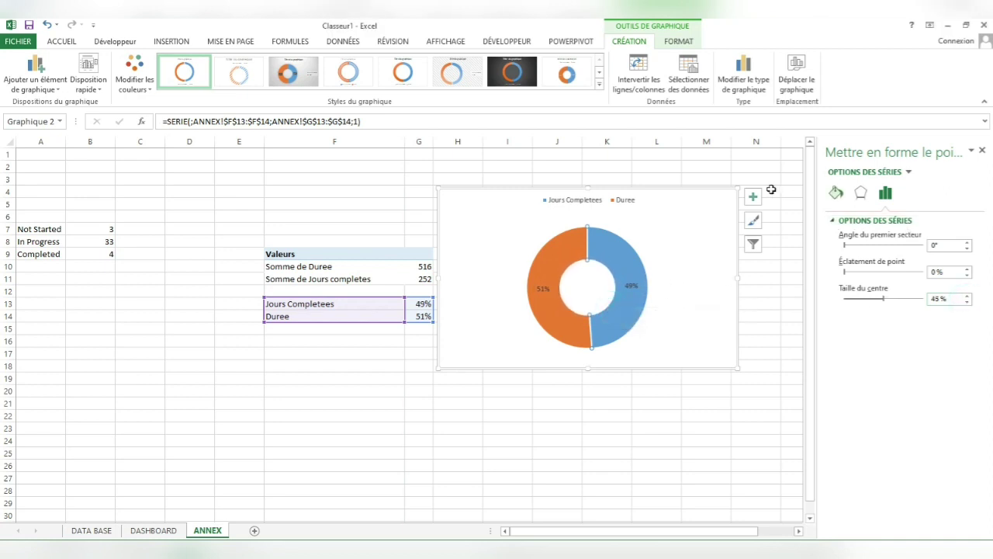
Step: Resize the doughnut chart to 5.5 cm high and 6.7 cm wide
left_click(704, 210)
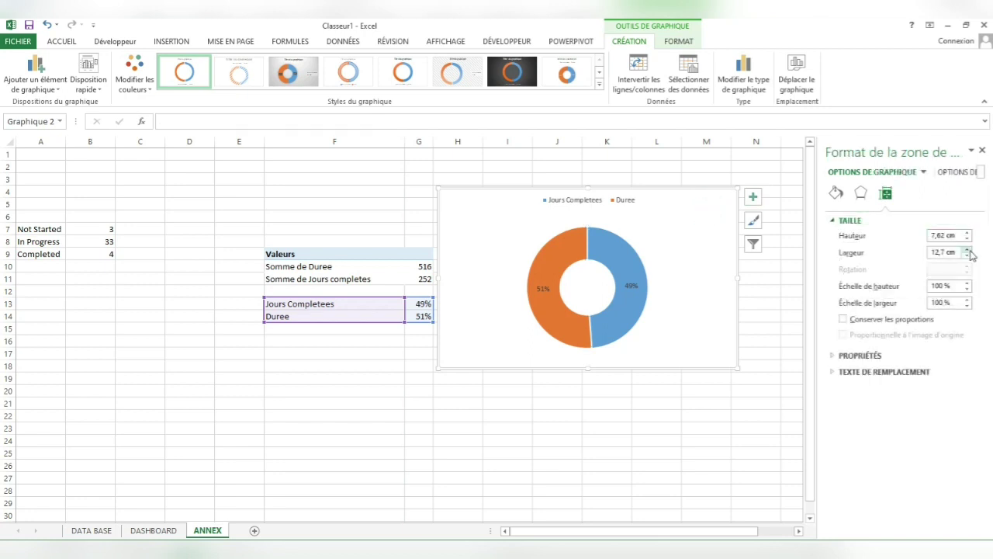
left_click(967, 255)
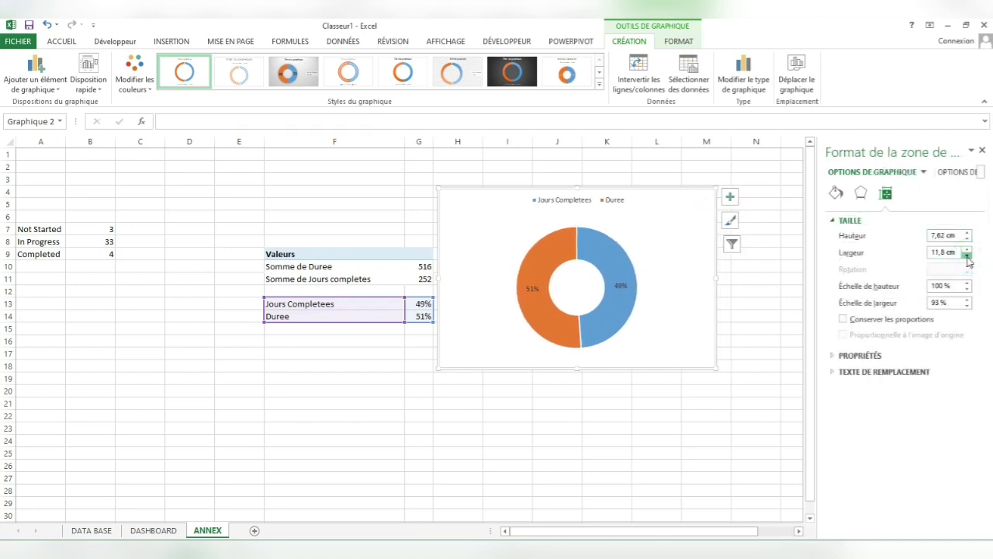
mouse_move(967, 255)
left_mouse_down()
mouse_move(966, 233)
mouse_move(967, 256)
left_mouse_up()
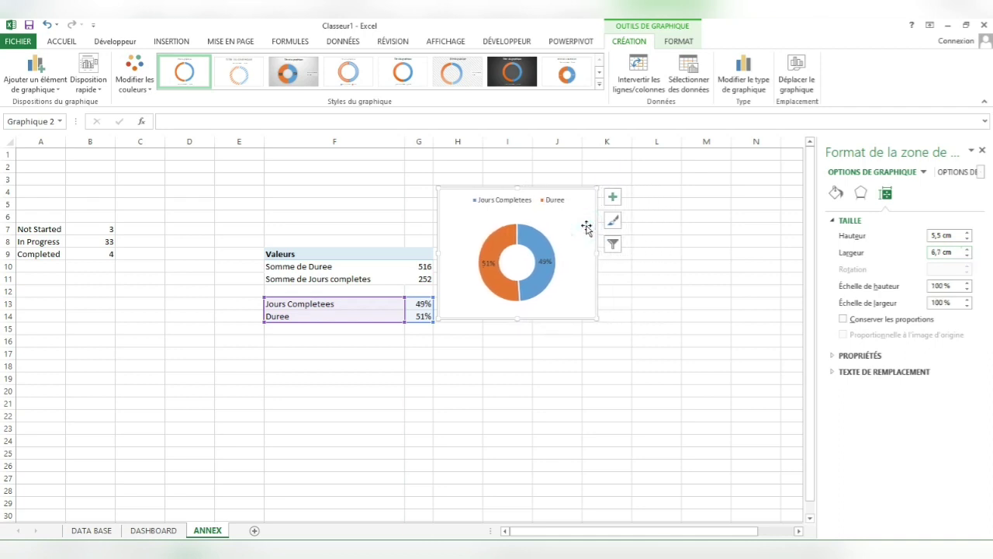
Step: Move the doughnut chart from ANNEX to the DASHBOARD sheet, placing it above the pivot table beside the Vue Globale des Taches chart
key("Escape")
key("Delete")
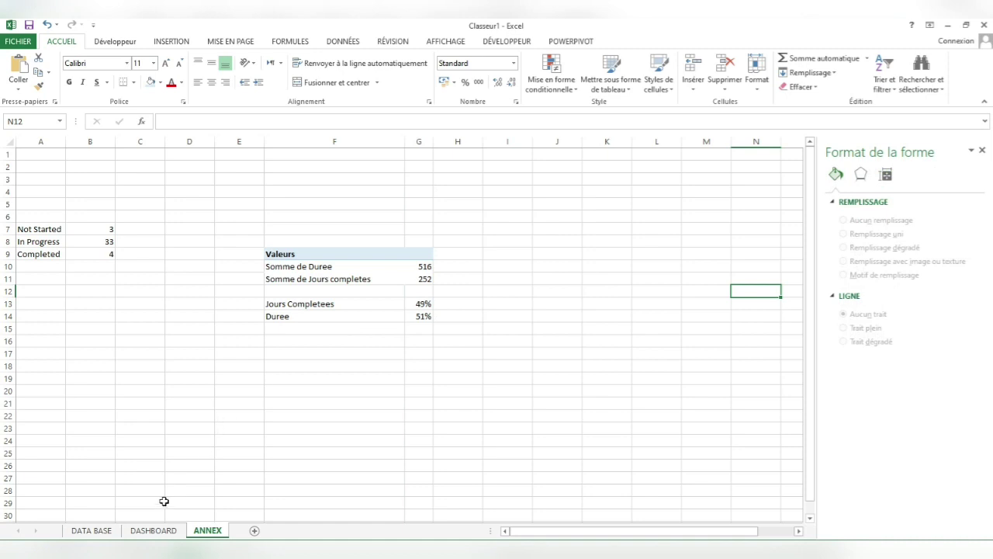
left_click(153, 530)
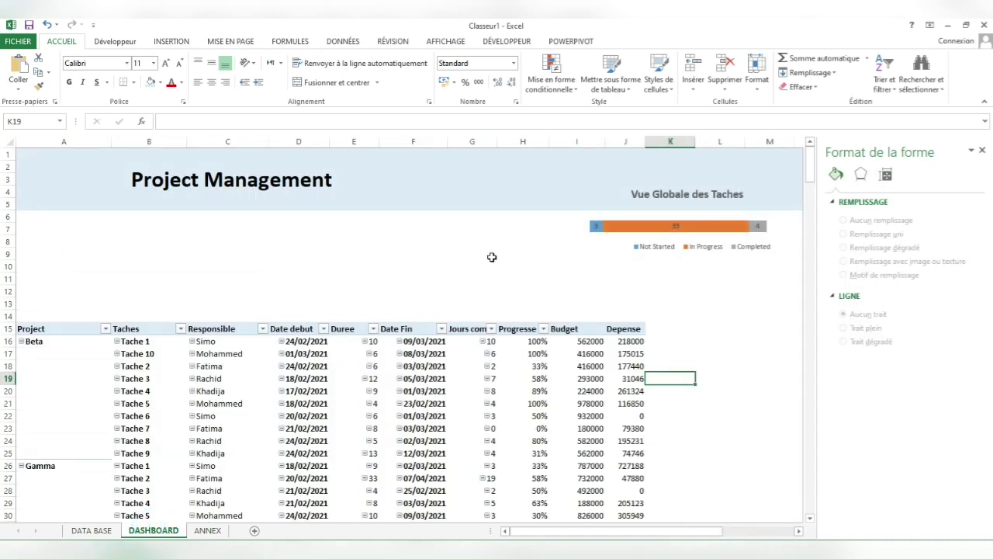
key("ctrl+v")
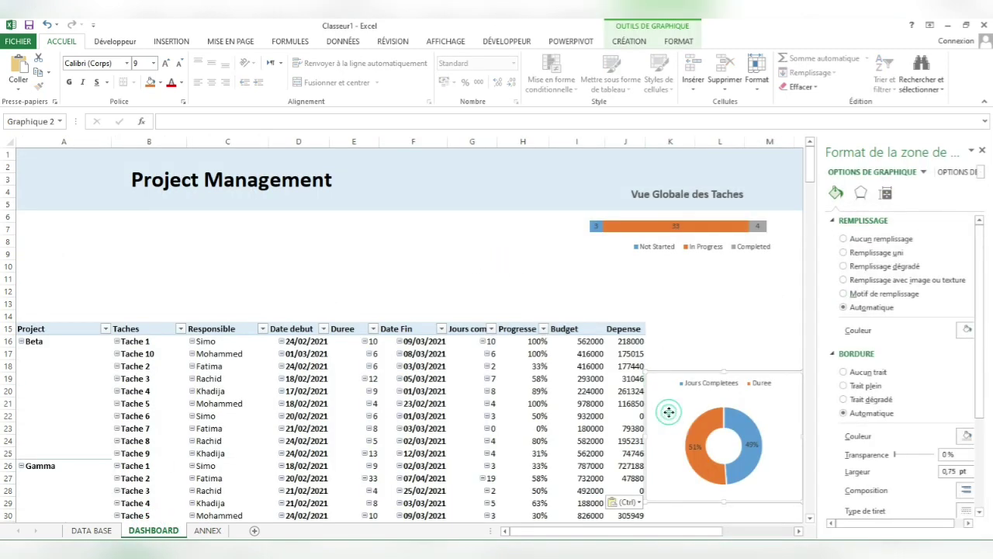
mouse_move(668, 412)
left_mouse_down()
mouse_move(432, 207)
mouse_move(439, 222)
left_mouse_up()
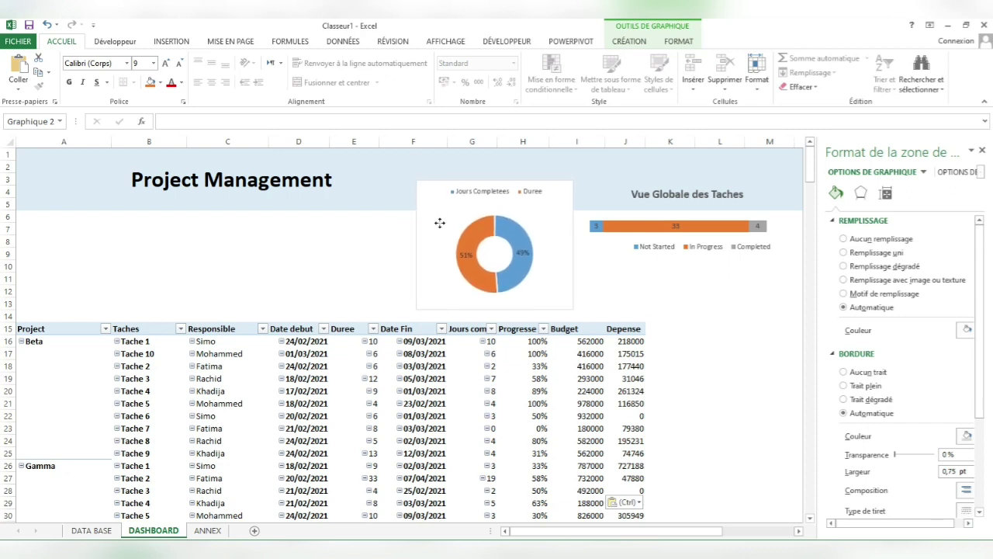
Step: Stack the doughnut chart's legend entries on two lines and shift the ring slightly down below them
left_click(487, 197)
mouse_move(547, 194)
left_mouse_down()
mouse_move(510, 195)
mouse_move(476, 216)
mouse_move(538, 202)
left_mouse_up()
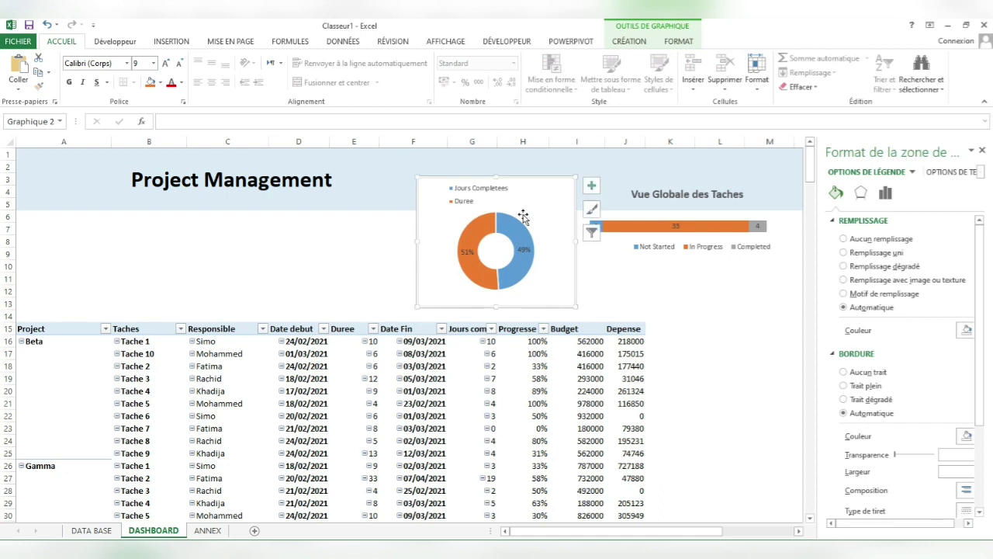
left_click(506, 235)
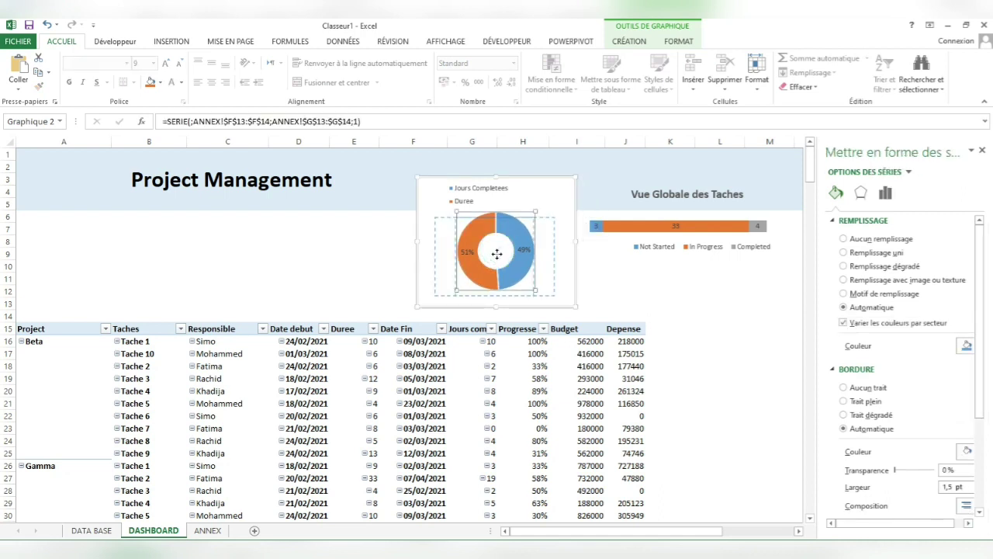
left_click(496, 255)
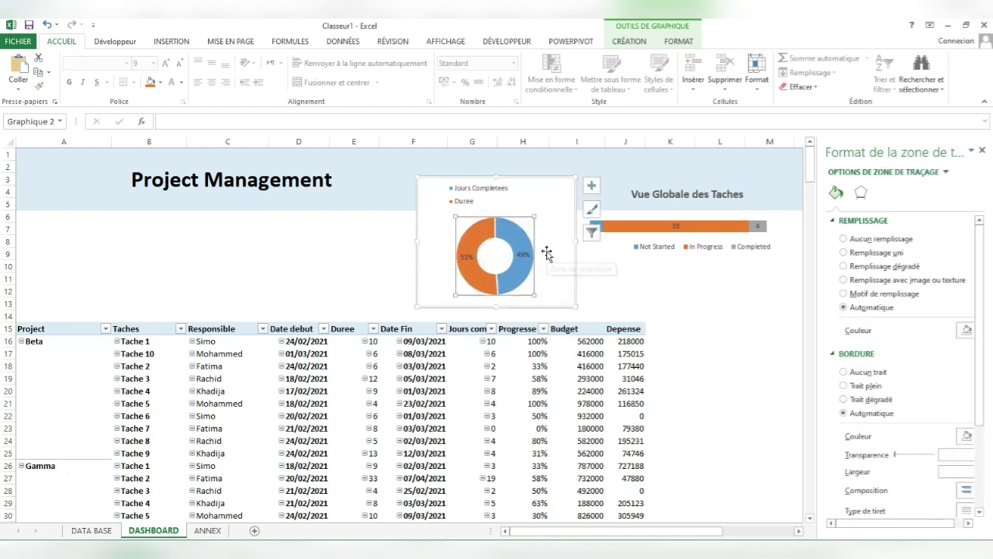
Step: Remove the fill from the doughnut chart's plot area and chart area, and remove the chart's border
left_click(844, 239)
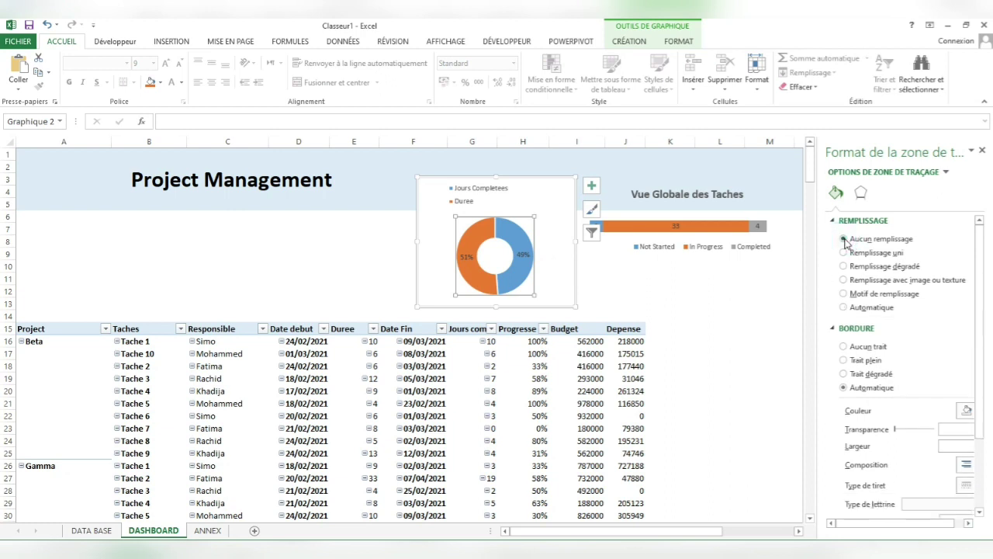
left_click(551, 209)
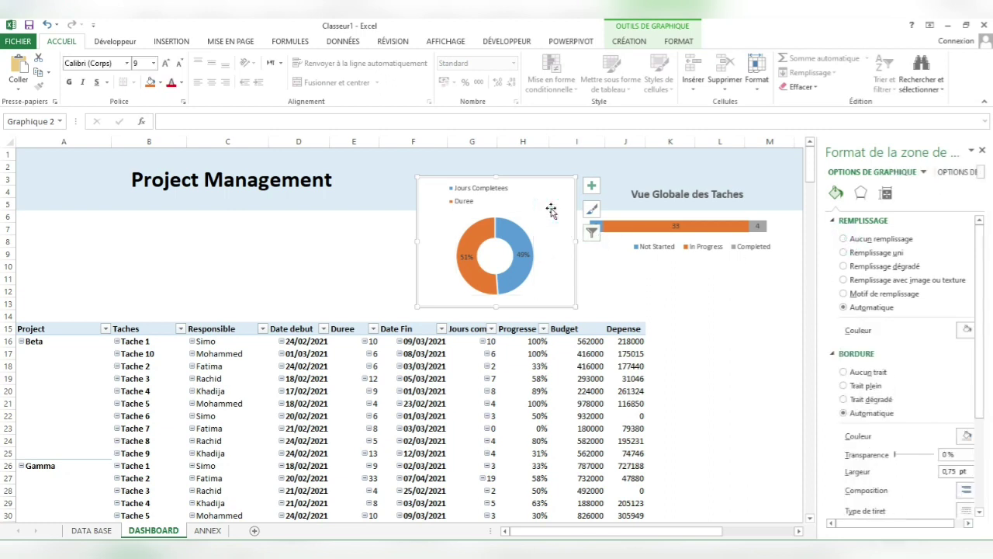
left_click(844, 372)
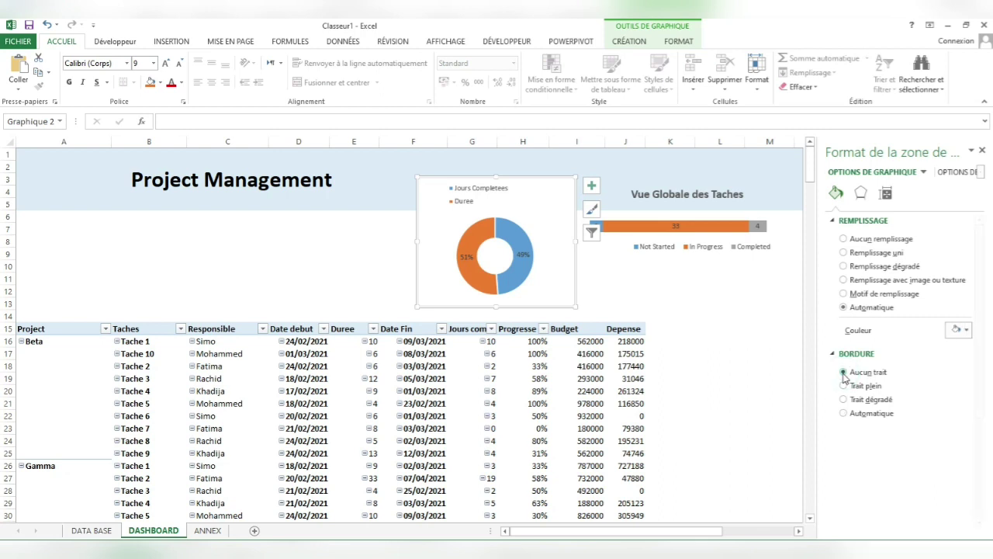
left_click(754, 328)
left_click(555, 215)
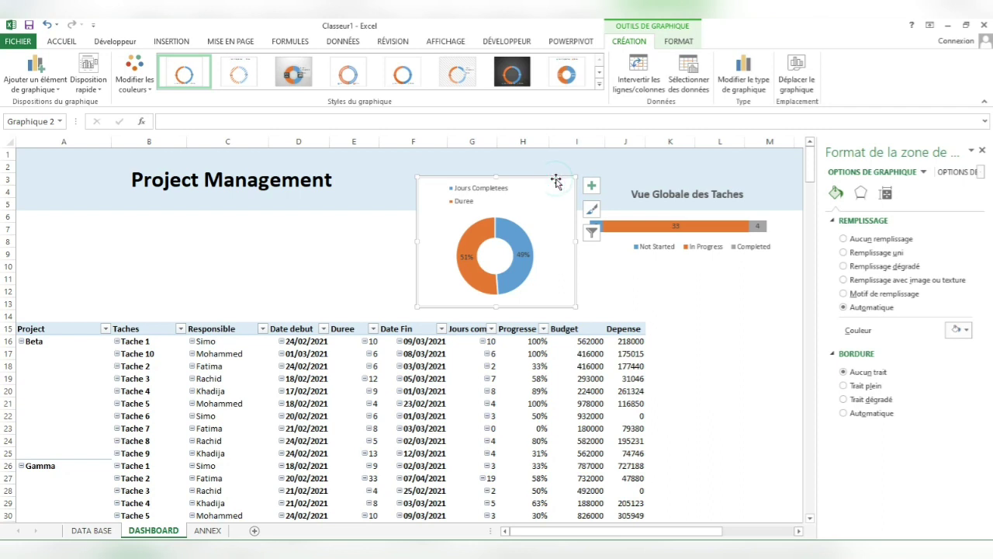
left_click(843, 239)
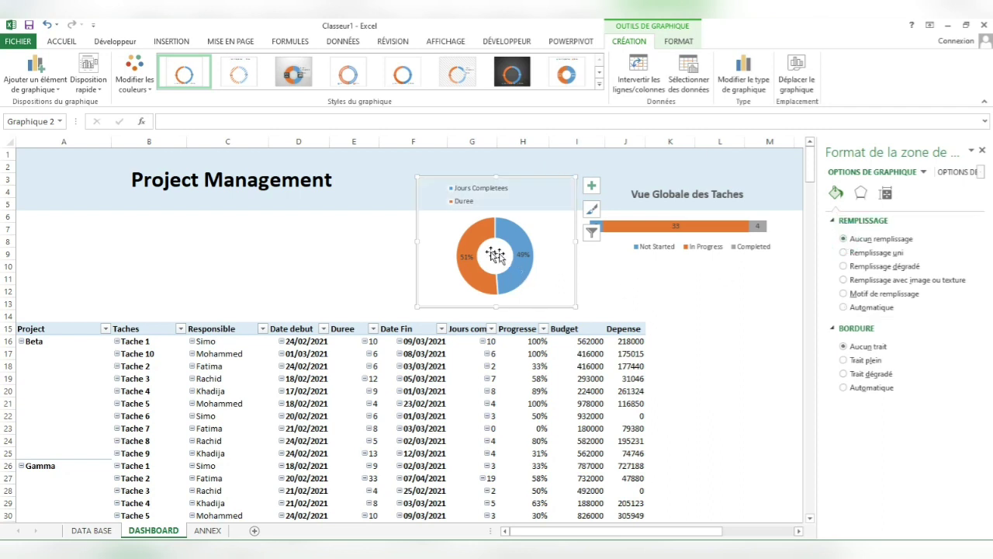
left_click(655, 295)
left_click(339, 256)
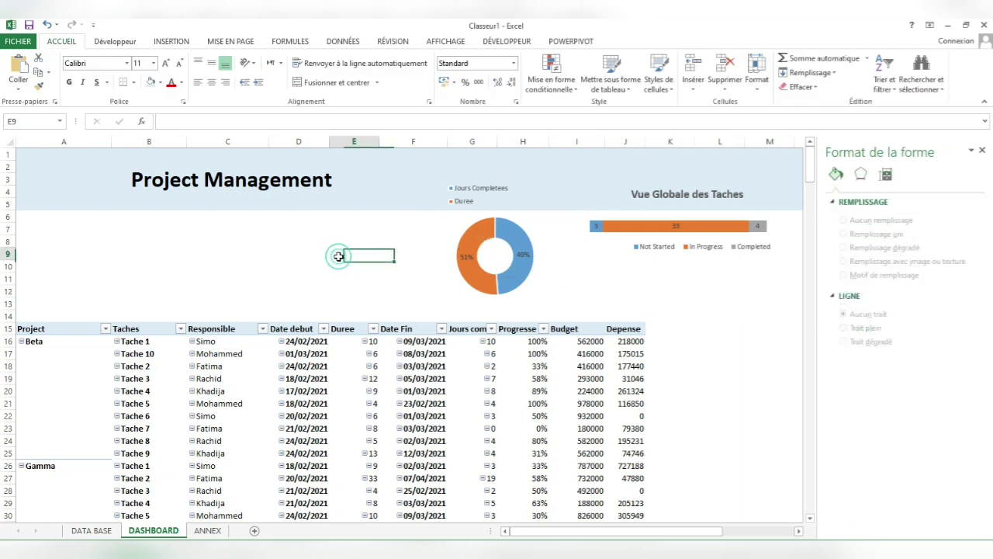
Step: Shift the doughnut chart's two-line legend horizontally so it sits centred above the ring
left_click(512, 251)
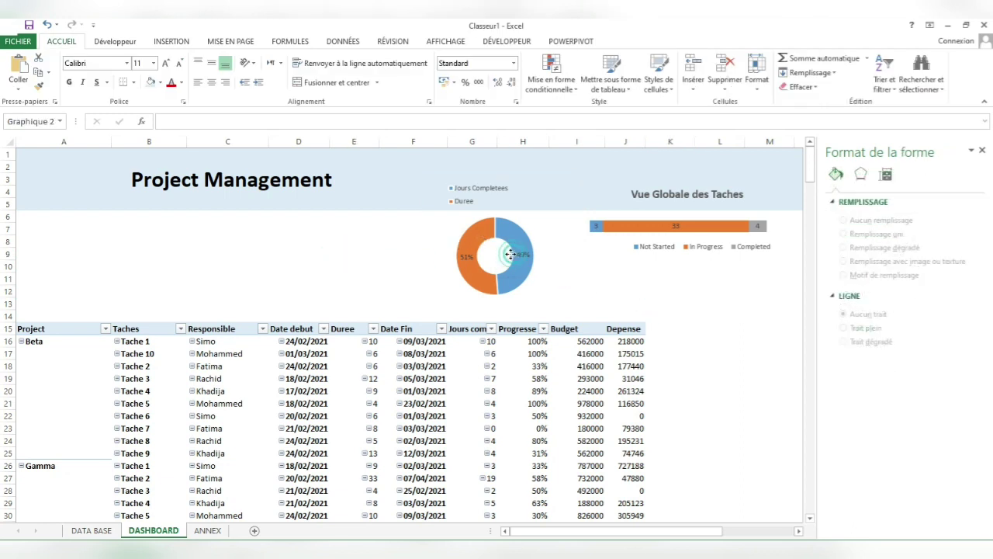
left_click(473, 190)
left_click(485, 187)
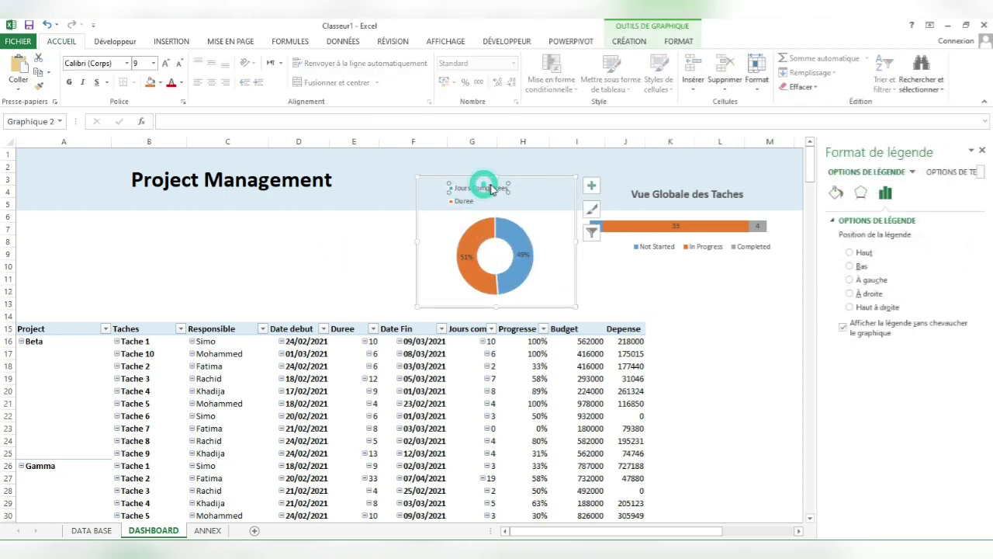
left_click(475, 207)
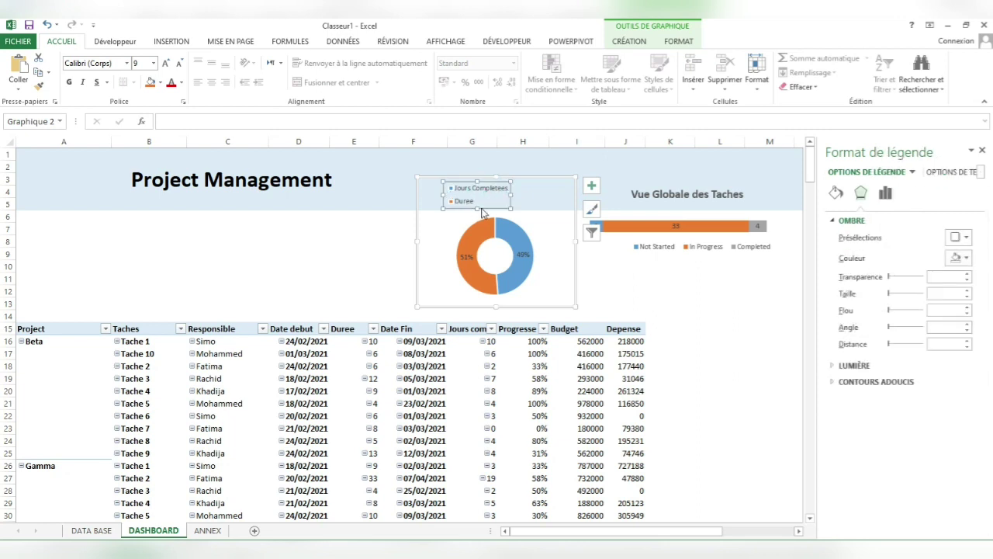
left_click_drag(486, 205, 505, 206)
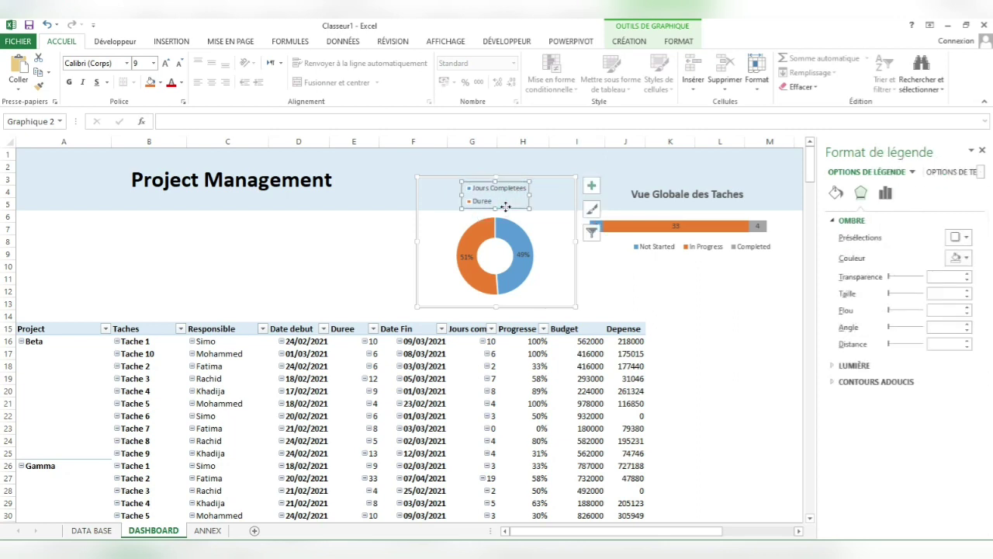
left_click(641, 298)
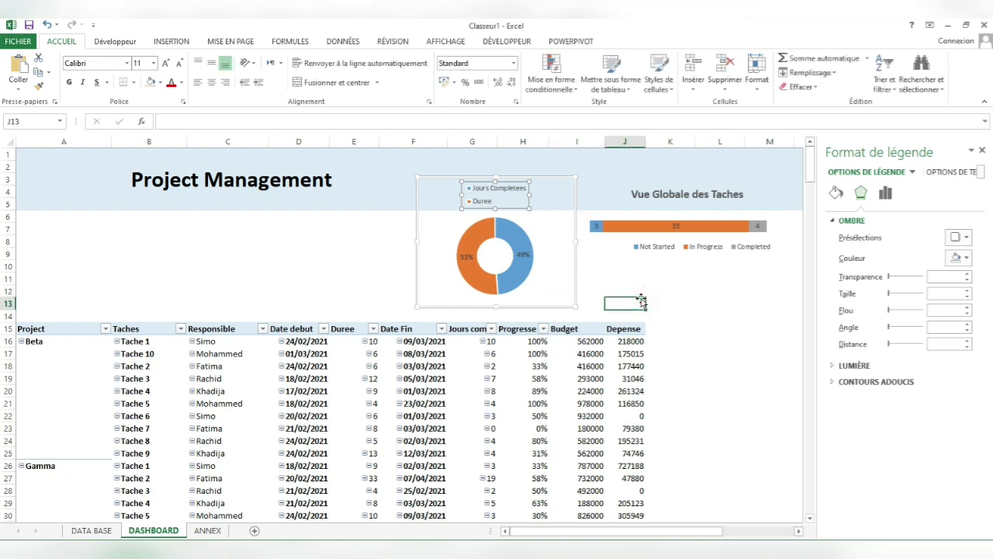
Step: Make the Vue Globale des Taches chart taller by extending its lower edge down to about row 12
left_click(696, 240)
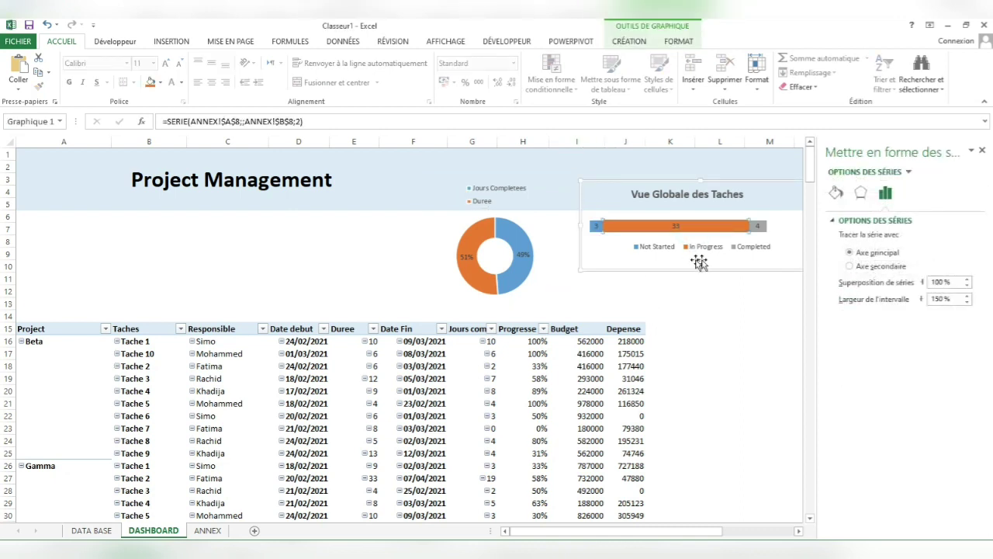
left_click_drag(699, 269, 699, 291)
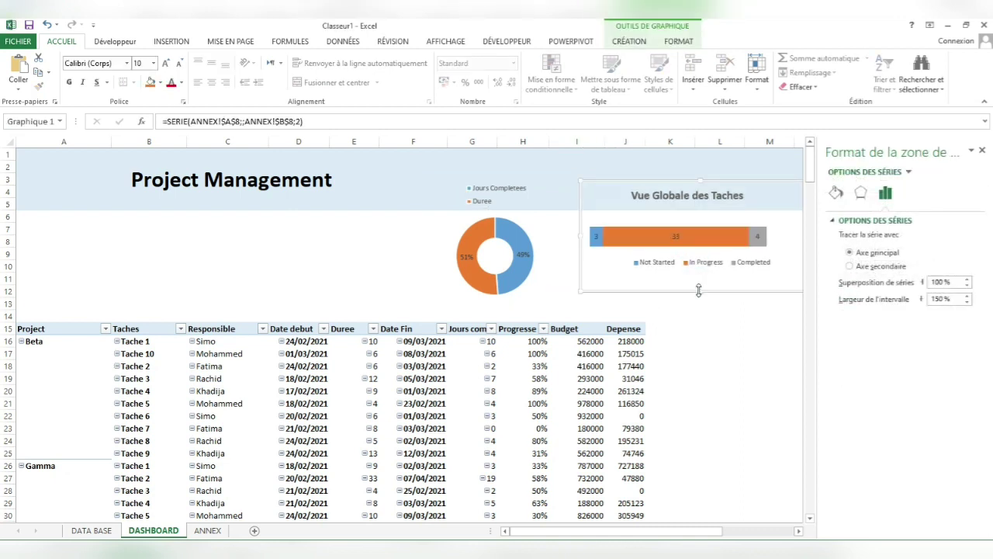
left_click(693, 327)
Step: Make the doughnut chart's legend text bold
left_click(496, 193)
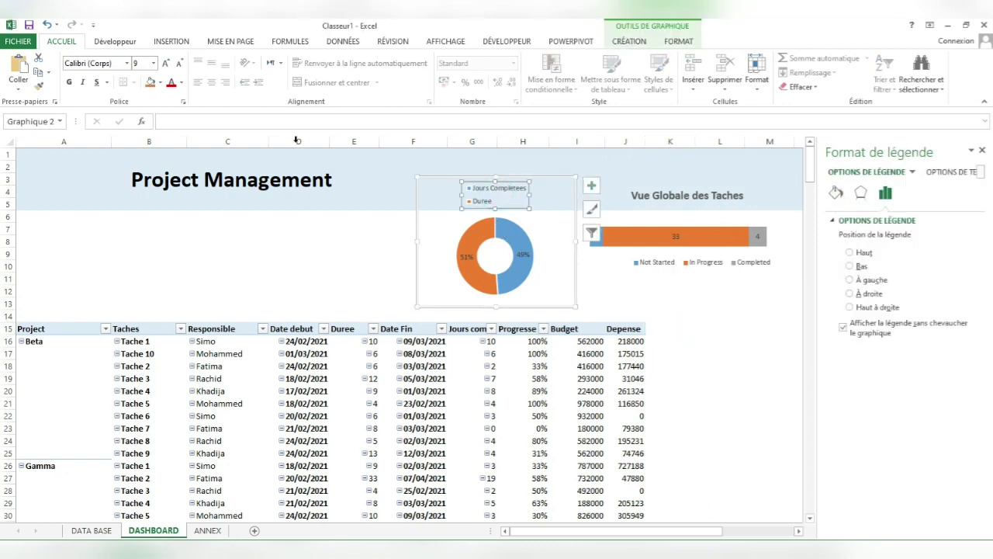
left_click(69, 83)
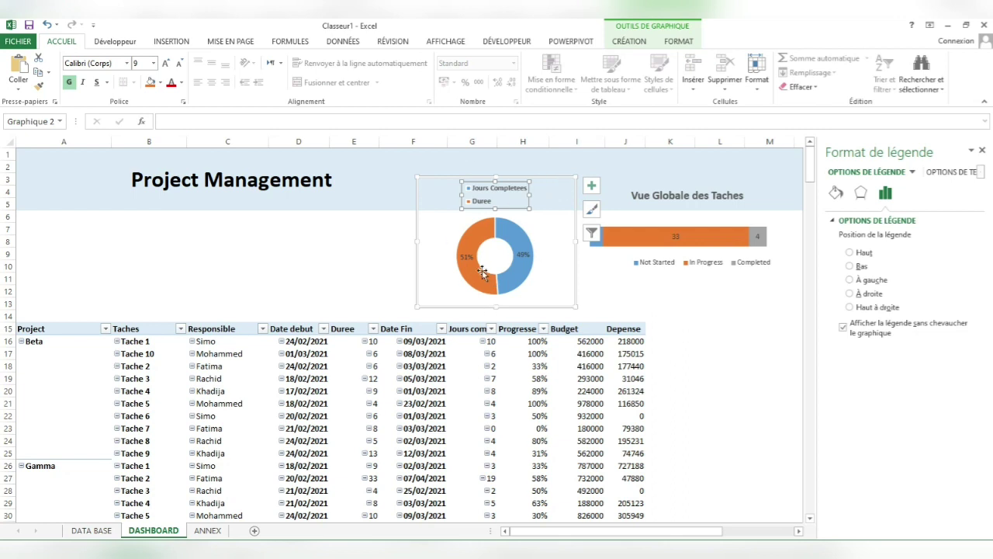
left_click(679, 329)
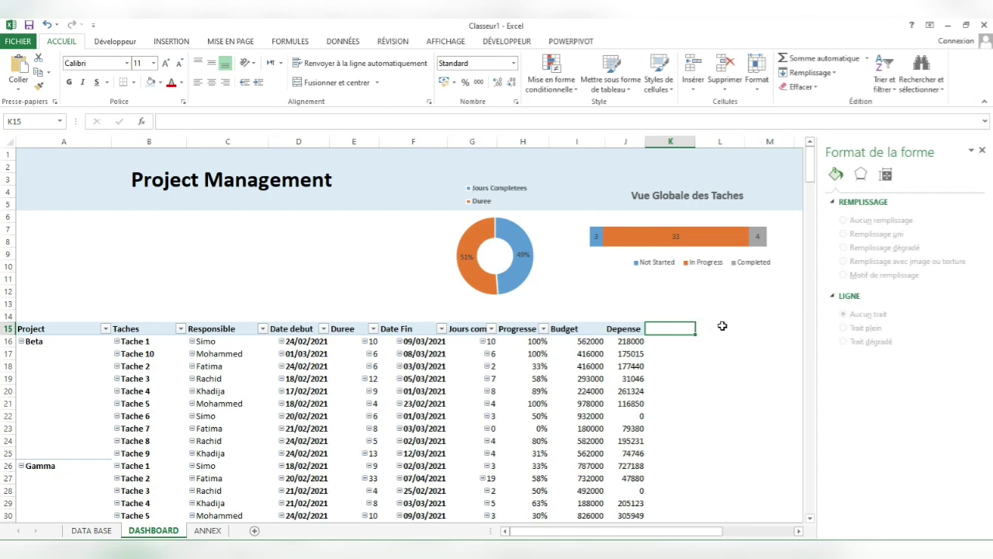
left_click(721, 327)
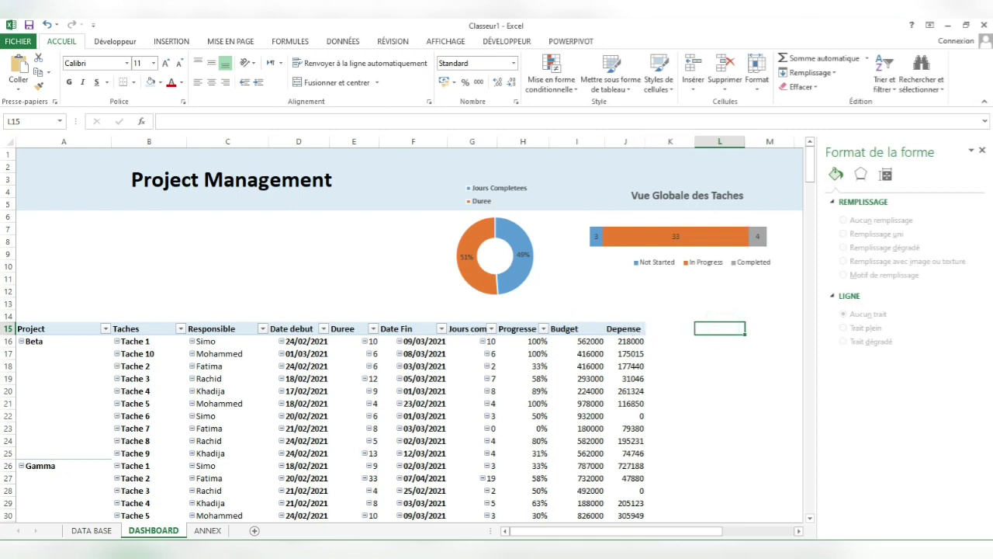
Step: Examine the chart layout on the Dashboard sheet of the PMP workbook and return to Classeur1
mouse_move(734, 552)
left_click(559, 512)
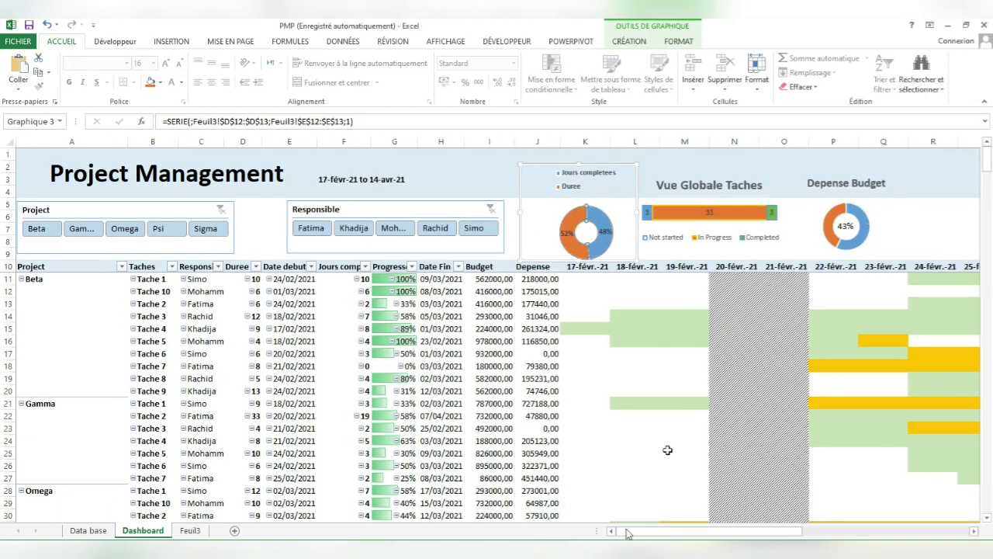
mouse_move(683, 552)
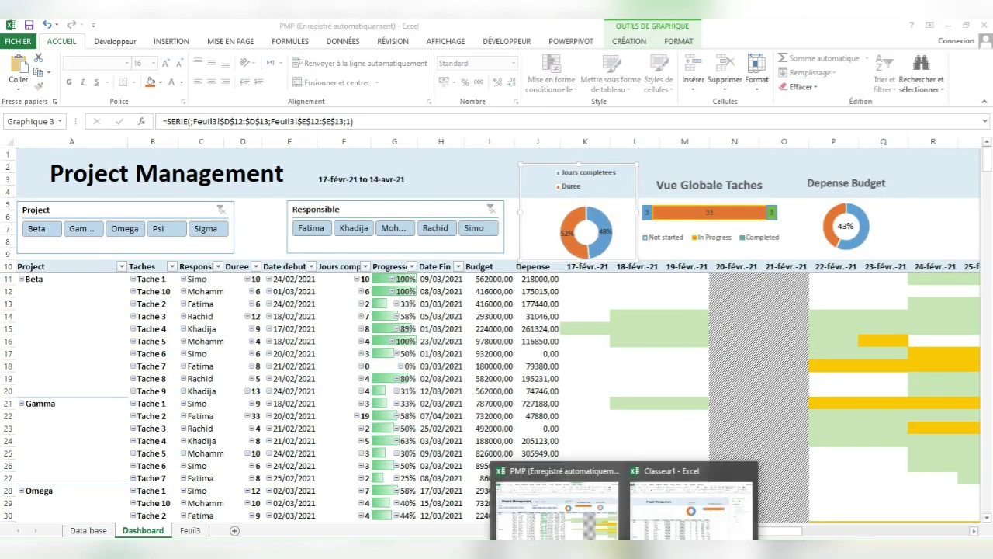
left_click(664, 514)
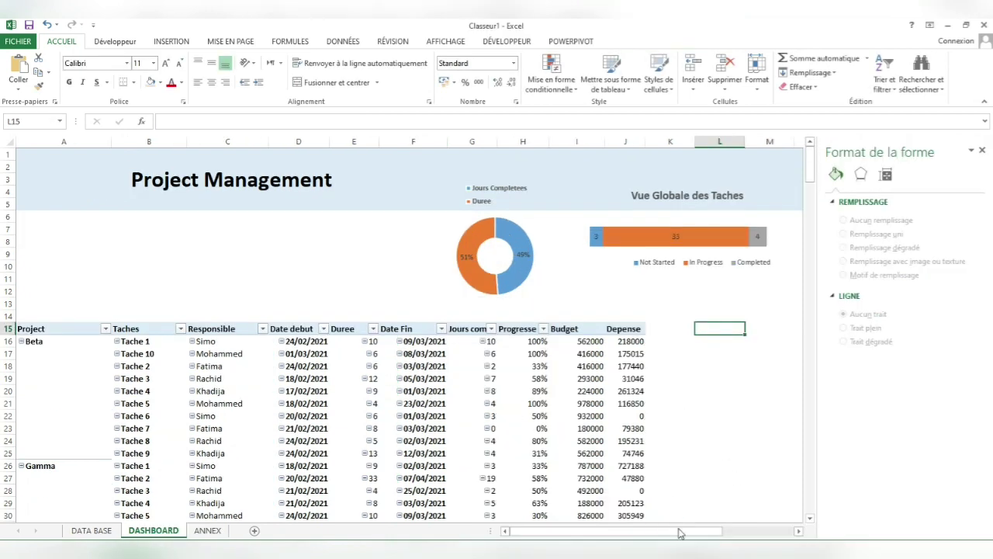
Step: Select the Vue Globale des Taches chart on the DASHBOARD sheet
left_click(749, 198)
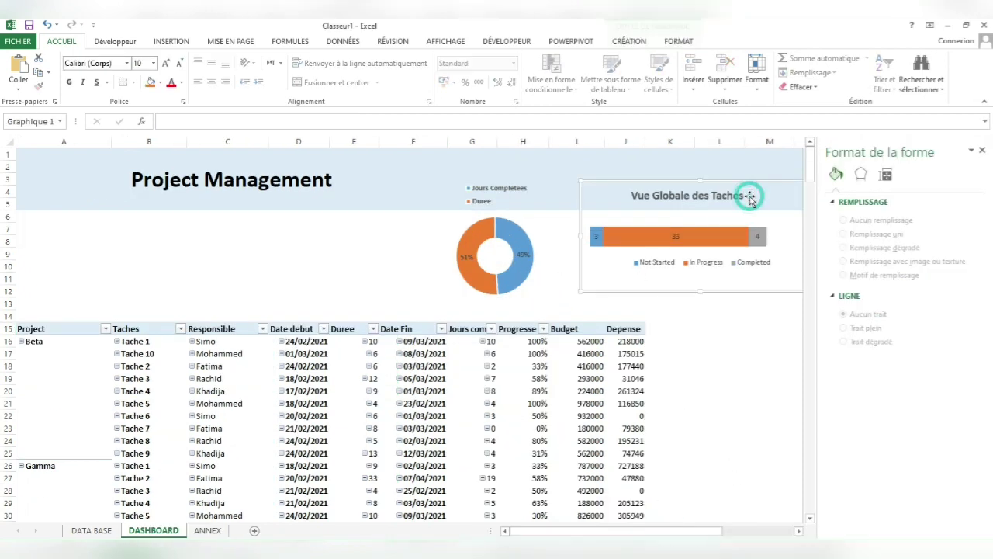
Step: Move the Vue Globale des Taches chart closer to the doughnut chart on the DASHBOARD sheet and shrink the doughnut chart
left_click_drag(734, 286, 700, 285)
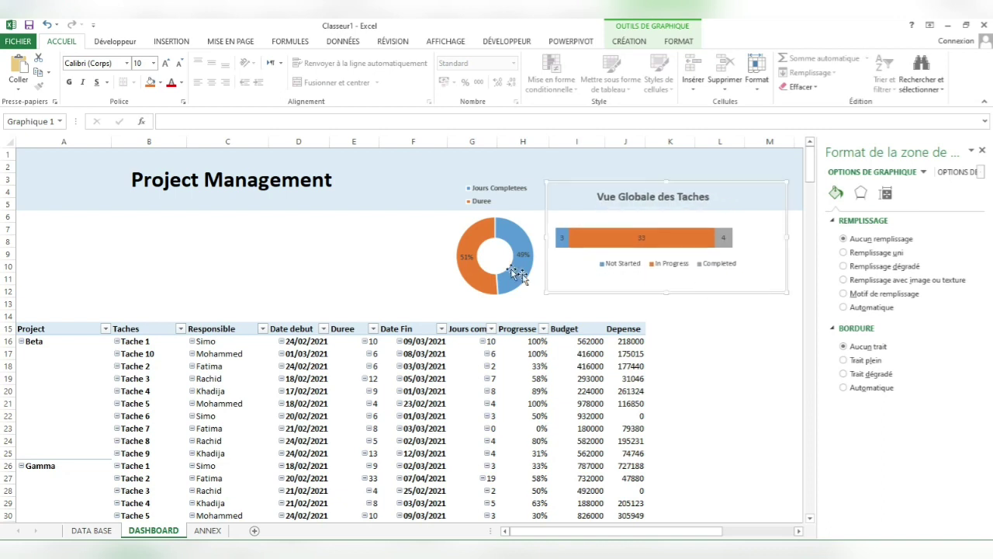
left_click(503, 260)
left_click_drag(575, 304, 545, 290)
mouse_move(485, 244)
left_mouse_down()
mouse_move(533, 252)
mouse_move(492, 251)
left_mouse_up()
Step: Widen the doughnut chart's legend so the Jours Completees and Duree entries each fit on one line
left_click(482, 192)
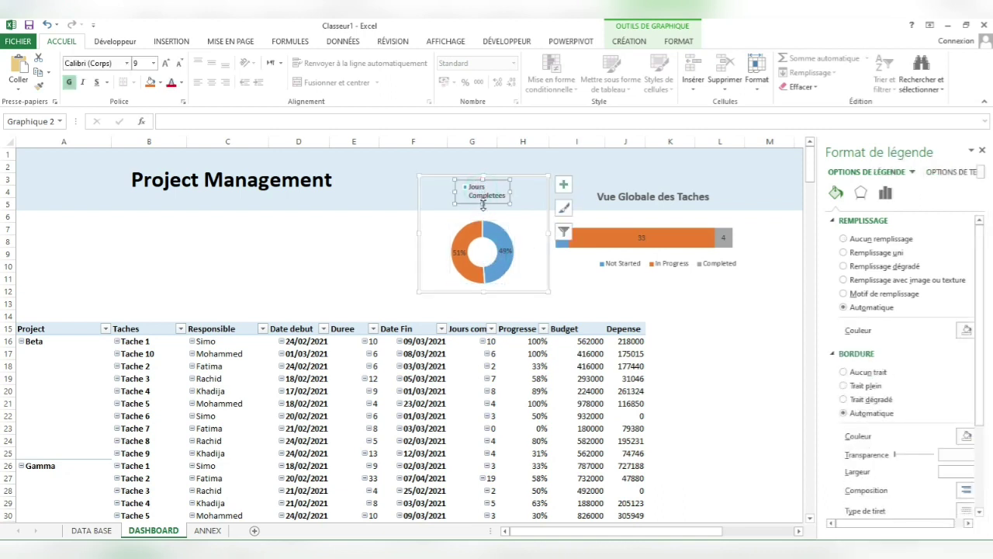
left_click_drag(509, 191, 527, 191)
left_click(663, 308)
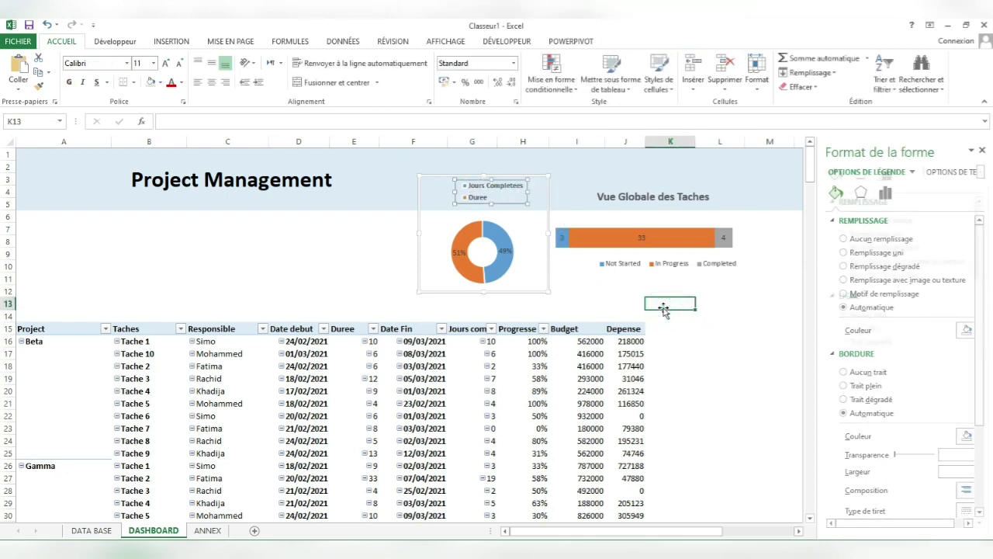
left_click(798, 341)
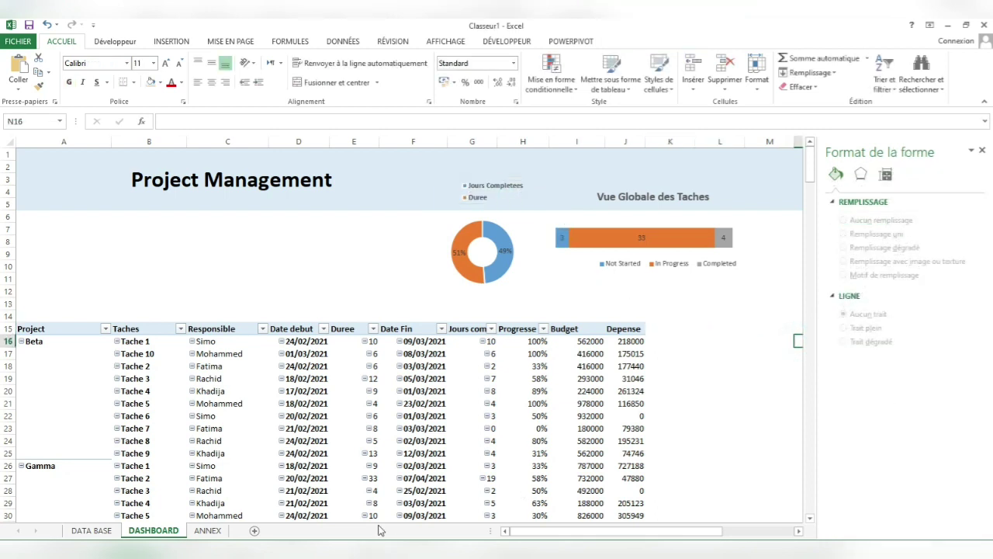
Step: Create a pivot table from Tableau2 on the DATA BASE sheet, placing it on the existing ANNEX sheet at cell J6
left_click(87, 531)
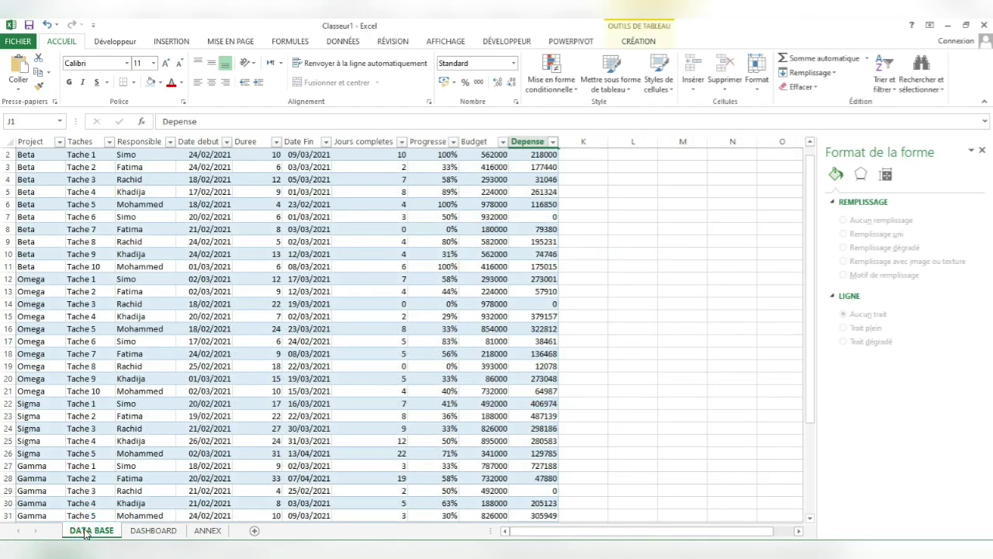
left_click(172, 44)
left_click(24, 71)
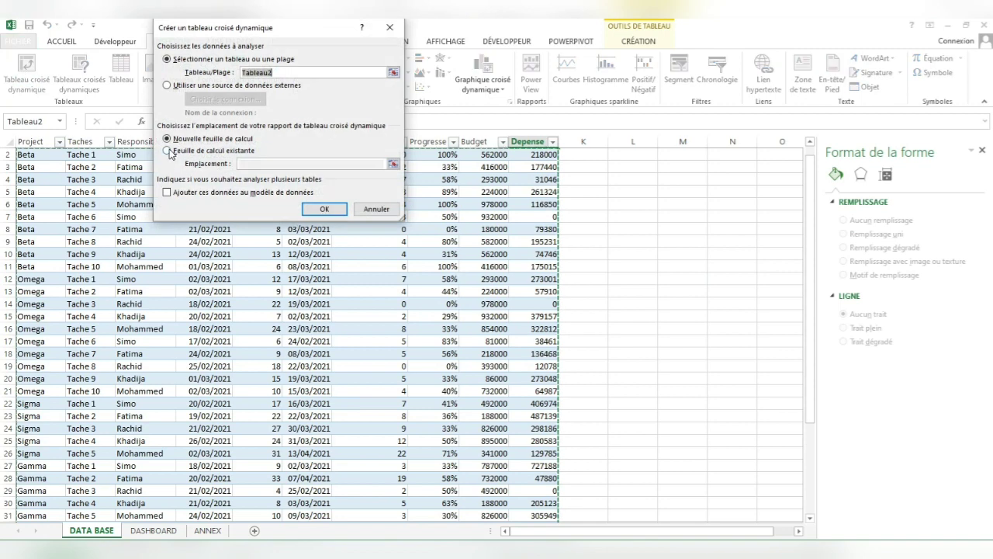
left_click(168, 150)
left_click(207, 530)
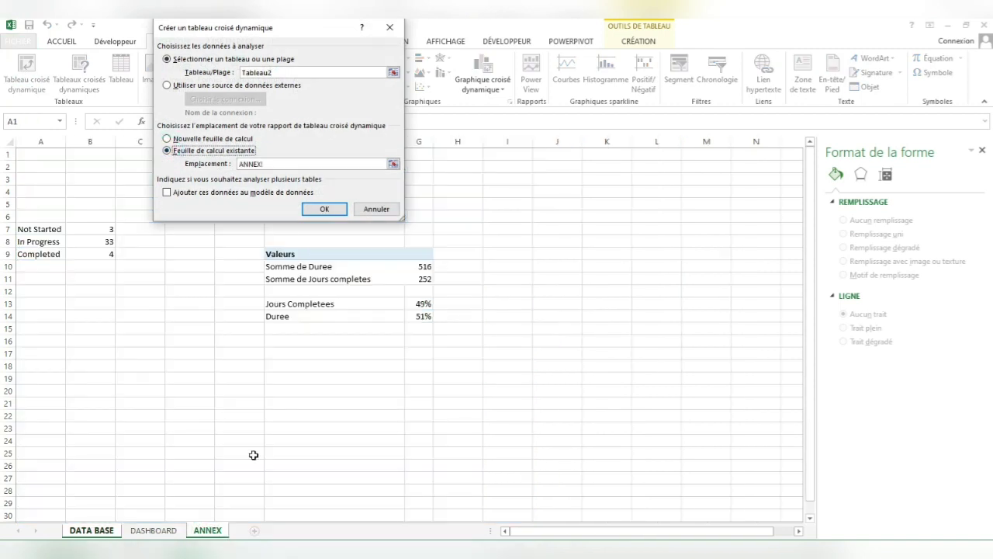
left_click(555, 217)
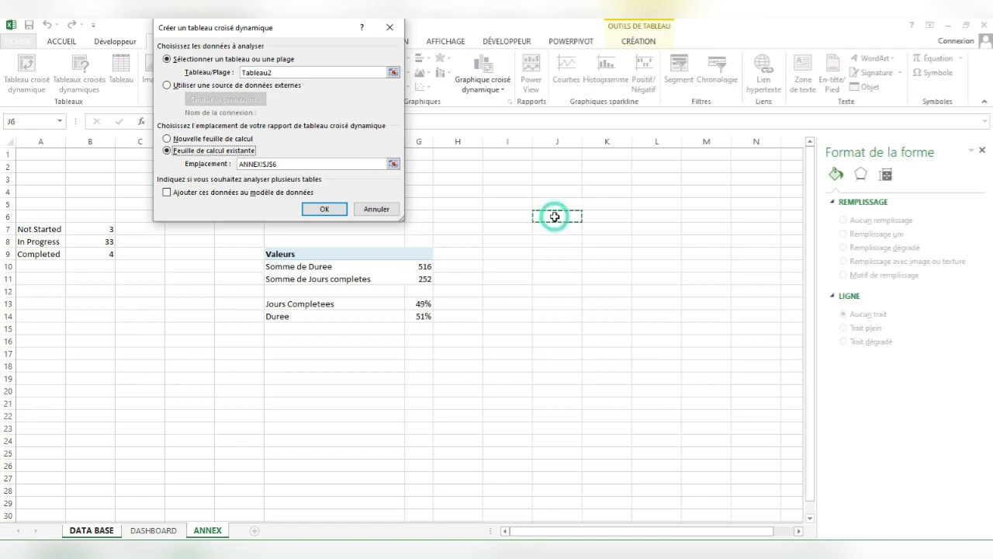
left_click(335, 214)
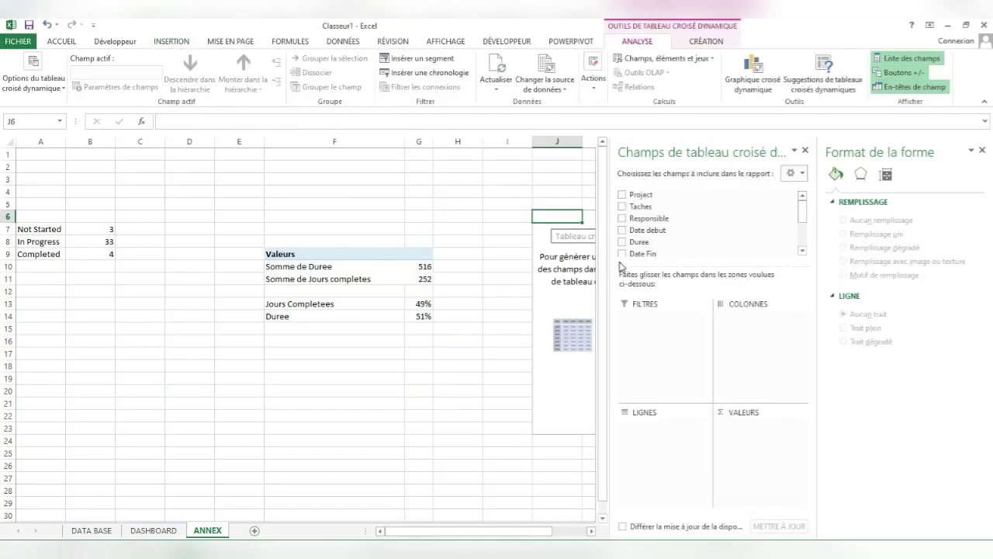
Step: Add the Budget and Depense fields as summed values in the new pivot table
left_click(982, 151)
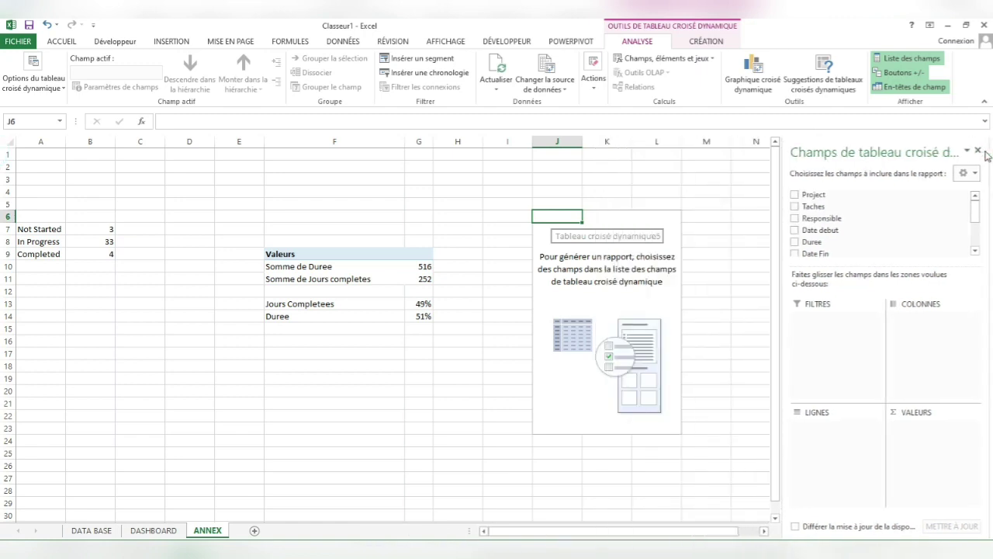
left_click_drag(981, 211, 979, 248)
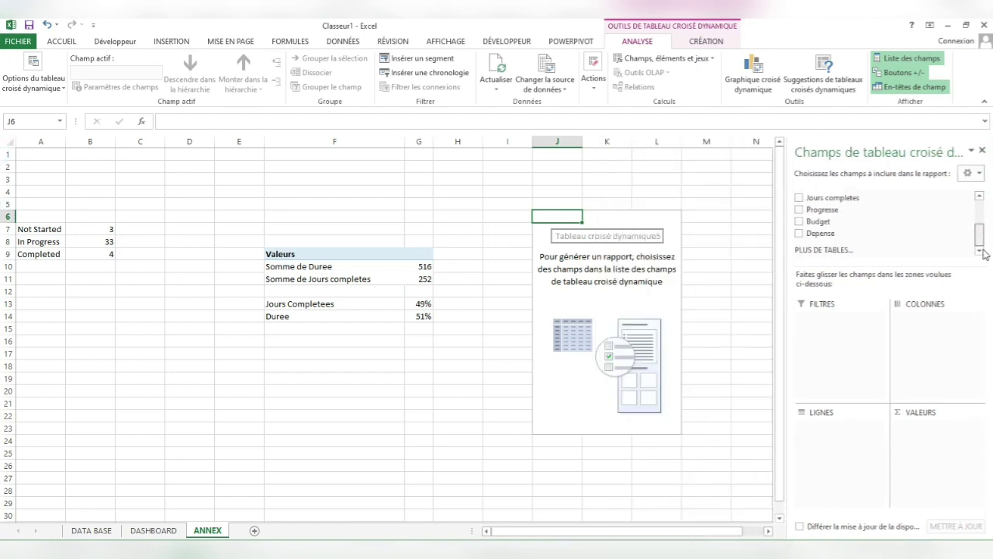
left_click(799, 221)
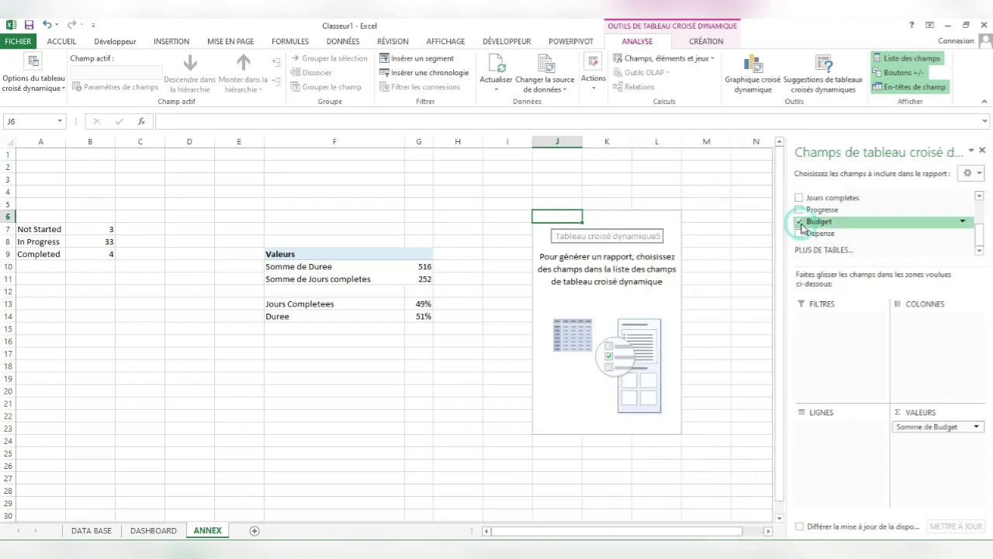
left_click(799, 233)
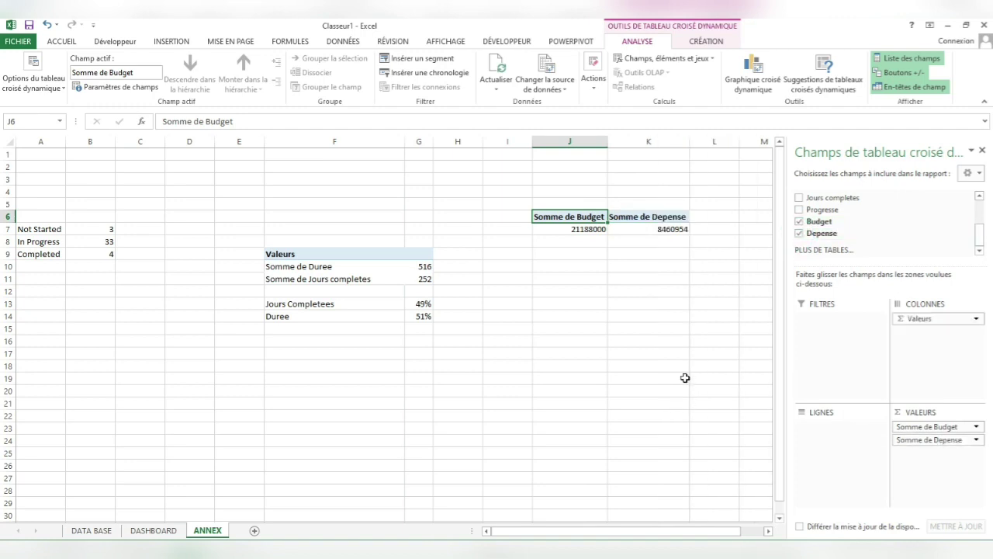
left_click(549, 298)
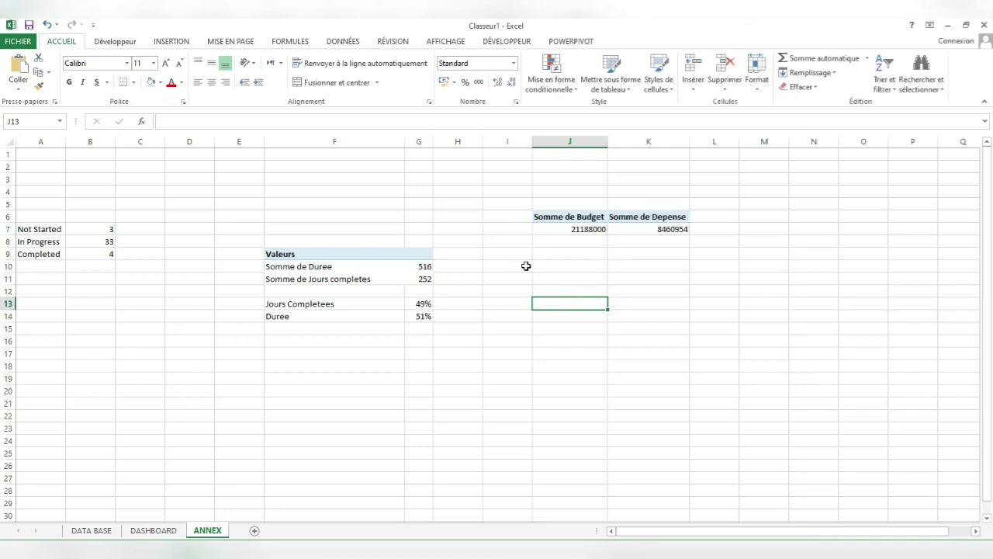
Step: Label cell I8 "Depense" and enter a formula in J8 dividing Somme de Depense by Somme de Budget from the pivot table
left_click(513, 242)
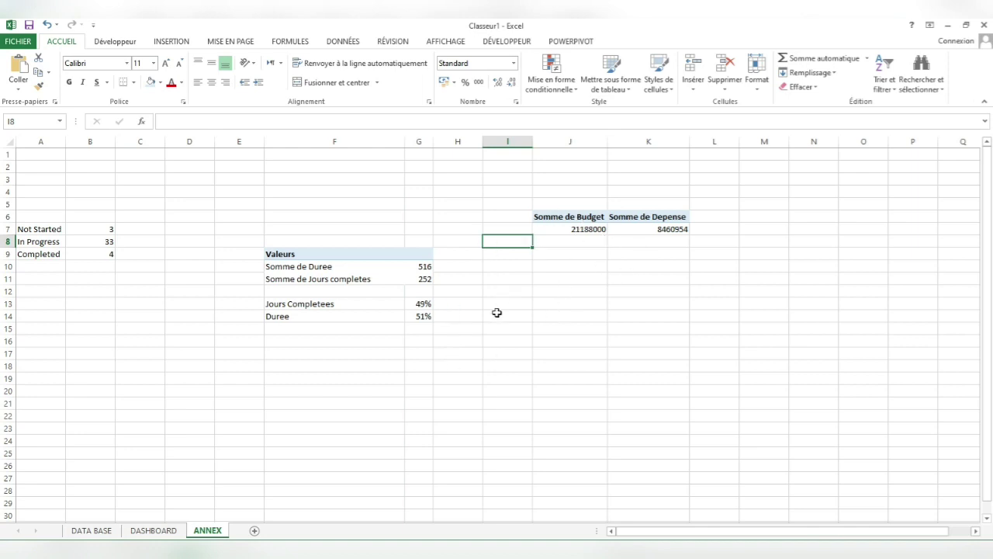
type("Depense")
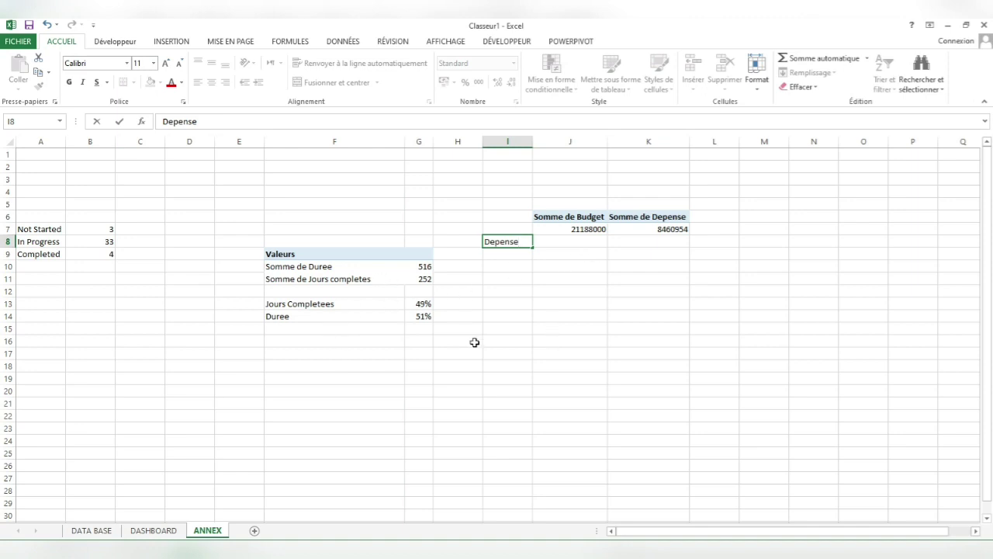
left_click(575, 244)
type("=")
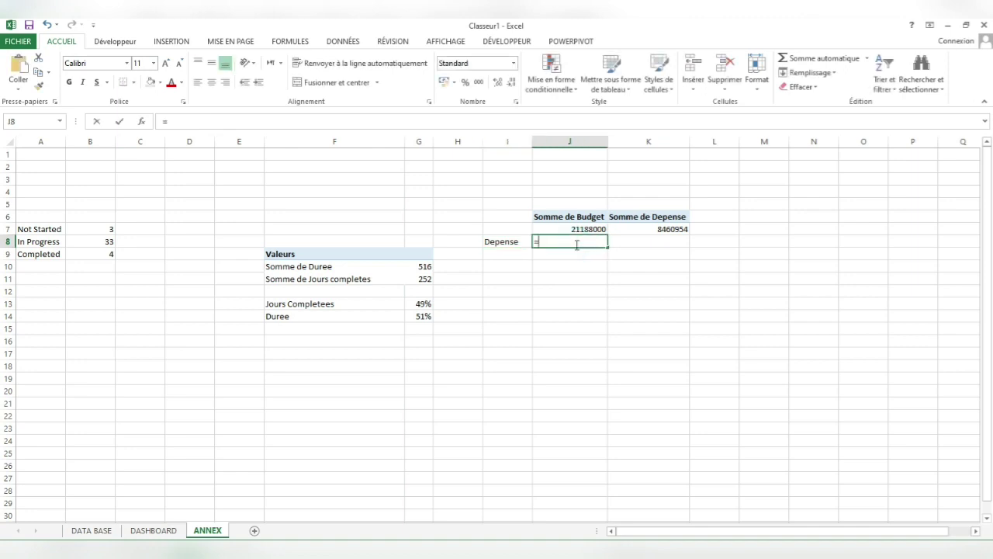
left_click(642, 230)
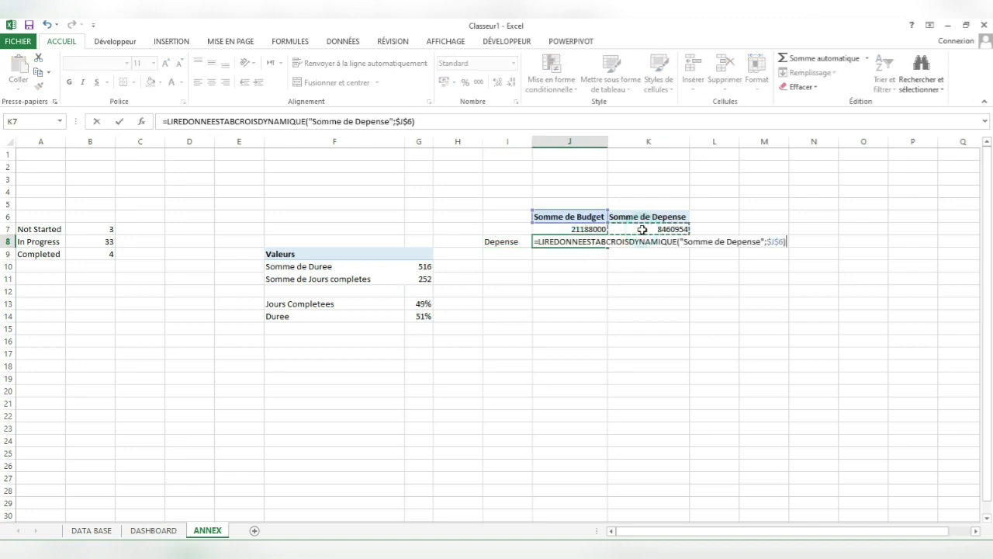
type("/")
left_click(594, 230)
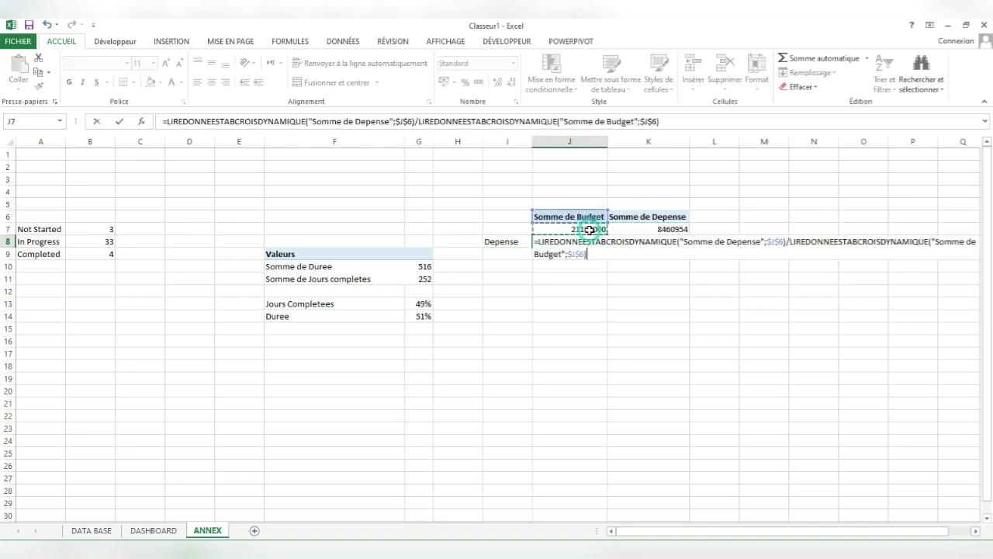
key("Return")
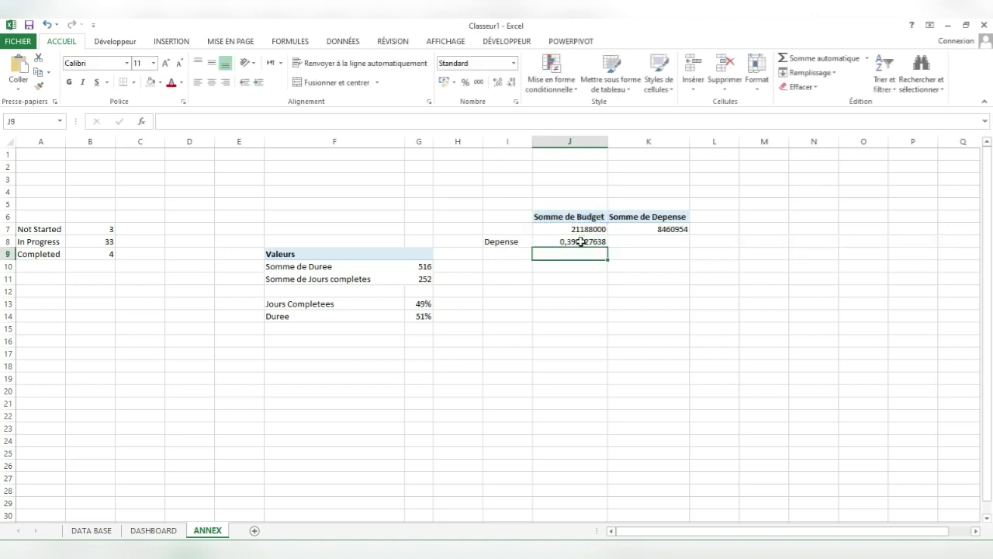
Step: Enter the formula =1-J8 in cell K8 and format J8:K8 as percentages
left_click(582, 242)
left_click(643, 244)
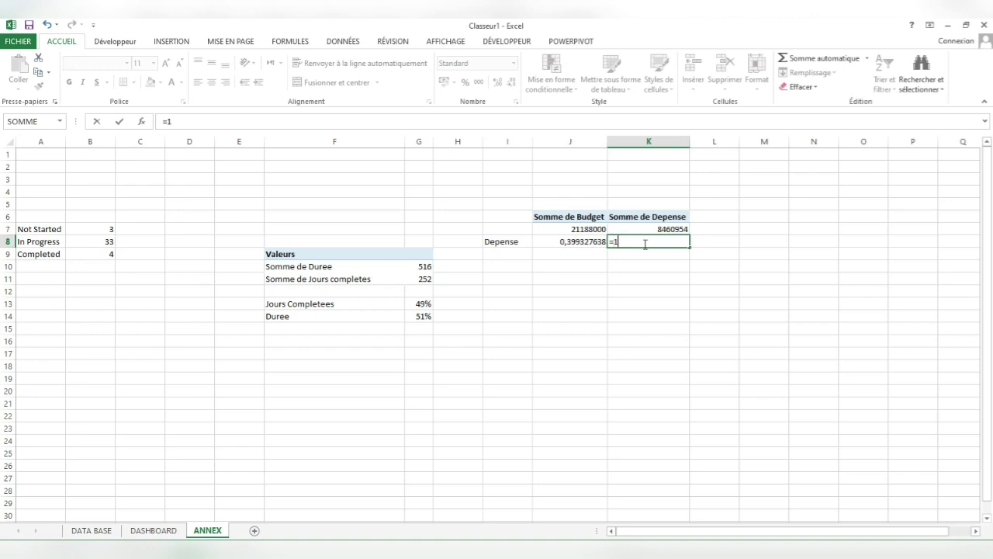
type("=1-")
left_click(595, 242)
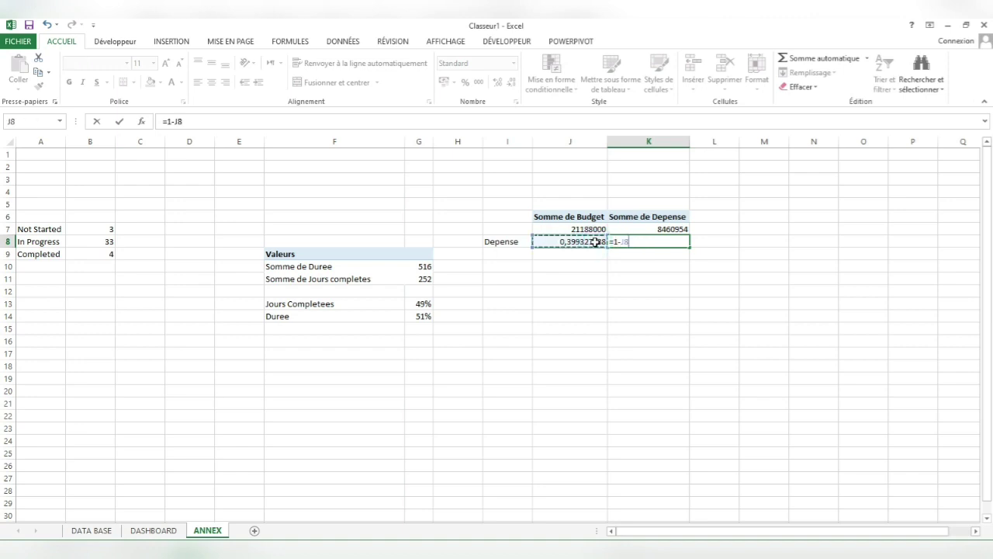
key("Return")
left_click(635, 239)
left_click_drag(635, 239, 574, 240)
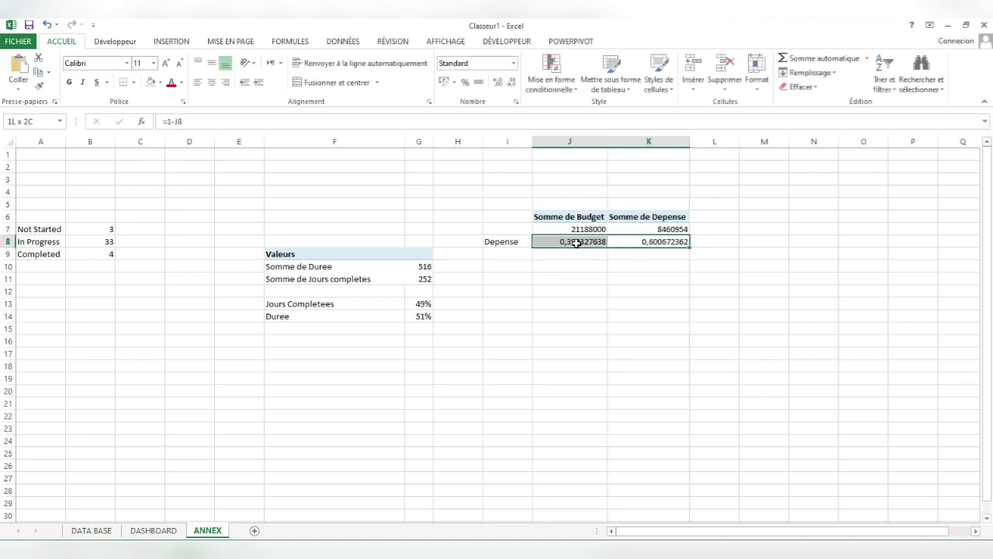
left_click(465, 82)
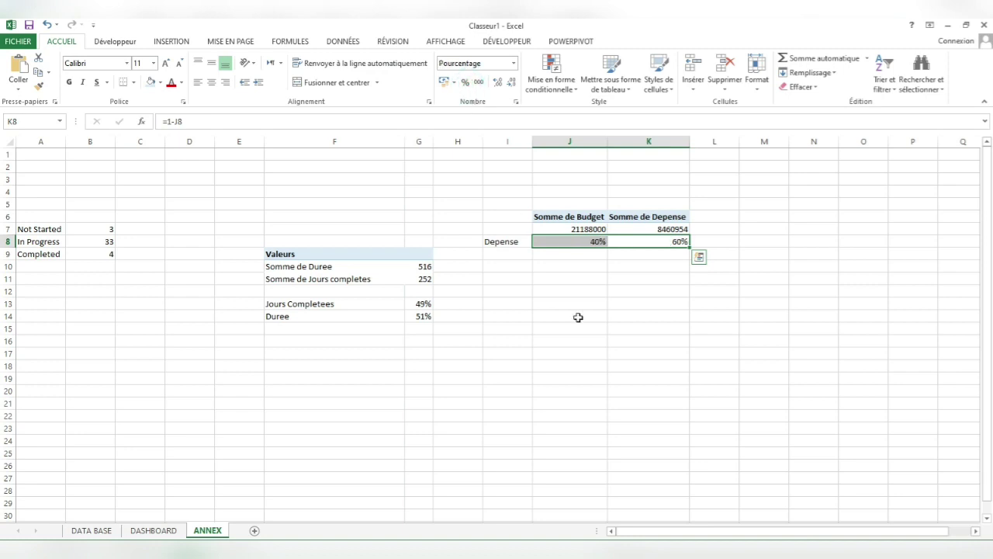
Step: Insert a doughnut chart from cells I8:K8 and move it below the Depense row
left_click_drag(512, 242, 639, 240)
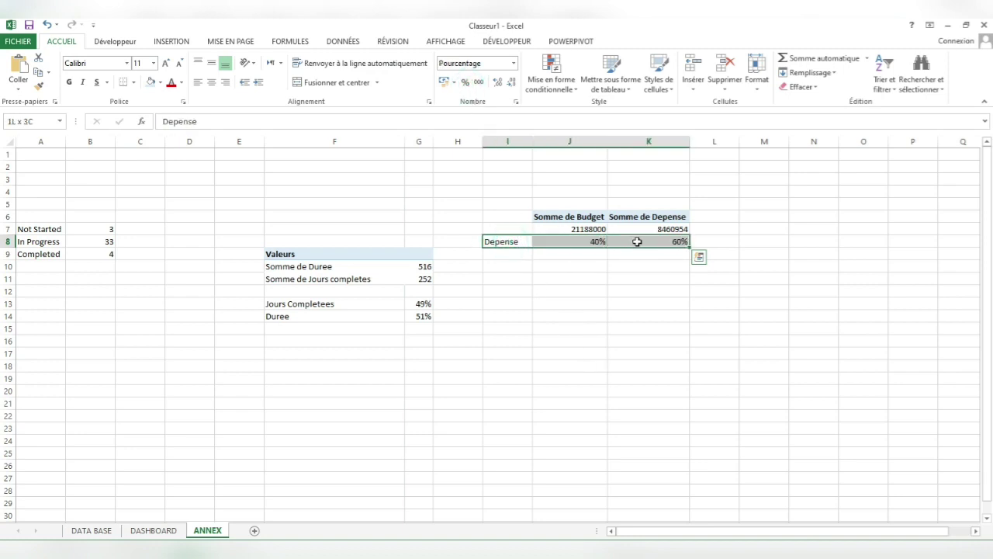
left_click(178, 44)
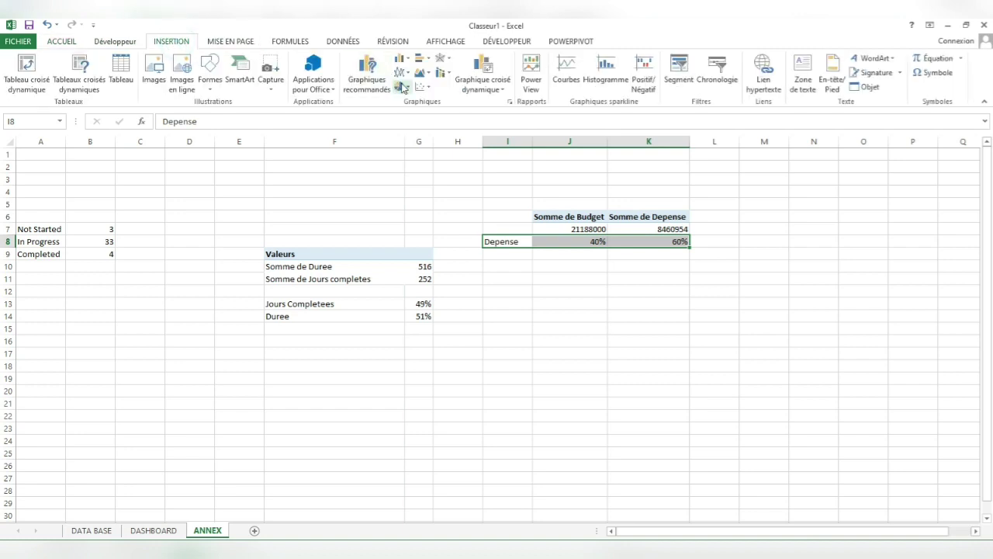
left_click(402, 85)
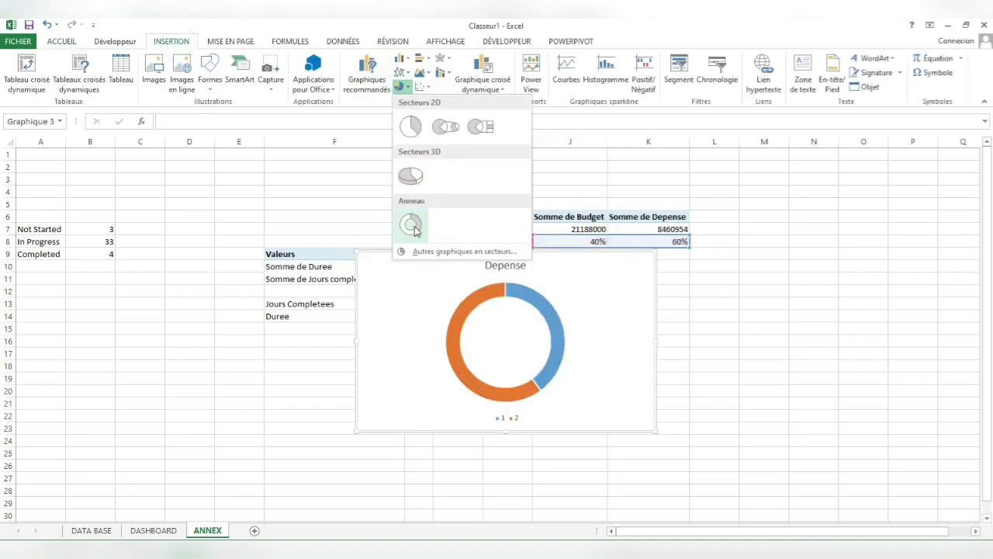
left_click(412, 226)
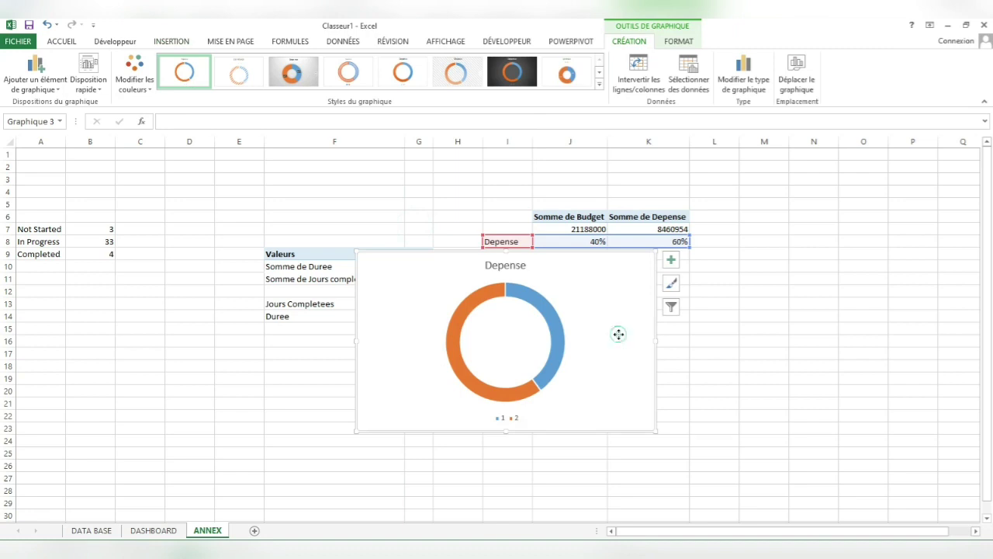
left_click_drag(618, 334, 722, 371)
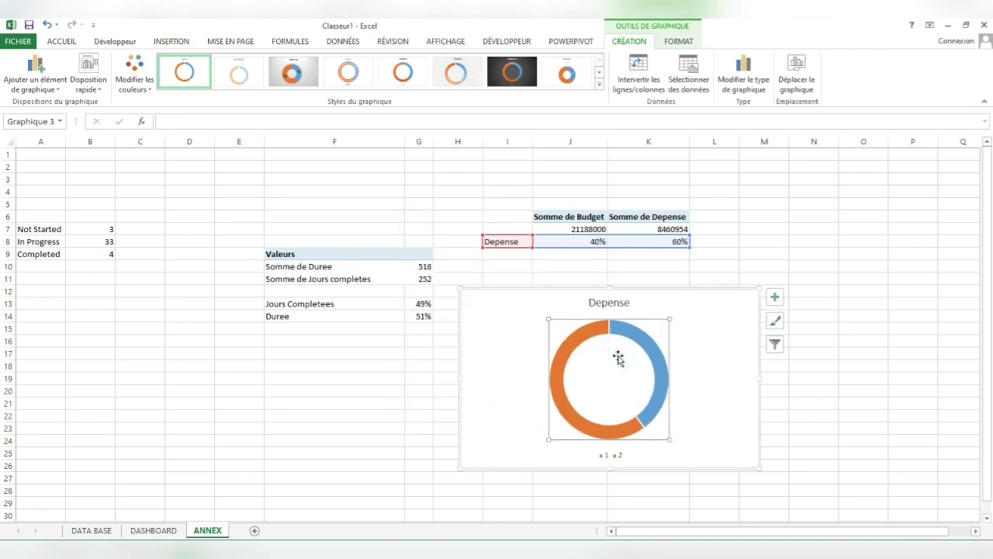
left_click(643, 346)
left_click(709, 322)
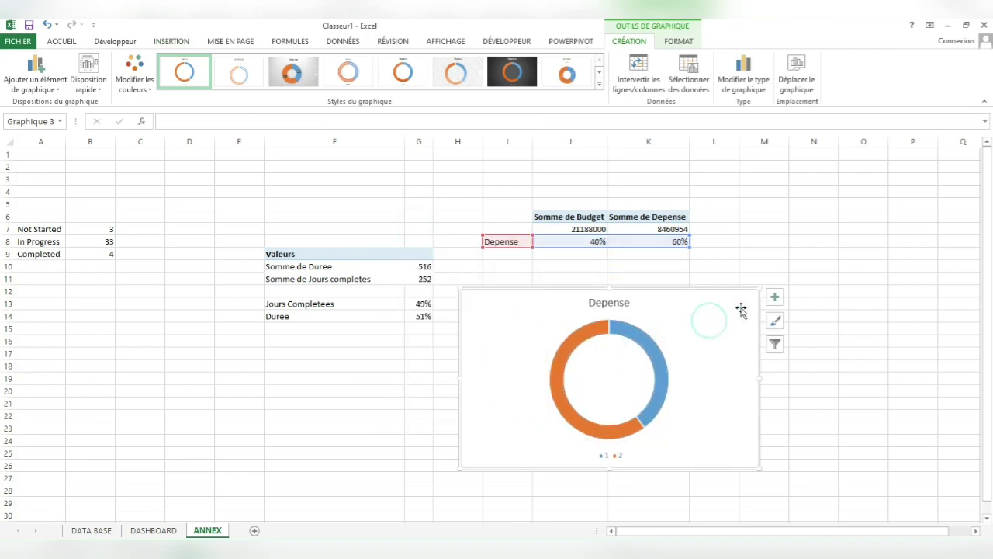
Step: Remove the legend from the Depense doughnut chart and add data labels
left_click(774, 297)
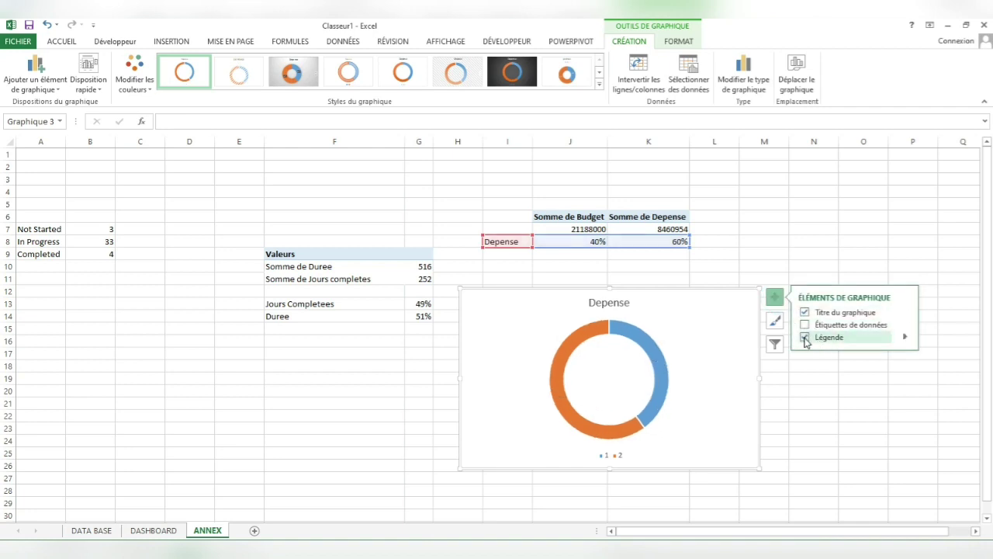
left_click(805, 338)
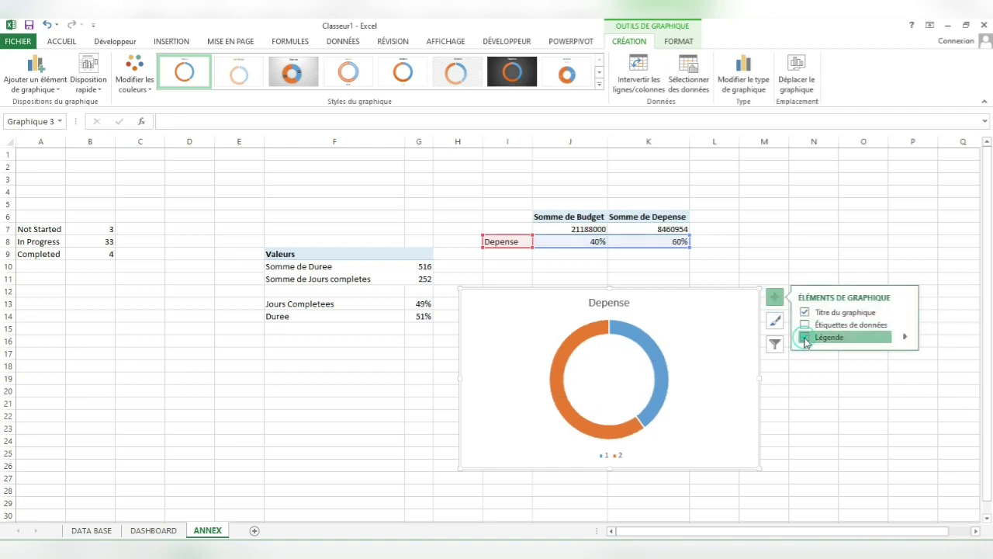
left_click(804, 325)
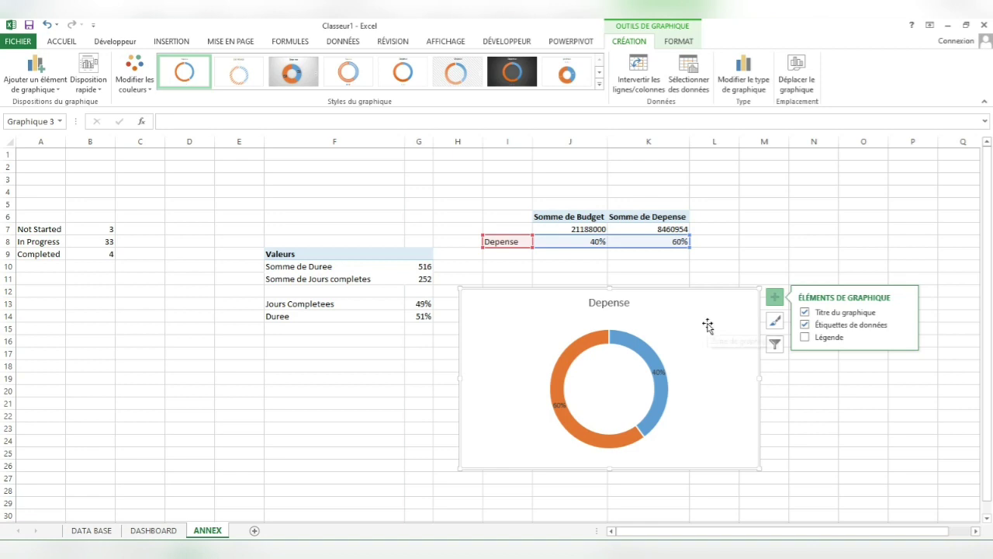
Step: Set the Depense doughnut chart's width to 8,3 cm
left_click(736, 347)
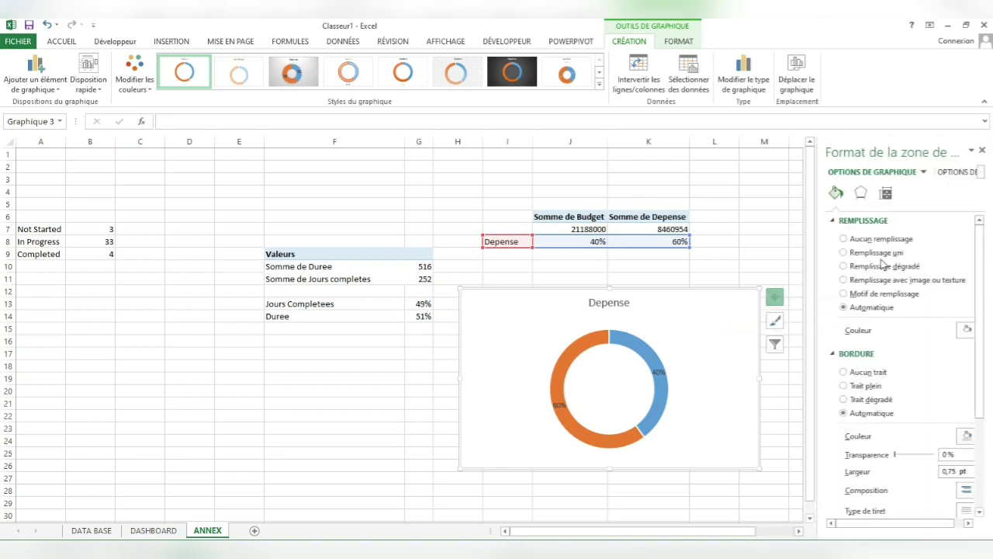
left_click(886, 193)
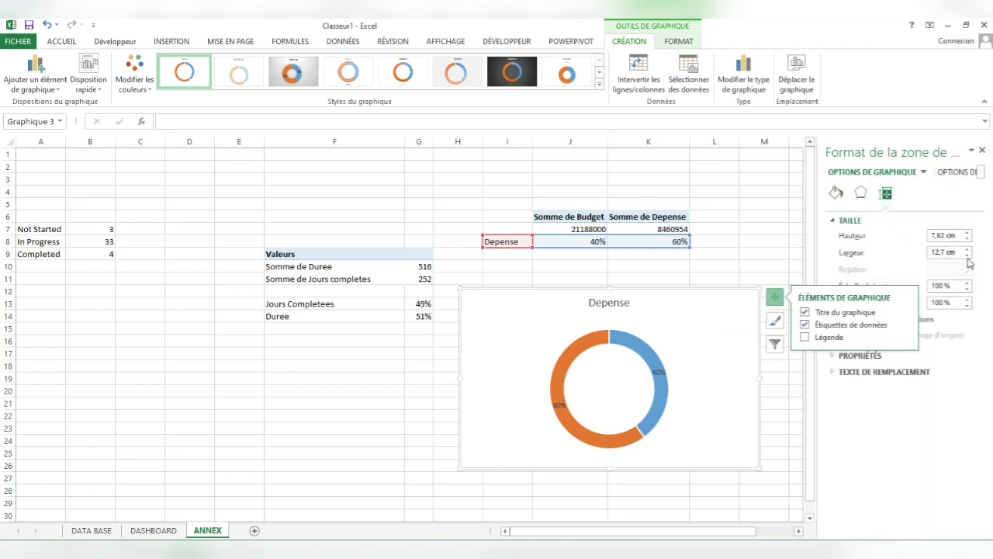
left_click_drag(966, 256, 967, 256)
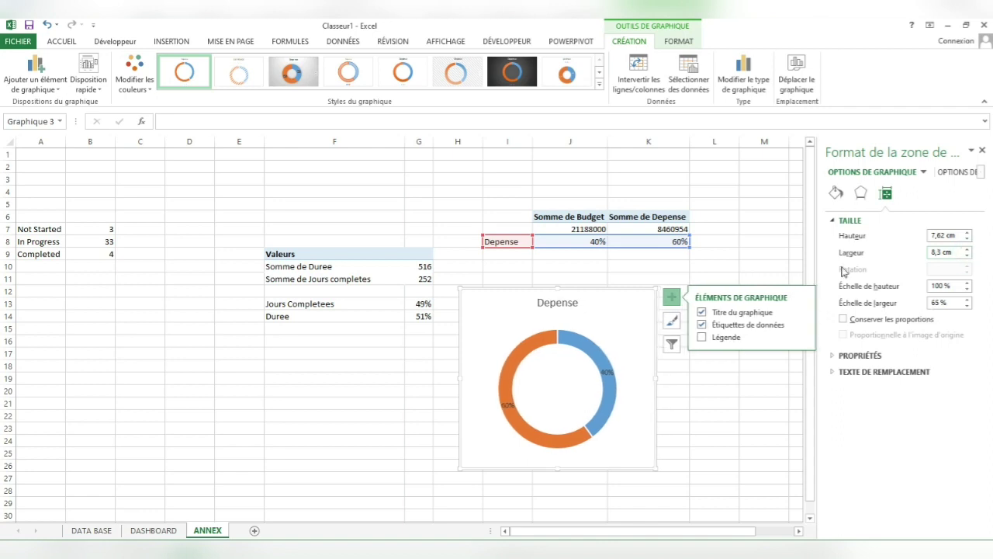
Step: Set the hole size of the Depense doughnut series to 53 %
left_click(537, 385)
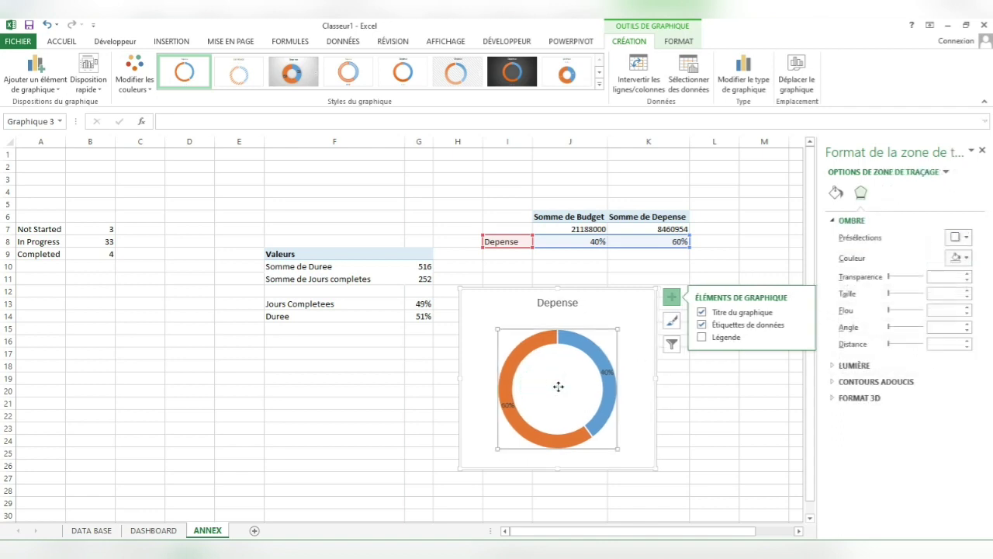
left_click(596, 351)
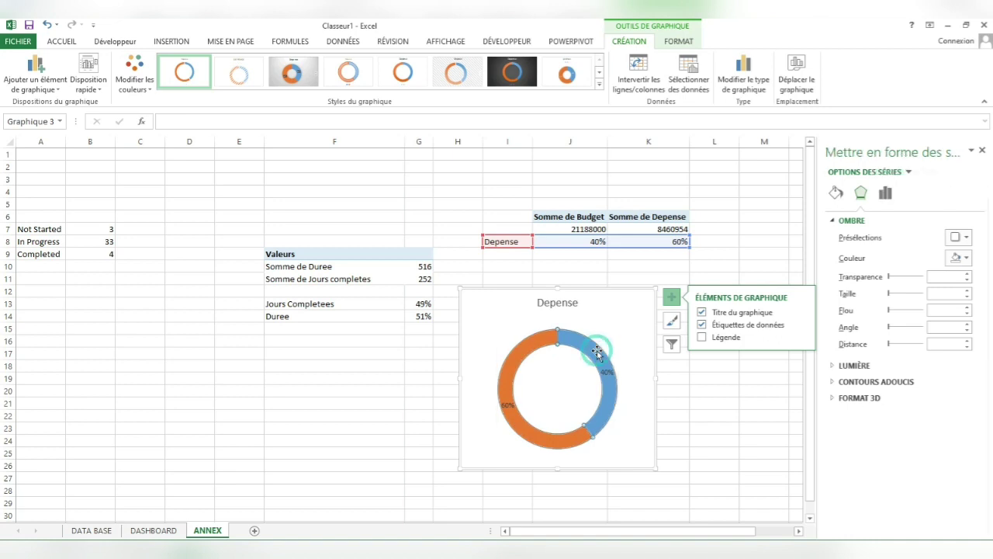
left_click(885, 192)
left_click_drag(968, 303, 969, 305)
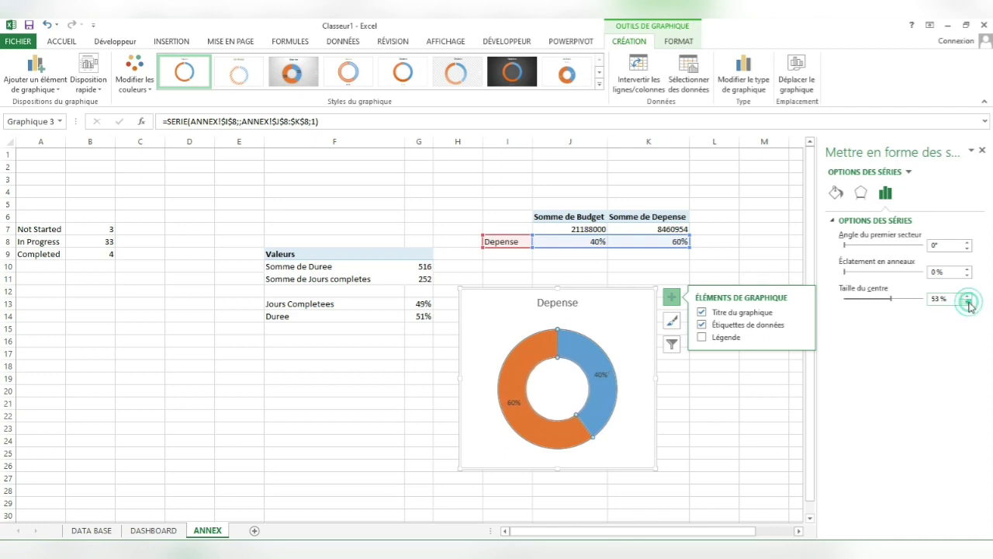
Step: Change the doughnut chart's title to "Depense Vs Budget"
left_click(559, 304)
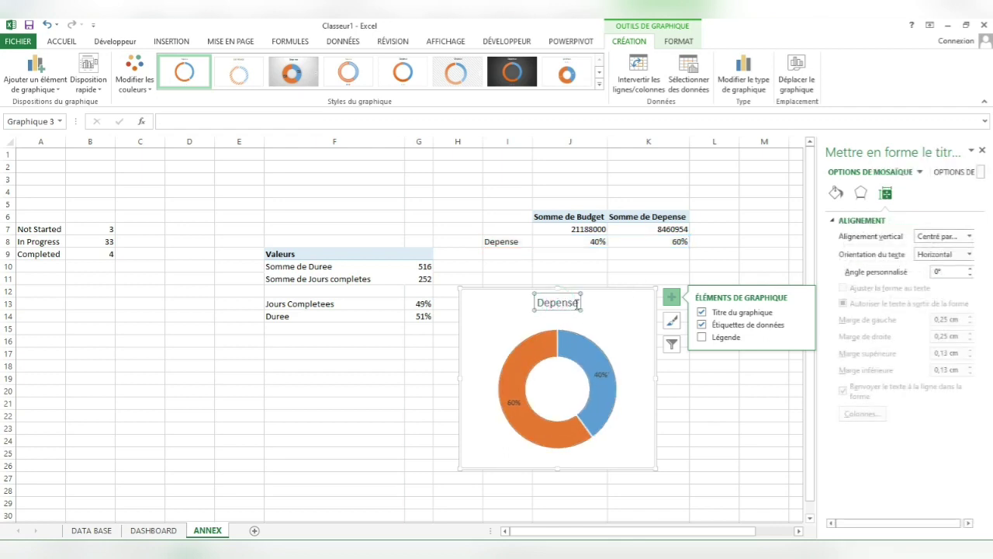
left_click(578, 303)
type("Vs")
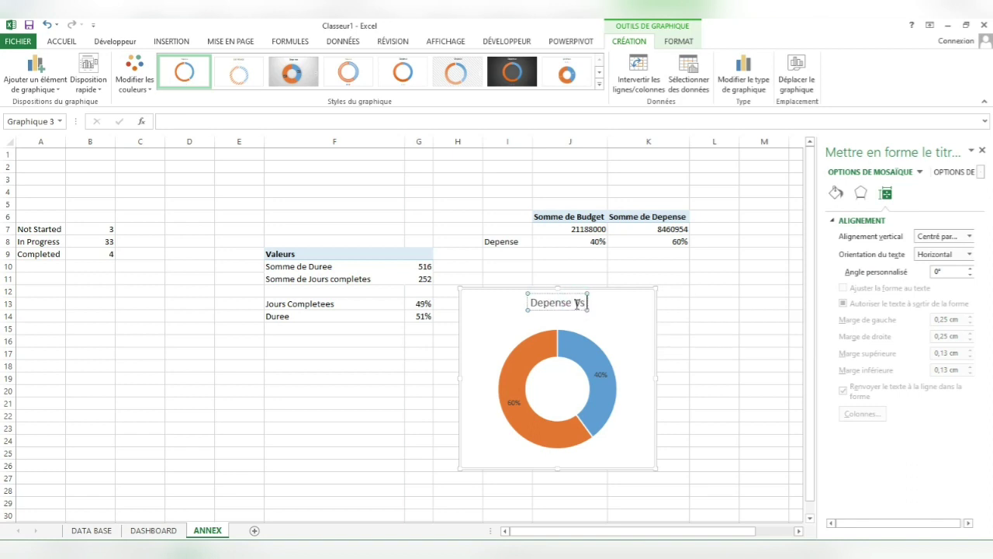
type(" Budget")
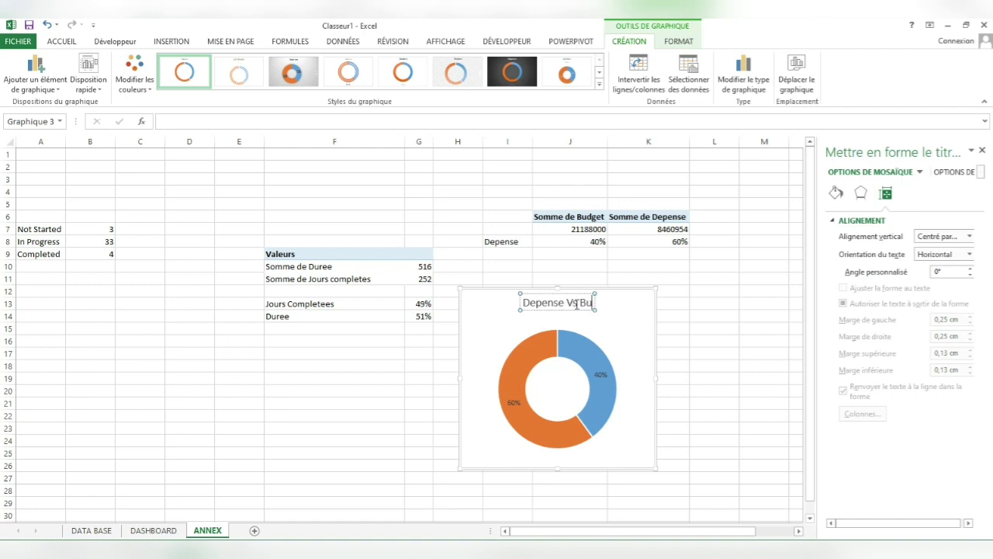
left_click(631, 333)
Step: Shrink the Depense Vs Budget chart in width and height so it ends near the edge of column J and row 23
left_click(558, 391)
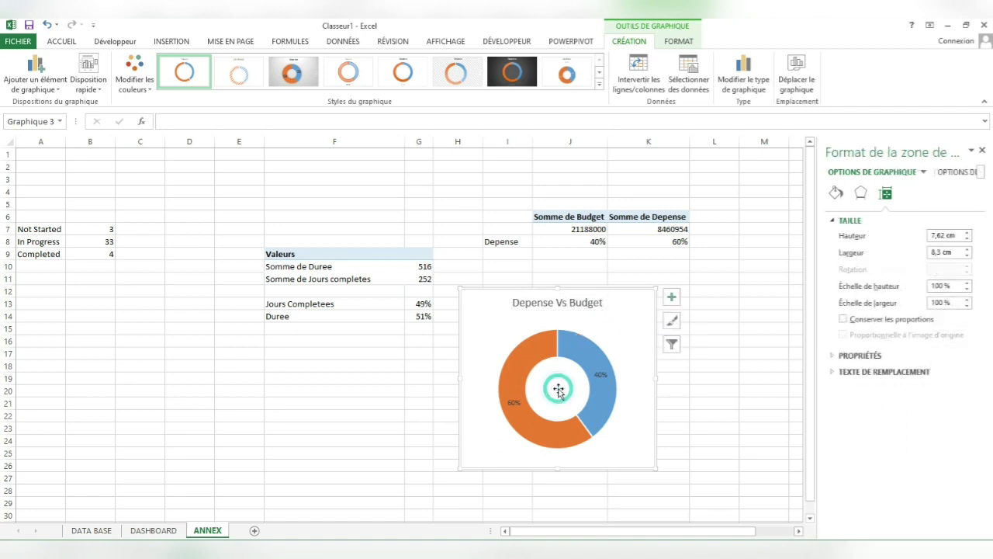
left_click_drag(654, 468, 601, 432)
left_click(572, 337)
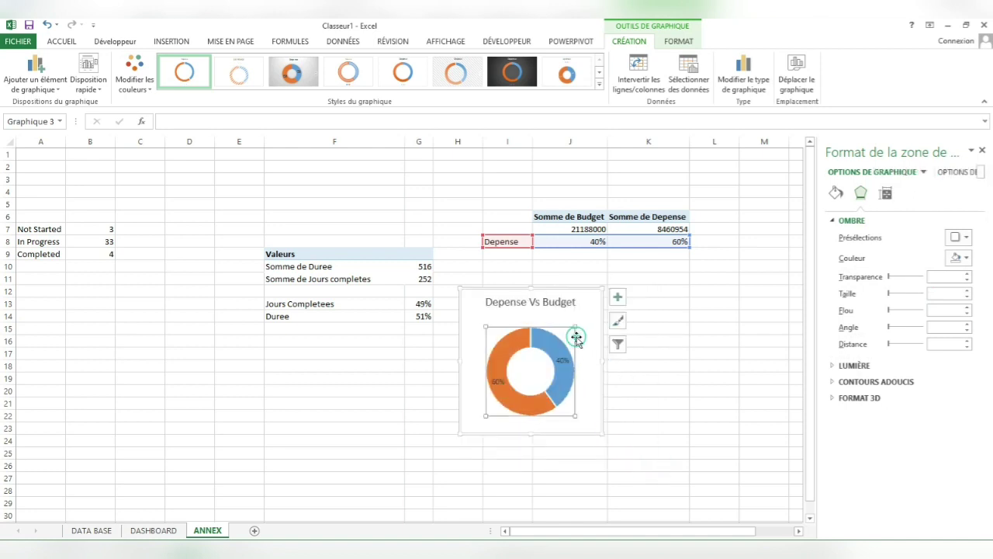
left_click(586, 325)
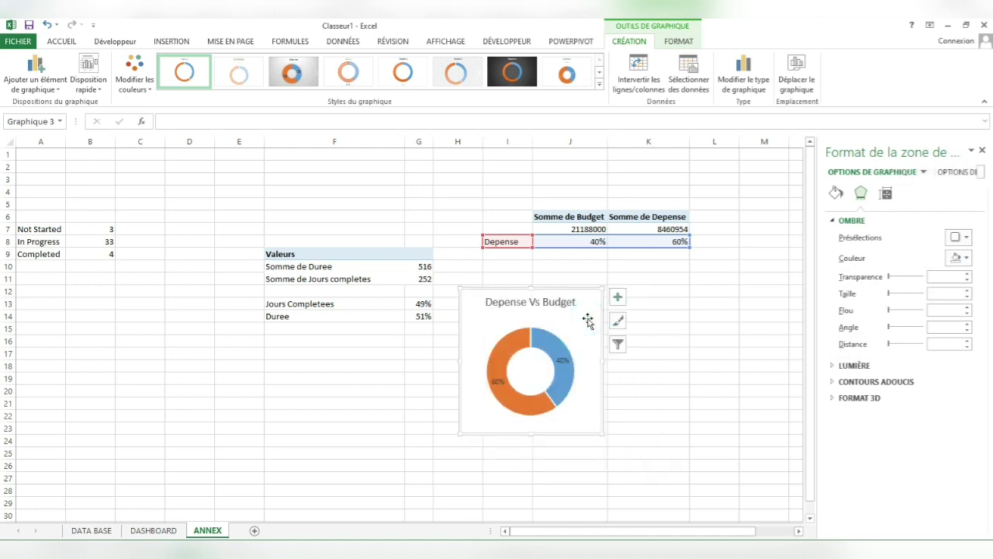
Step: Cut the Depense Vs Budget chart from ANNEX, paste it into the DASHBOARD sheet and place it beside the Vue Globale des Taches chart
key("Escape")
left_click(152, 529)
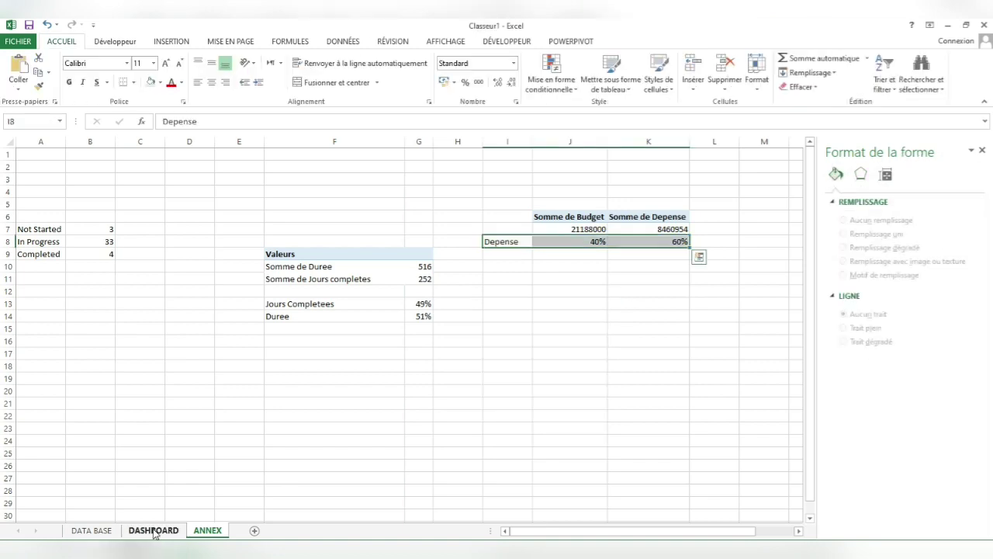
scroll(647, 371, "right", 3)
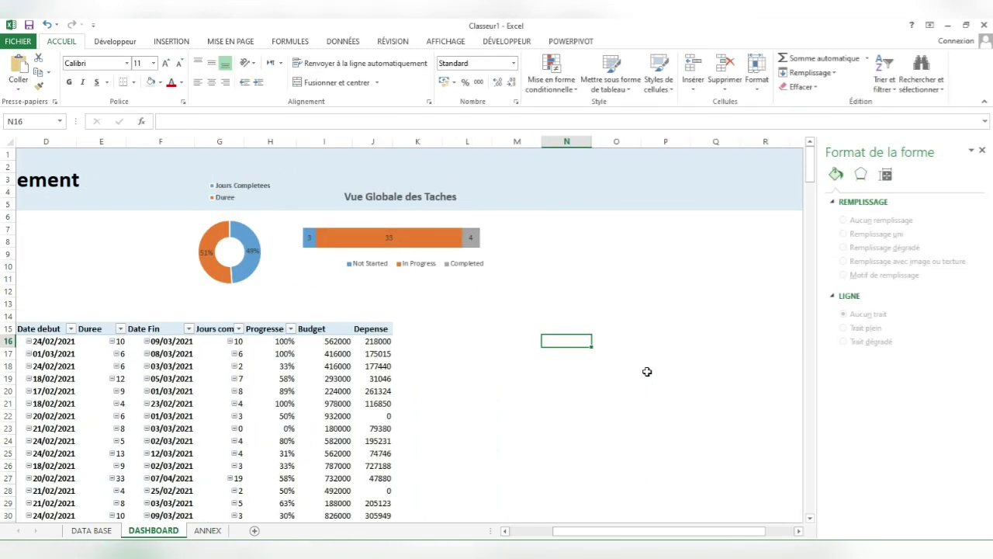
key("ctrl+v")
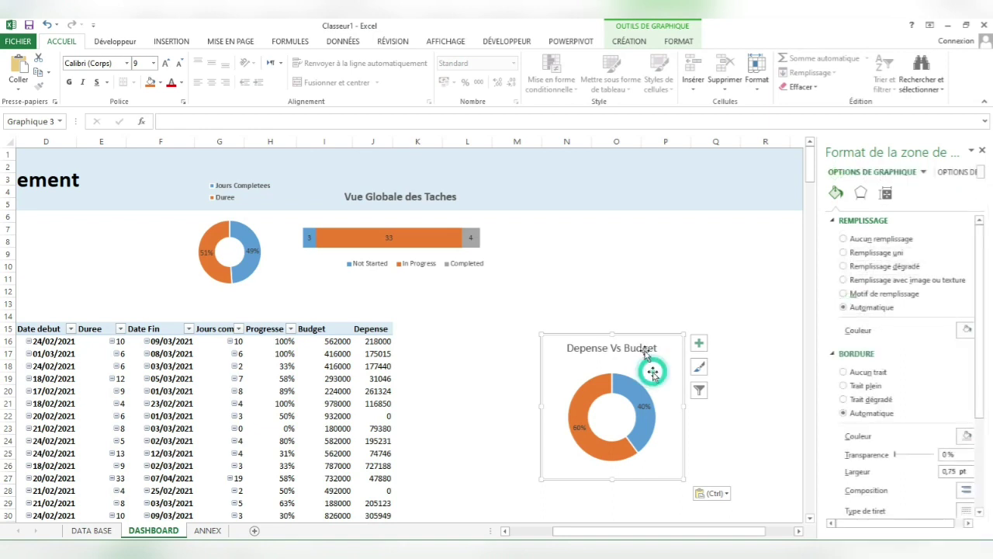
left_click_drag(649, 365, 627, 225)
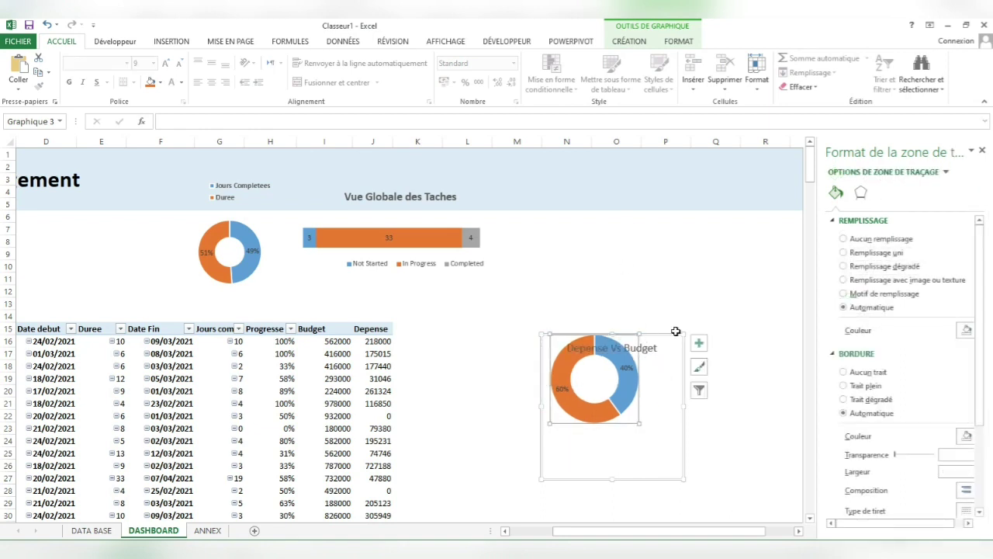
key("ctrl+z")
left_click_drag(667, 377, 635, 223)
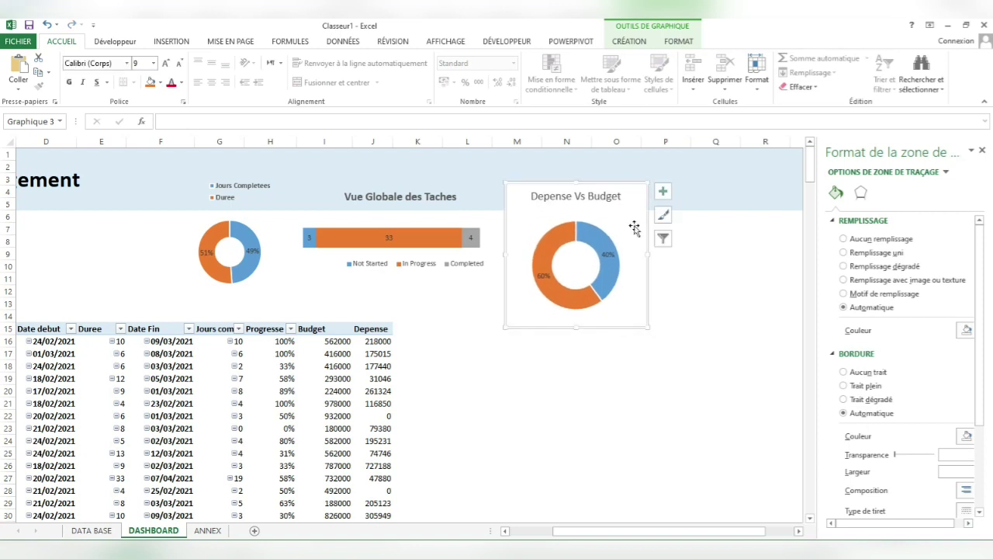
Step: Reduce the size of the Depense Vs Budget chart on the dashboard, keeping its title on one line
left_click_drag(648, 326, 621, 306)
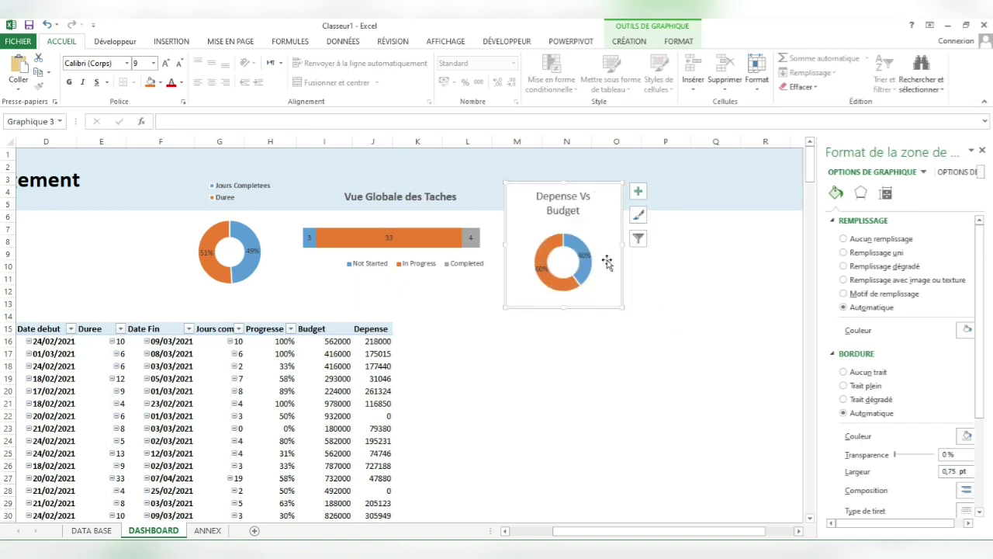
left_click(578, 199)
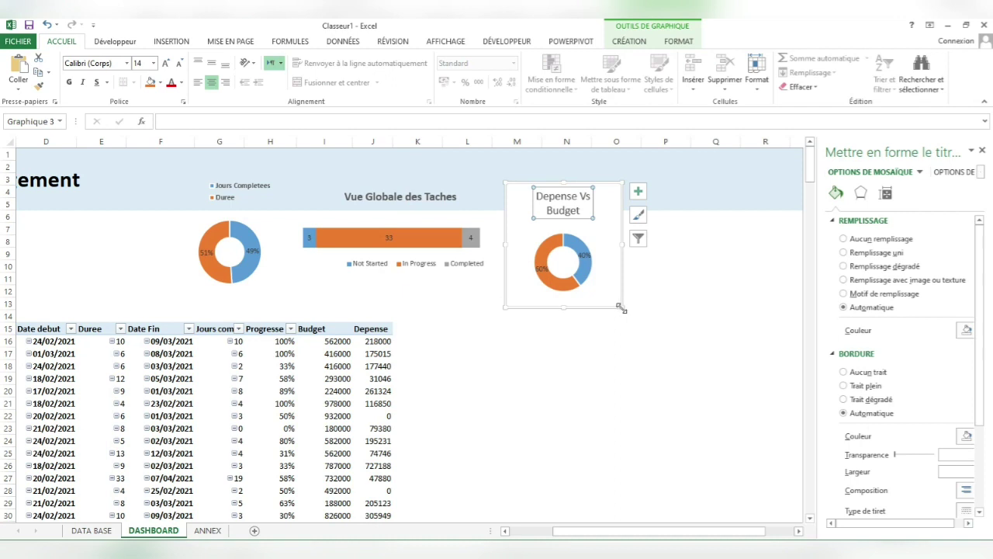
left_click_drag(621, 307, 635, 314)
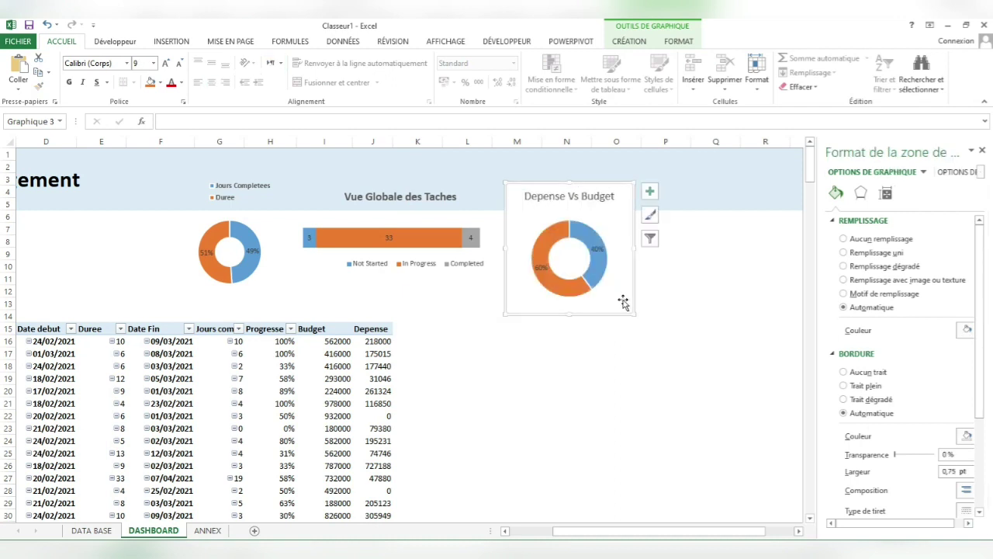
Step: Remove the fill from the Depense Vs Budget chart area and make the chart title bold
left_click(844, 239)
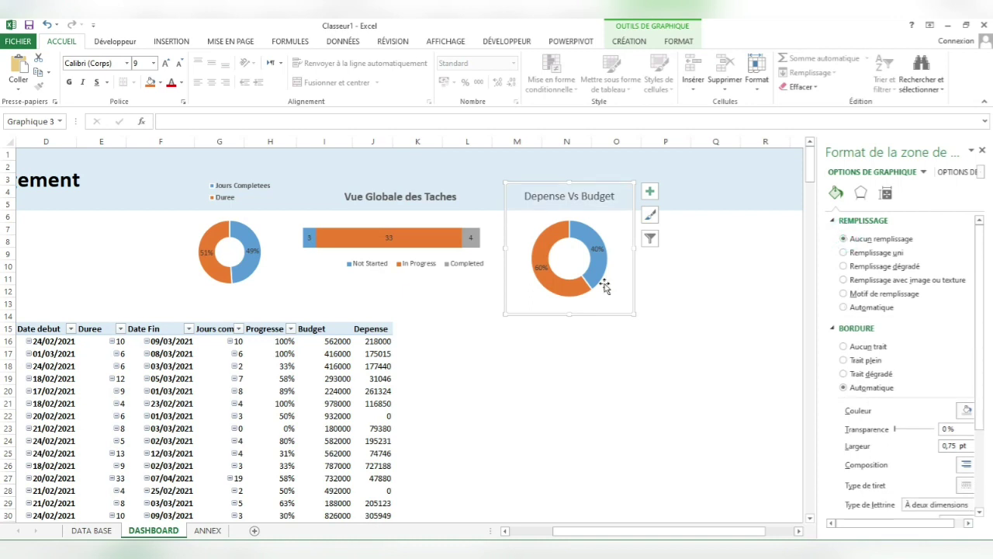
left_click(572, 196)
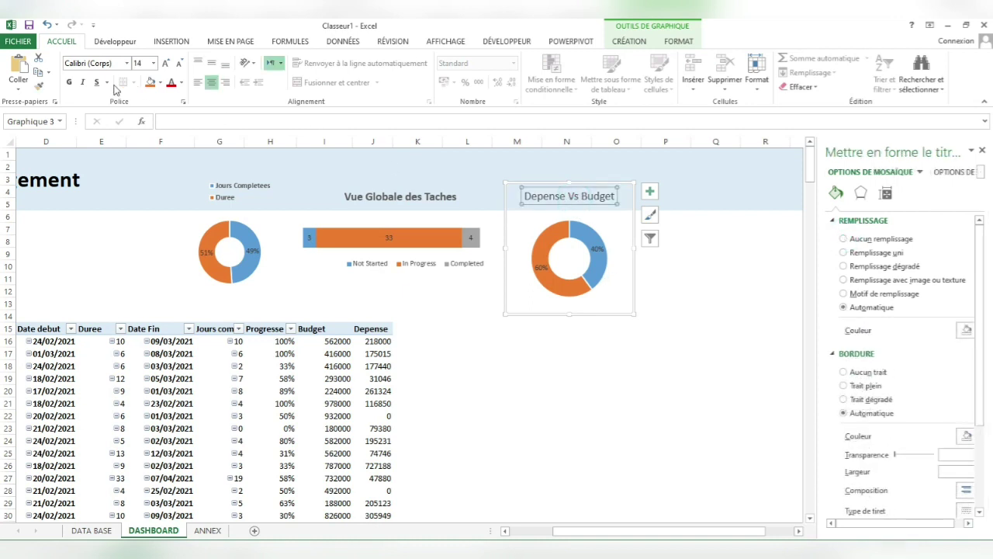
left_click(69, 81)
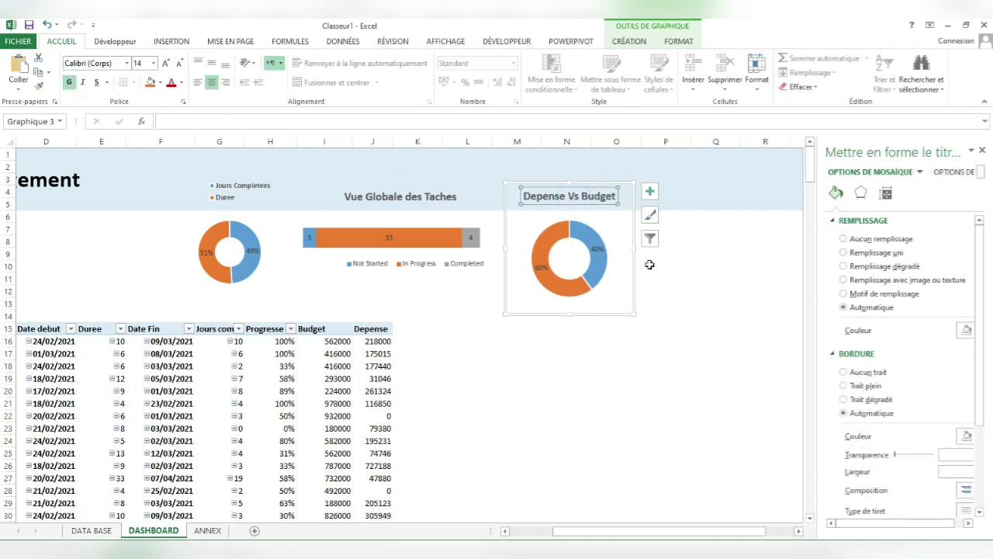
left_click(603, 250)
left_click(594, 284)
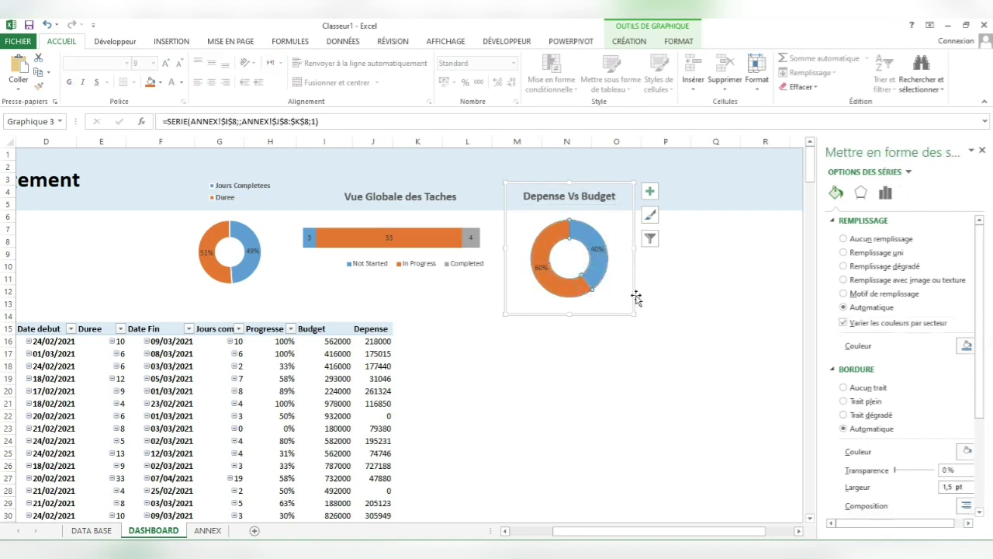
Step: Reduce the Depense Vs Budget chart's height to end at row 13, keeping it wide enough for a one-line title
left_click_drag(635, 313, 619, 306)
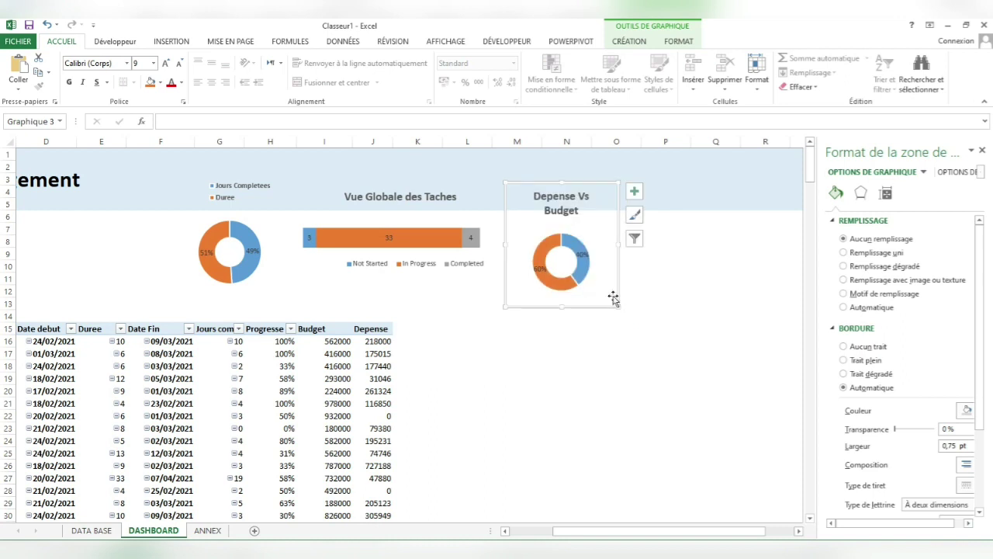
left_click_drag(618, 243, 631, 243)
left_click(695, 304)
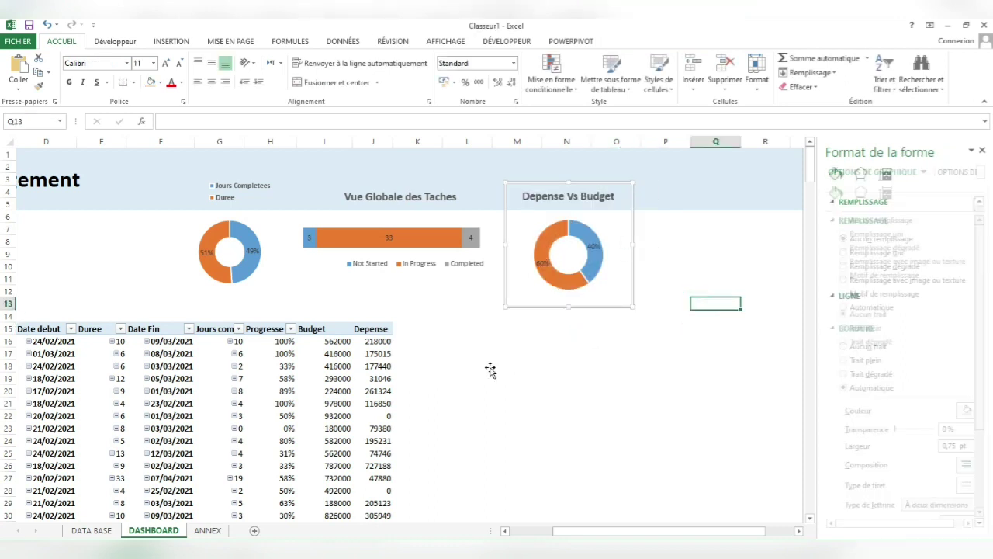
Step: Remove the border from the Depense Vs Budget chart area
mouse_move(623, 532)
left_mouse_down()
mouse_move(532, 537)
mouse_move(619, 535)
left_mouse_up()
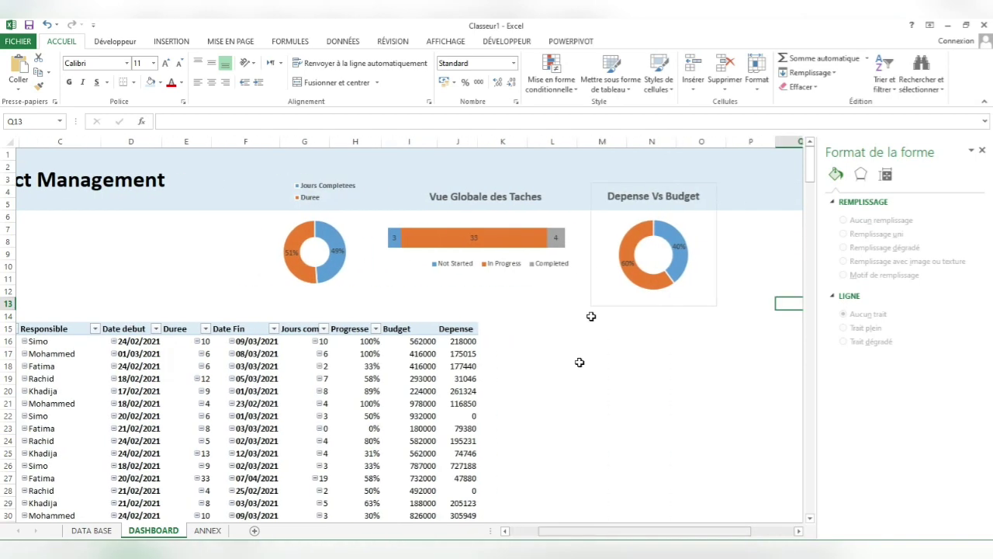
left_click(710, 231)
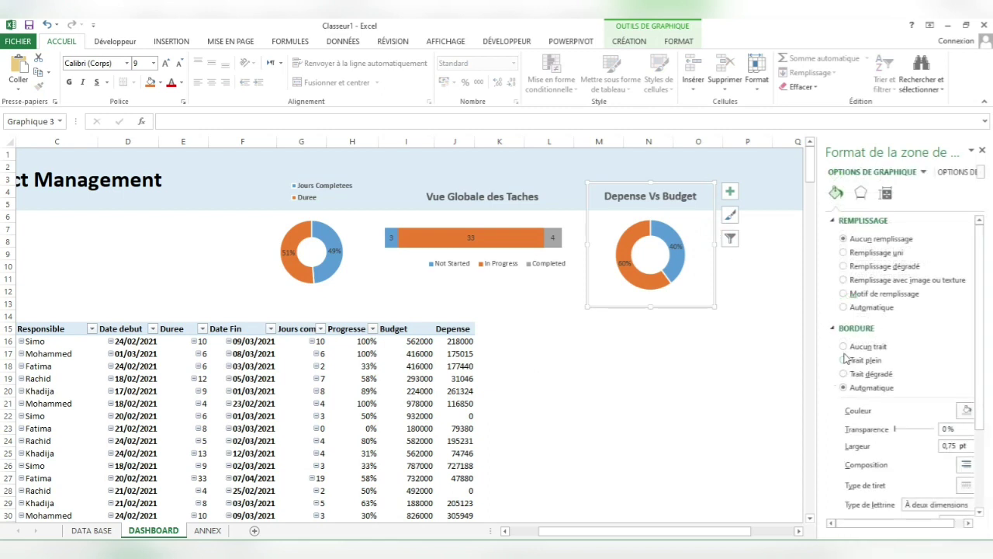
left_click(638, 392)
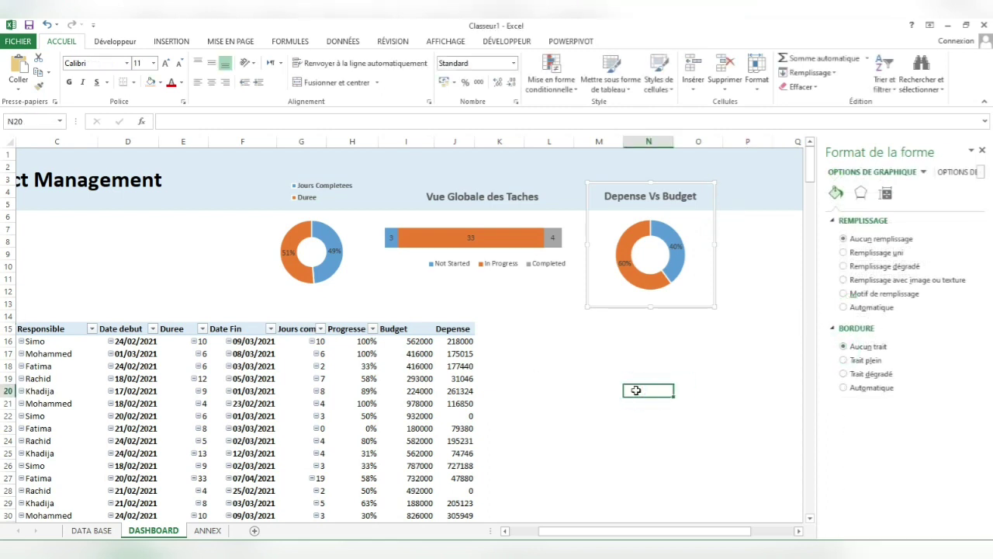
left_click(702, 223)
left_click(582, 379)
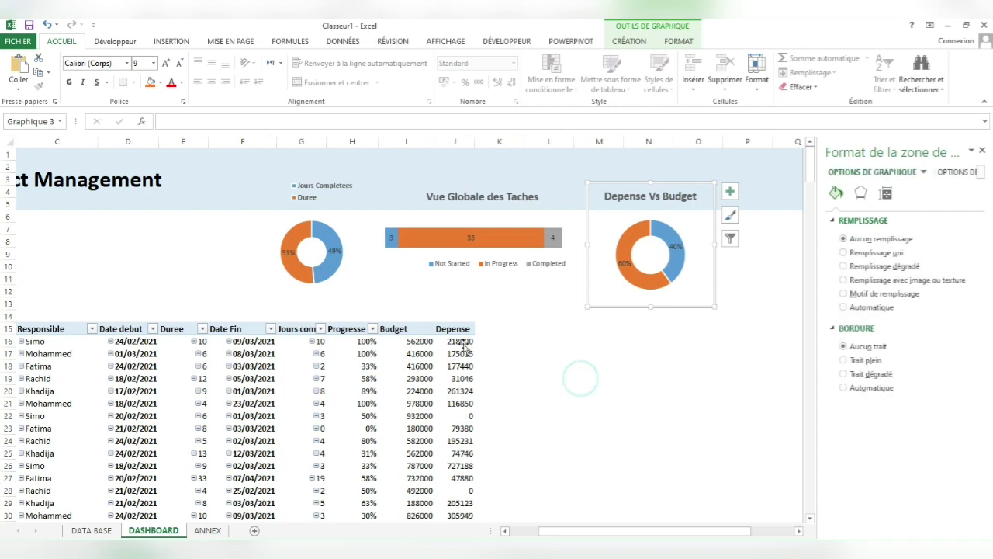
Step: Switch to the PMP workbook and examine the Project and Responsible slicers on its Dashboard sheet
scroll(334, 313, "left", 3)
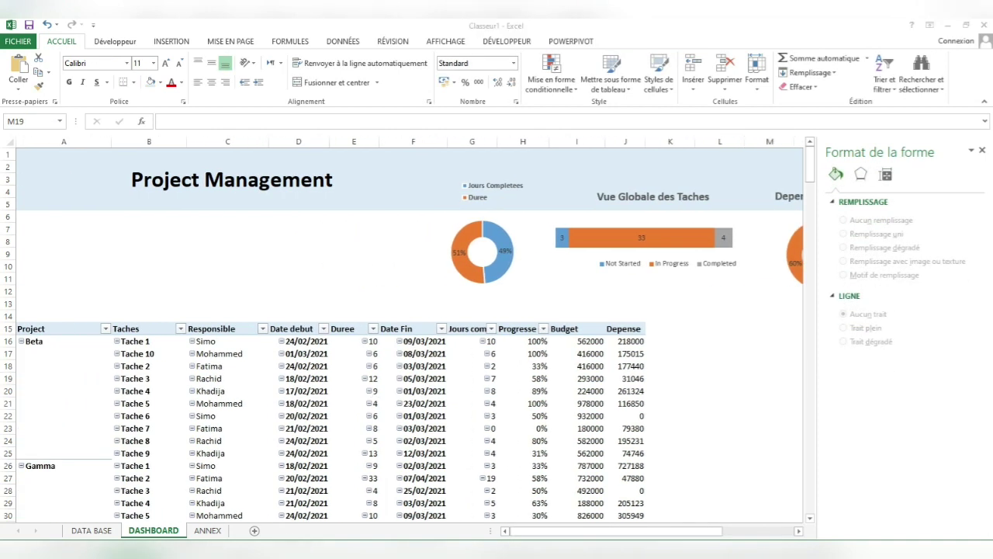
left_click(561, 525)
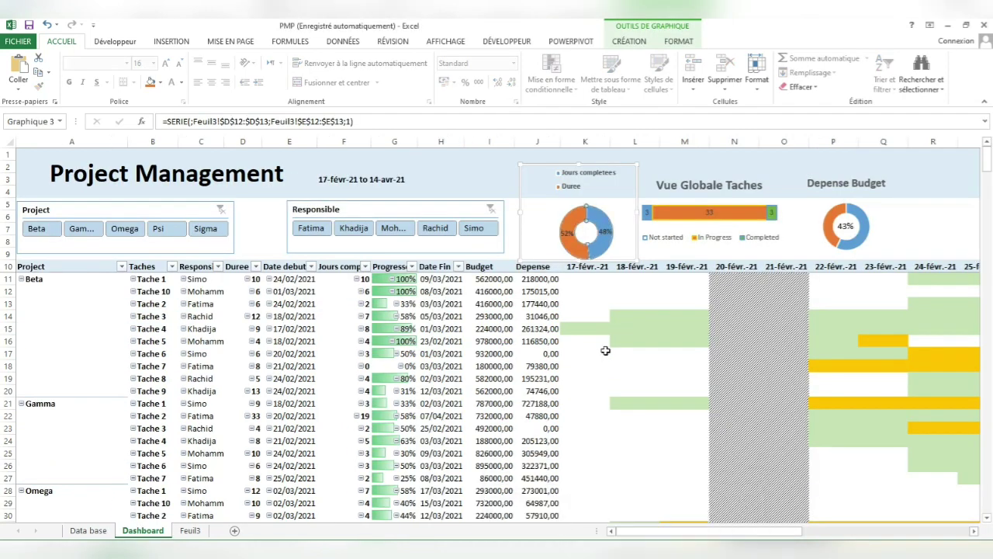
left_click(603, 350)
left_click(411, 242)
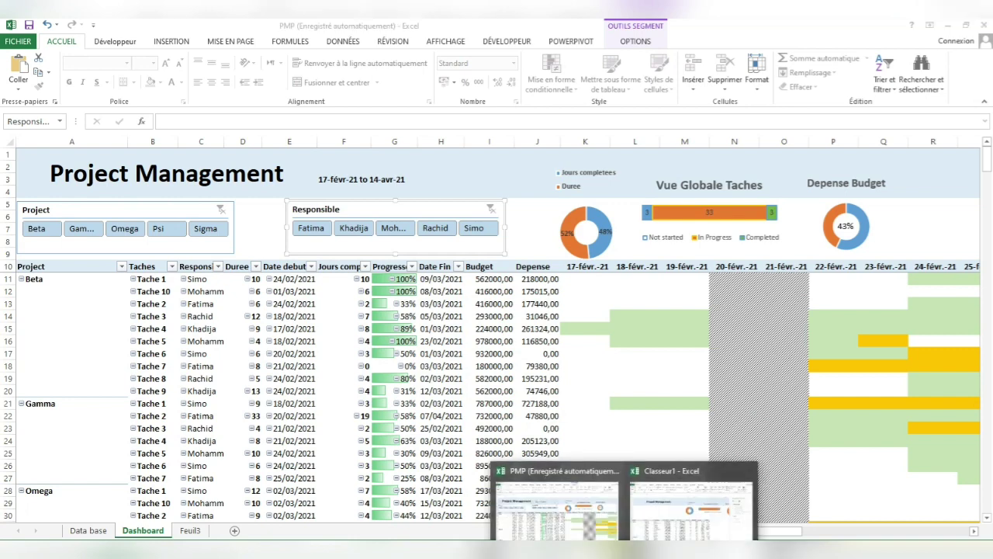
Step: Switch to the Classeur1 workbook and insert Project and Responsible slicers for the pivot table on the DASHBOARD sheet
left_click(698, 524)
left_click(328, 278)
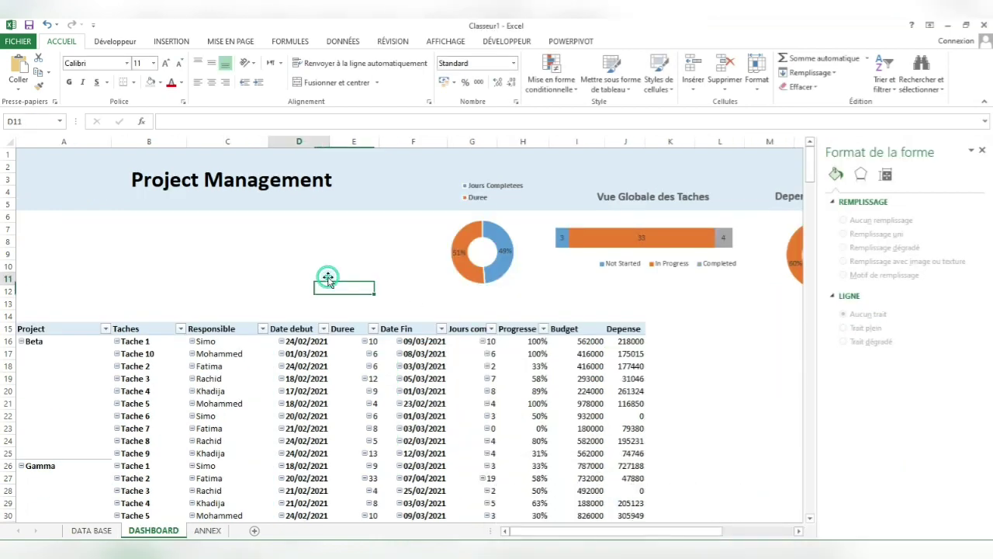
left_click(336, 366)
left_click(245, 368)
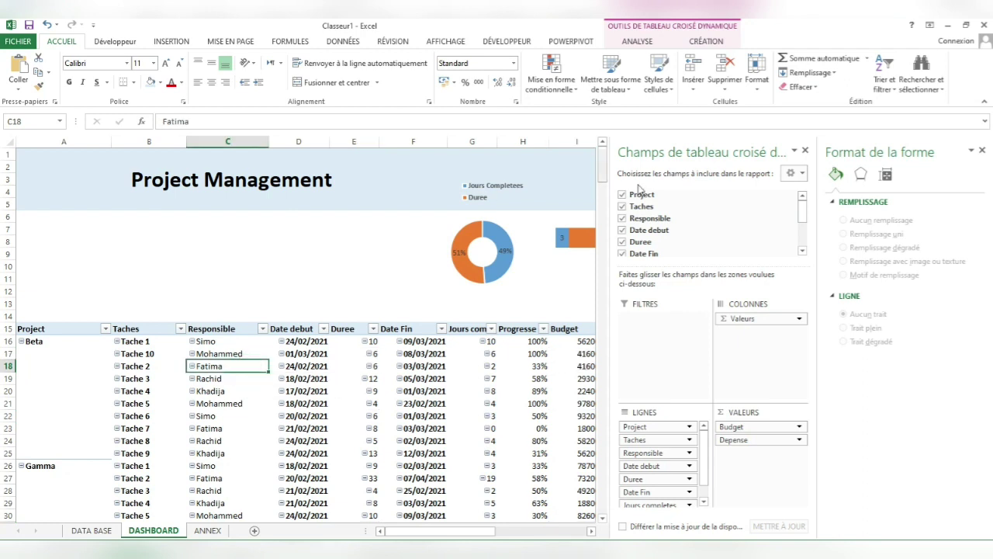
left_click(982, 152)
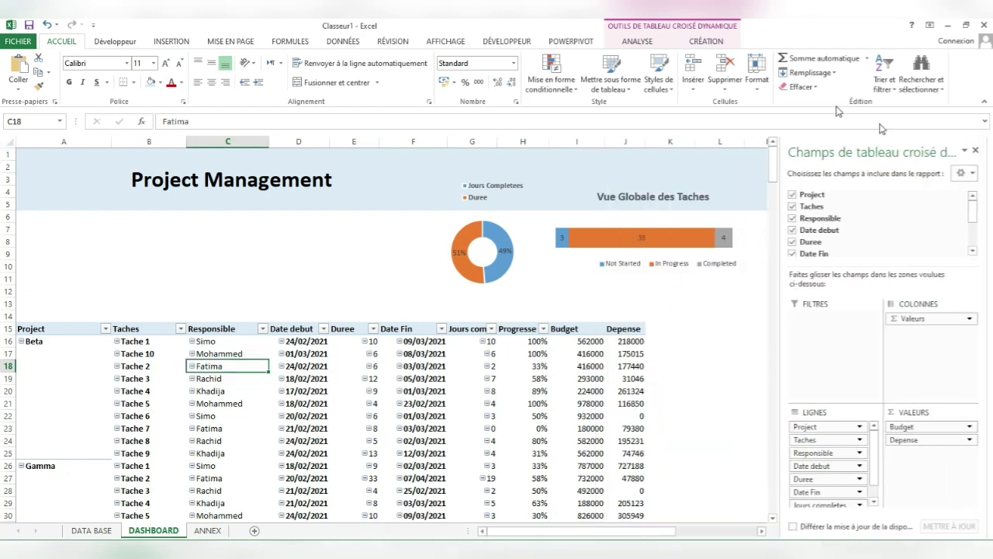
left_click(704, 43)
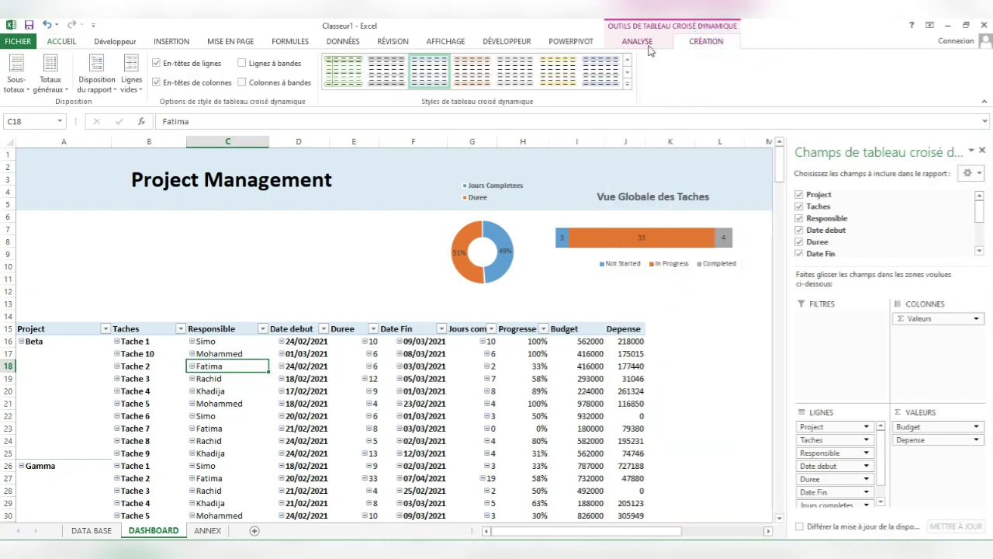
left_click(640, 43)
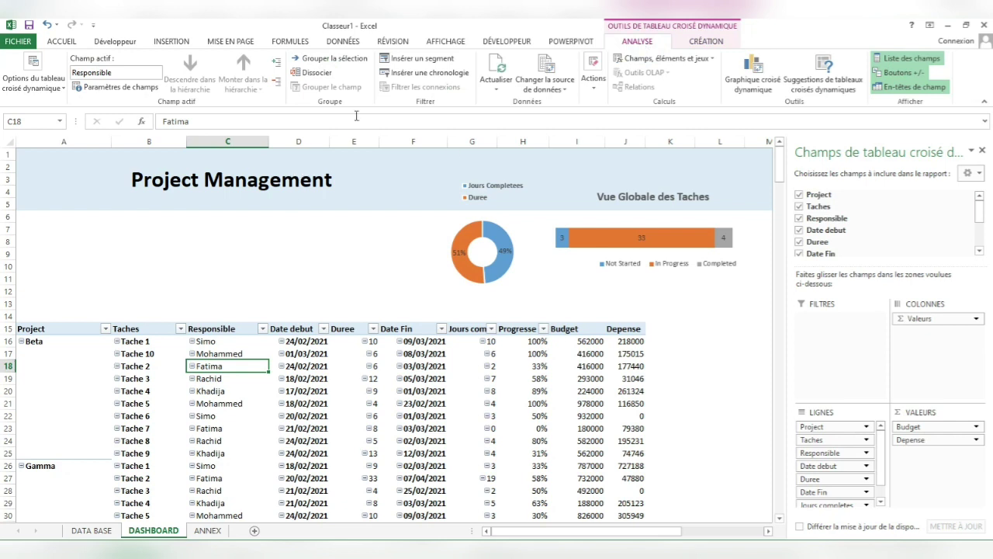
left_click(414, 62)
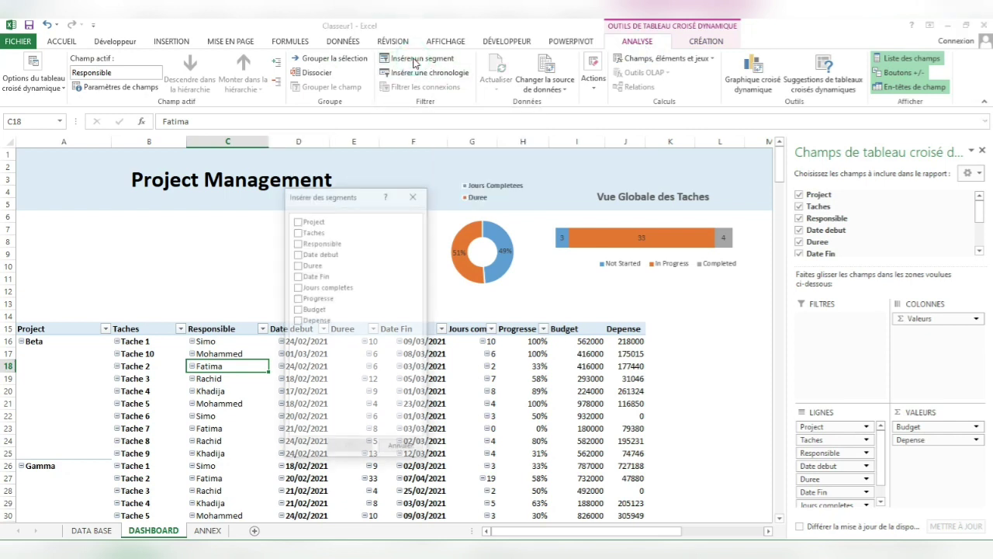
left_click(298, 222)
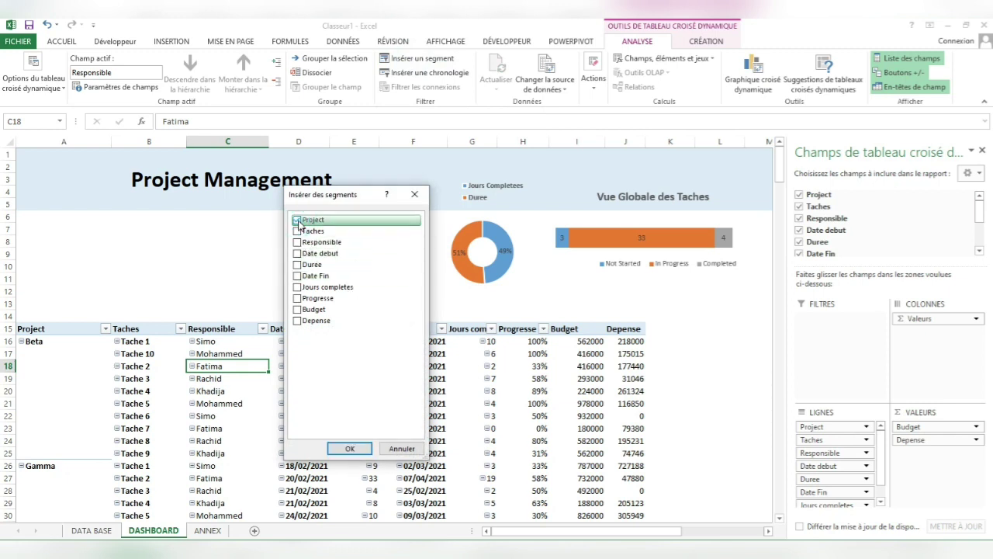
left_click(297, 242)
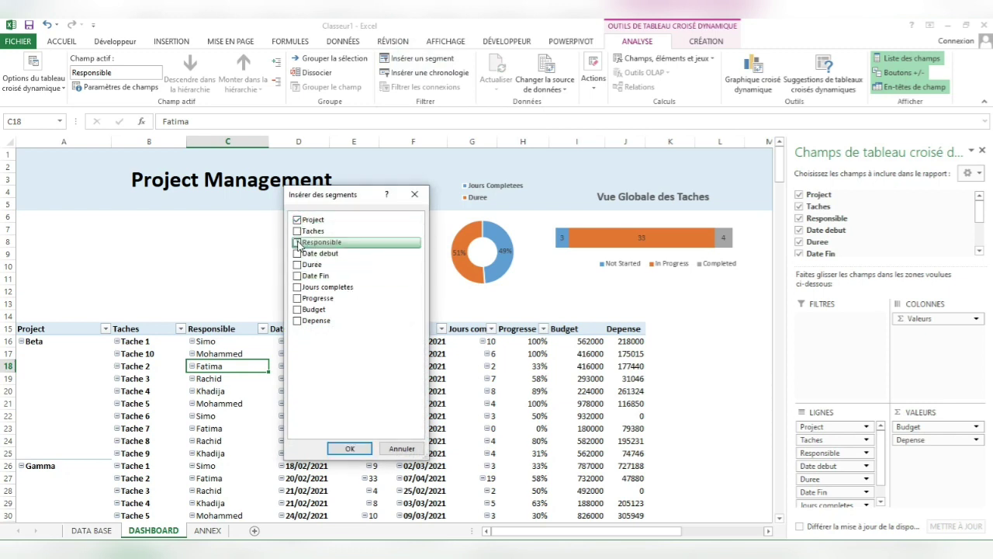
left_click(349, 450)
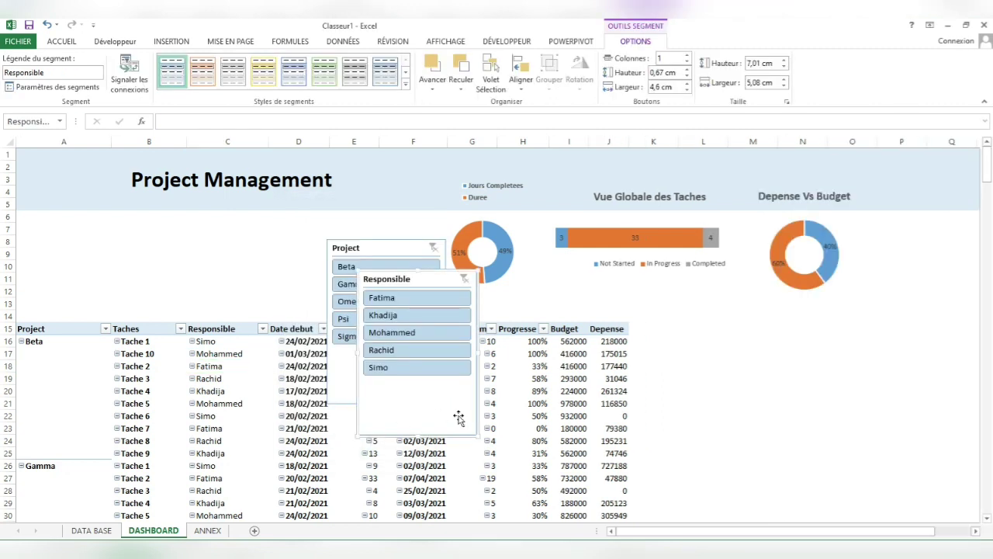
Step: Set both the Responsible and Project slicers to display their items in 5 columns
left_click(687, 56)
left_click(686, 56)
left_click(687, 56)
left_click(686, 56)
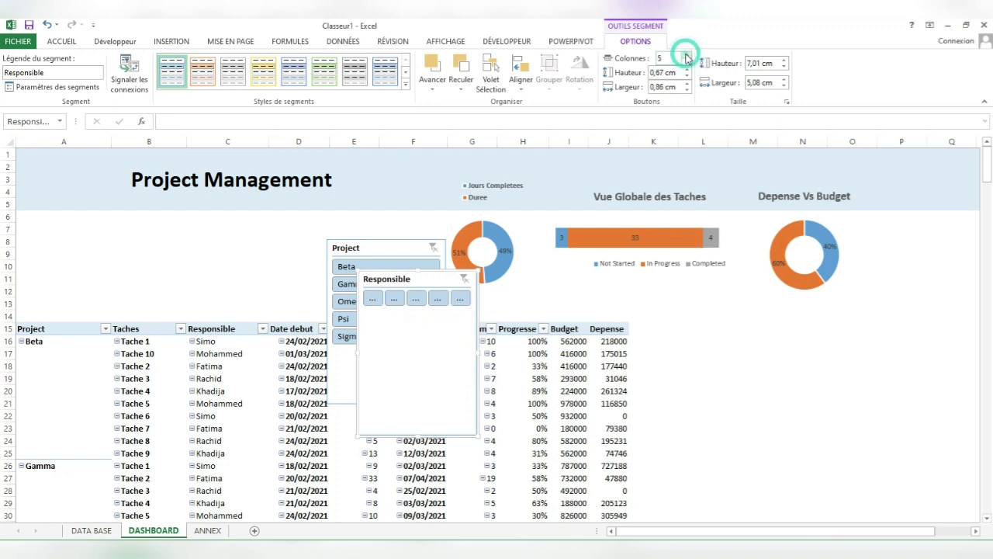
left_click(335, 379)
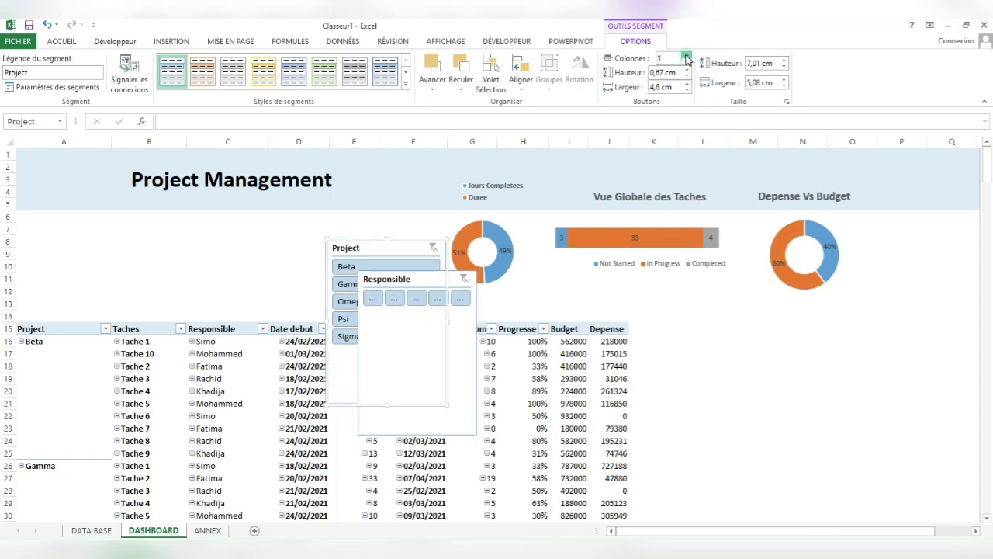
left_click(687, 57)
left_click(687, 57)
left_click(686, 57)
left_click(686, 57)
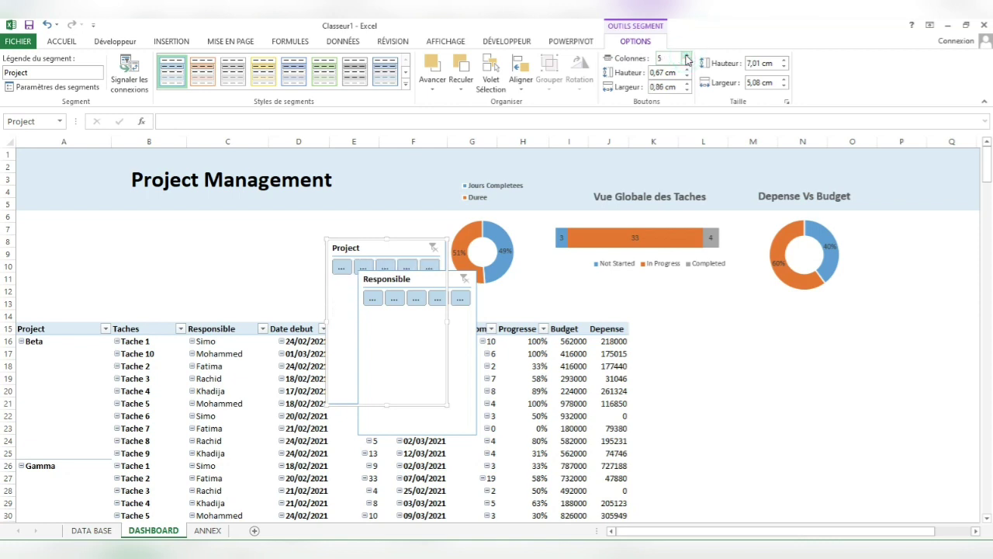
Step: Move the Responsible slicer clear of the Project slicer and resize it to about 2.22 cm high and 8.55 cm wide
left_click(456, 350)
left_click_drag(452, 349, 579, 338)
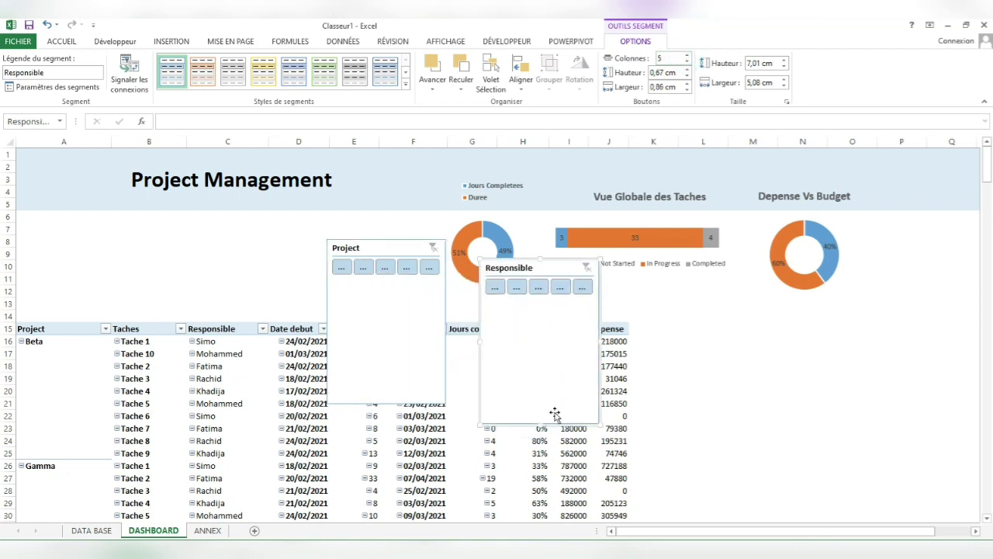
left_click_drag(538, 424, 547, 311)
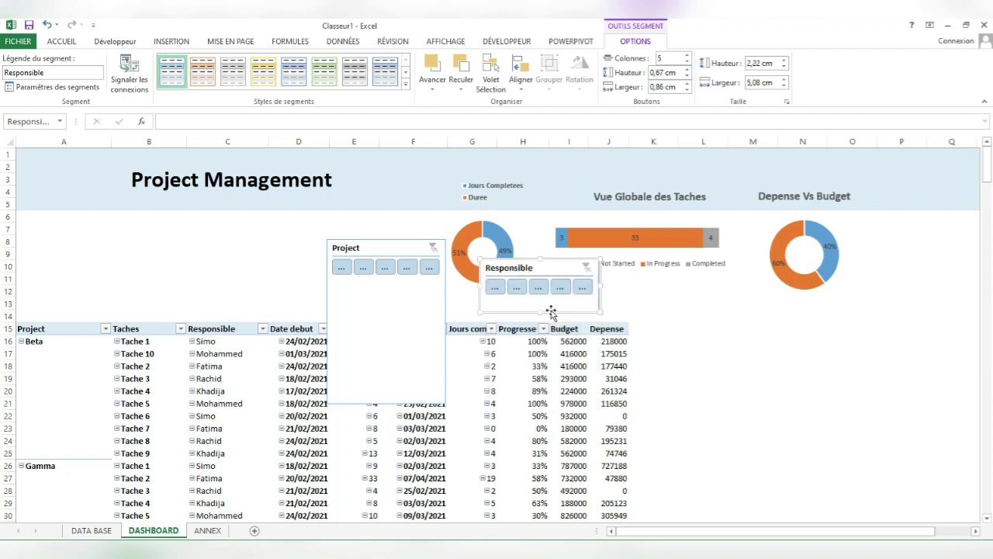
left_click_drag(600, 285, 681, 285)
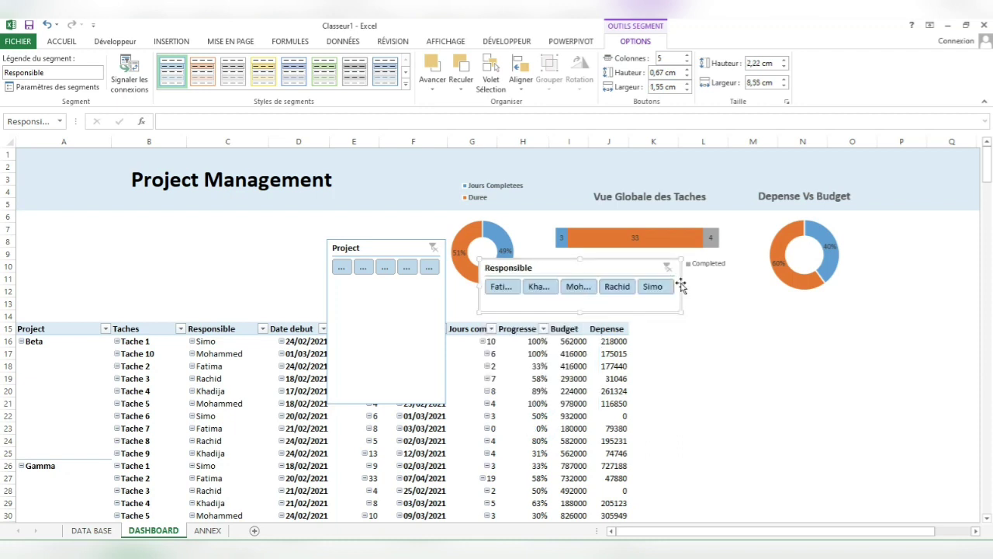
Step: Resize the Project slicer to about 2.67 cm high and 8.1 cm wide
left_click(409, 341)
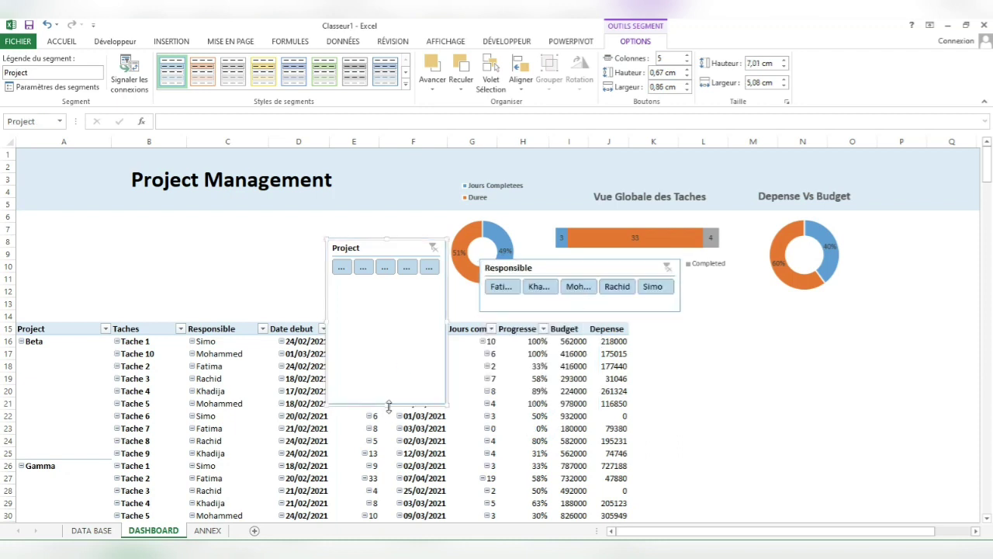
left_click_drag(389, 404, 390, 302)
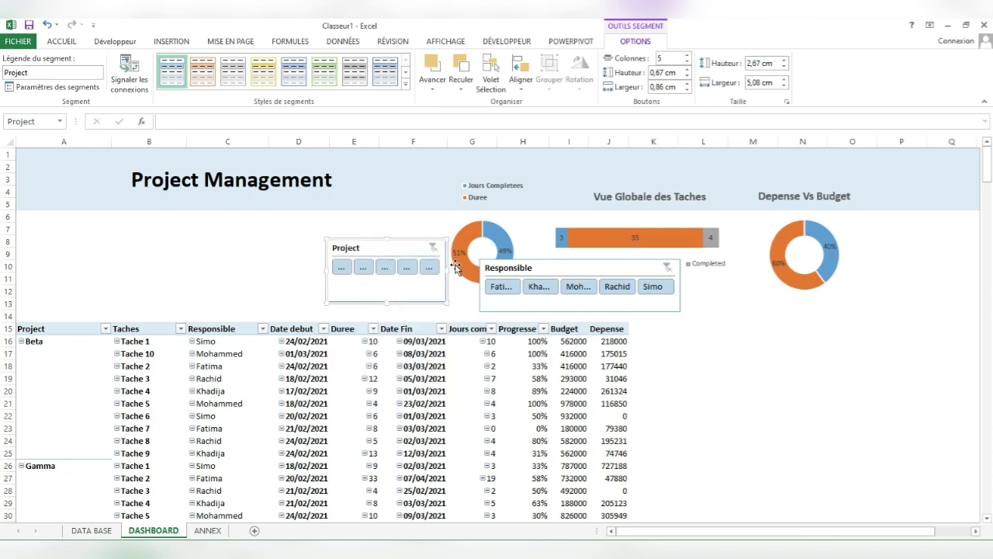
left_click_drag(450, 271, 521, 273)
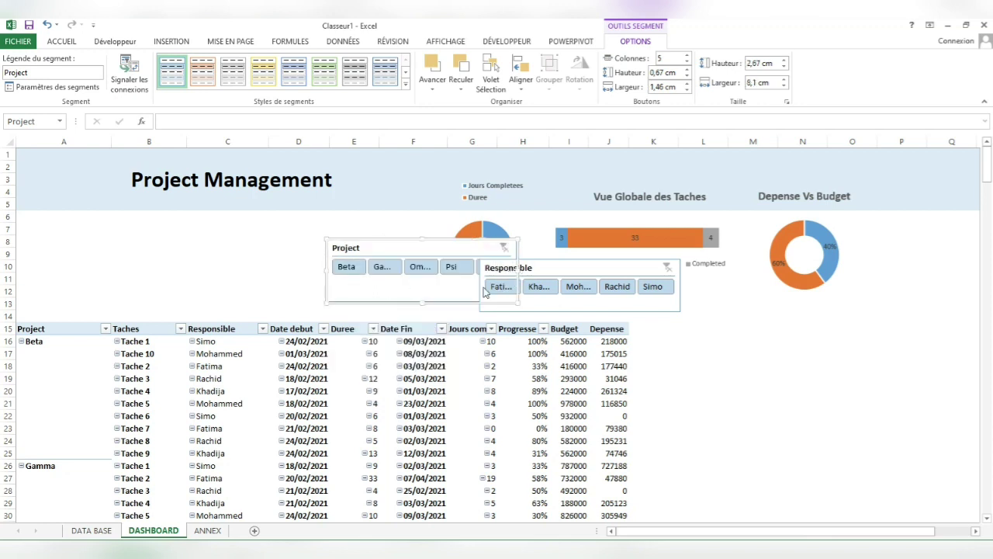
Step: Place the Project and Responsible slicers side by side under the title, about 8.68 and 8.55 cm wide, ending at row 11
left_click_drag(350, 284, 162, 285)
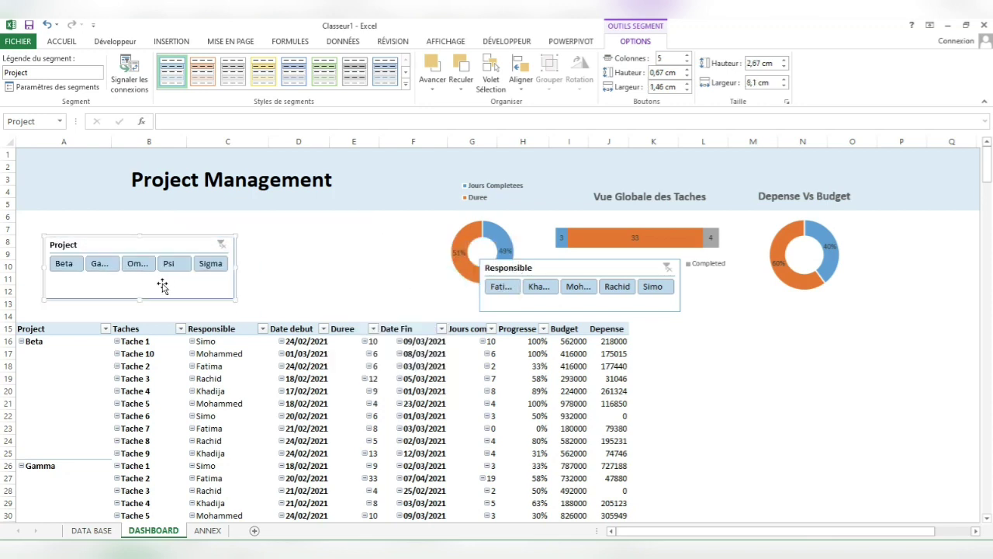
left_click_drag(236, 266, 187, 272)
left_click_drag(532, 303, 328, 283)
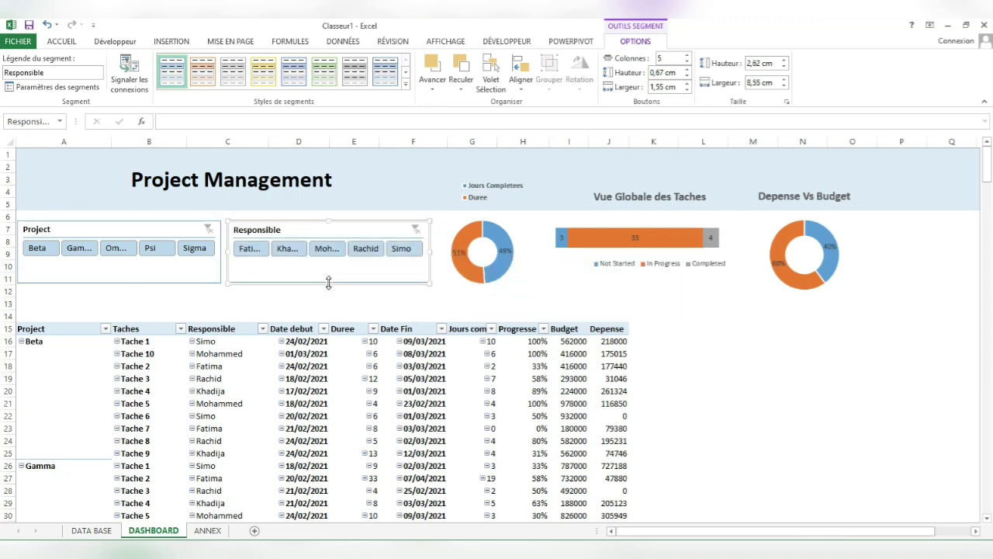
left_click(172, 277)
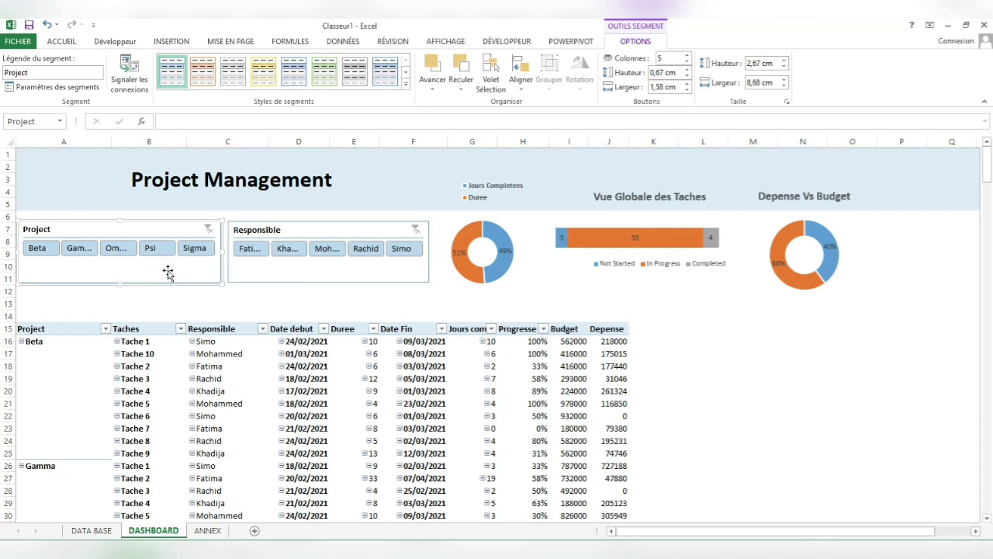
right_click(168, 270)
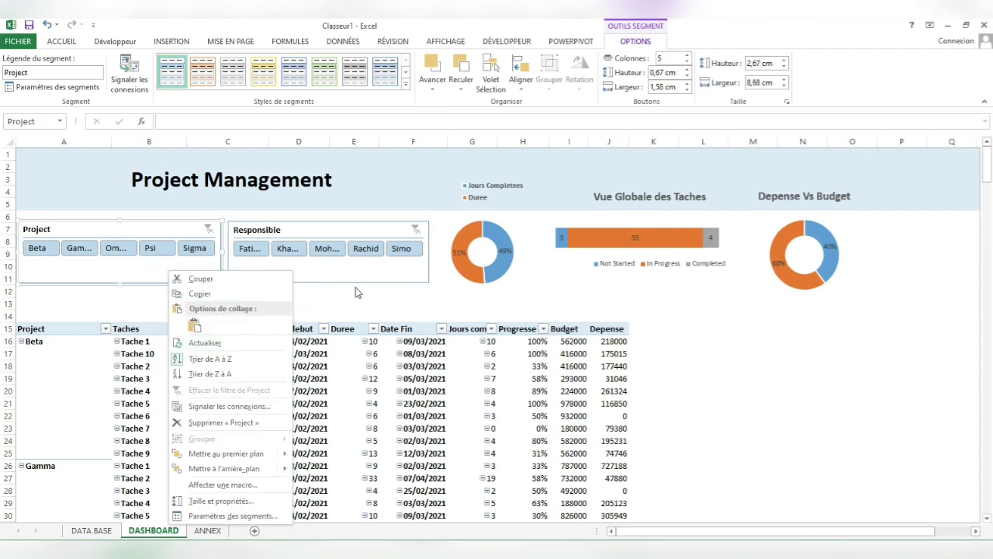
key("Escape")
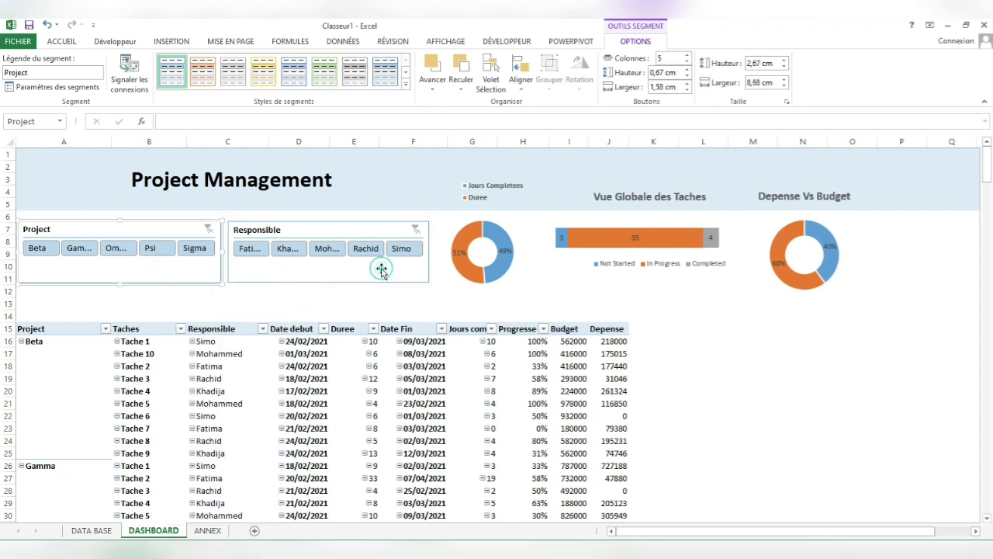
left_click(346, 287)
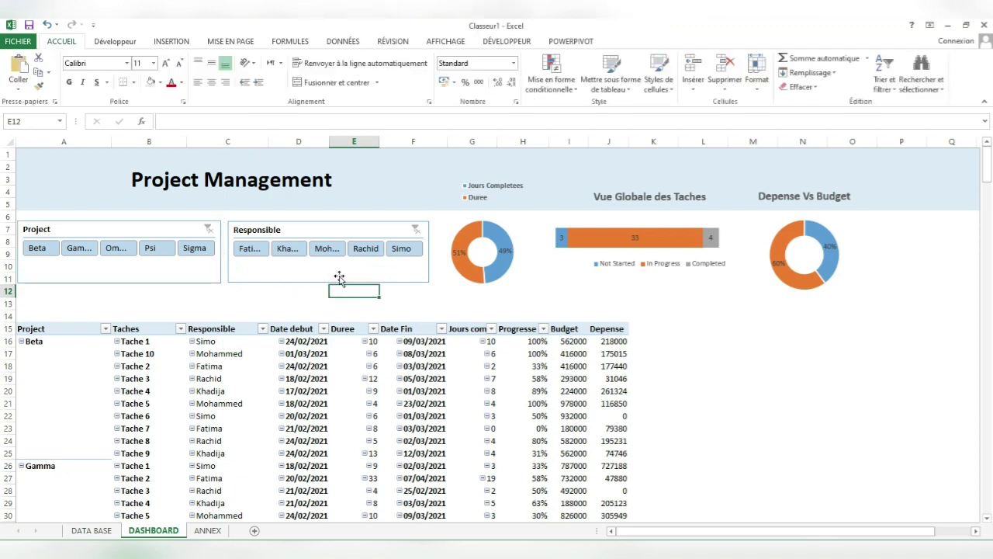
left_click(342, 268)
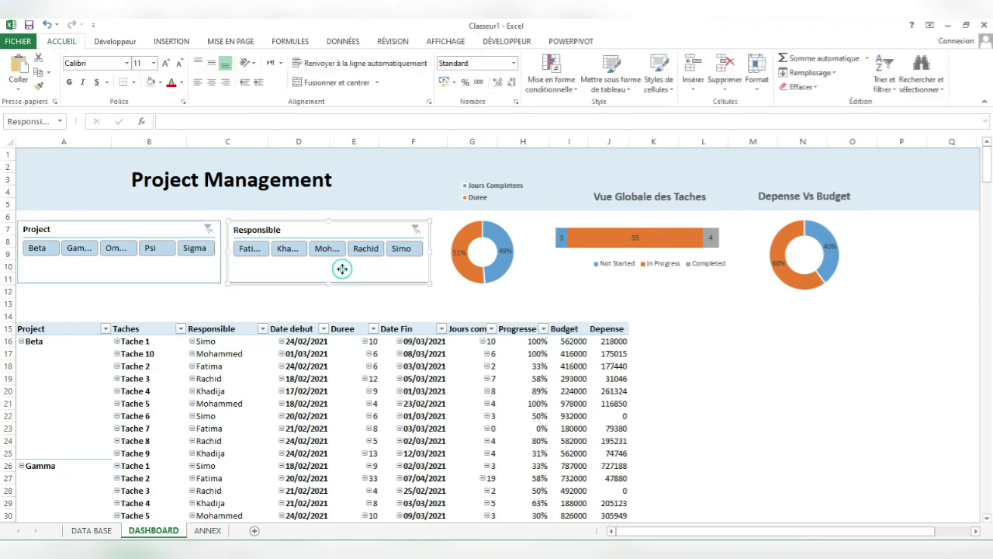
Step: Check the ANNEX pivot tables and connect the Project slicer to Tableau croisé dynamique4 and Tableau croisé dynamique5
left_click(208, 530)
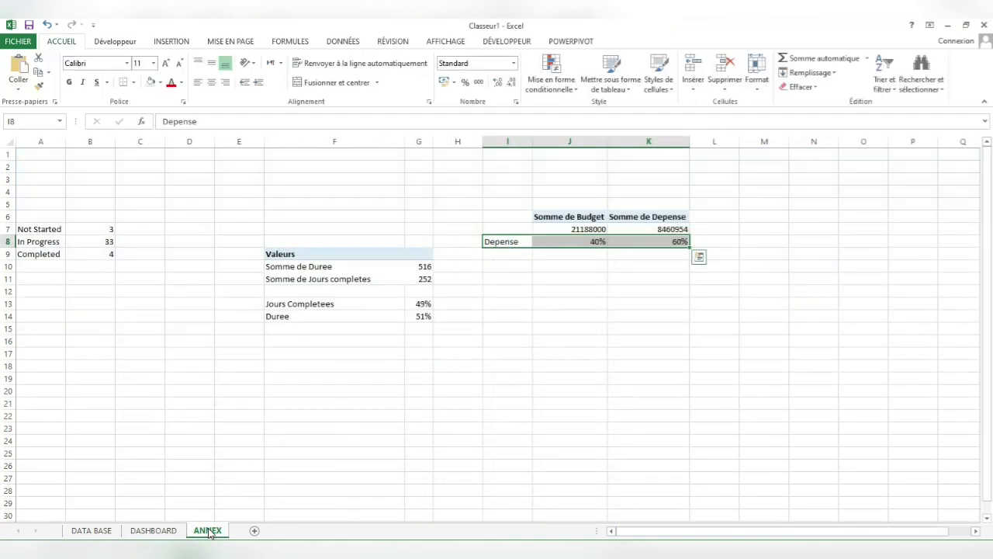
left_click(354, 254)
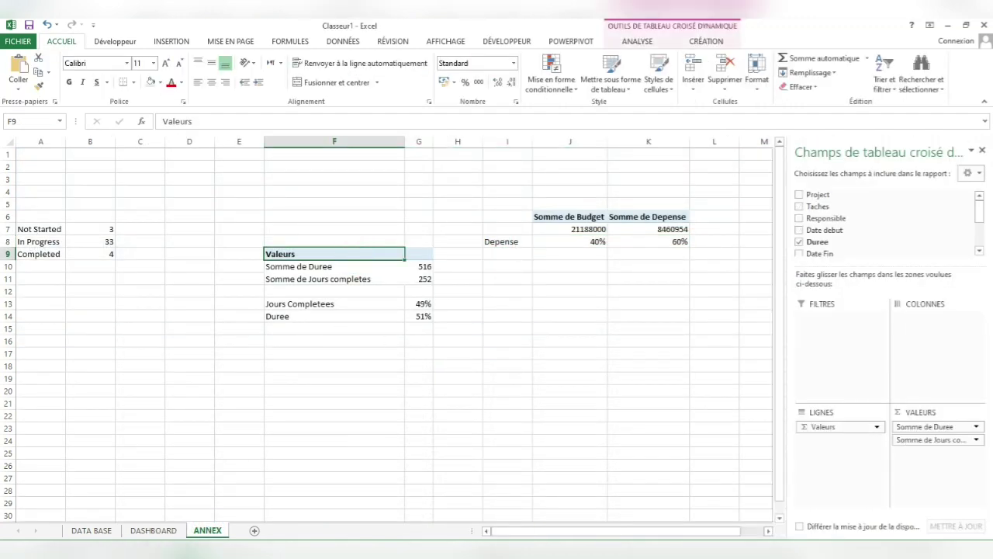
left_click(153, 532)
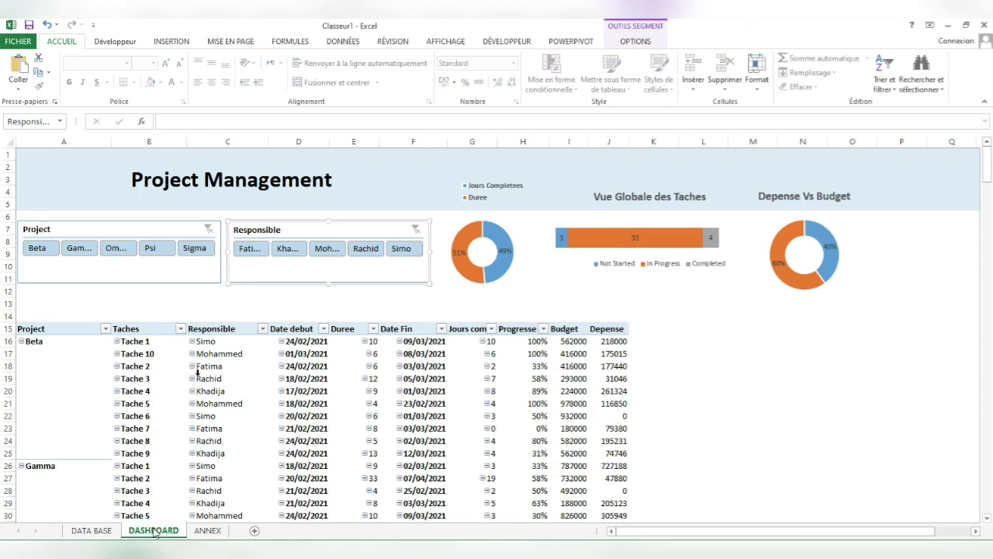
left_click(167, 270)
right_click(167, 268)
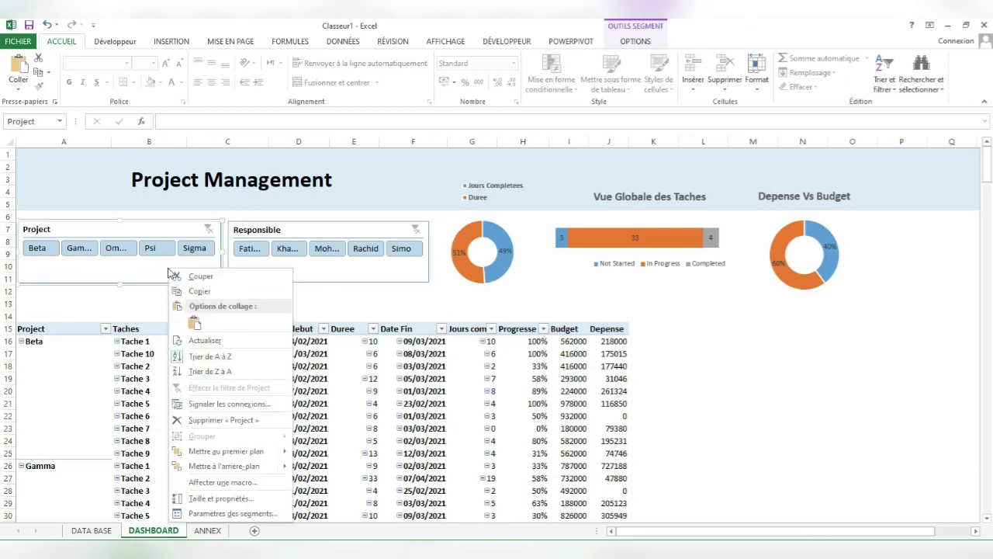
left_click(211, 404)
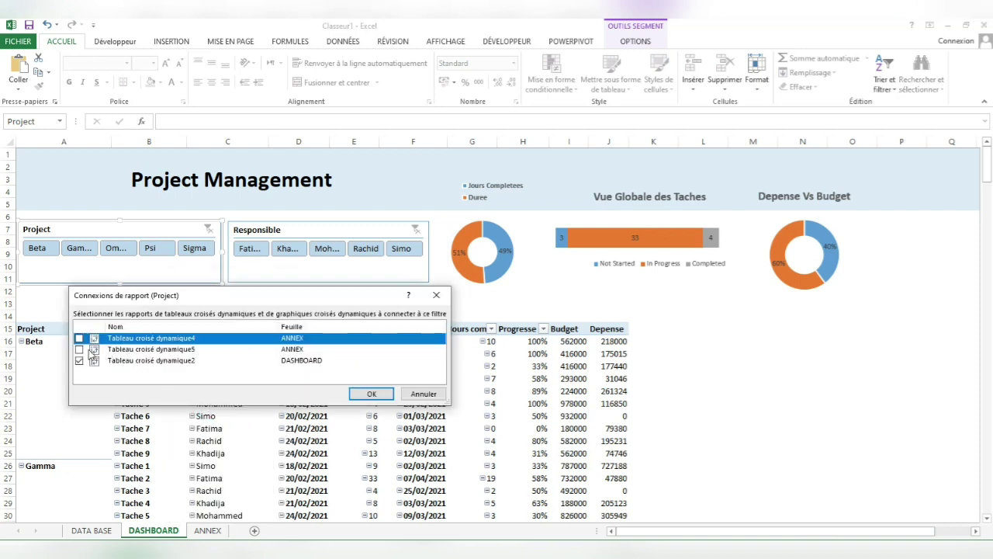
left_click(79, 349)
left_click(79, 339)
left_click(371, 393)
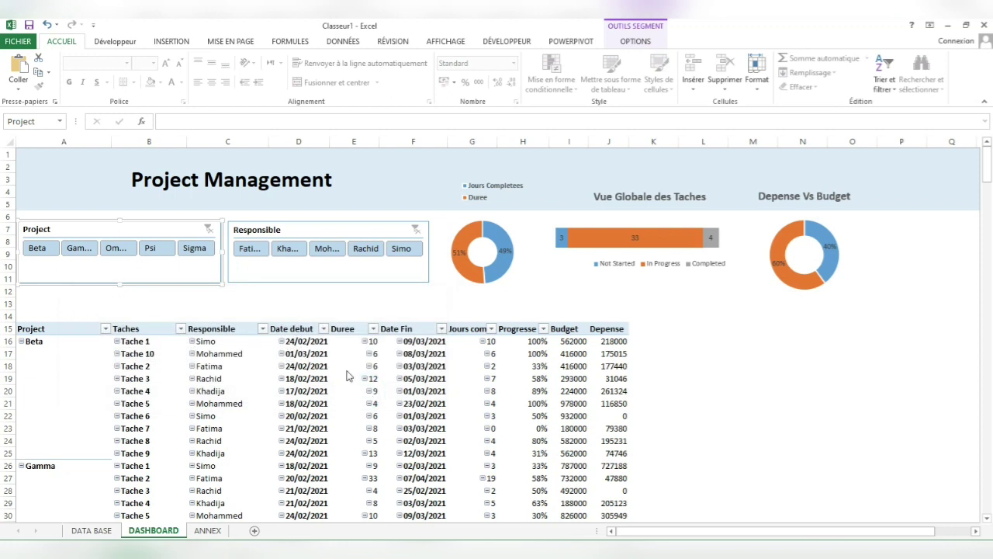
Step: Connect the Responsible slicer to the ANNEX pivot tables Tableau croisé dynamique4 and Tableau croisé dynamique5
right_click(280, 276)
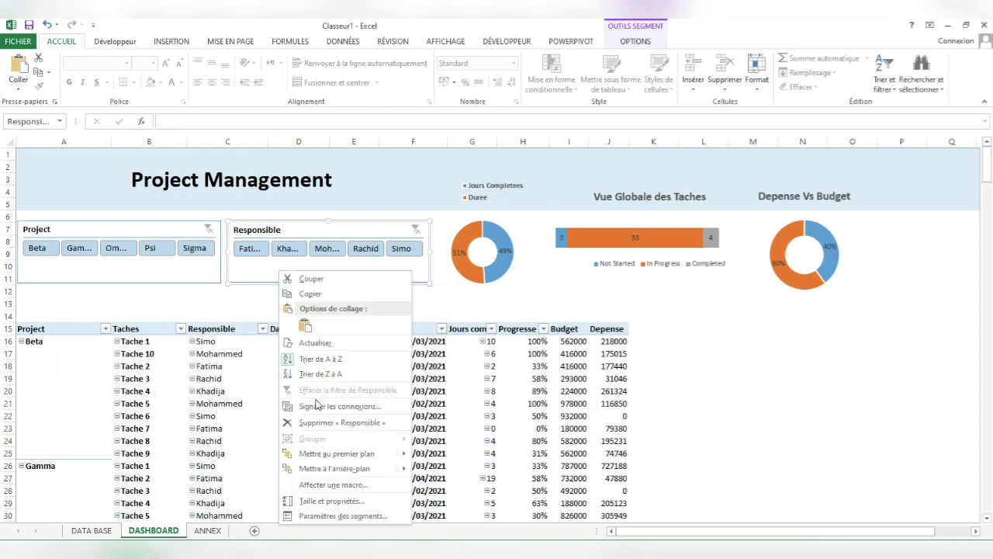
left_click(314, 406)
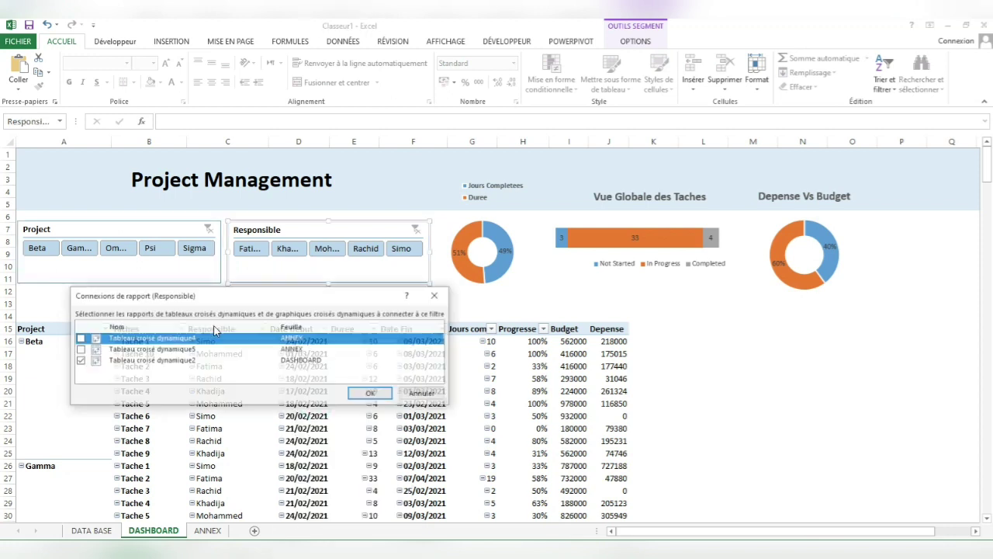
left_click(80, 350)
left_click(79, 339)
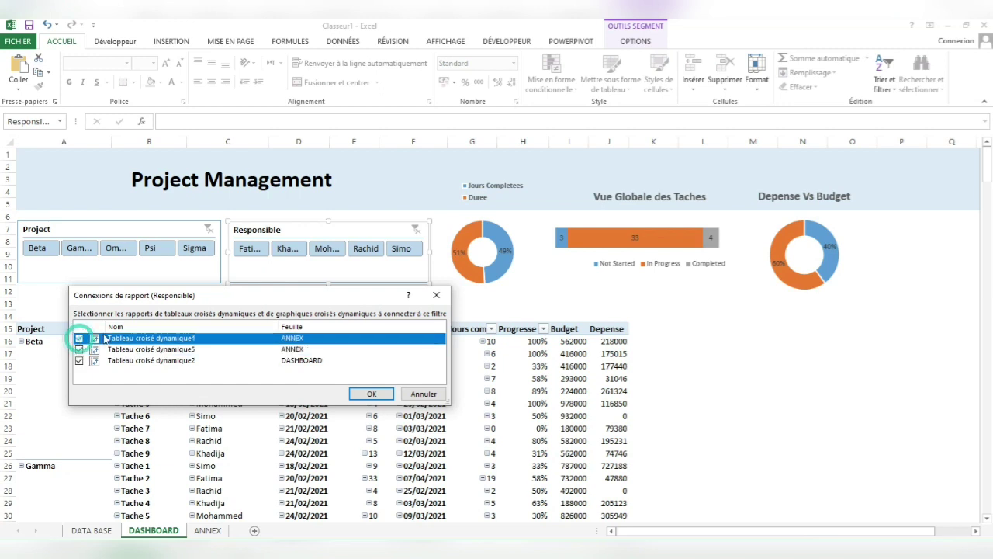
left_click(377, 392)
left_click(314, 305)
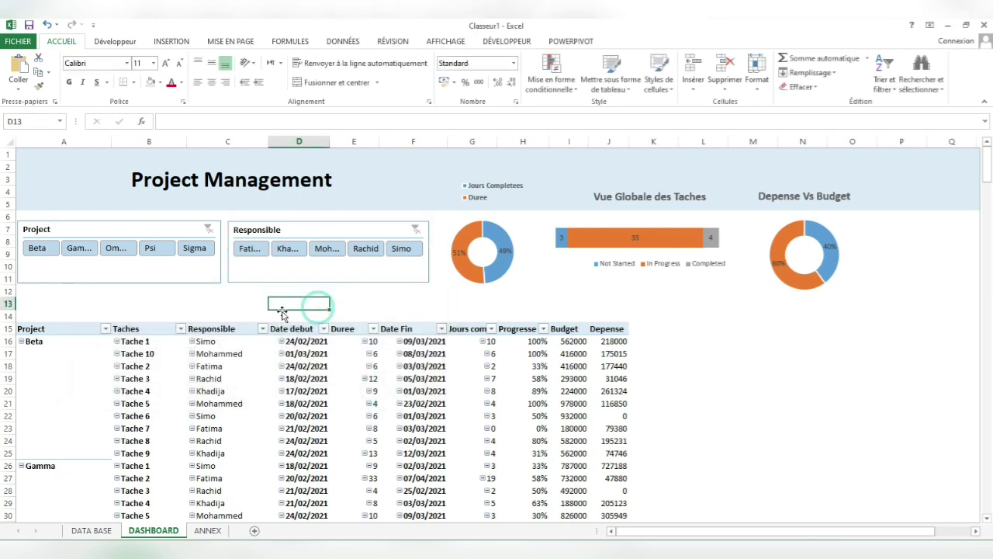
Step: Test the Project slicer on the dashboard by filtering to Beta and Sigma, and reselect all projects from Beta to Sigma
left_click(36, 251)
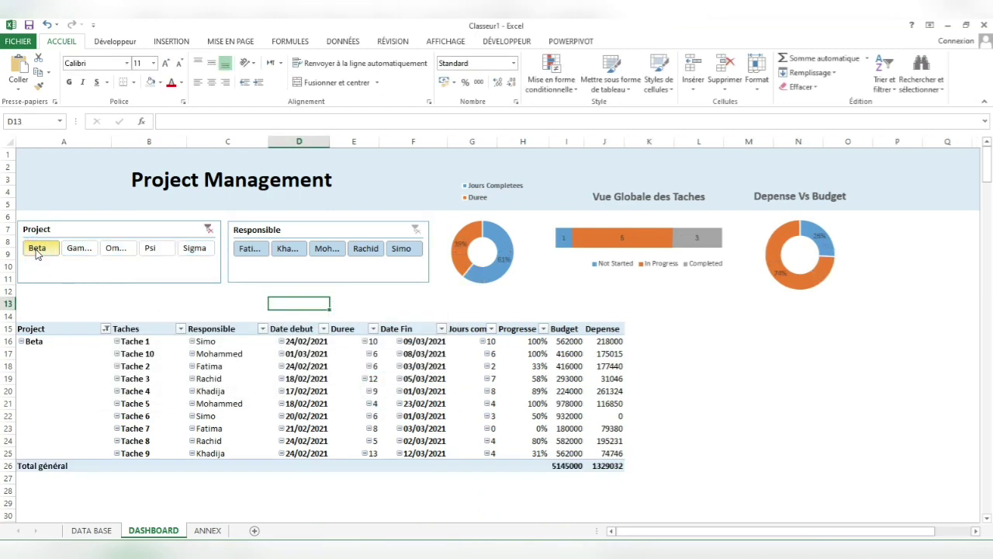
left_click_drag(37, 250, 132, 249)
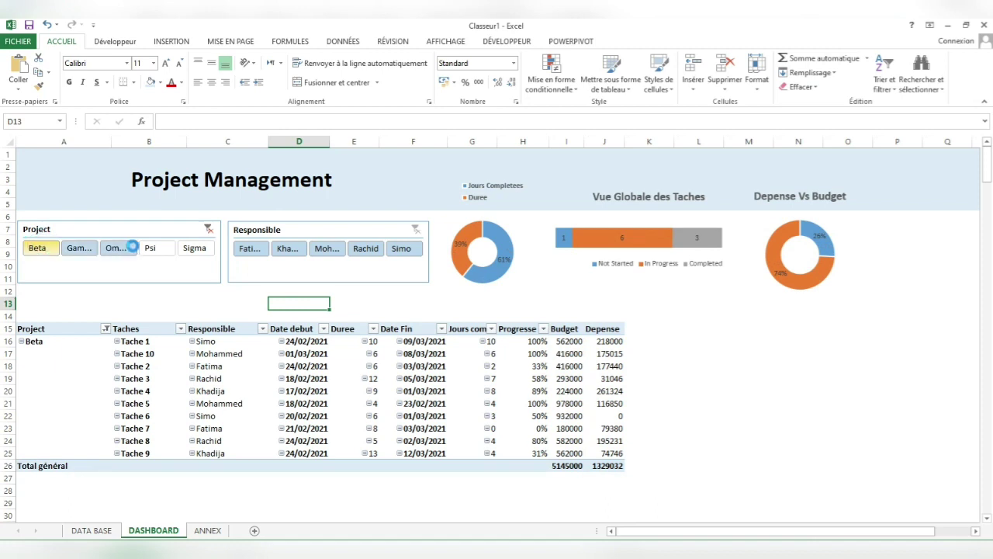
left_click(195, 249)
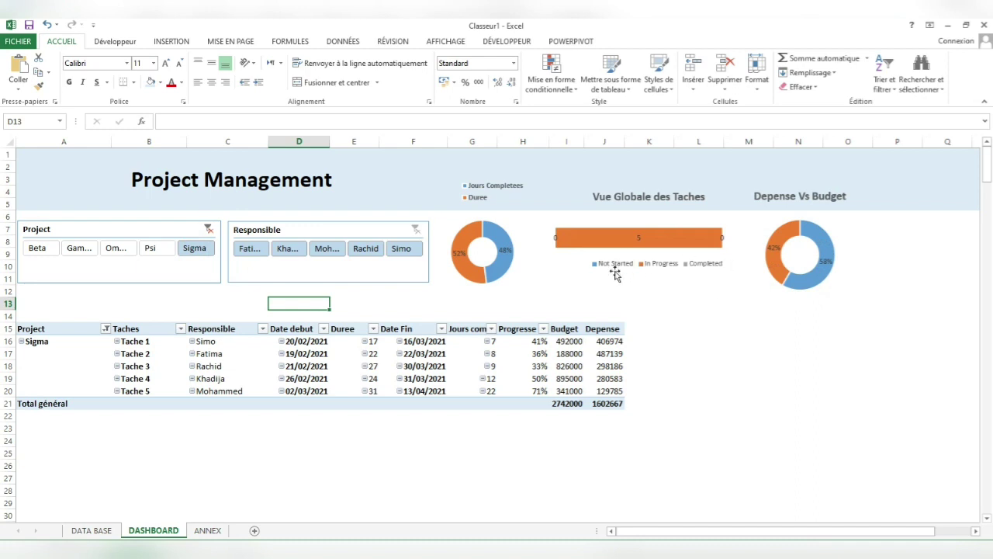
left_click(38, 248)
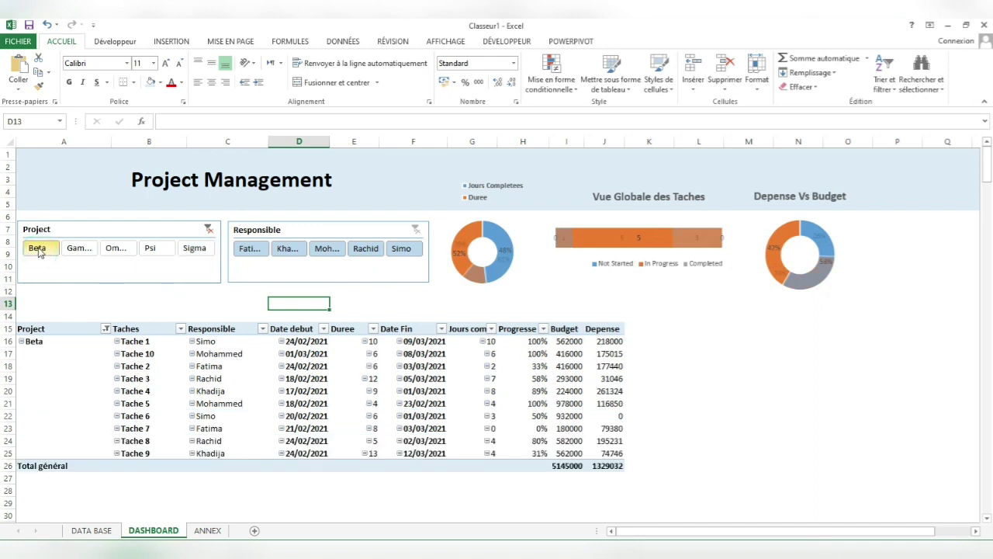
left_click_drag(37, 252, 198, 249)
left_click(710, 396)
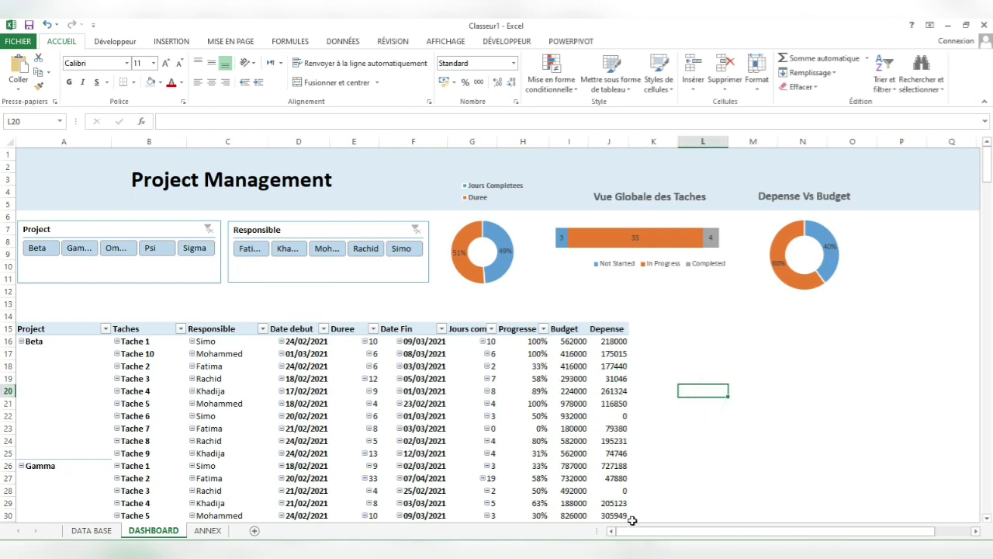
Step: Switch to the PMP workbook and examine the formula behind the first timeline date in K10
left_click(570, 515)
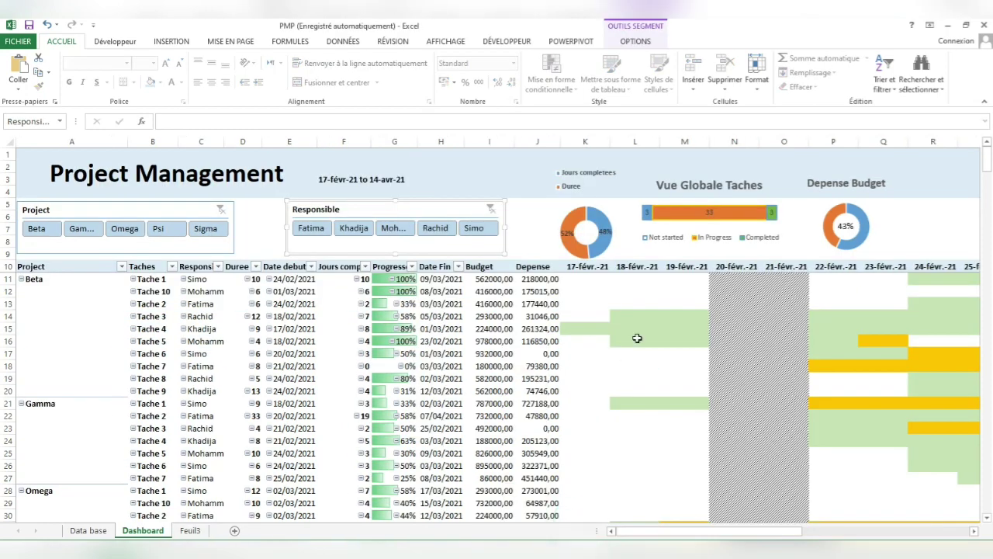
left_click(565, 400)
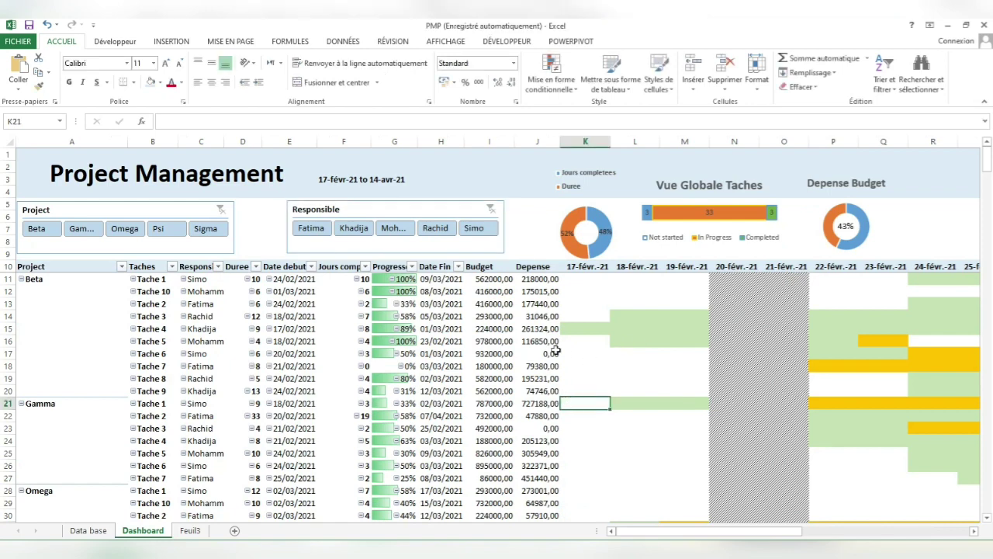
mouse_move(556, 352)
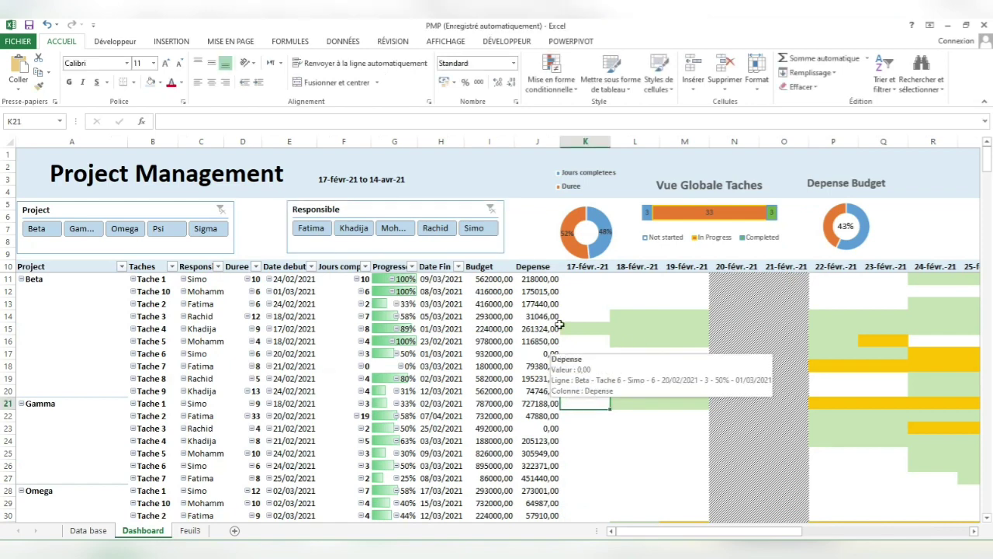
mouse_move(590, 271)
left_mouse_down()
mouse_move(863, 280)
mouse_move(585, 273)
left_mouse_up()
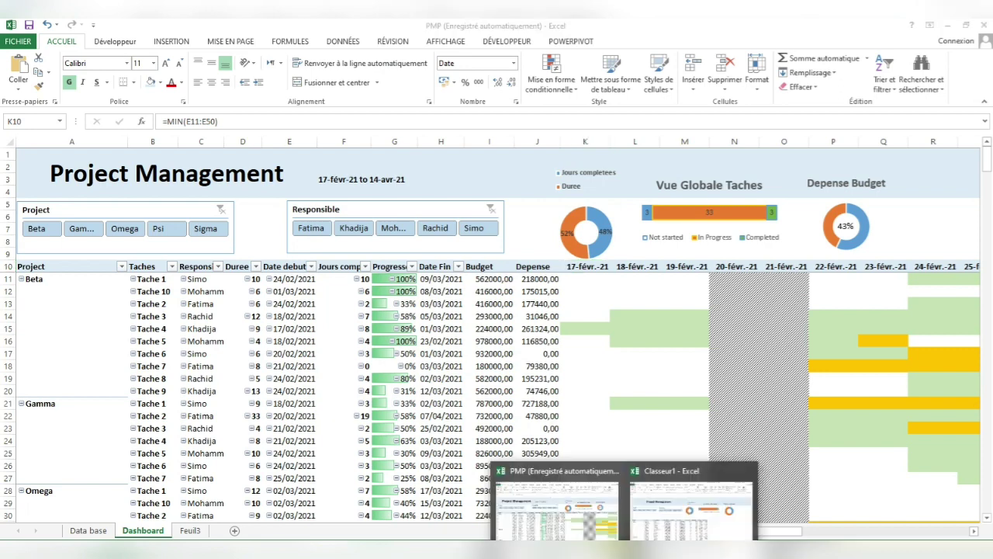
Step: Return to the Classeur1 workbook and enter =MIN(D16:D55) in K15, beside the Depense header, as the timeline's first date
left_click(667, 505)
left_click(647, 329)
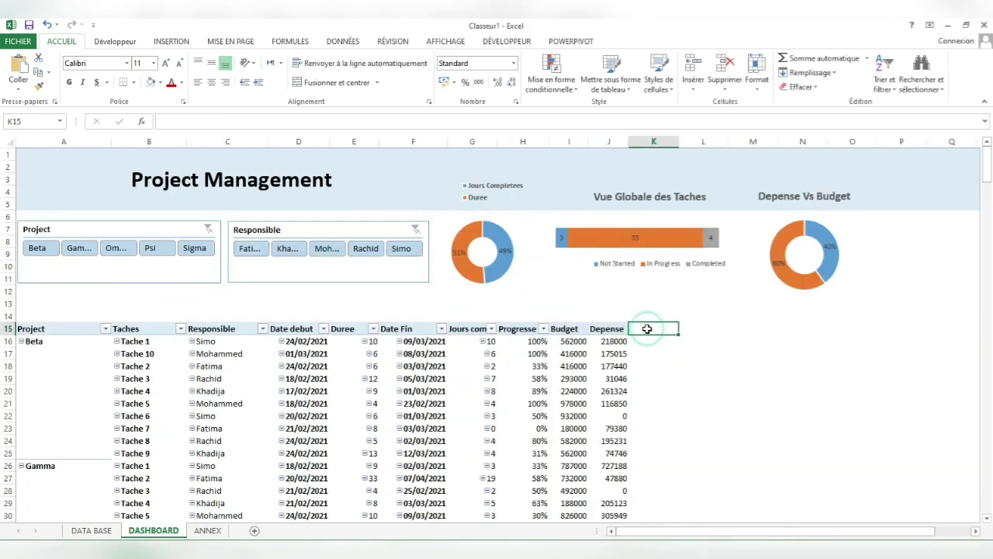
type("=m")
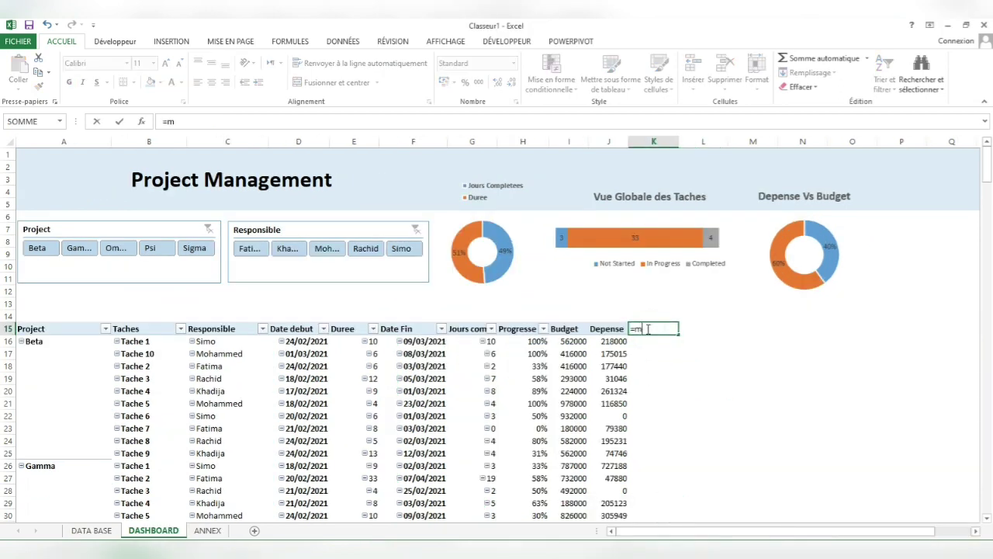
type("in")
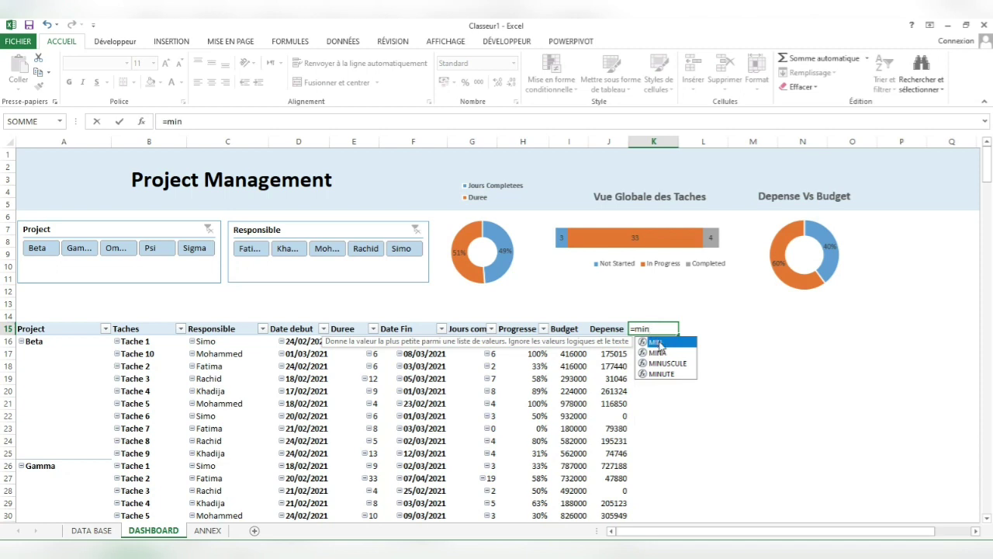
double_click(656, 342)
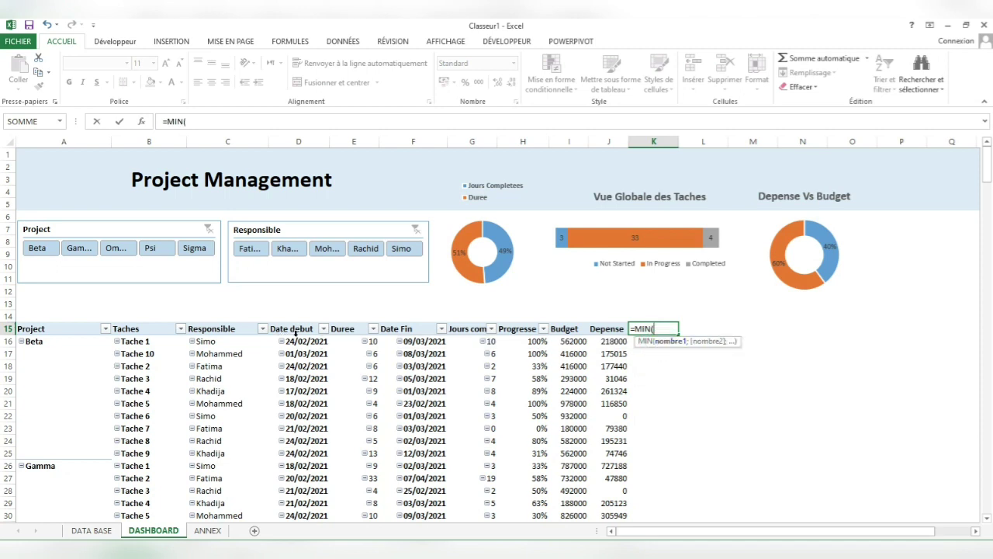
left_click_drag(302, 343, 299, 491)
left_click(236, 126)
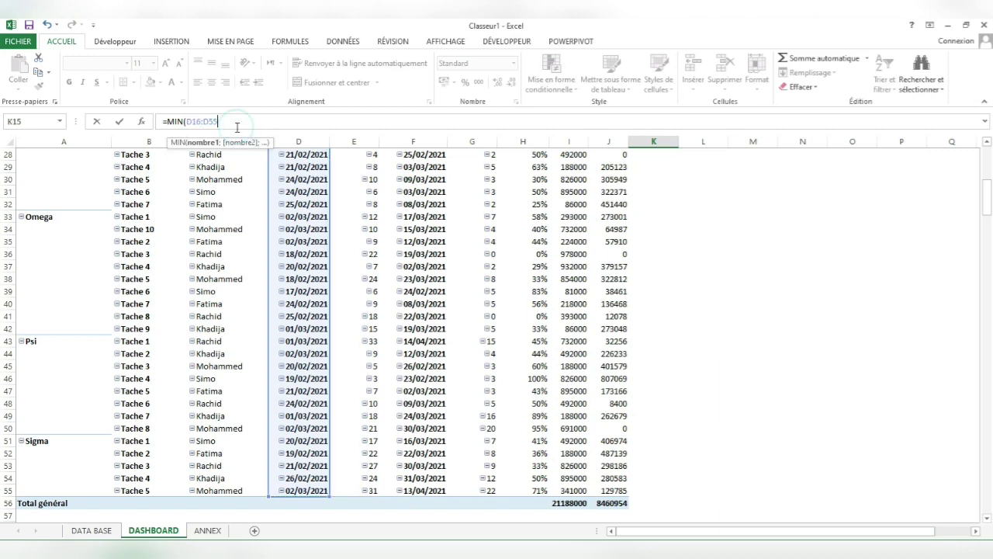
key("Return")
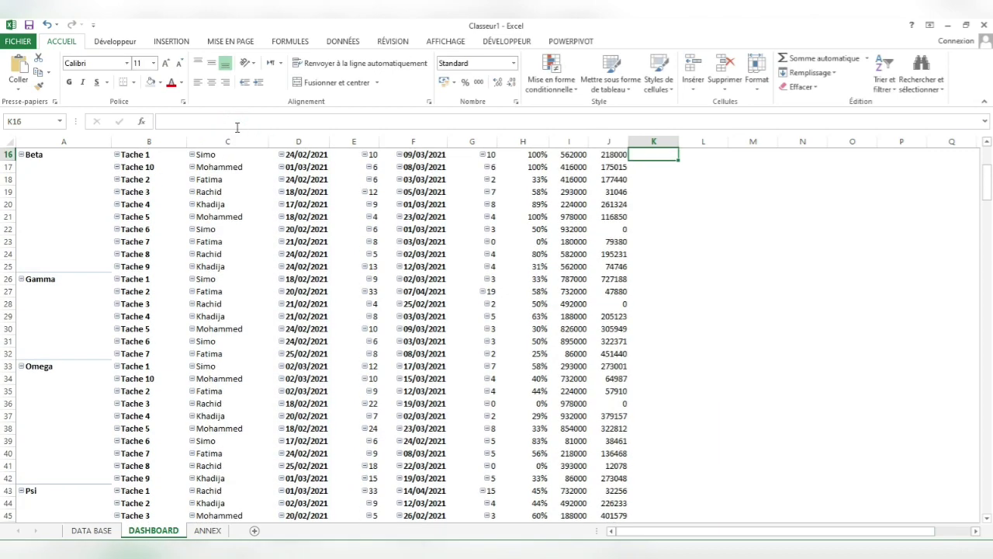
scroll(567, 149, "up", 5)
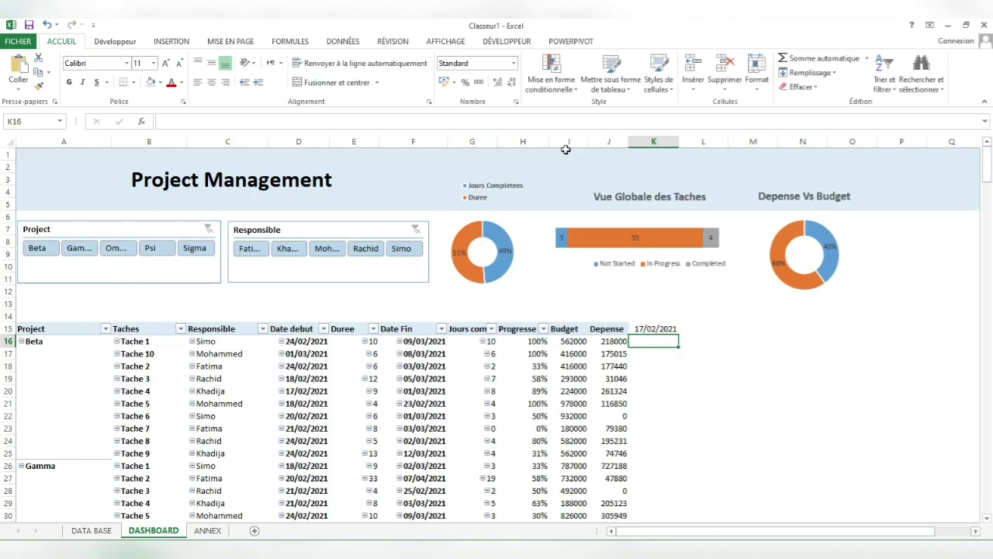
Step: Enter the next timeline date in L15 with the formula =K15+1
left_click(687, 327)
type("=")
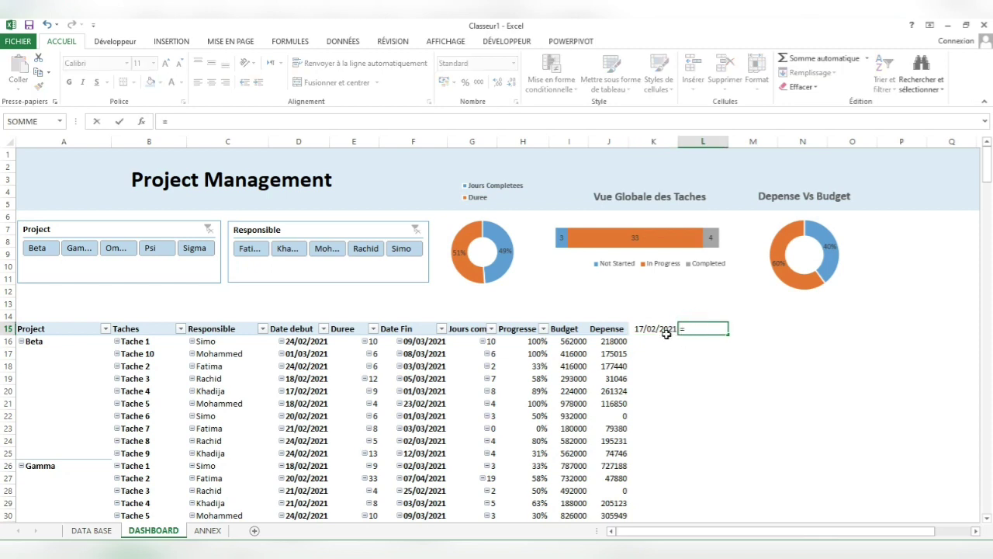
left_click(659, 329)
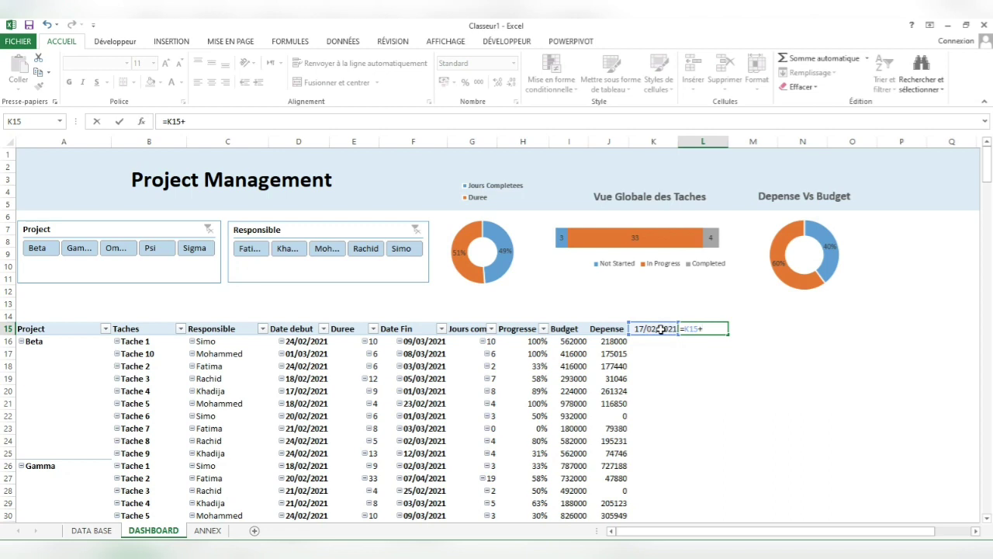
key("Return")
key("Return")
key("Return")
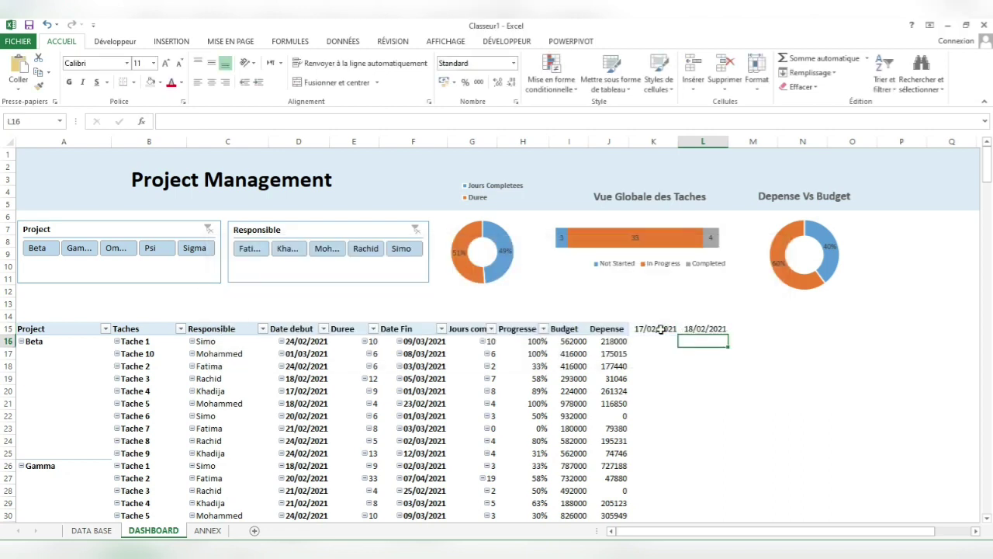
Step: Fill the L15 date formula across row 15 to extend the daily timeline header
left_click(713, 327)
left_click_drag(730, 334, 915, 340)
left_click_drag(851, 531, 525, 537)
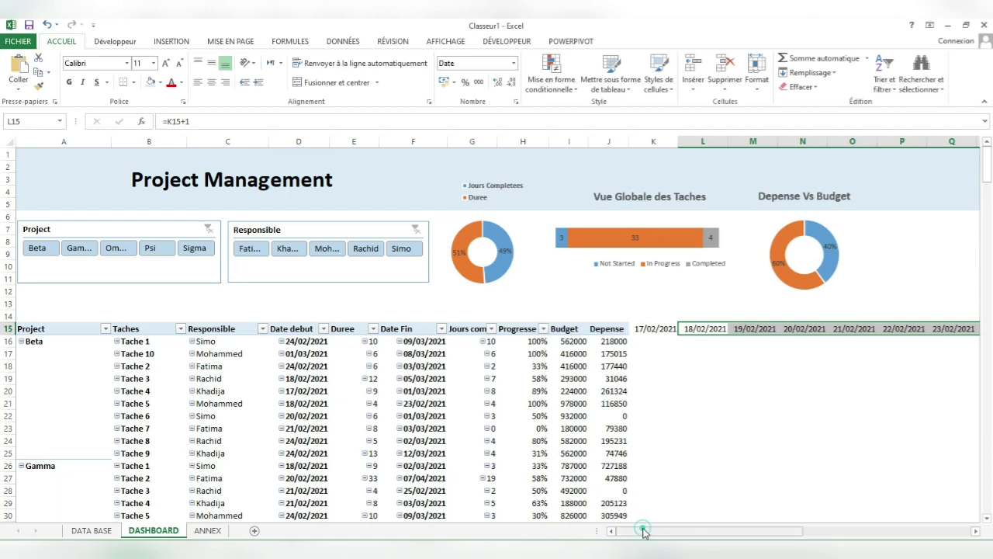
left_click_drag(643, 533, 694, 532)
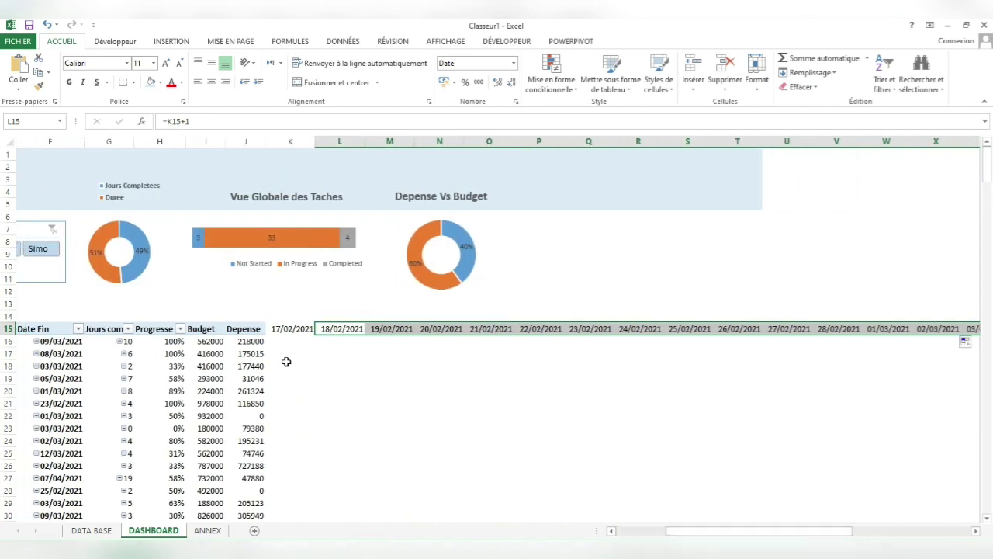
Step: Copy the Depense header's formatting onto the timeline dates in row 15, starting at K15
left_click(246, 329)
left_click(38, 85)
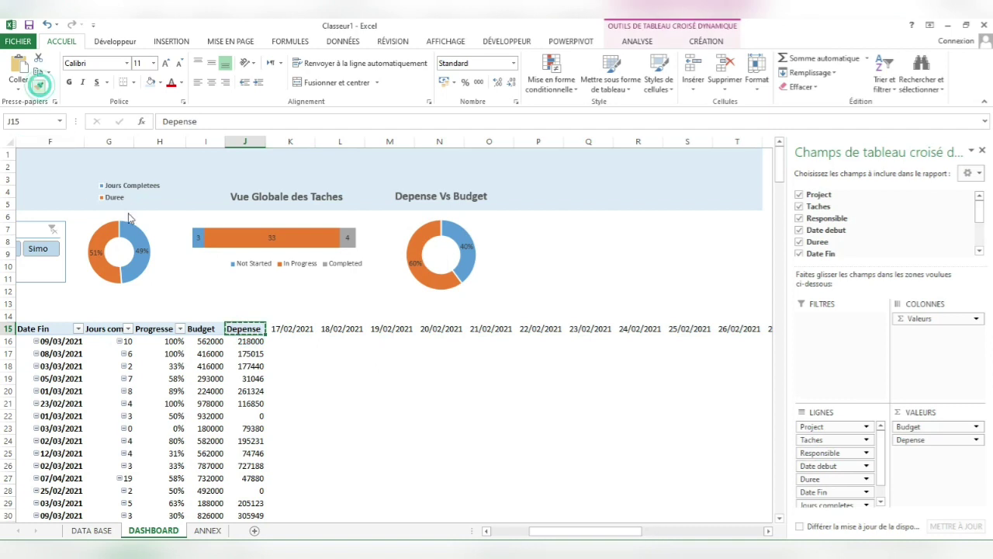
mouse_move(288, 328)
left_mouse_down()
mouse_move(636, 337)
mouse_move(980, 319)
mouse_move(756, 315)
mouse_move(848, 317)
mouse_move(707, 359)
mouse_move(698, 327)
left_mouse_up()
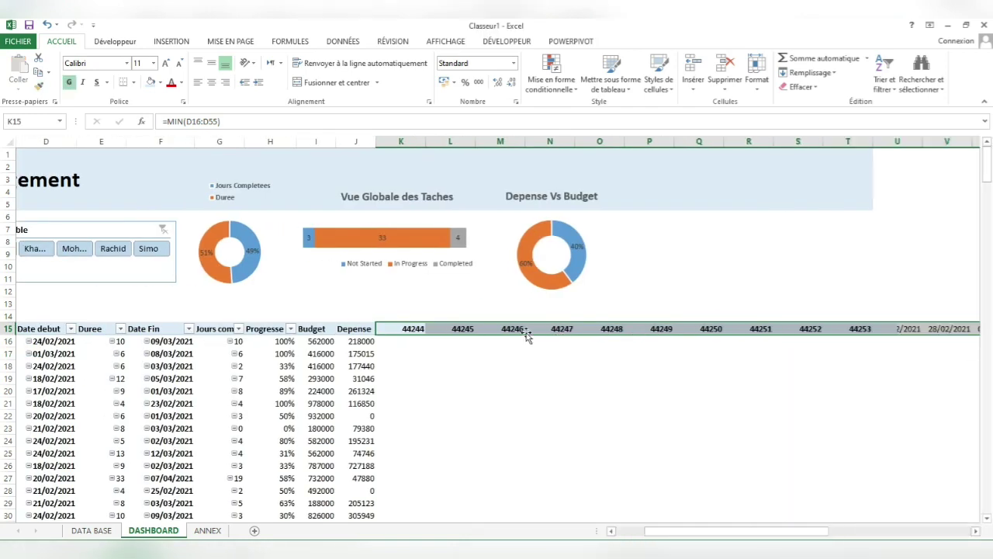
Step: Format the timeline headers in row 15 as dates of type *14/03/2012
right_click(463, 328)
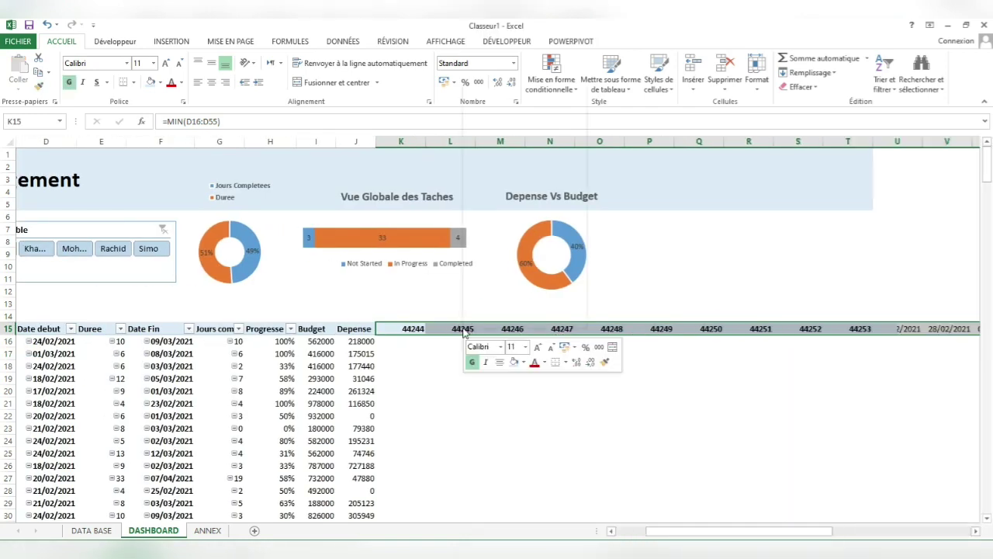
left_click(501, 271)
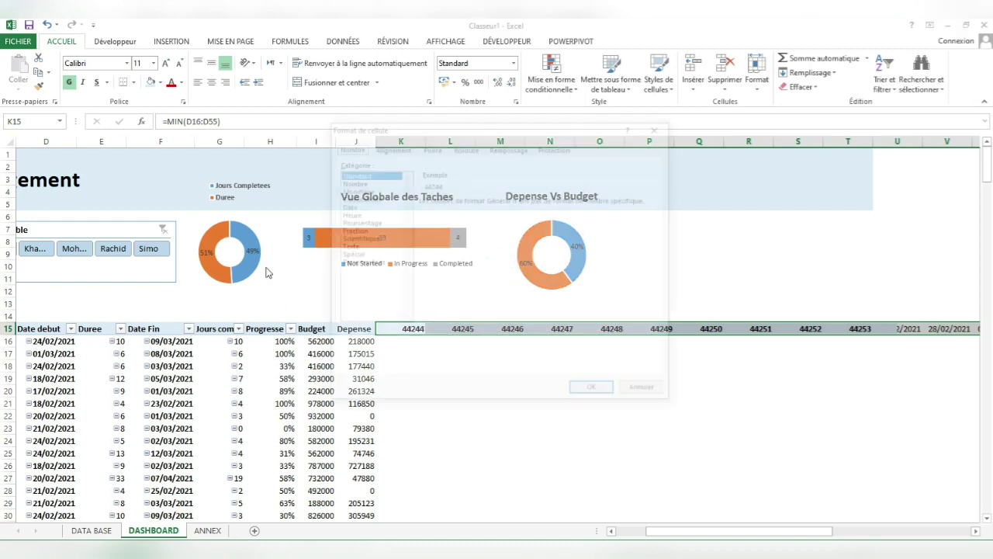
left_click(353, 205)
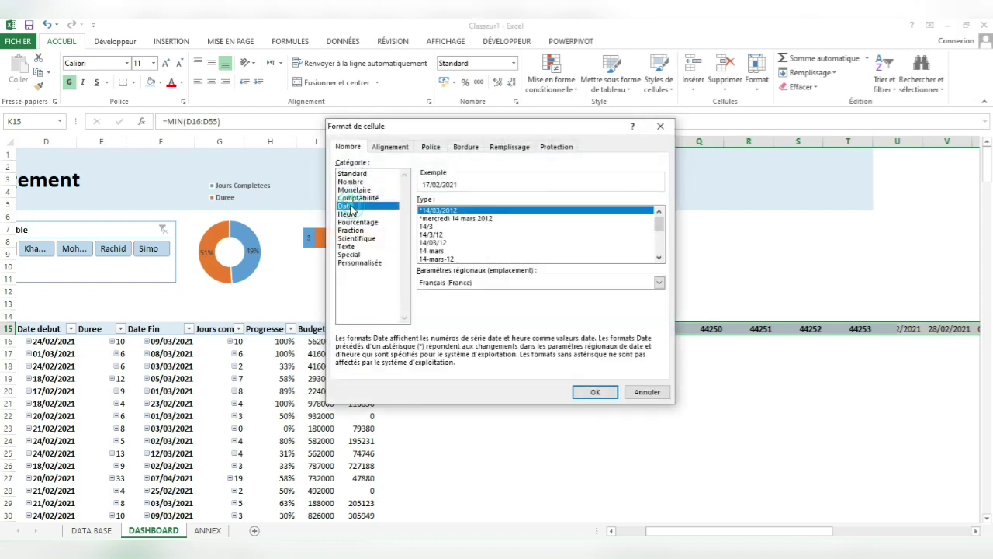
left_click(595, 390)
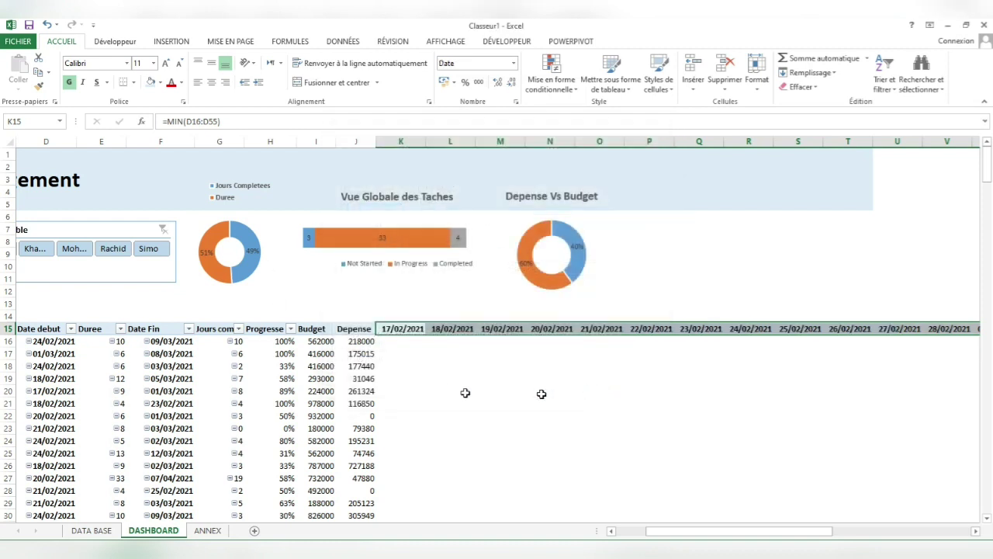
left_click(440, 388)
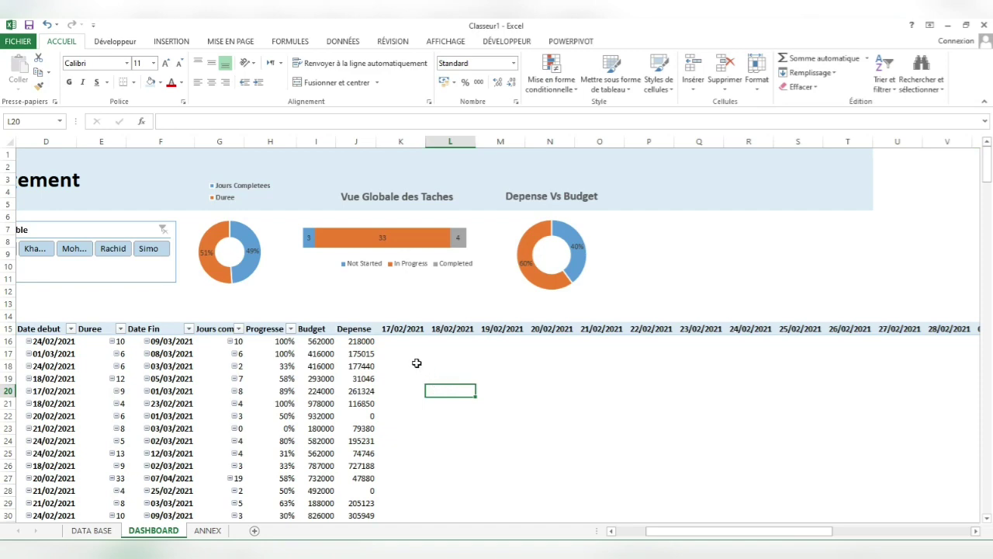
Step: Apply green solid-fill data bars to the Progresse values in H16:H55
scroll(392, 341, "left", 3)
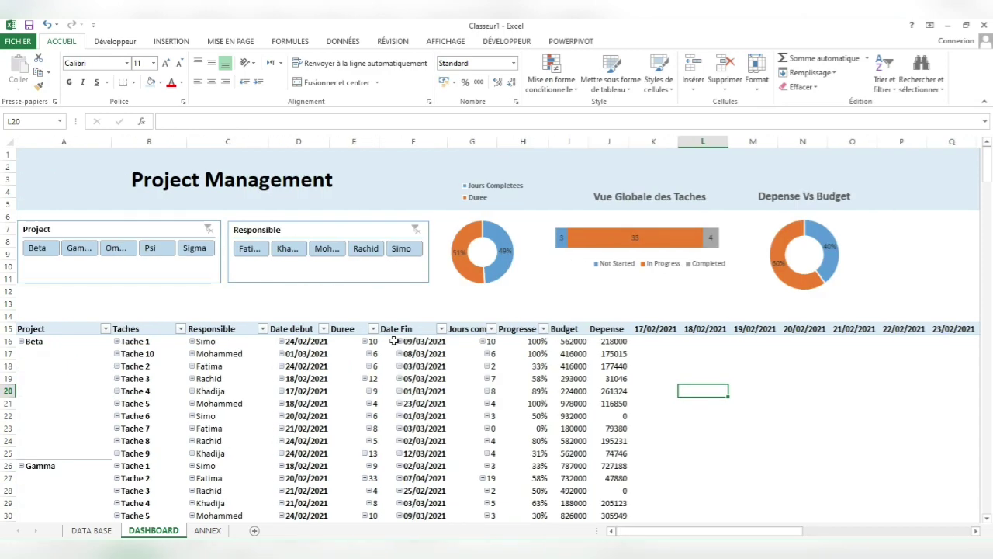
left_click(522, 341)
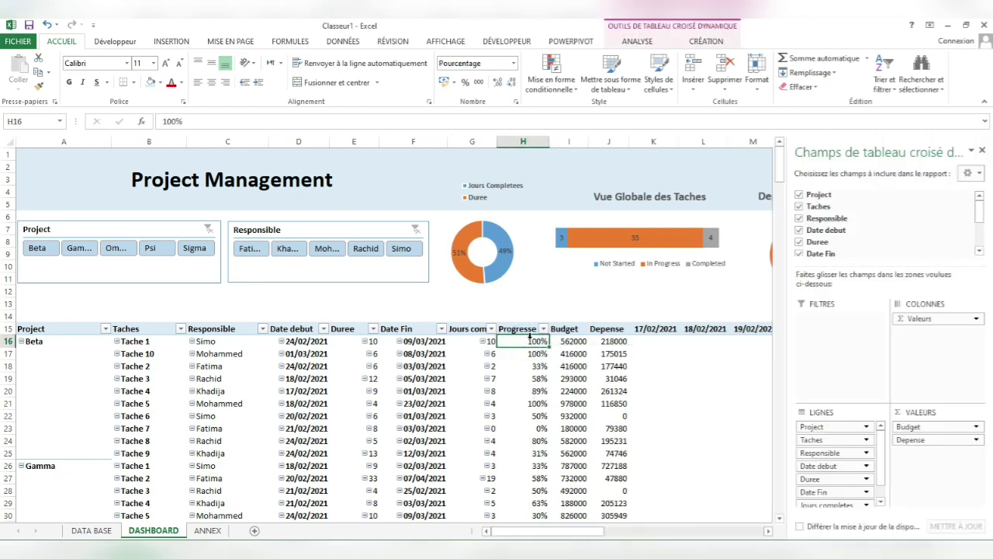
left_click_drag(524, 341, 525, 486)
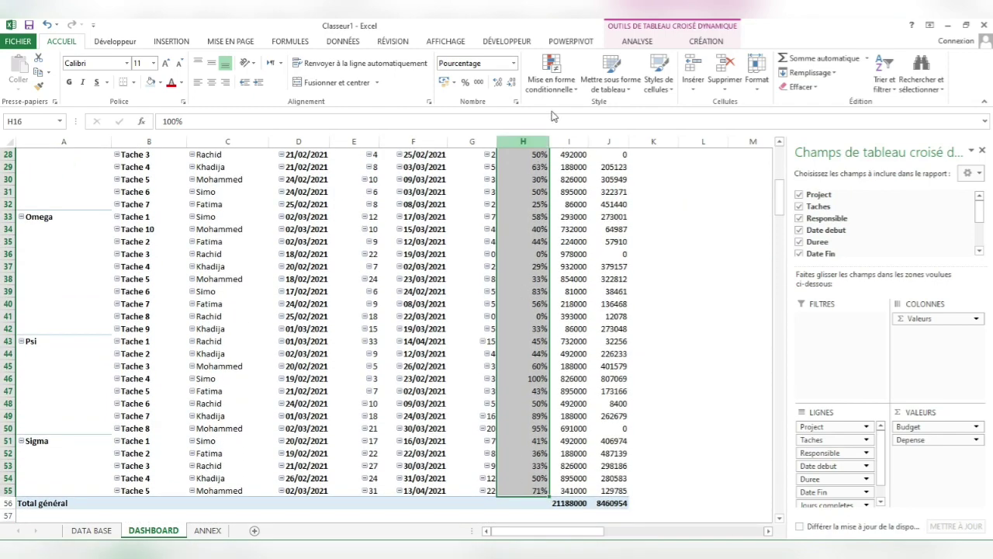
left_click(565, 87)
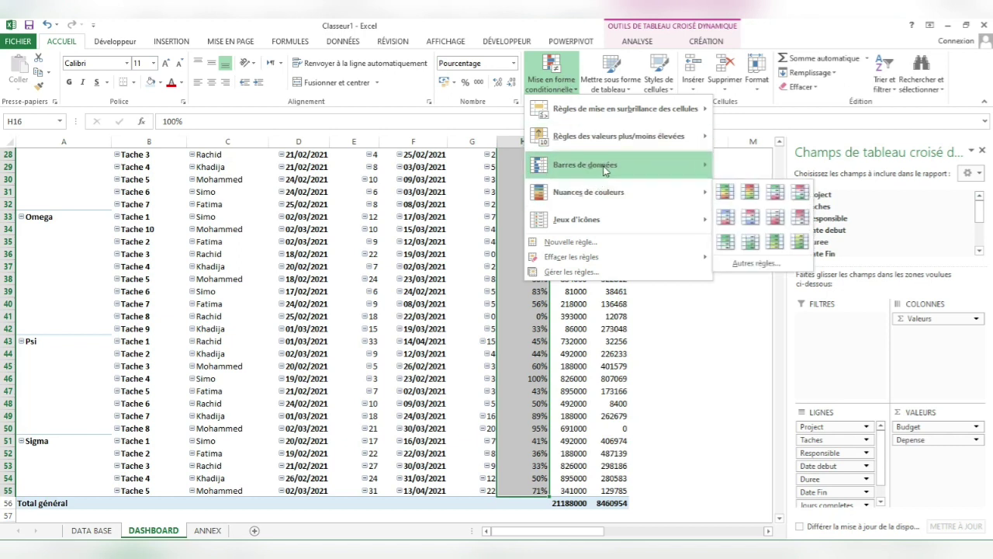
mouse_move(634, 166)
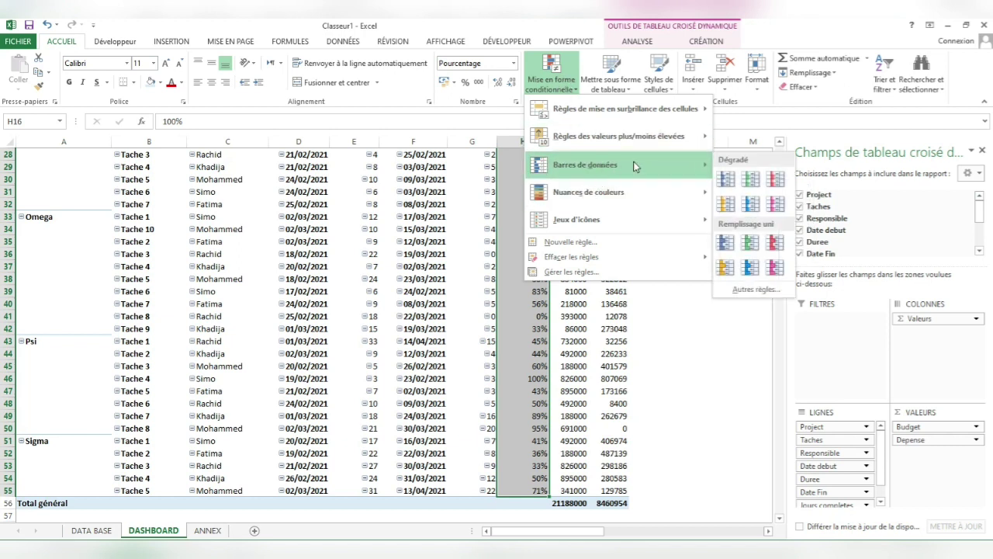
left_click(751, 245)
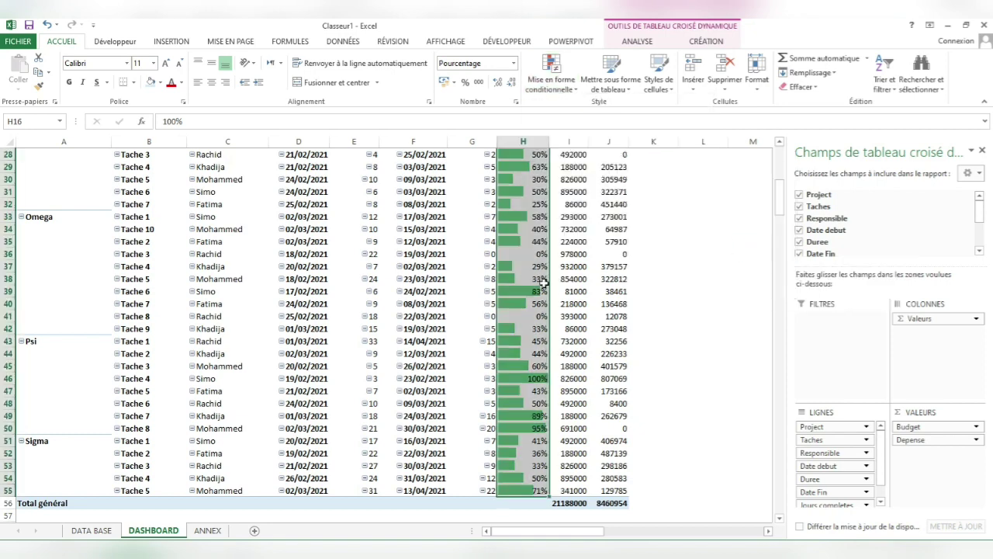
scroll(541, 284, "up", 2)
scroll(544, 283, "up", 7)
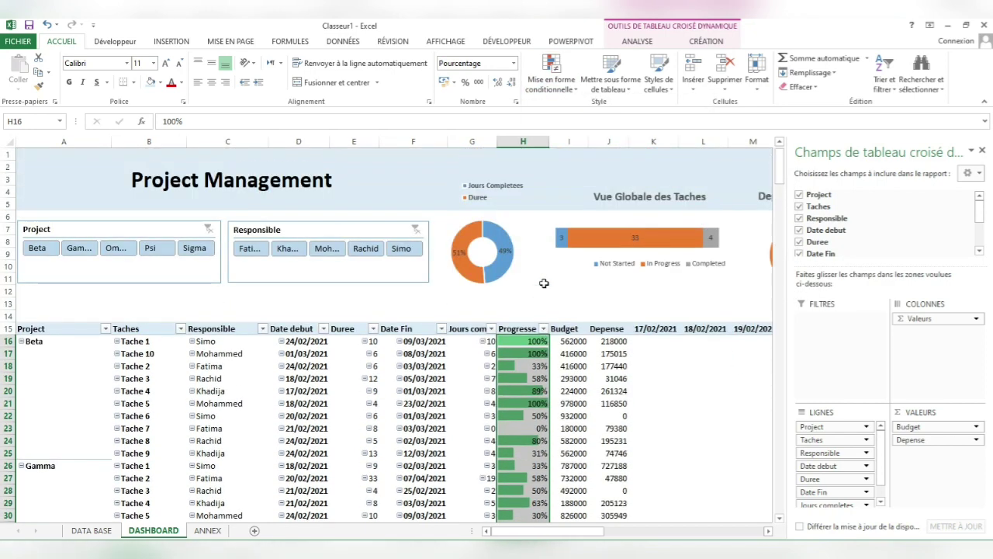
Step: Close the PivotTable field list to free up space for the dashboard's timeline area
scroll(544, 287, "down", 1)
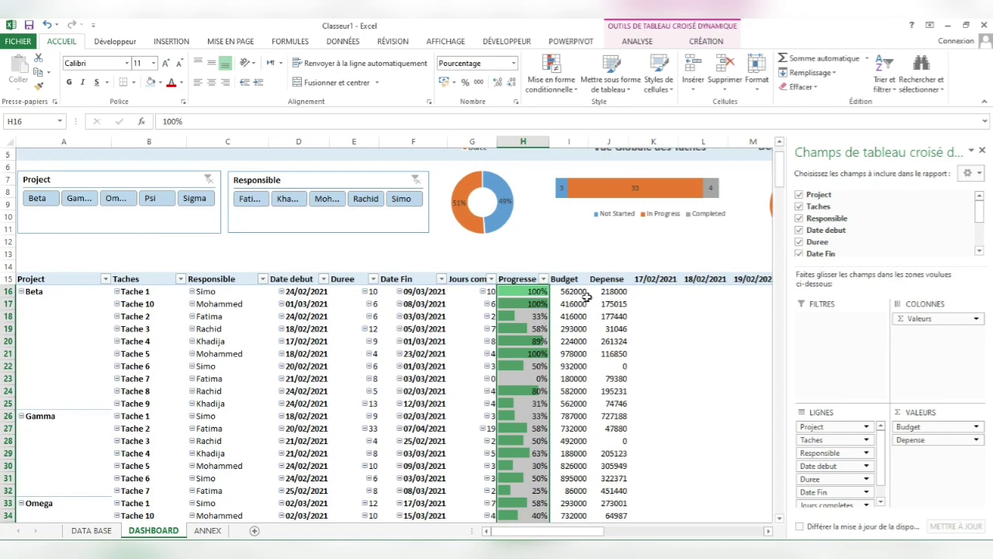
left_click(581, 295)
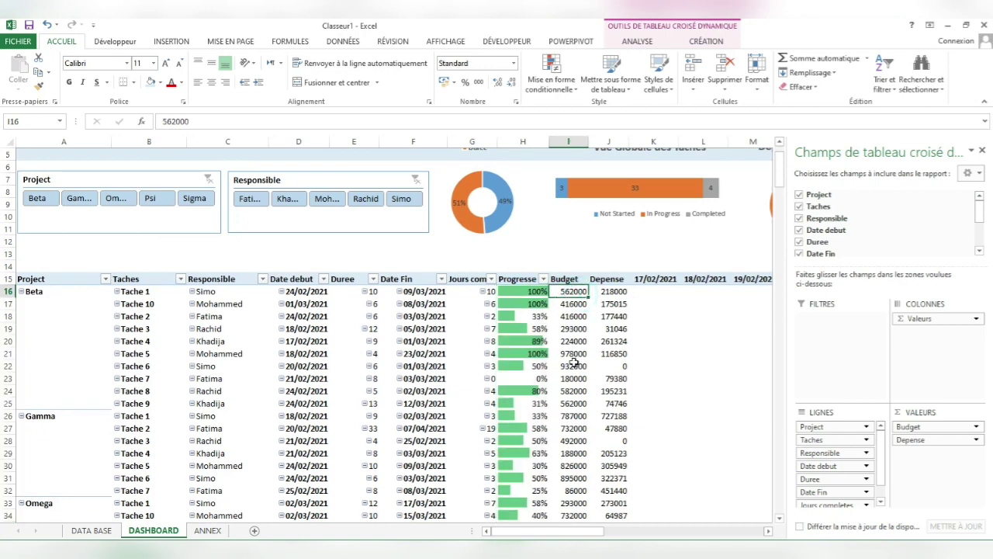
scroll(574, 362, "down", 2)
scroll(574, 363, "up", 2)
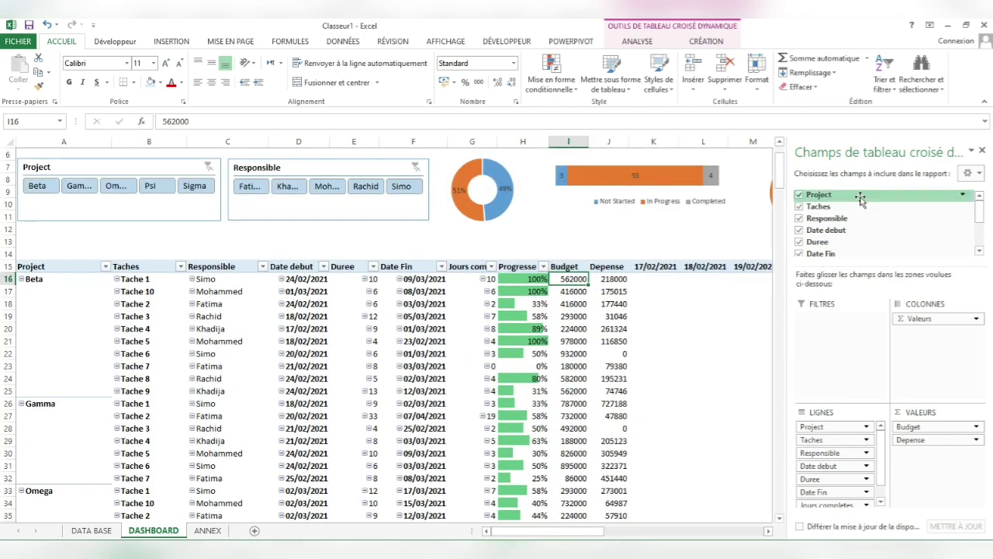
left_click(982, 150)
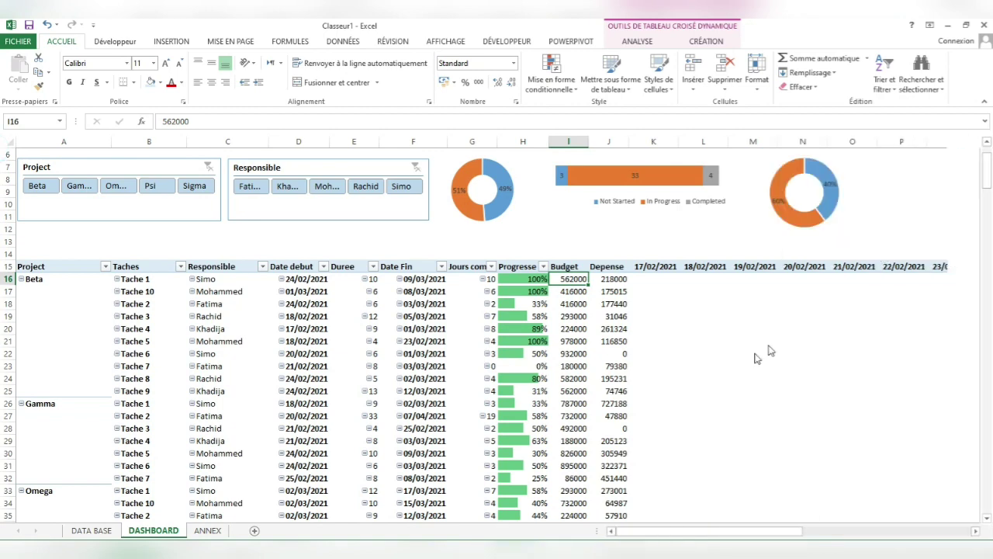
scroll(753, 353, "right", 4)
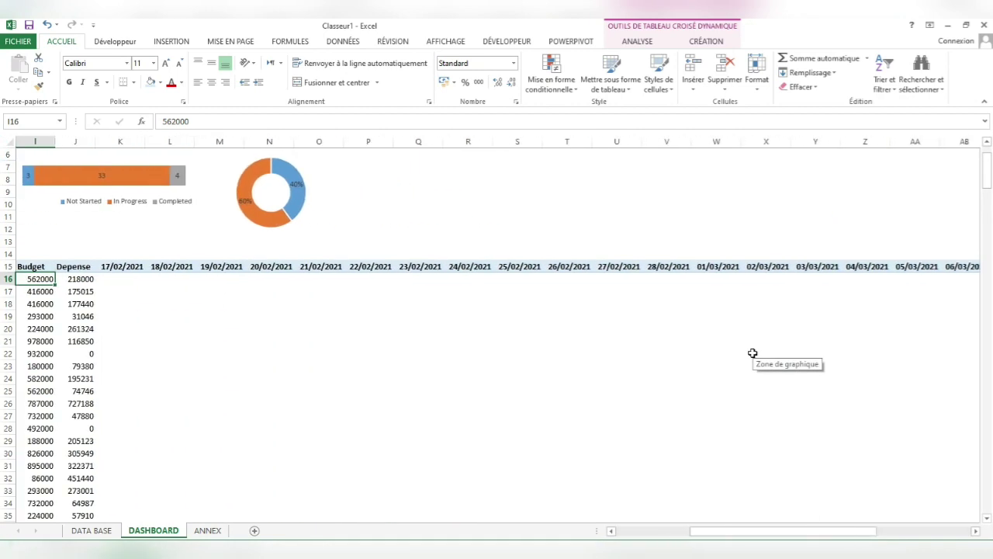
left_click_drag(380, 280, 552, 343)
left_click(241, 315)
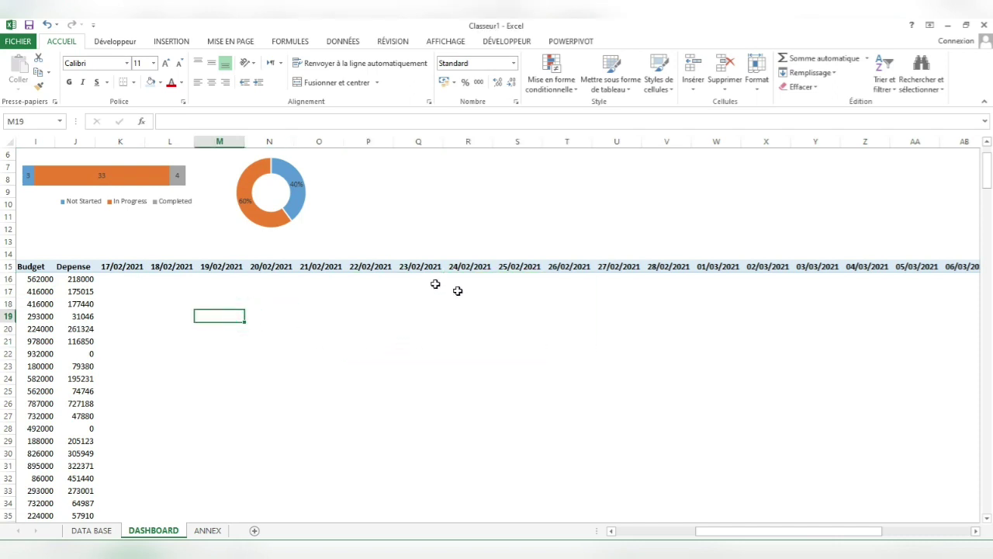
left_click_drag(108, 281, 132, 248)
scroll(132, 248, "left", 3)
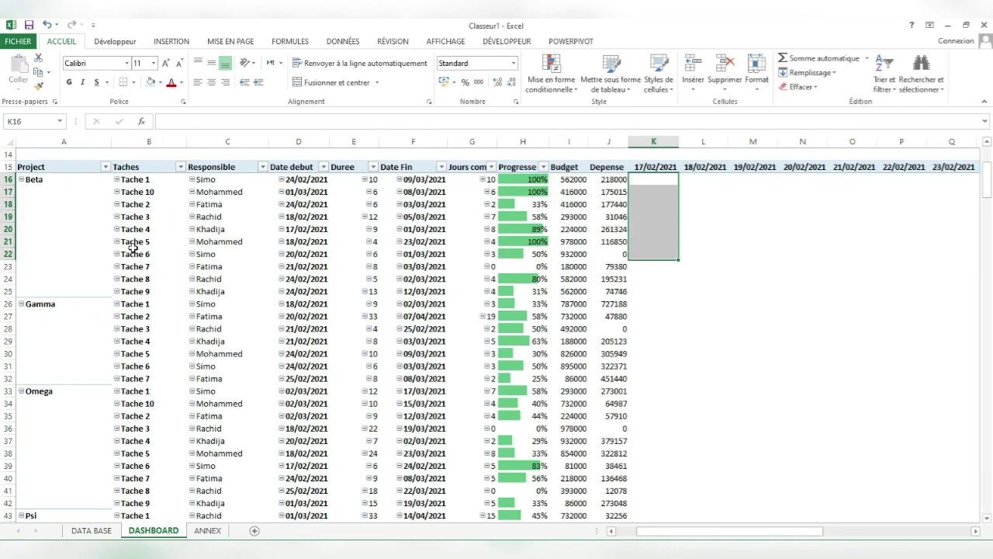
Step: Freeze the panes above row 16 so the title, slicers, charts and row 15 headers stay in place
scroll(132, 249, "up", 1)
scroll(133, 249, "up", 3)
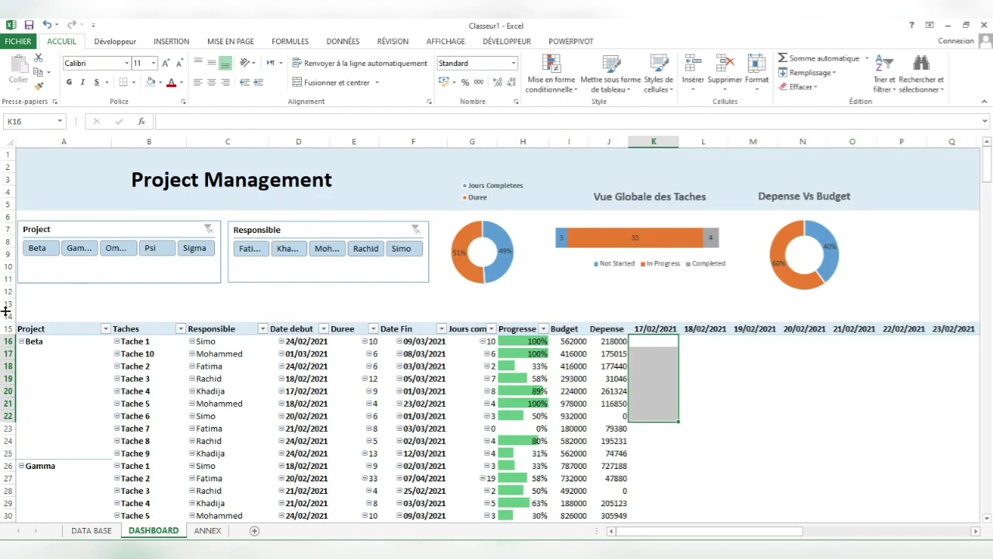
left_click(75, 341)
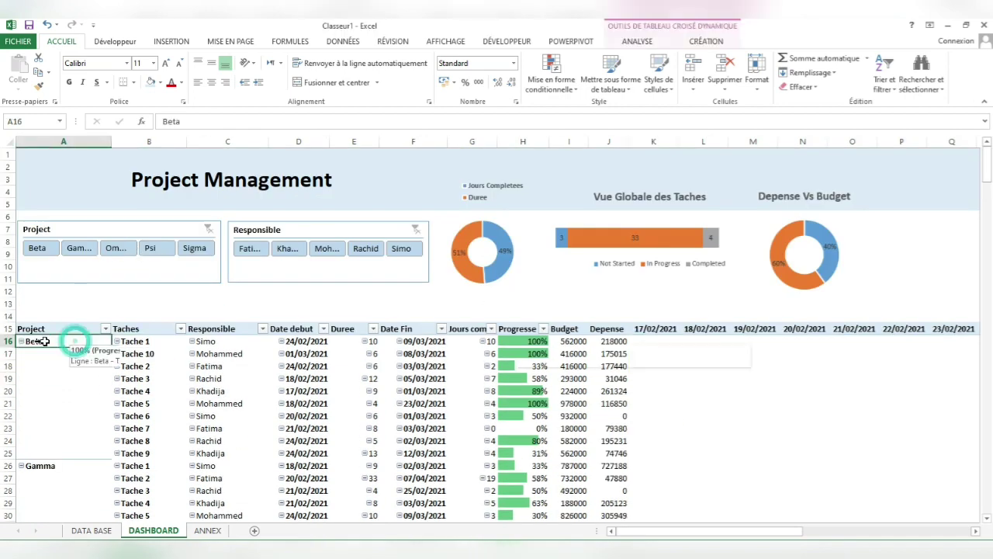
left_click(8, 341)
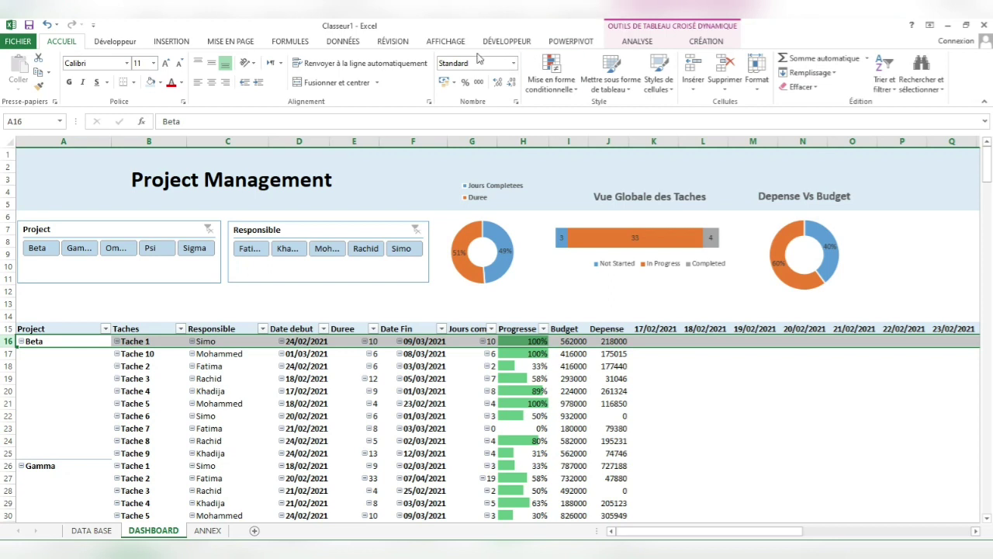
left_click(446, 41)
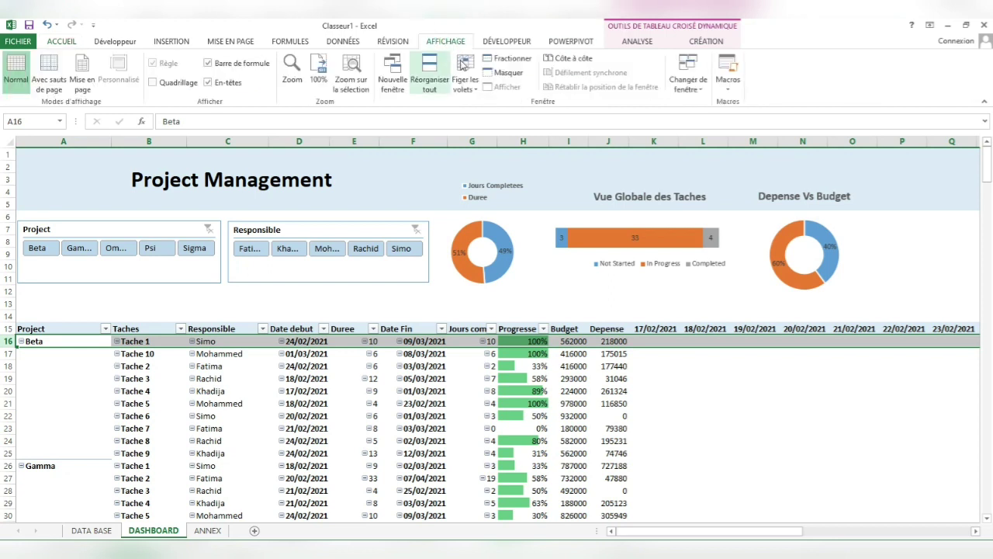
left_click(463, 66)
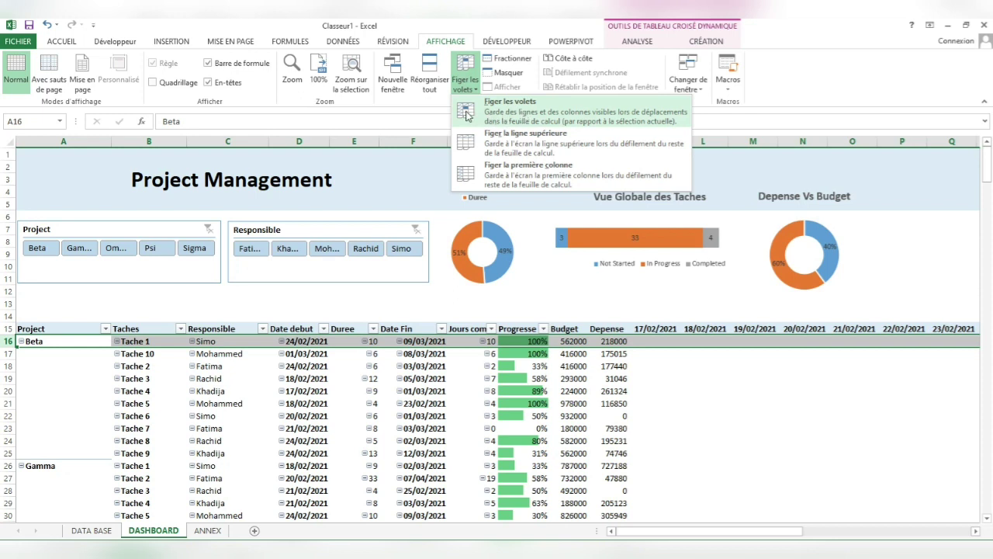
left_click(534, 117)
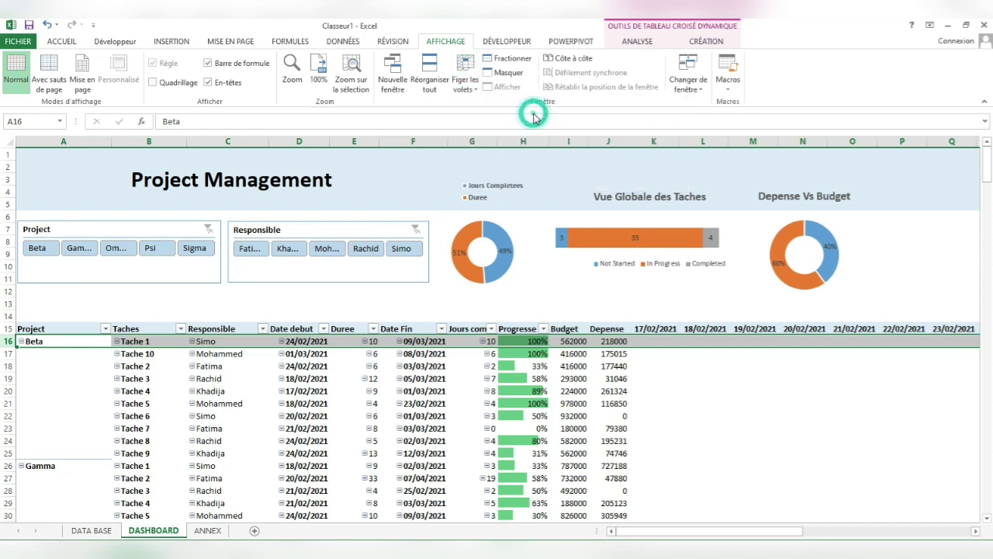
left_click(672, 399)
scroll(676, 400, "down", 2)
scroll(676, 400, "down", 2)
scroll(676, 399, "up", 3)
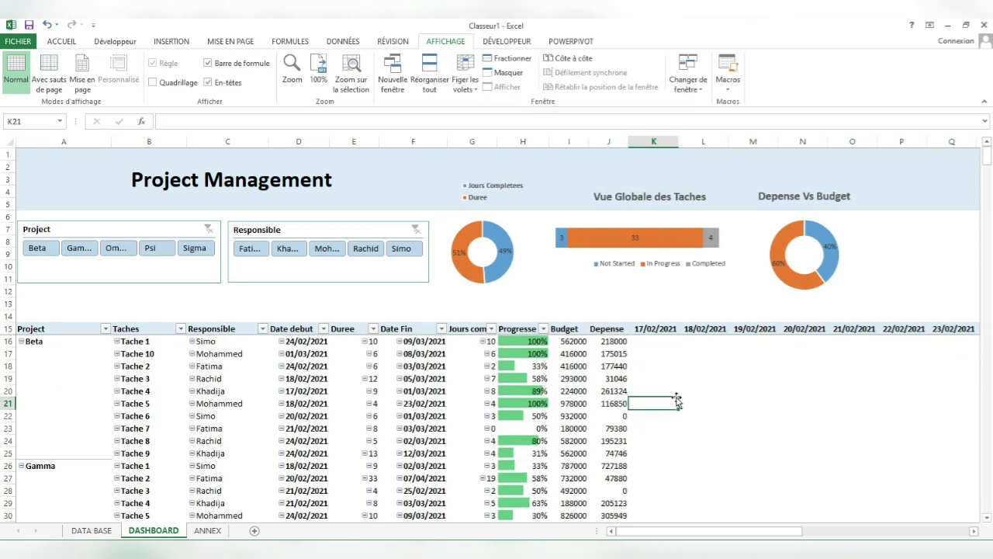
Step: Create a formula-based conditional formatting rule for the timeline cells K16:AJ55
left_click_drag(649, 342, 875, 461)
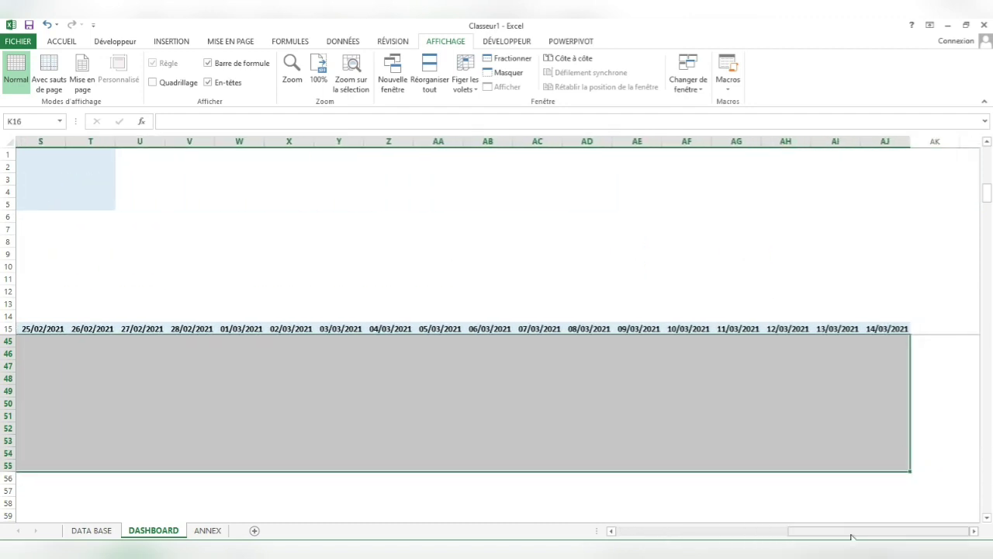
left_click_drag(852, 533, 678, 532)
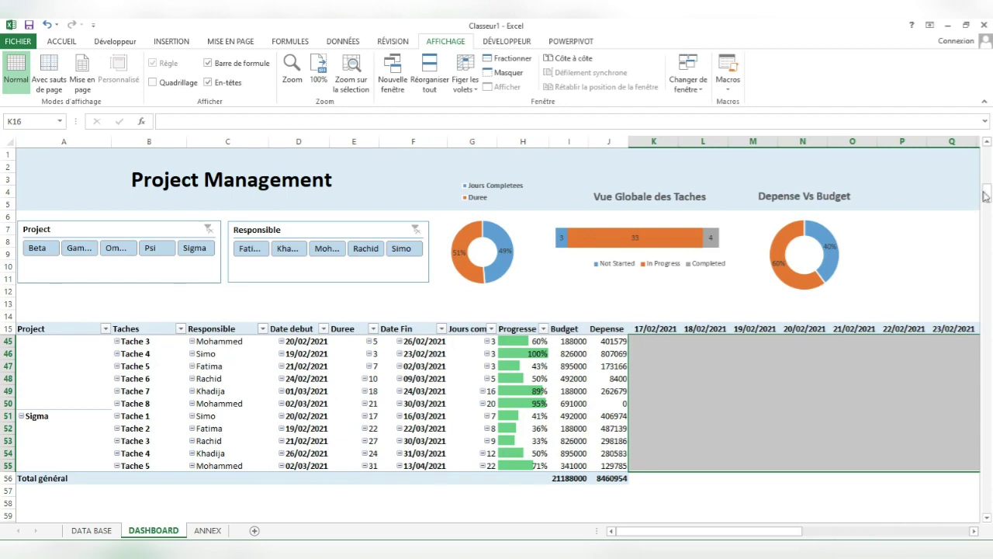
left_click_drag(986, 194, 986, 142)
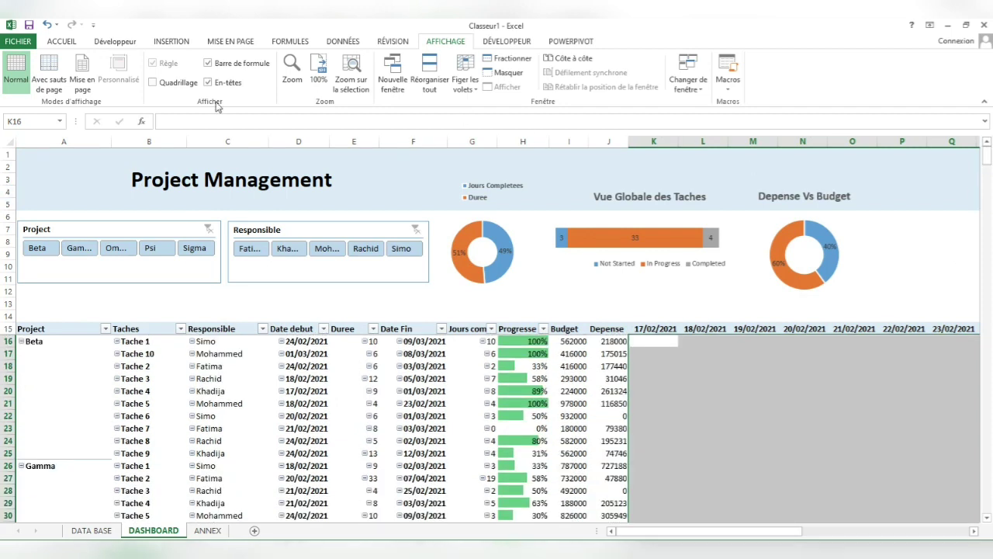
left_click(223, 41)
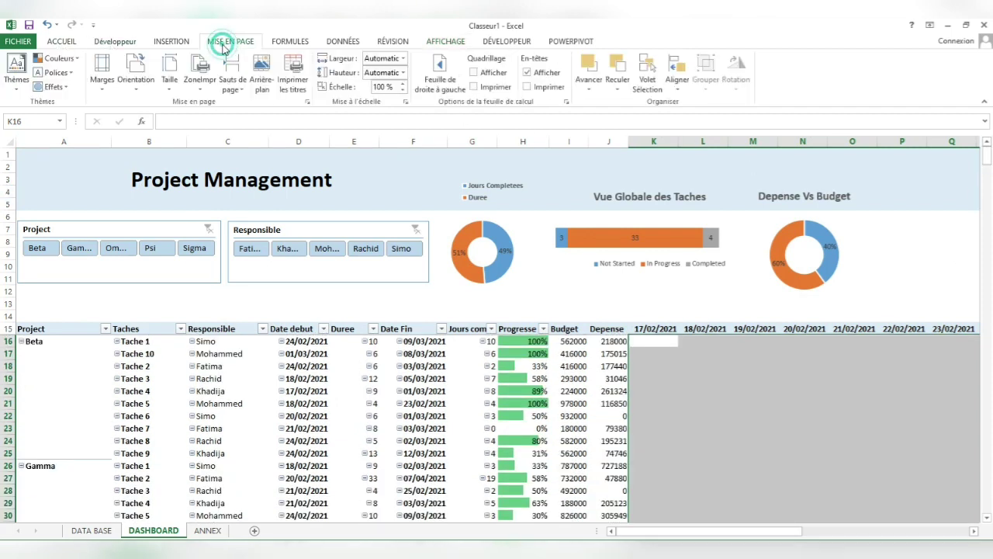
left_click(170, 42)
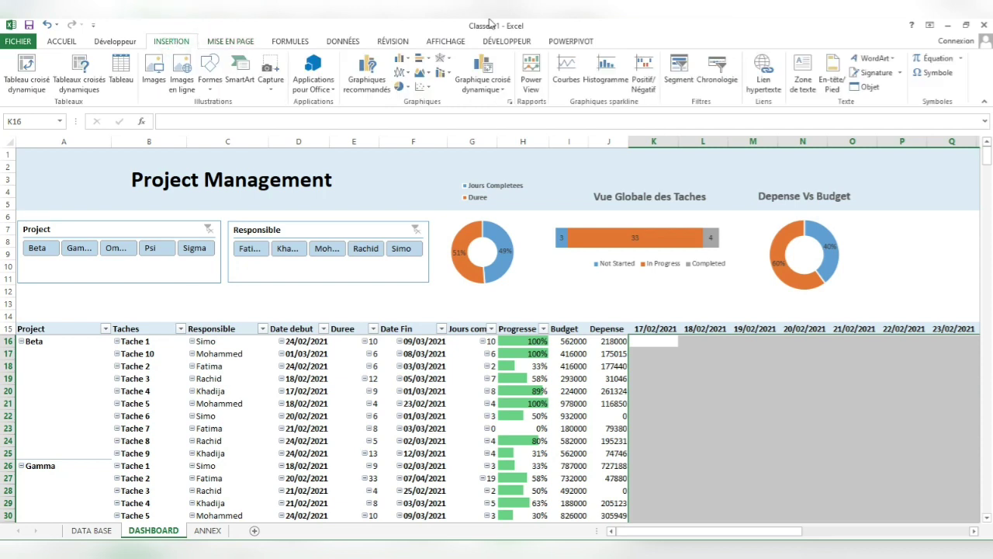
left_click(446, 42)
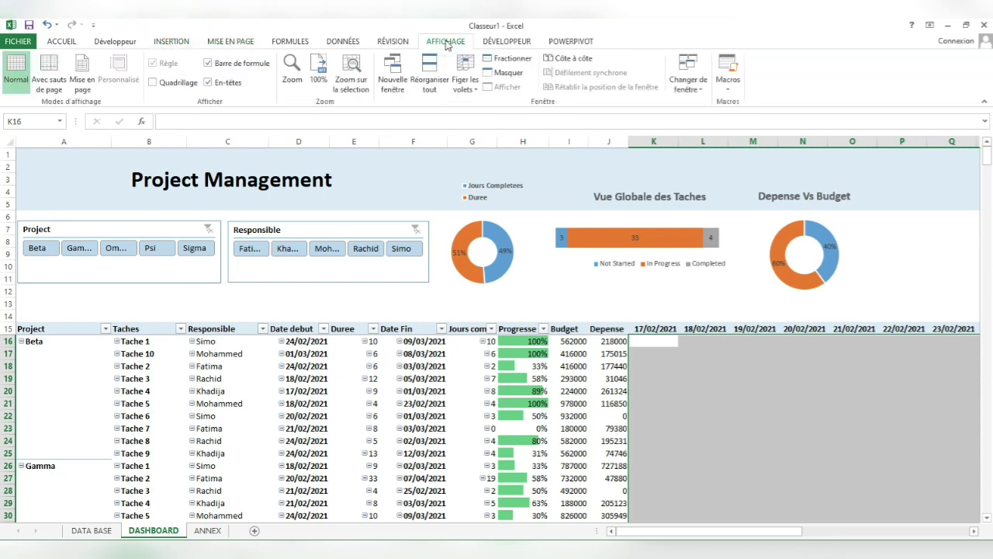
left_click(62, 41)
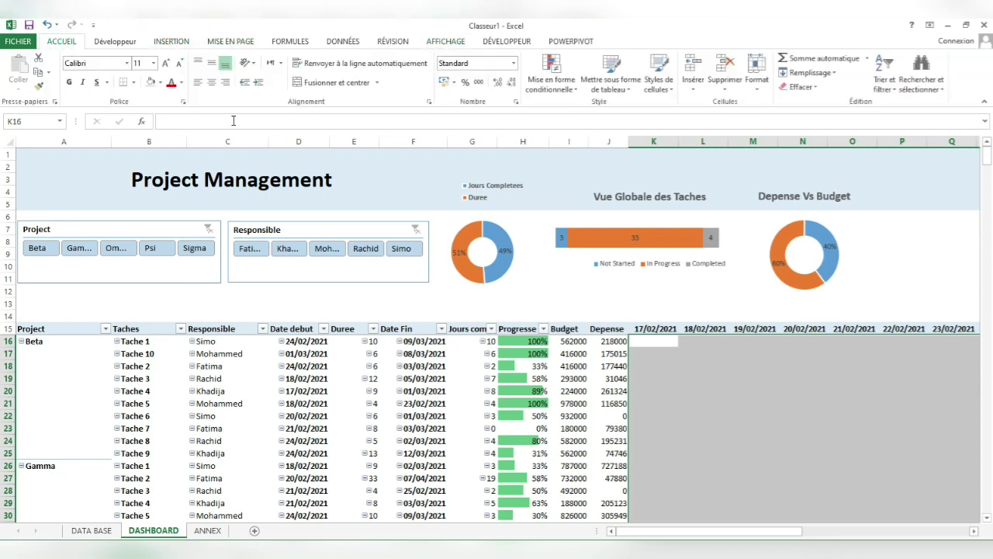
left_click(557, 77)
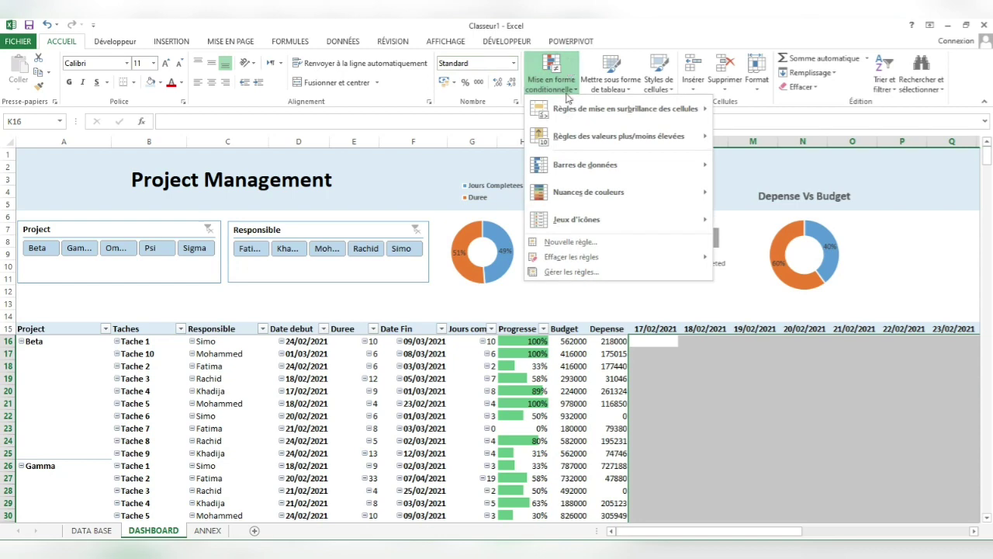
left_click(572, 243)
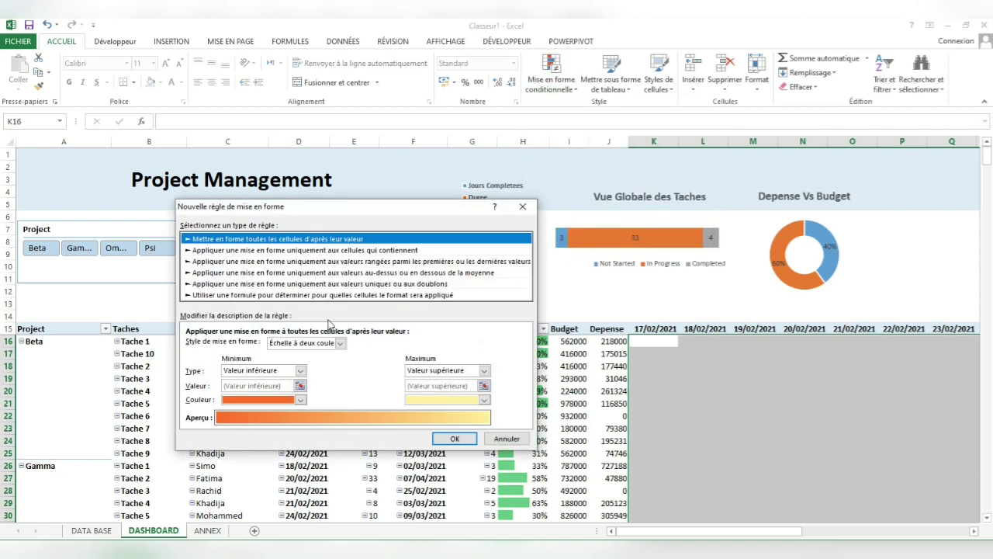
left_click(252, 296)
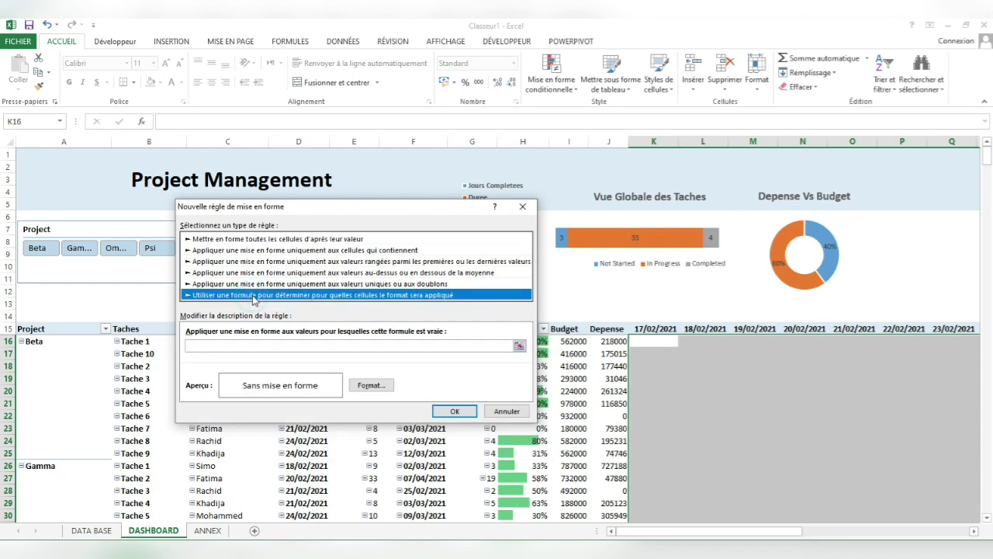
Step: Set the rule's formula to =SI(JOURSEM(K$15;2)>5;1;0) to target the weekend dates
left_click(243, 346)
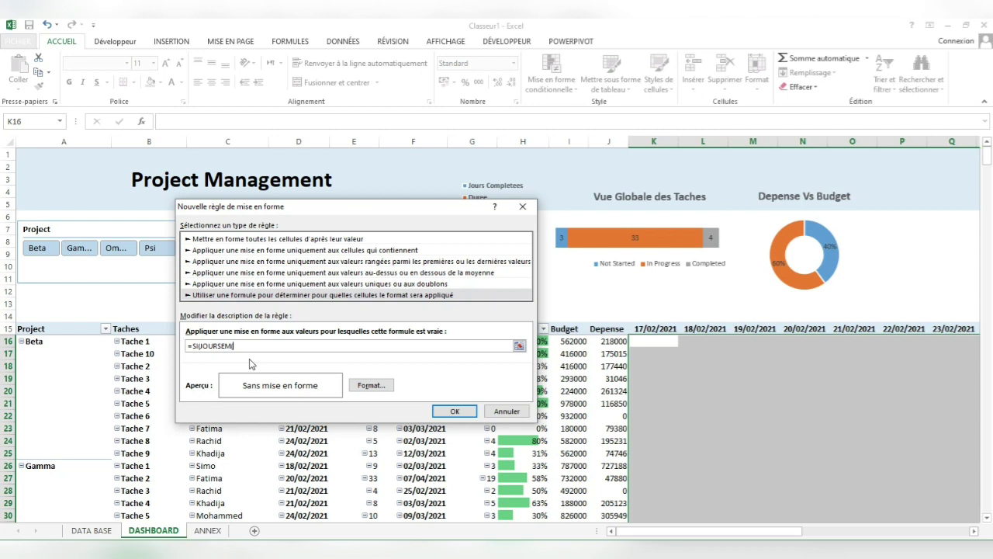
left_click(654, 327)
left_click(236, 345)
left_click(252, 346)
Step: Give the weekend rule a thin diagonal-stripe pattern fill and apply it to the timeline
left_click(363, 384)
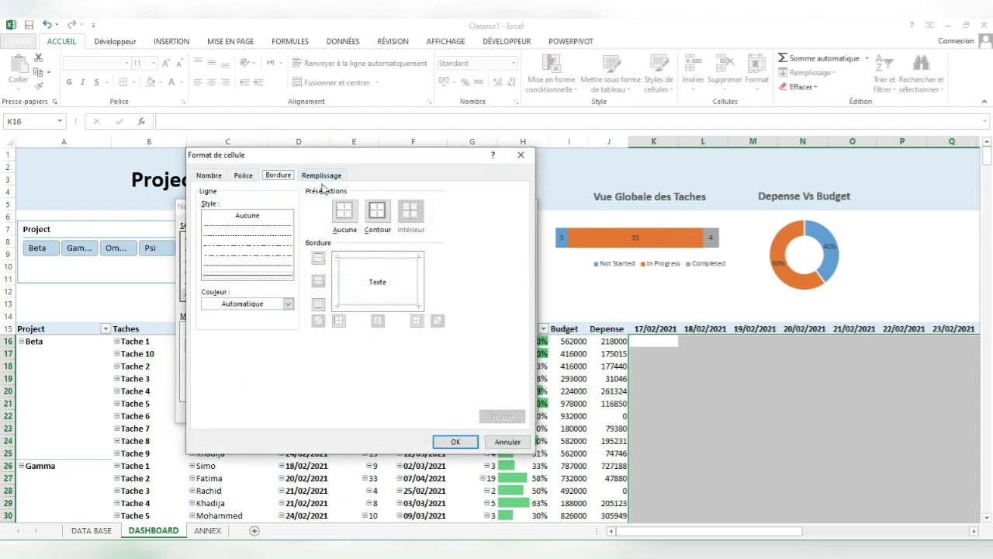
left_click(324, 177)
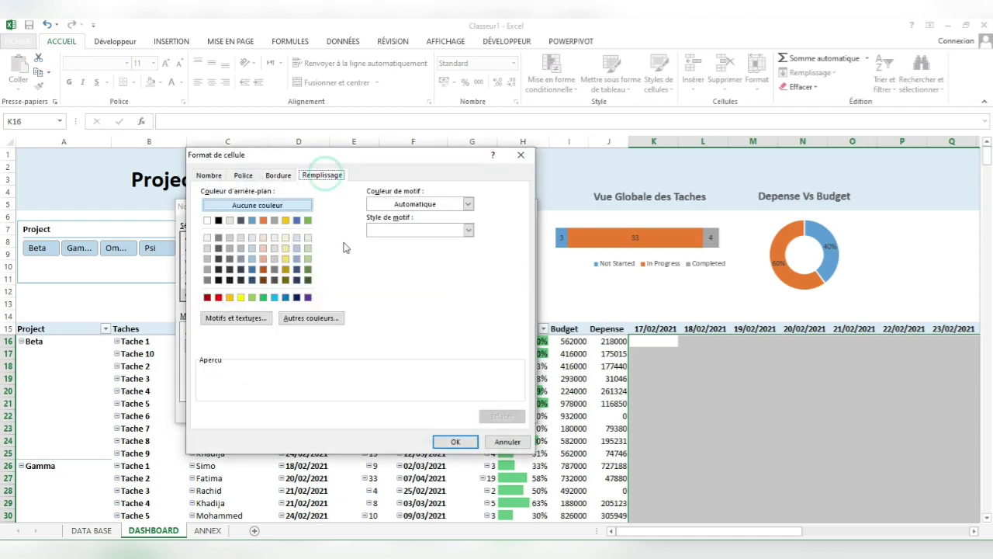
left_click(467, 230)
left_click(420, 277)
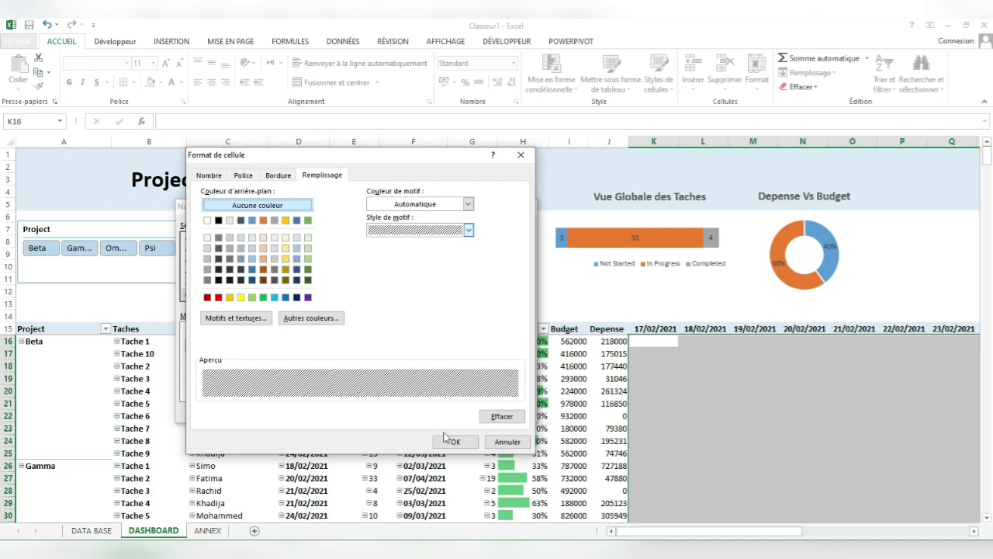
left_click(456, 443)
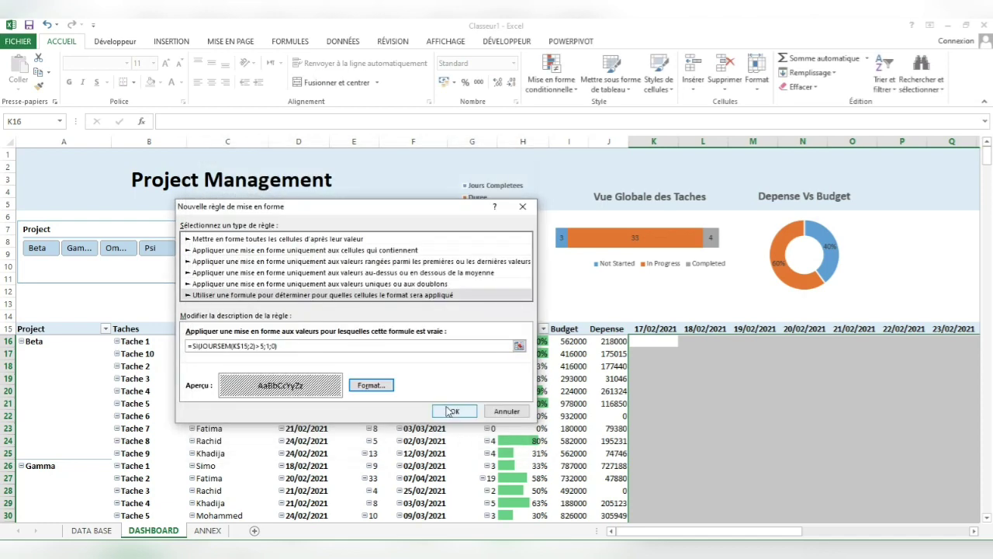
left_click(451, 411)
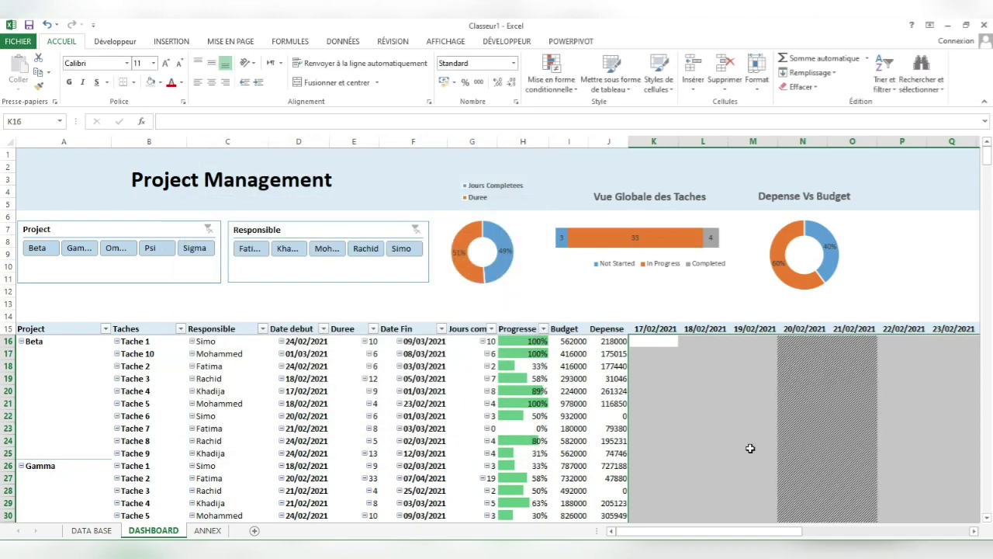
left_click_drag(740, 535, 843, 534)
left_click(724, 382)
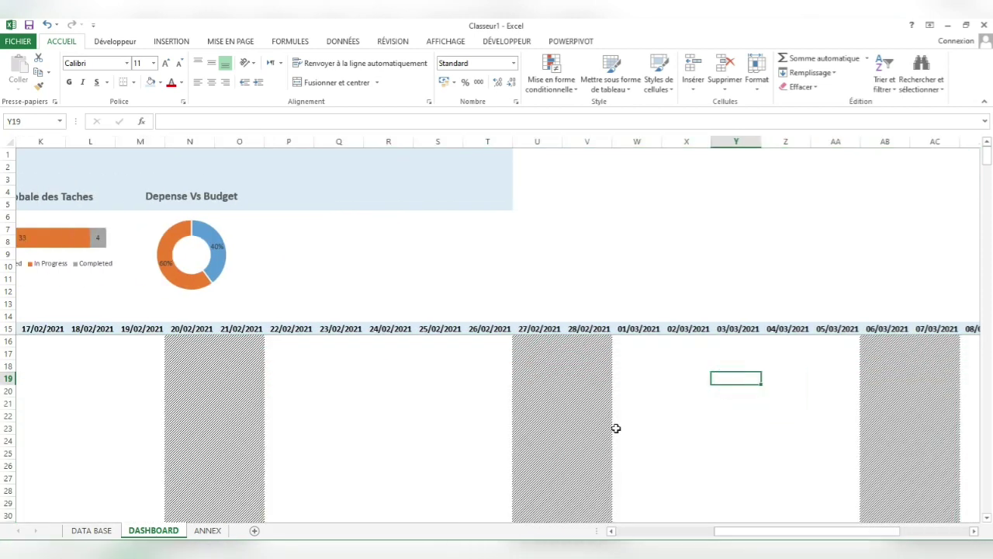
left_click_drag(739, 534, 637, 534)
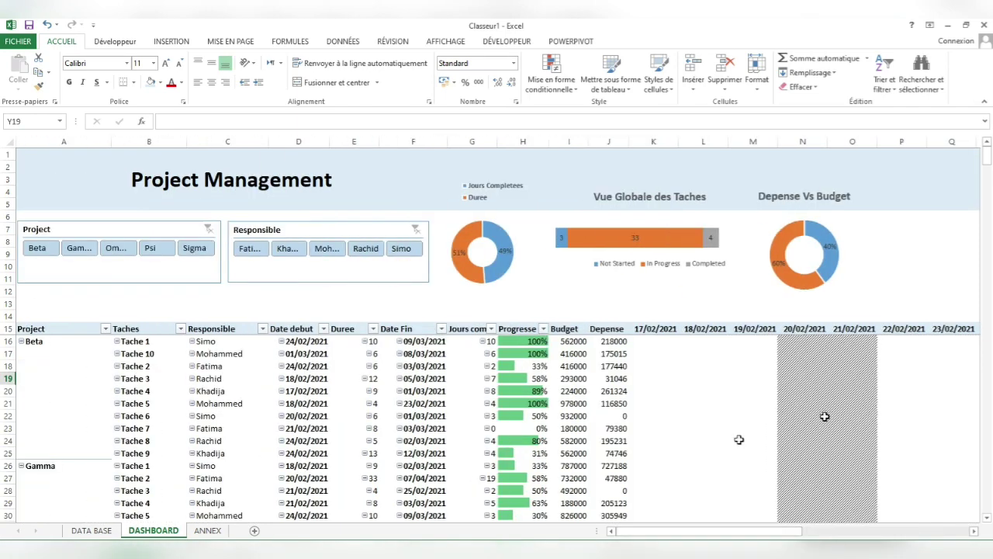
left_click(790, 344)
left_click_drag(791, 344, 841, 359)
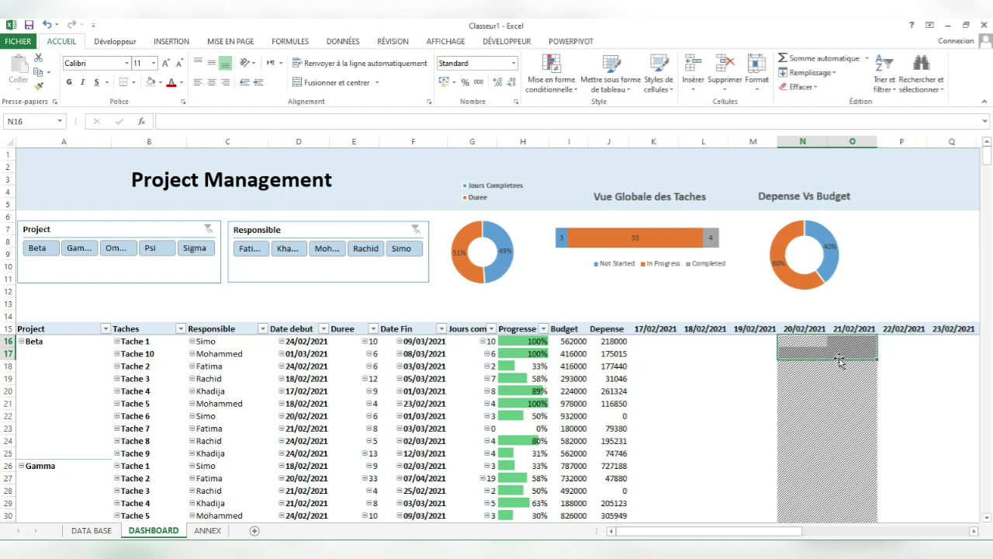
Step: Create another formula-based conditional formatting rule for the timeline cells K16:AJ56
left_click(655, 342)
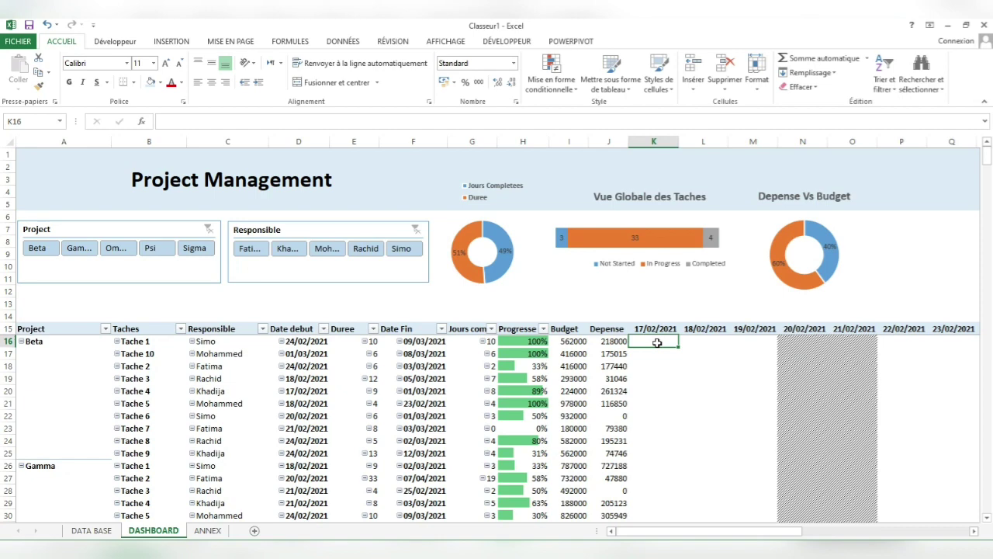
left_click_drag(654, 342, 893, 497)
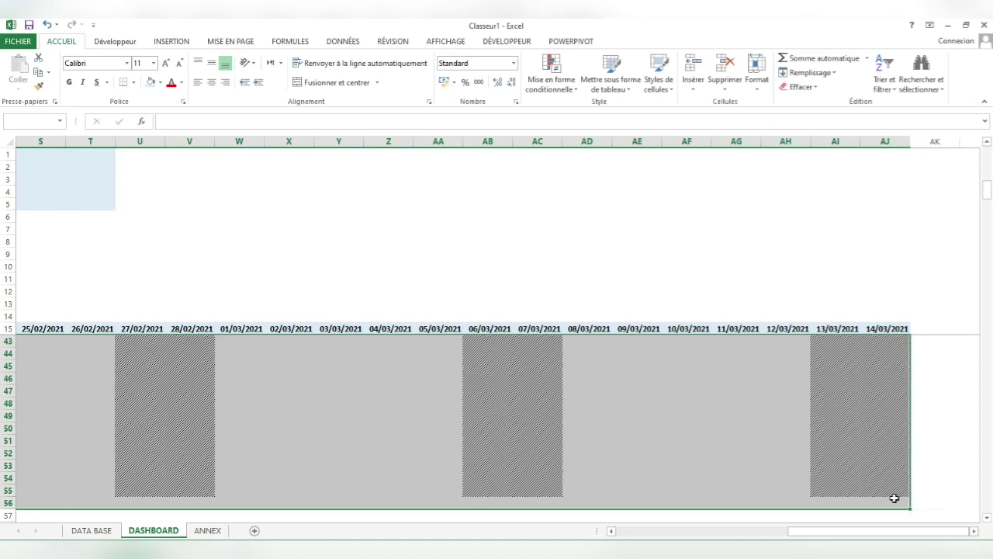
left_click_drag(874, 533, 702, 534)
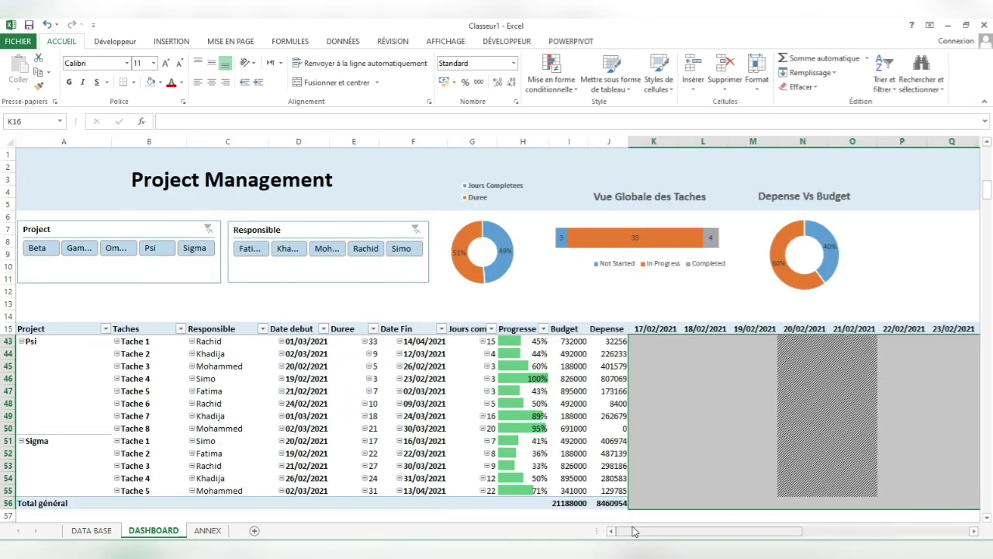
scroll(638, 443, "up", 9)
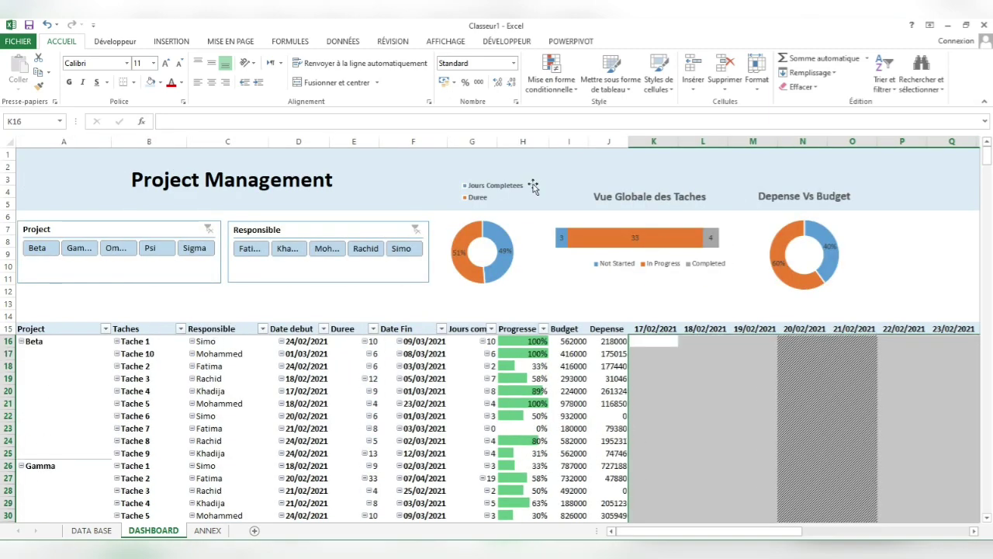
left_click(551, 86)
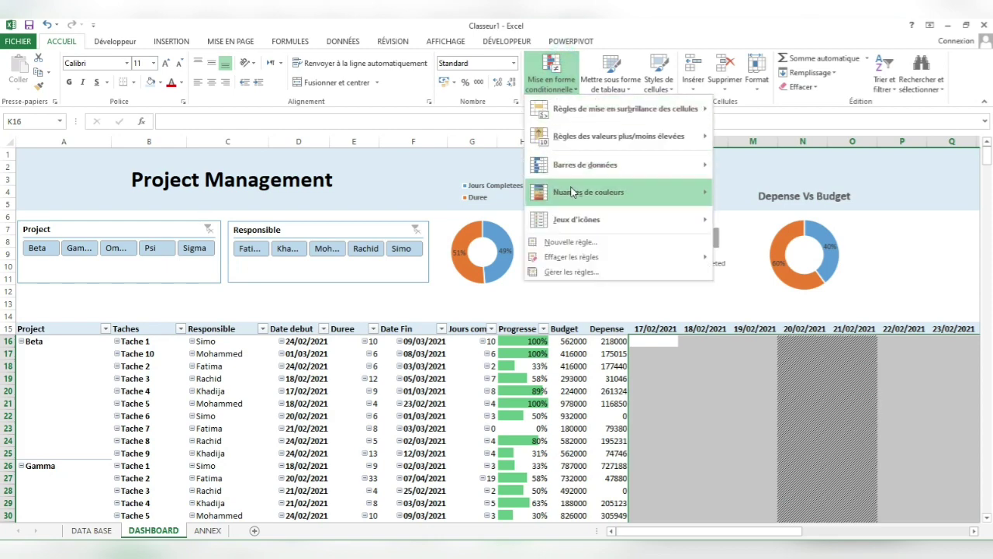
left_click(569, 243)
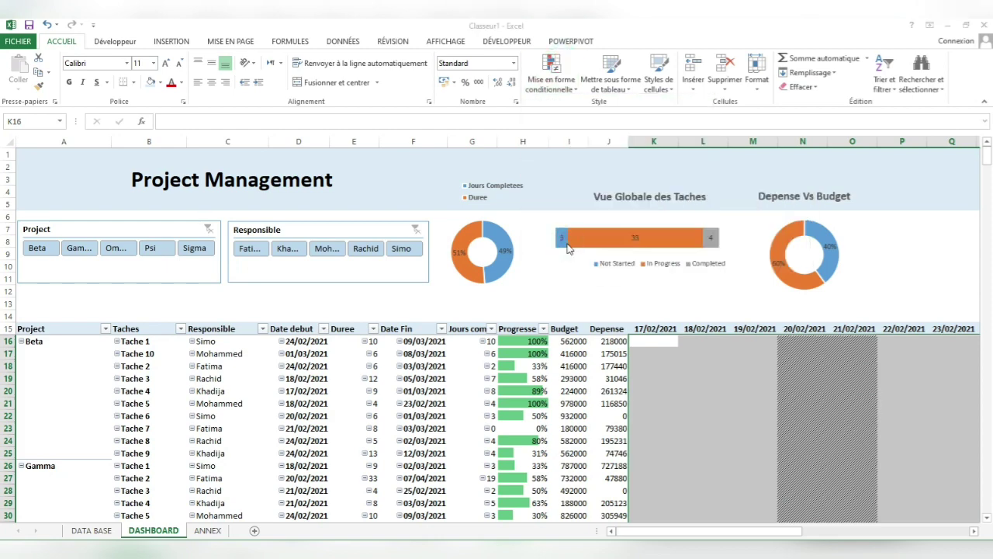
left_click(276, 281)
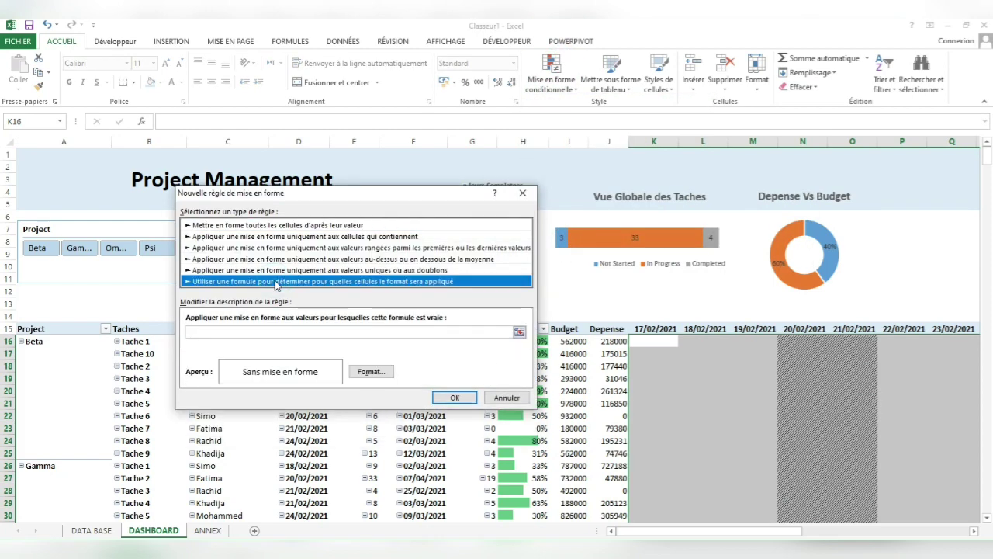
Step: Begin the rule's formula with the start-date condition =ET(K$15>=$D$16; comparing the timeline date with Date debut
left_click(263, 329)
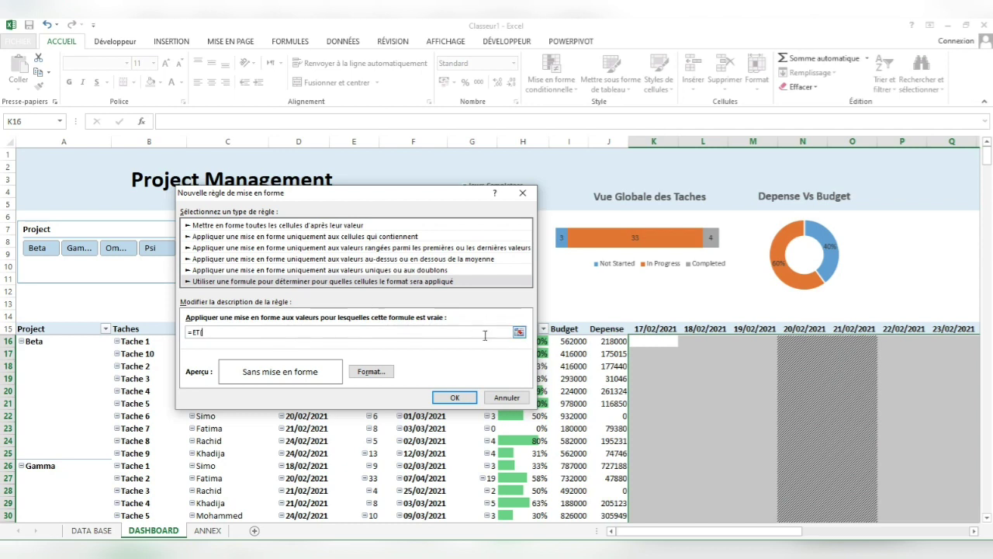
left_click(652, 328)
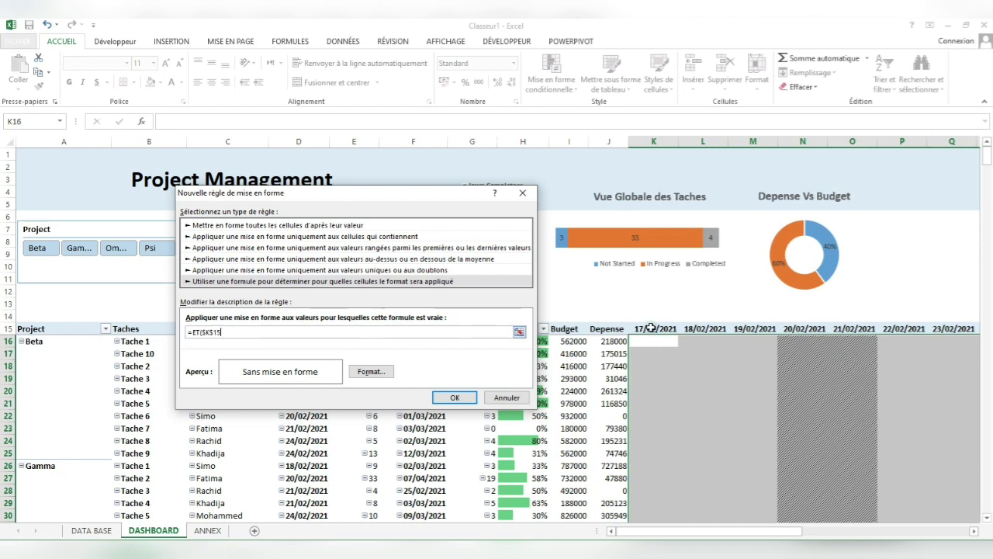
left_click(205, 332)
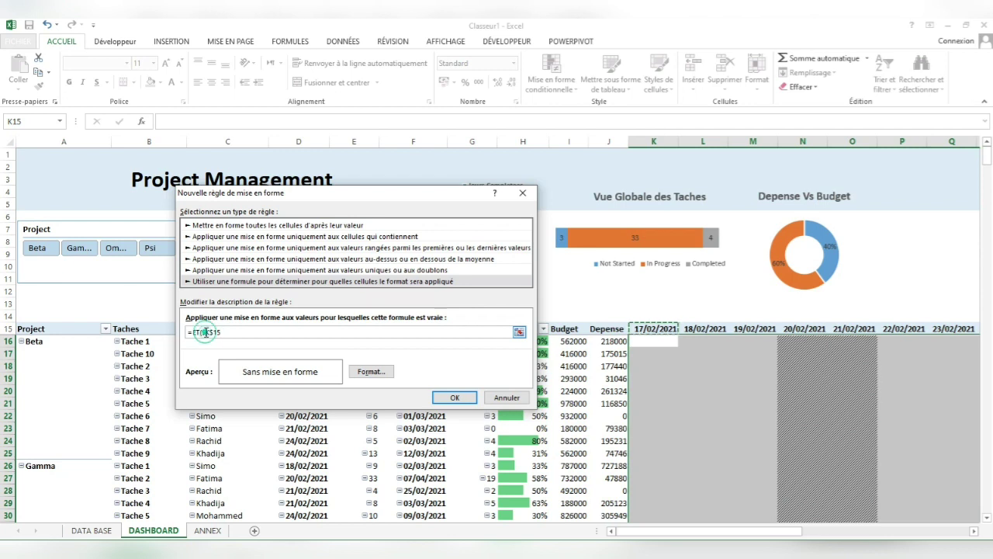
key("BackSpace")
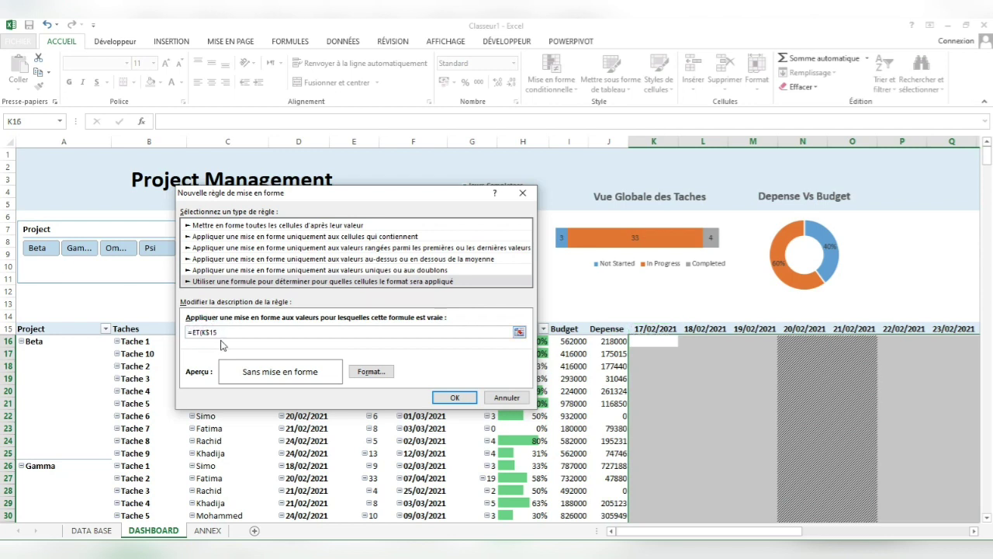
left_click(229, 332)
type(">=")
left_click_drag(232, 197, 82, 369)
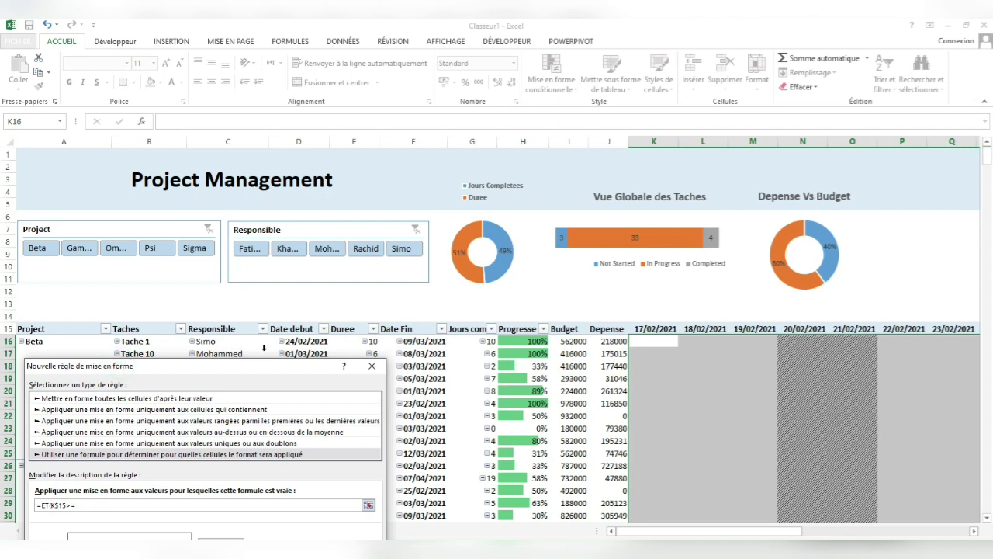
left_click(296, 343)
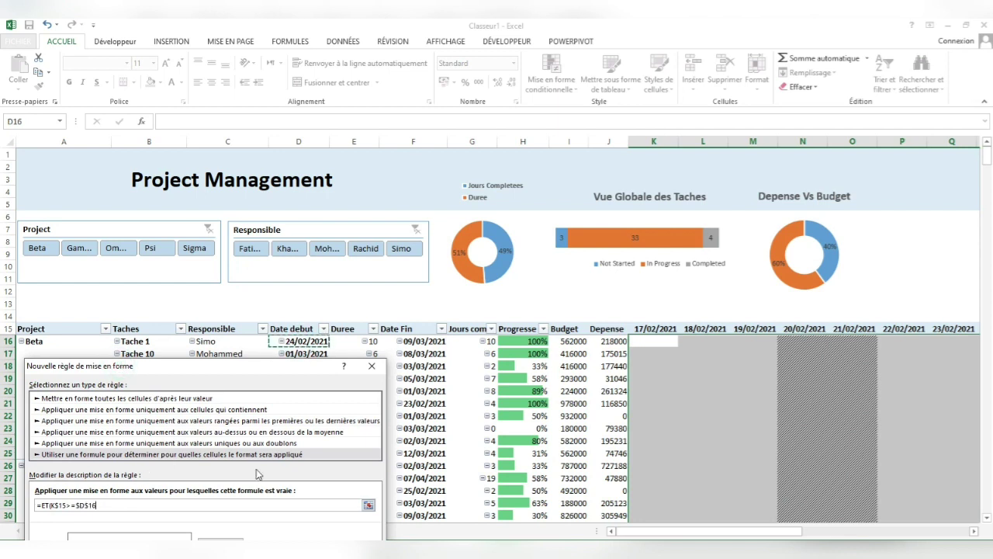
type(";")
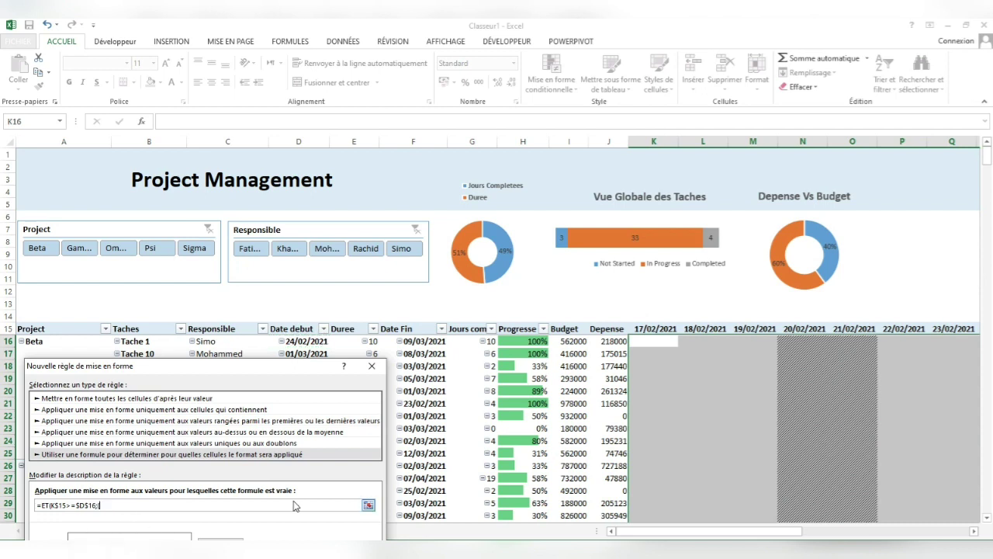
Step: Complete the formula with the second condition (K$15<=$D16+$G16))) covering the completed days after the start date
left_click(654, 328)
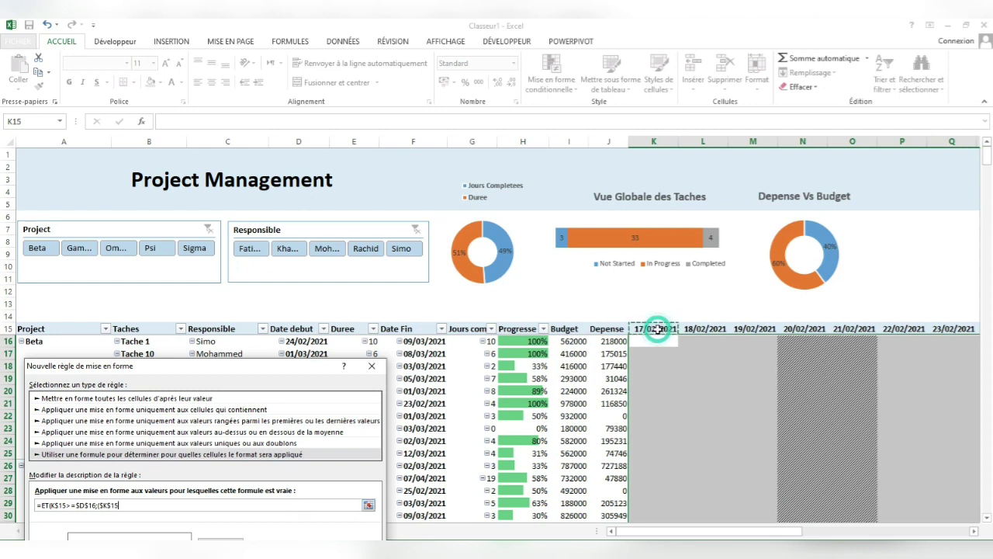
left_click(101, 505)
key("BackSpace")
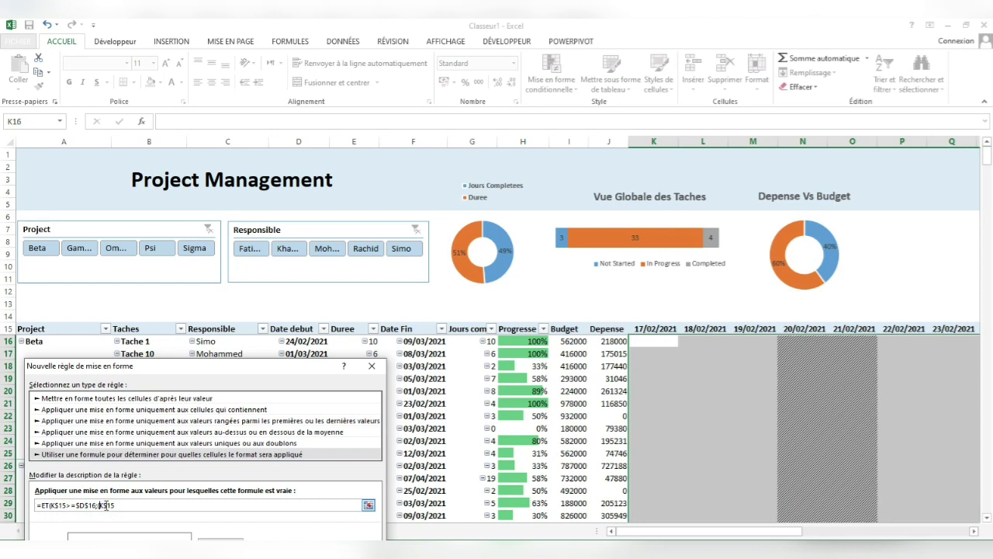
left_click(124, 505)
left_click(304, 339)
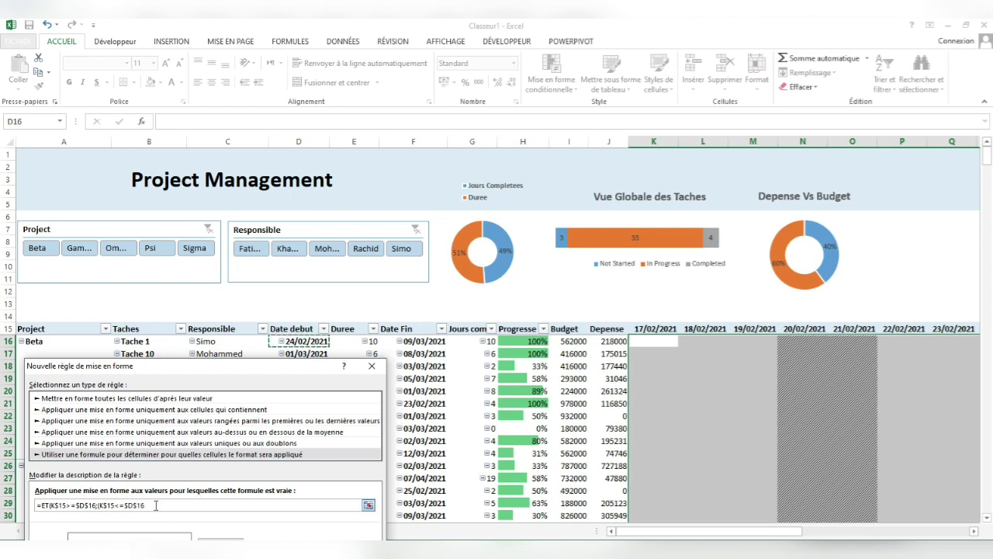
left_click(135, 505)
key("BackSpace")
left_click(154, 505)
type("-")
left_click(467, 341)
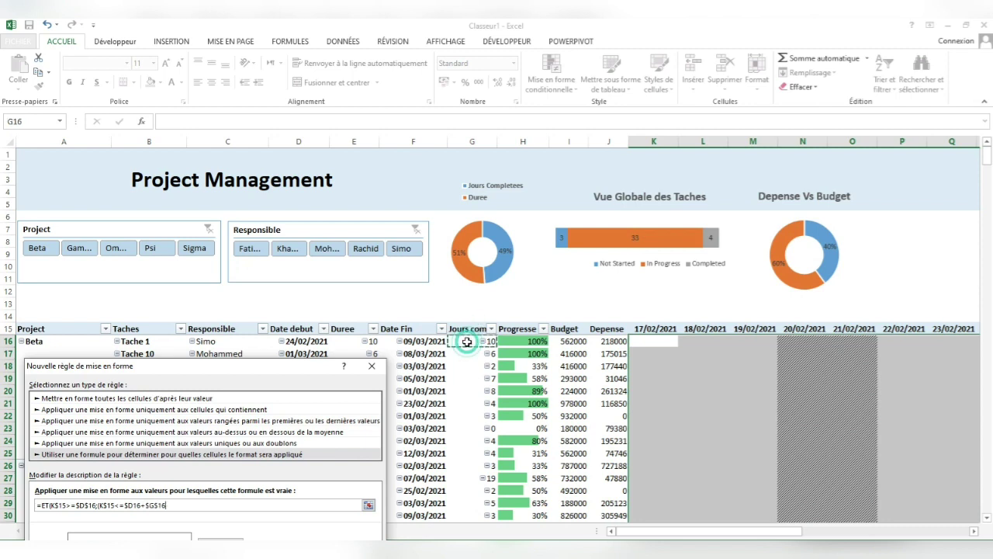
left_click(159, 505)
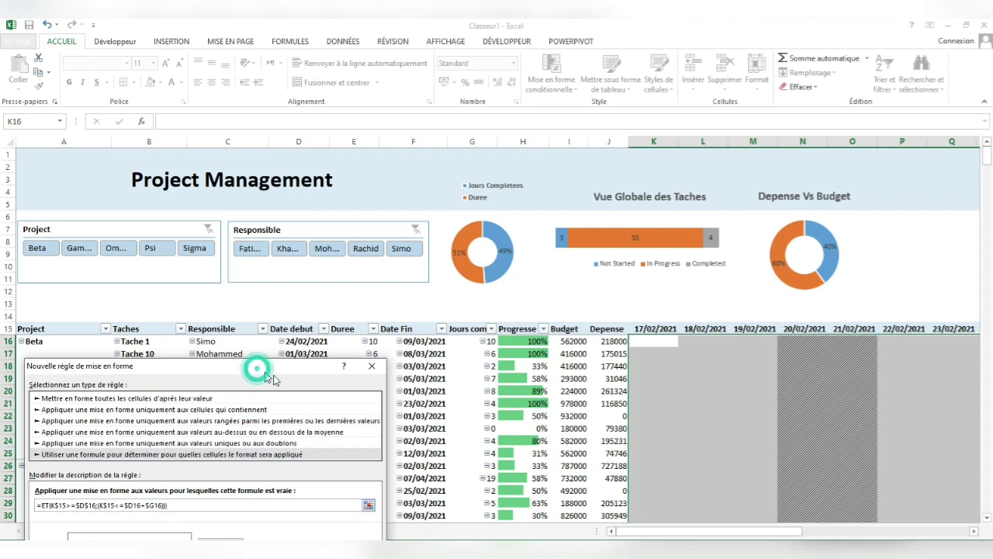
left_click_drag(257, 371, 289, 380)
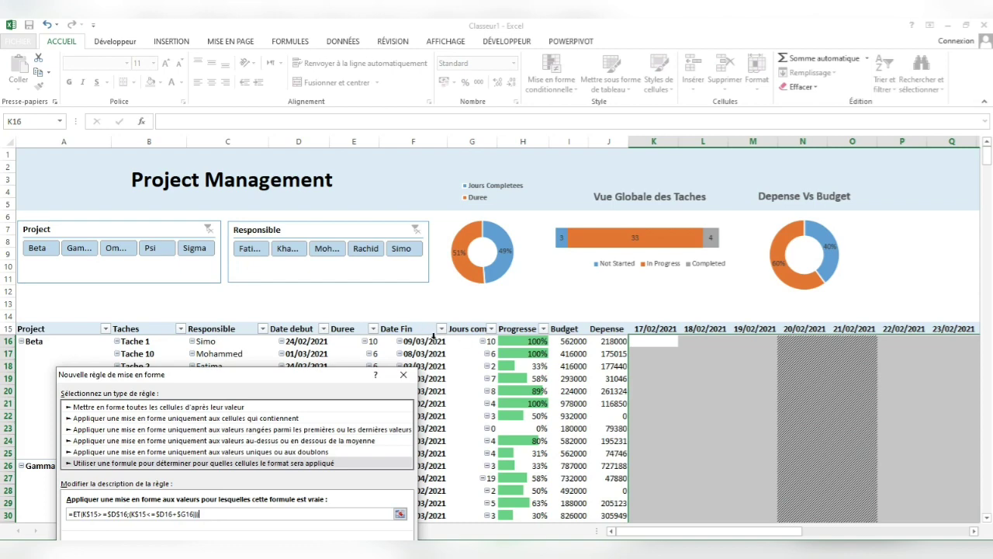
Step: Choose a light green background fill for the completed-days rule
left_click_drag(325, 376, 427, 237)
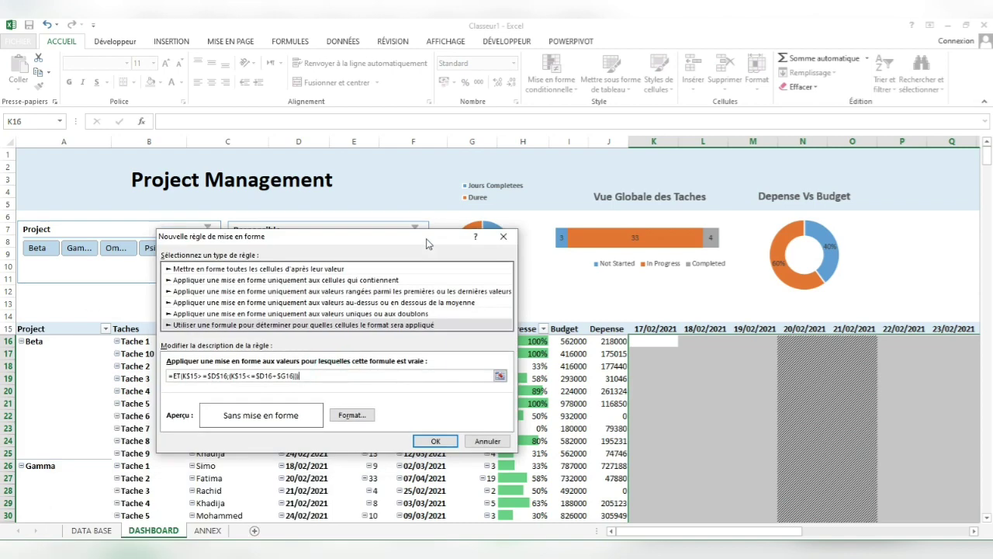
left_click(351, 415)
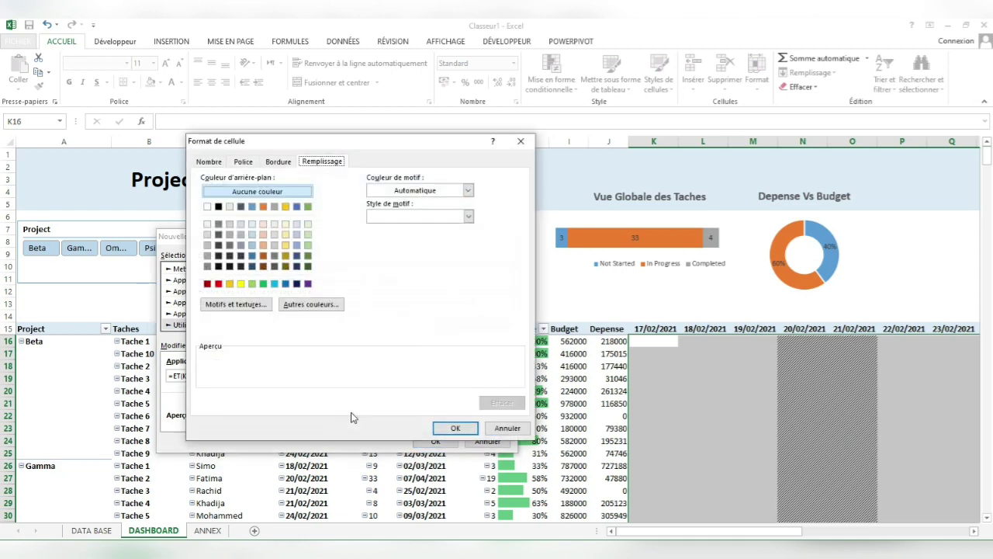
left_click(301, 305)
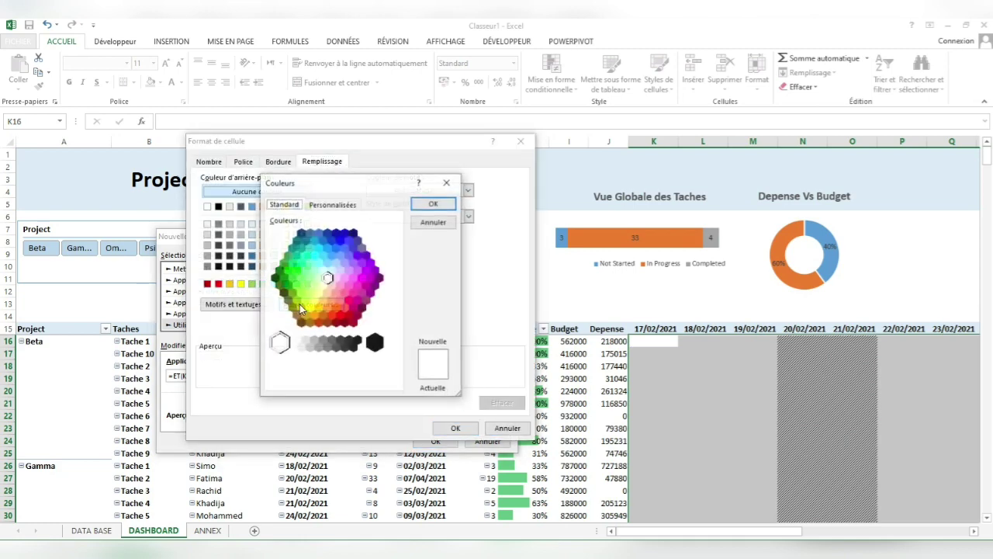
left_click(446, 182)
left_click(307, 244)
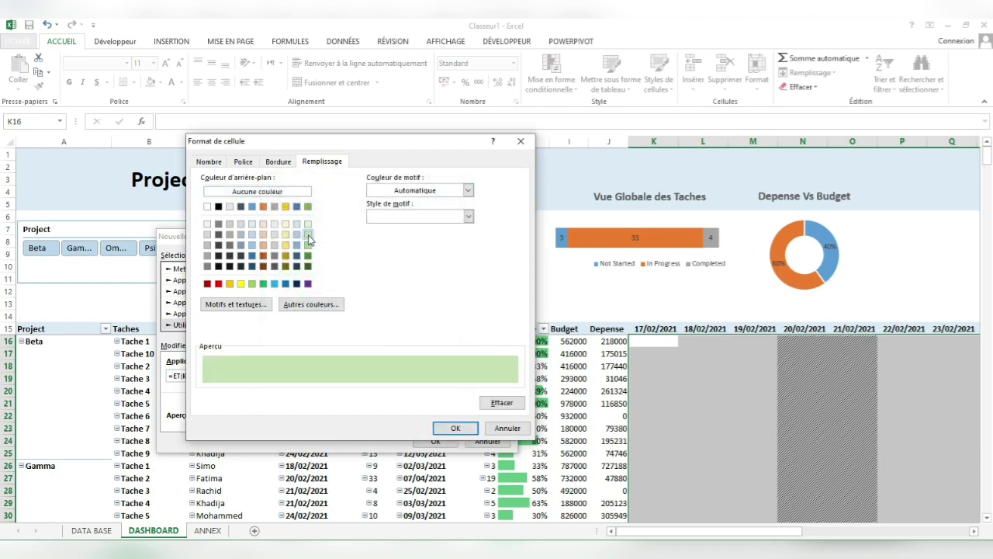
Step: Clear the left and right cell borders in the rule's format and accept the formatting
left_click(278, 161)
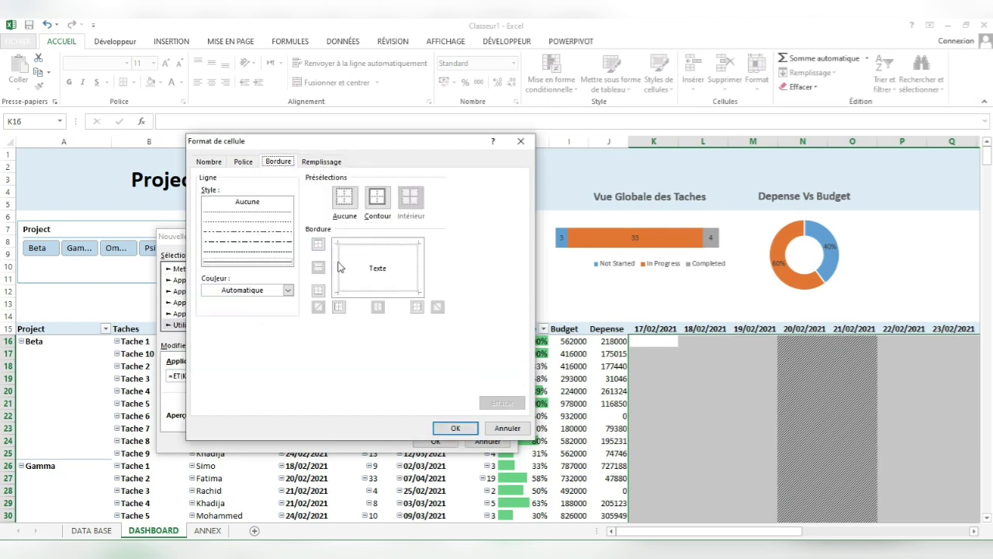
left_click(340, 263)
left_click(339, 263)
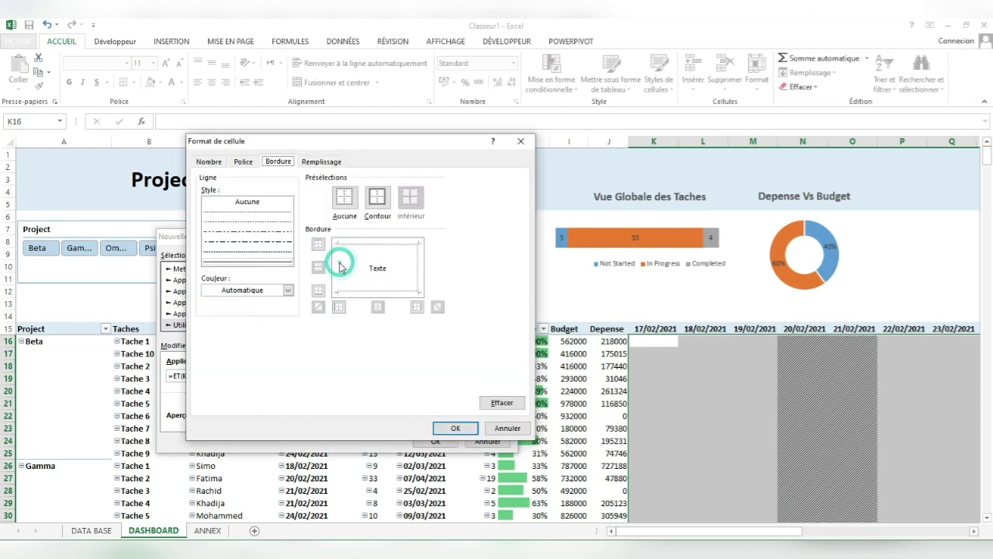
left_click(416, 269)
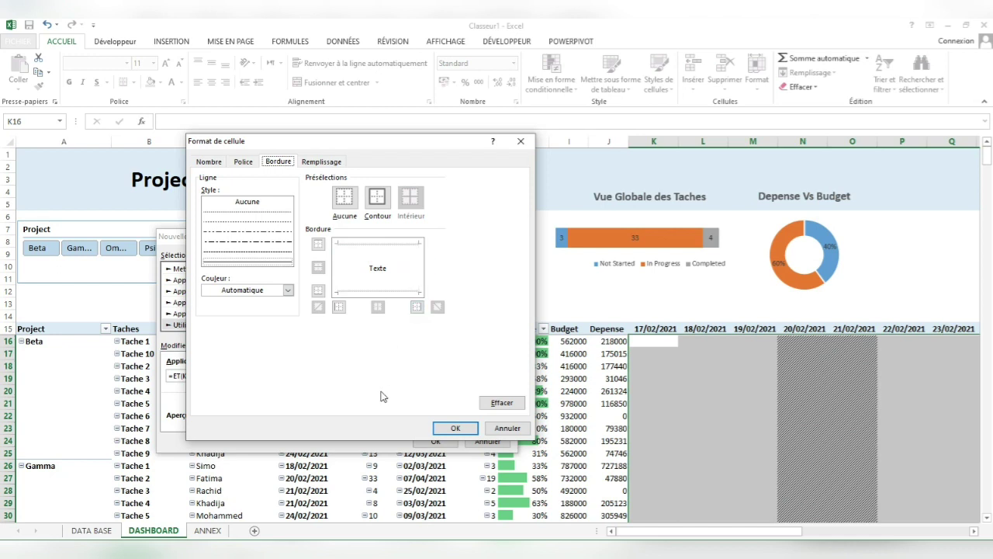
left_click(455, 429)
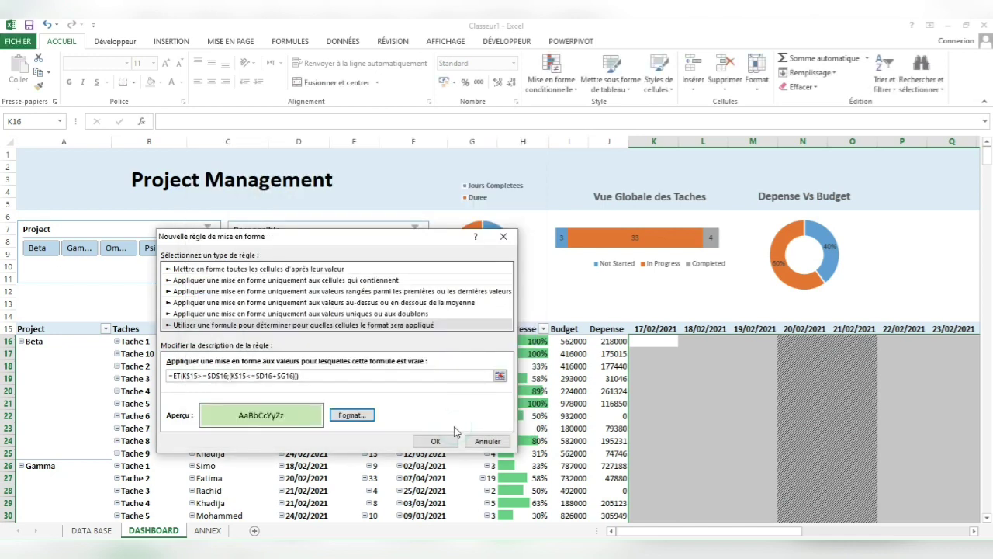
Step: Correct the rule's formula to =ET(K$15>=$D$16;(K$15<=$D16+$G16)), apply it, and check the green bars across the timeline
left_click(436, 441)
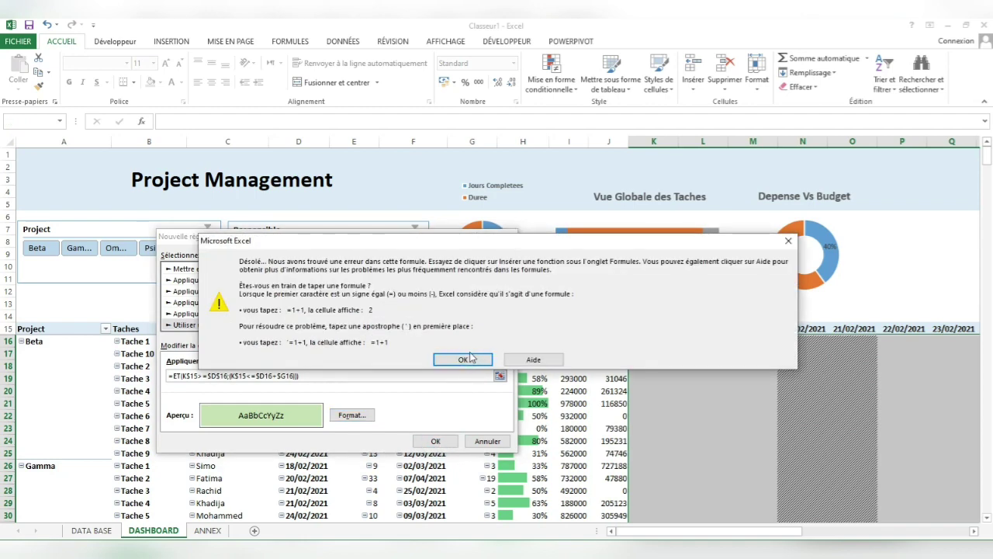
left_click(464, 359)
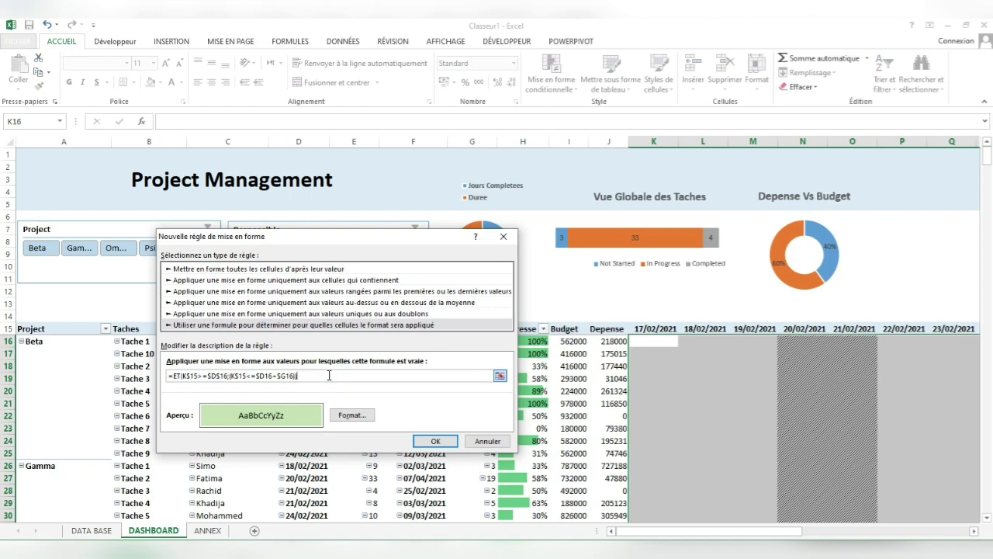
key("Escape")
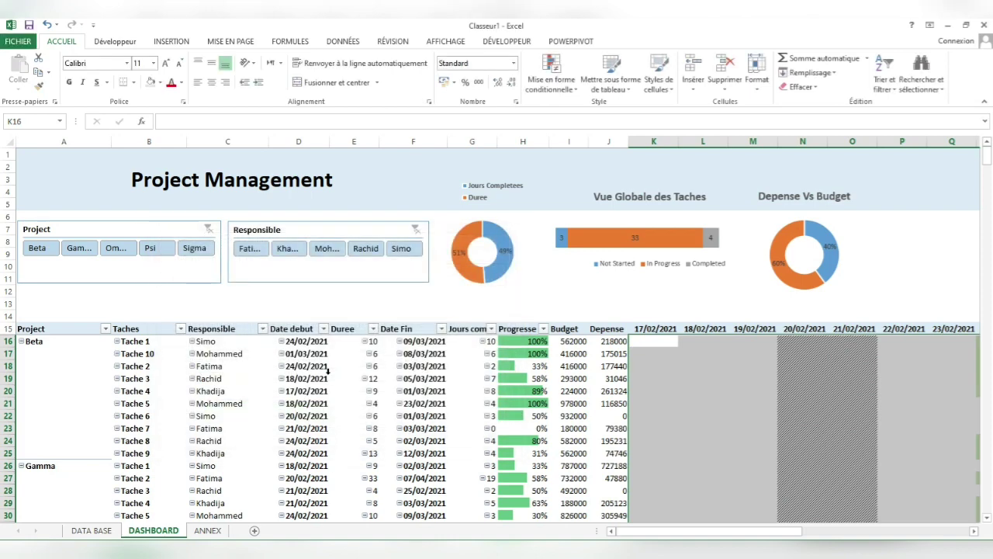
scroll(809, 373, "right", 5)
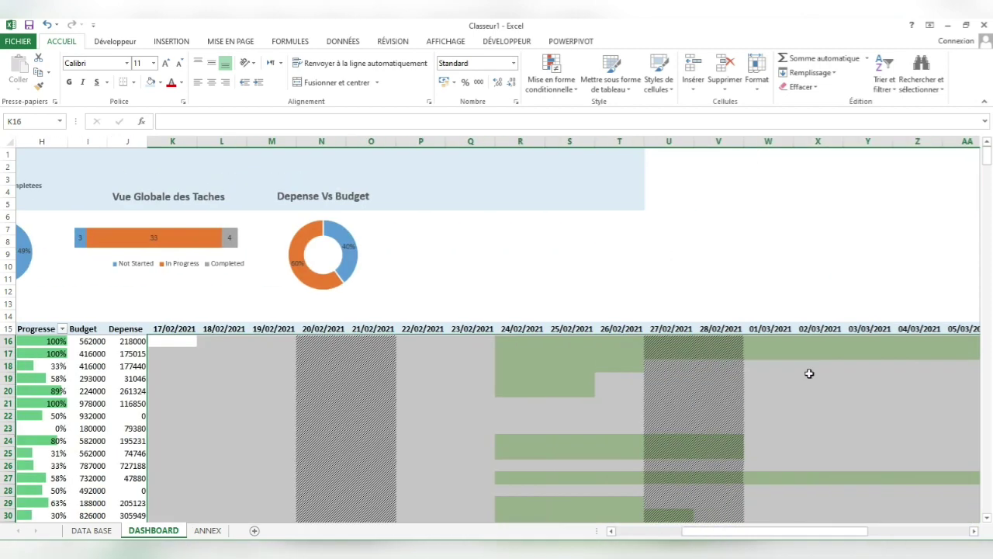
scroll(809, 373, "right", 5)
left_click(809, 374)
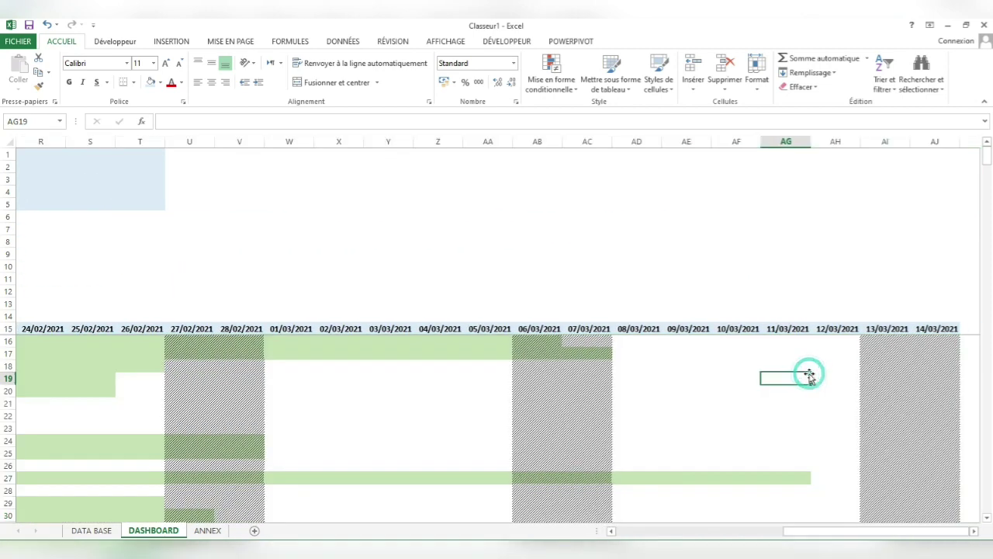
scroll(321, 391, "left", 3)
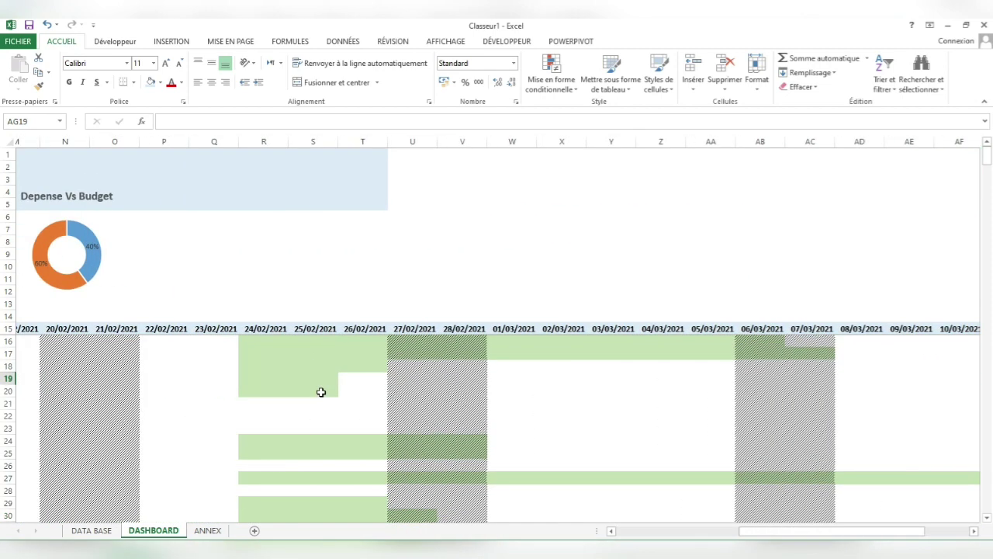
scroll(321, 391, "left", 2)
scroll(321, 392, "down", 3)
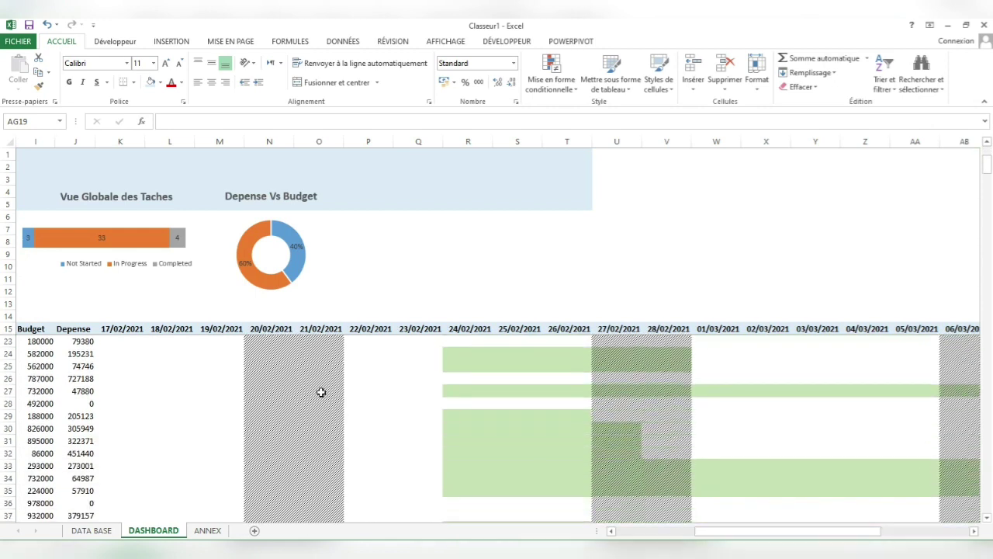
Step: Select the timeline cells starting at K16, covering all task rows and all date columns through AJ
scroll(322, 392, "down", 5)
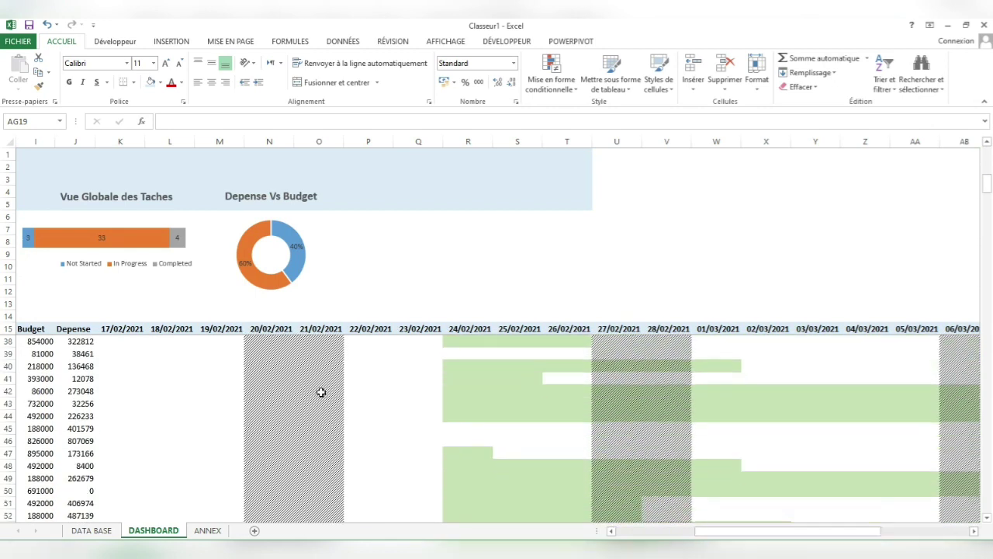
scroll(321, 391, "down", 5)
scroll(321, 391, "up", 12)
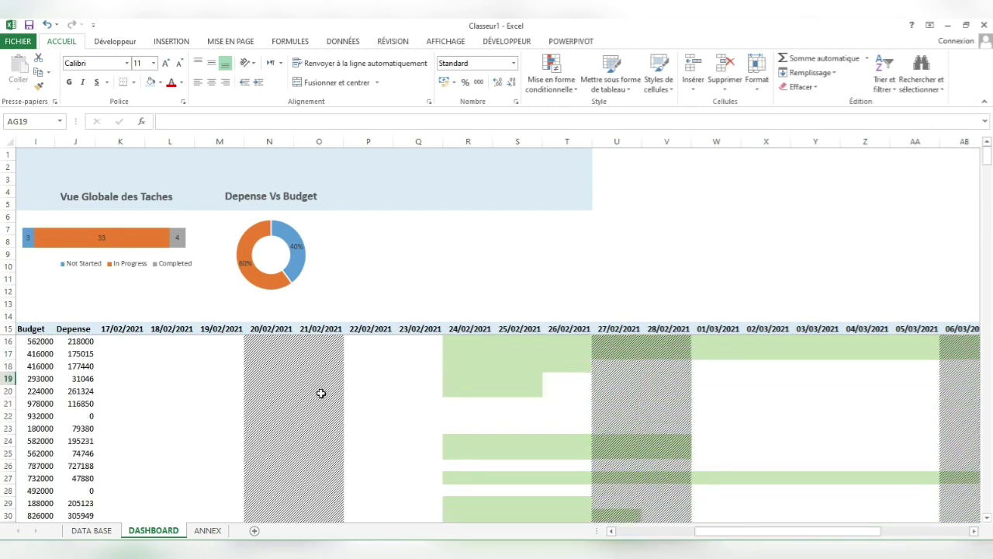
scroll(321, 393, "left", 3)
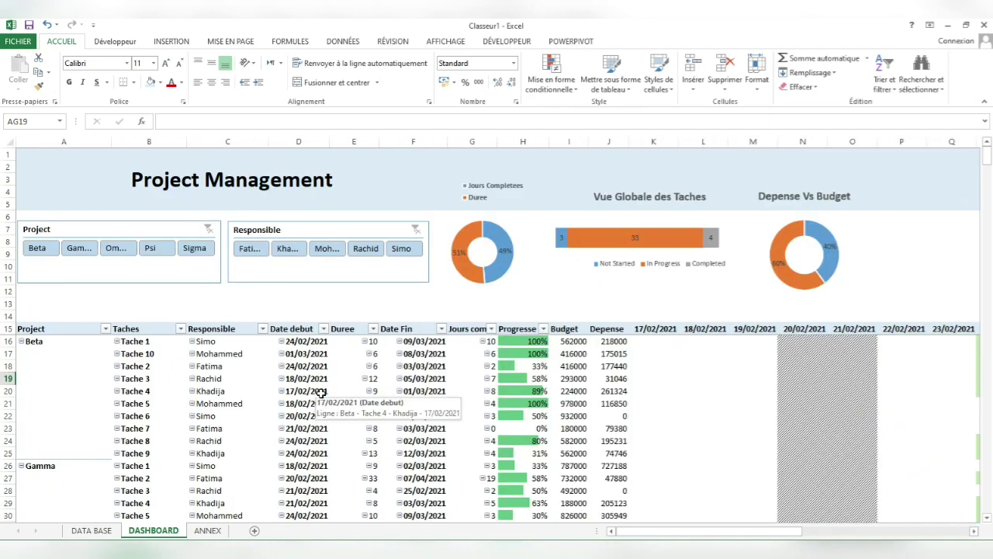
left_click(716, 363)
scroll(712, 341, "right", 3)
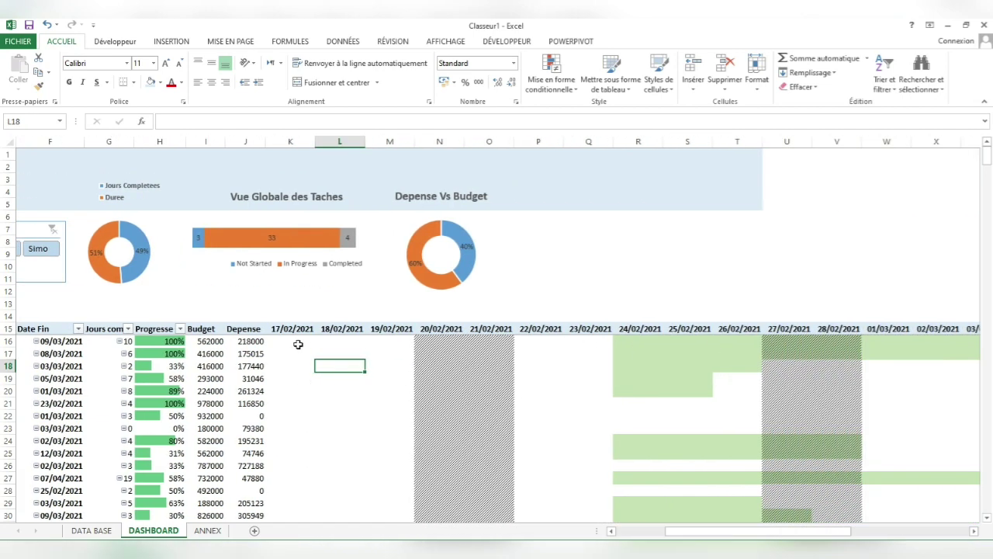
left_click_drag(298, 342, 314, 519)
left_click_drag(373, 503, 893, 481)
left_click_drag(989, 194, 987, 156)
left_click_drag(804, 532, 620, 533)
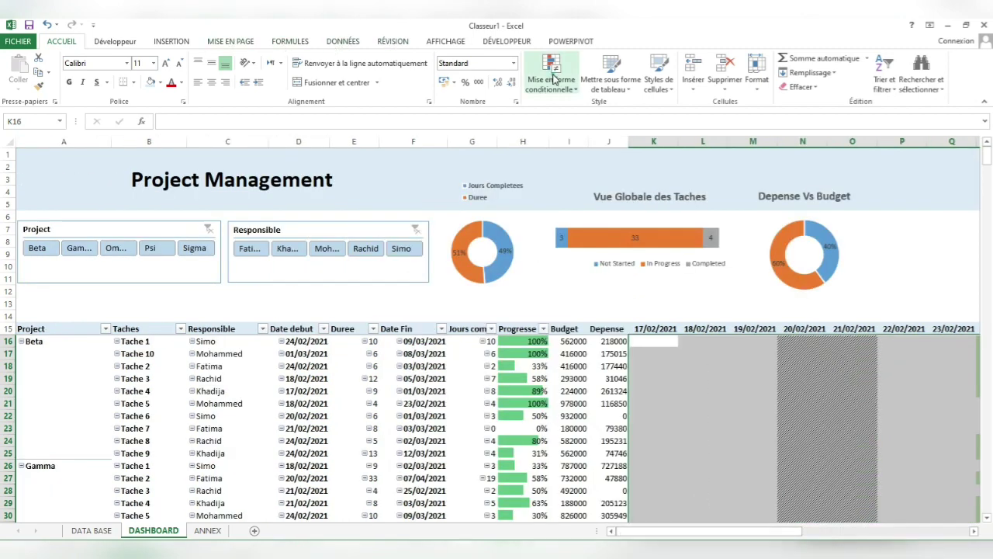
Step: Start a new conditional formatting rule for the selected timeline that uses a formula to determine the cells to format
left_click(552, 76)
left_click(570, 241)
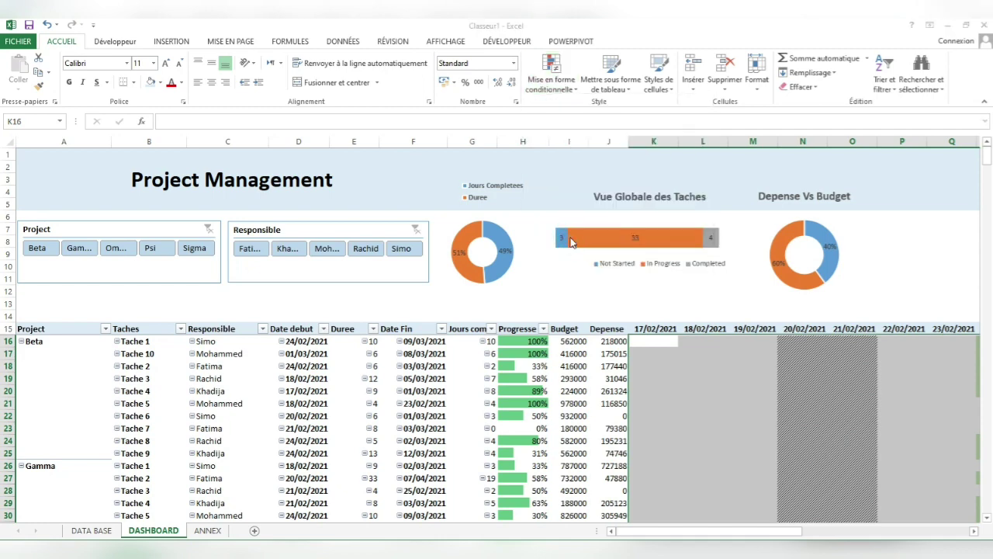
left_click(277, 311)
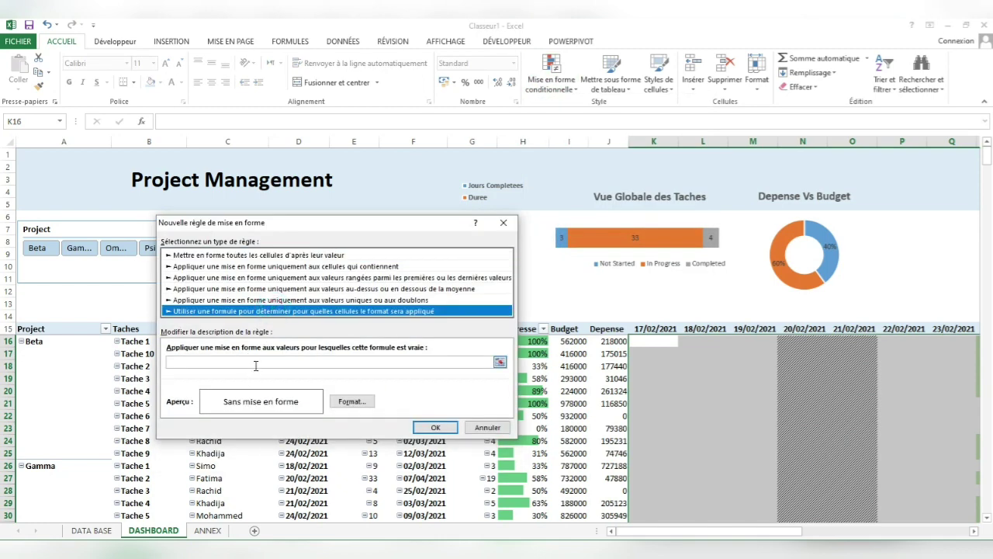
left_click(255, 363)
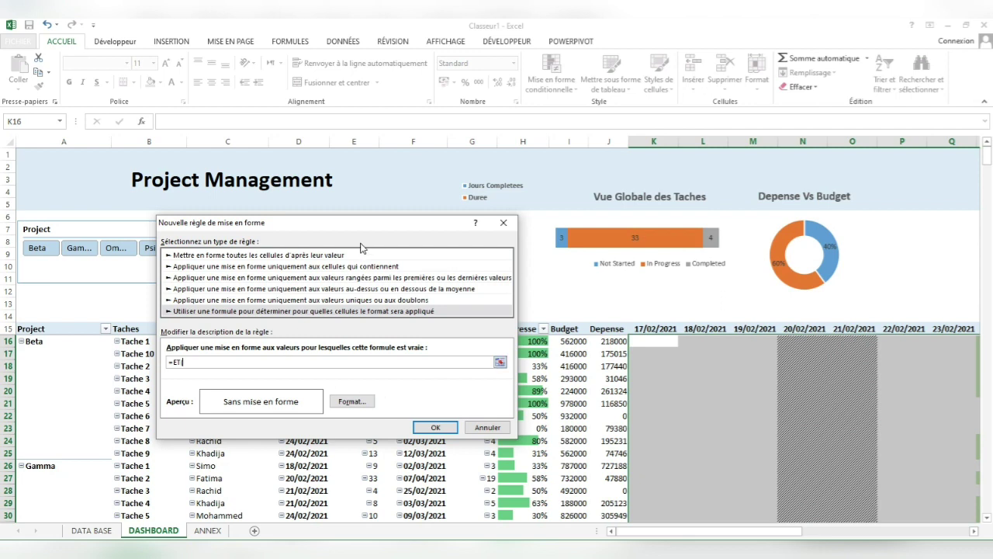
Step: Begin the rule's formula with =ET(K$15>=$D$16, comparing the timeline date with the task's start date
left_click(645, 329)
left_click(186, 362)
key("BackSpace")
left_click_drag(344, 226, 346, 392)
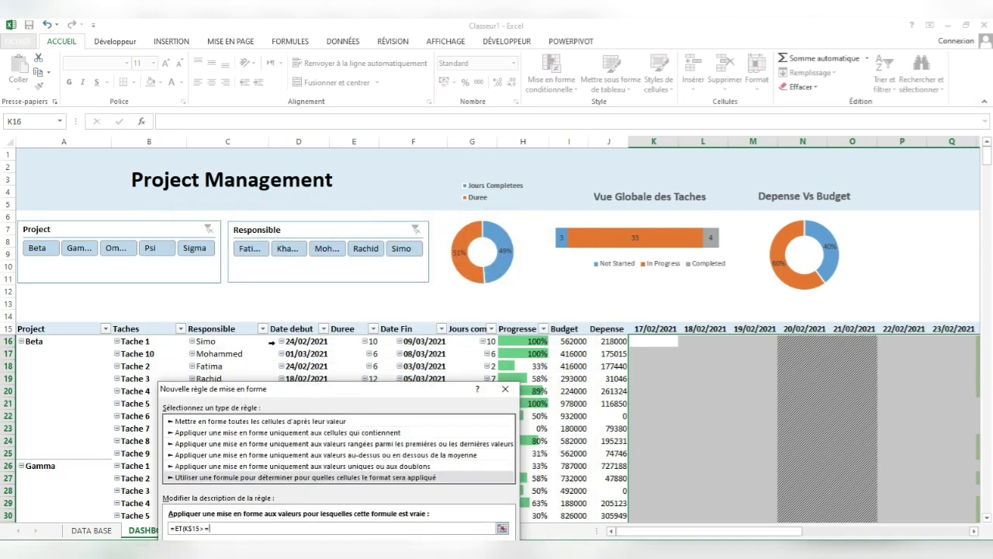
left_click(306, 344)
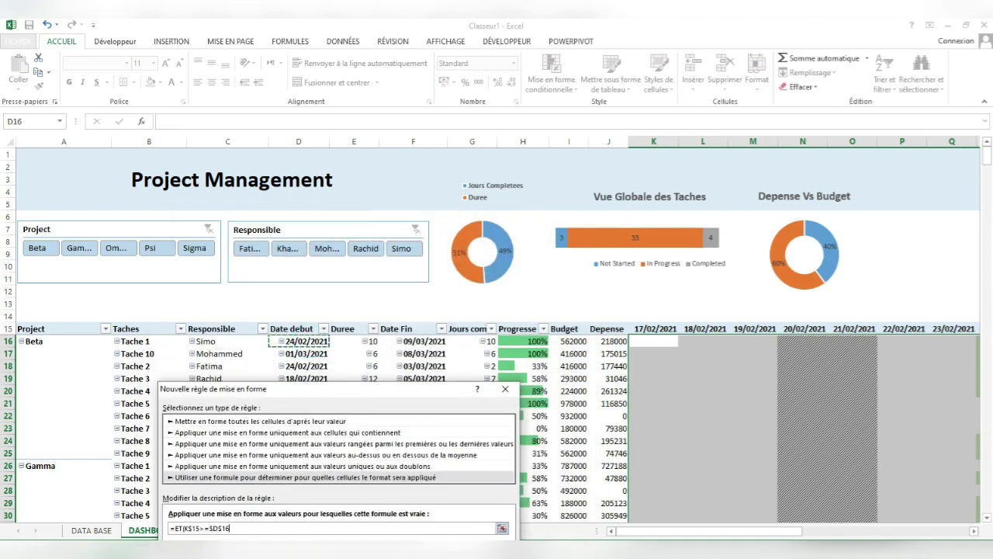
Step: Add the second condition K$15<=$F16 so the timeline date is limited by the task's end date
type(";")
left_click(646, 332)
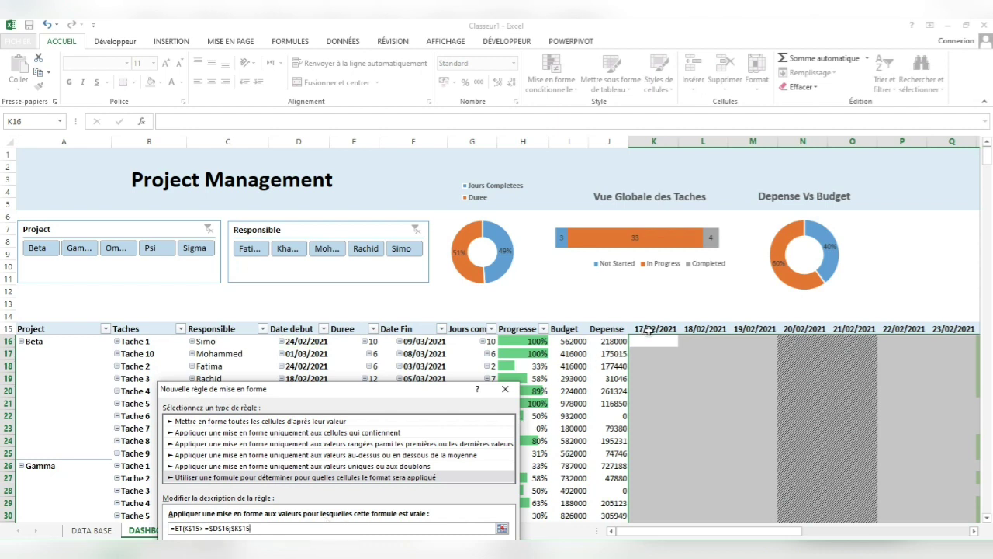
left_click(232, 528)
left_click(426, 341)
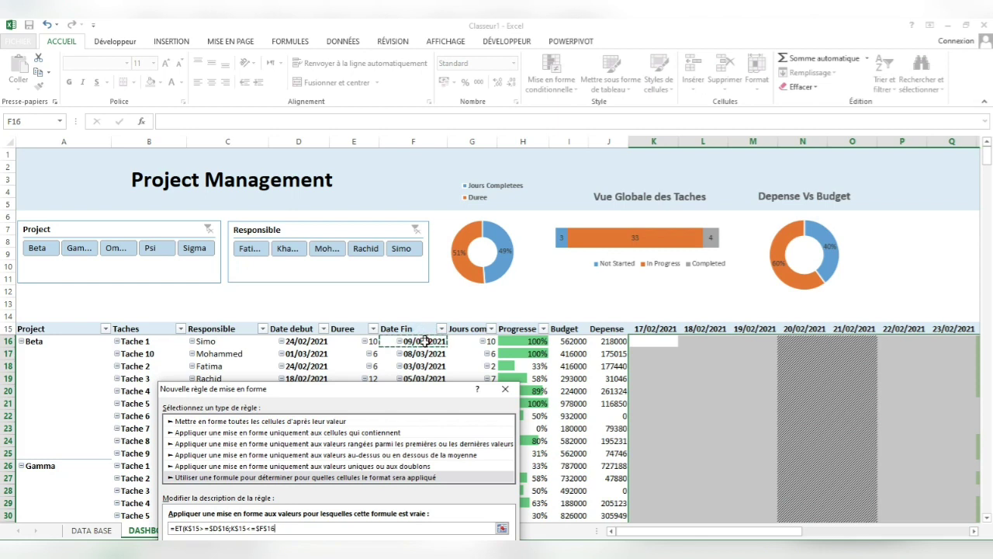
left_click(268, 528)
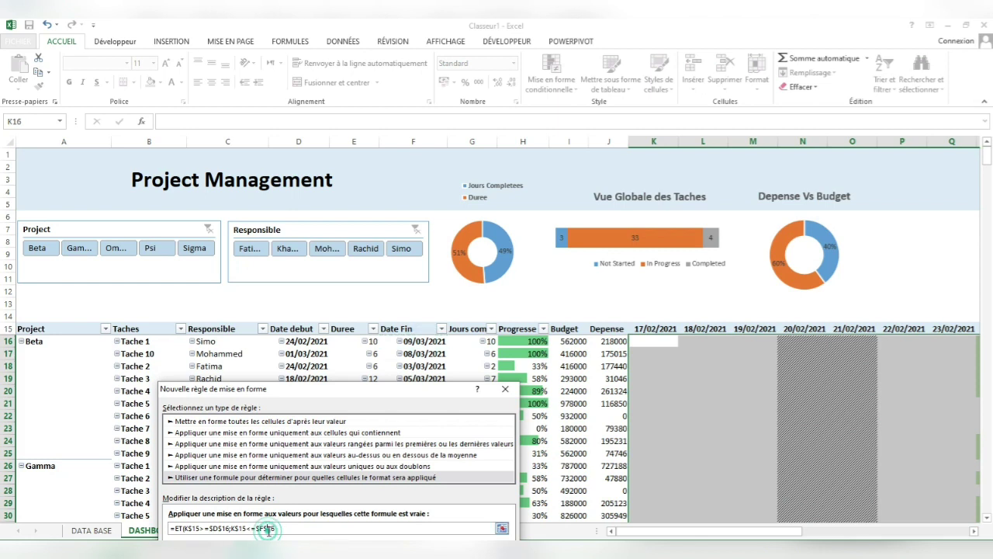
key("BackSpace")
left_click(280, 528)
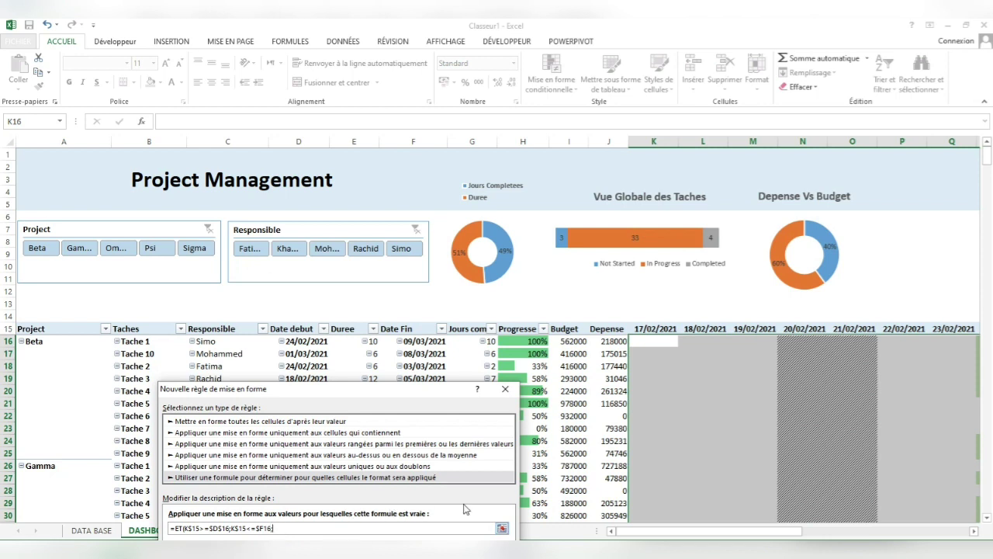
Step: Add a third condition requiring the timeline date to exceed the start date plus the completed days
type(";")
left_click(650, 329)
type(">(")
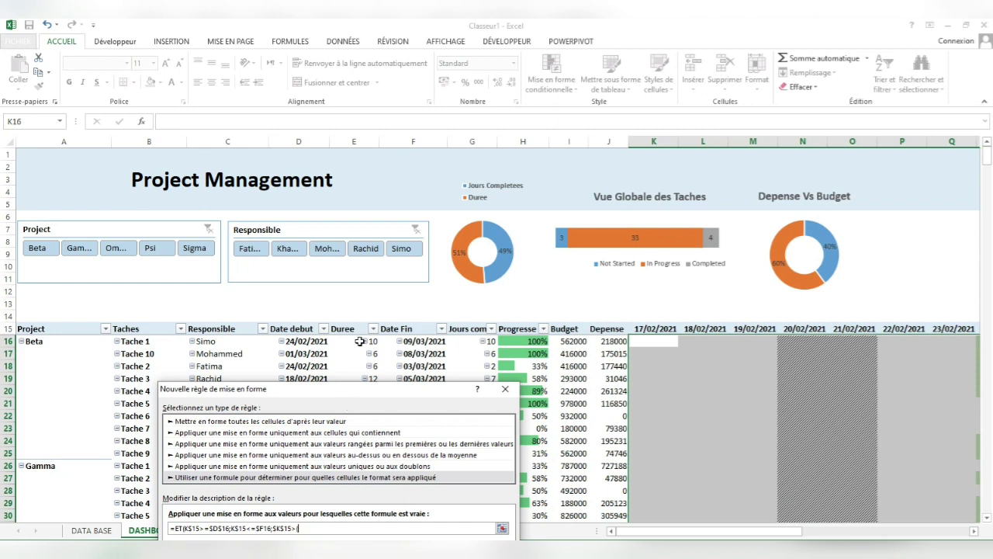
left_click(305, 342)
type("+")
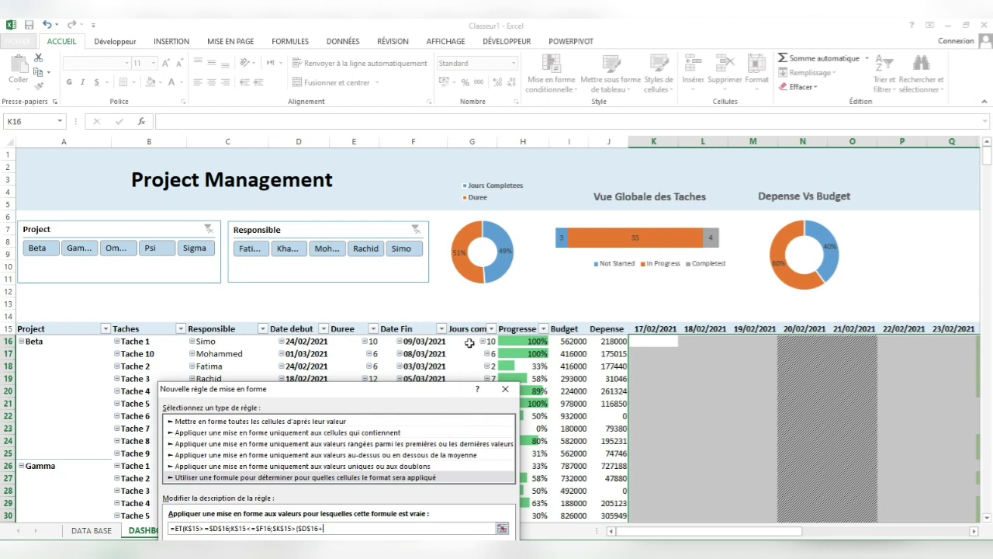
left_click(470, 342)
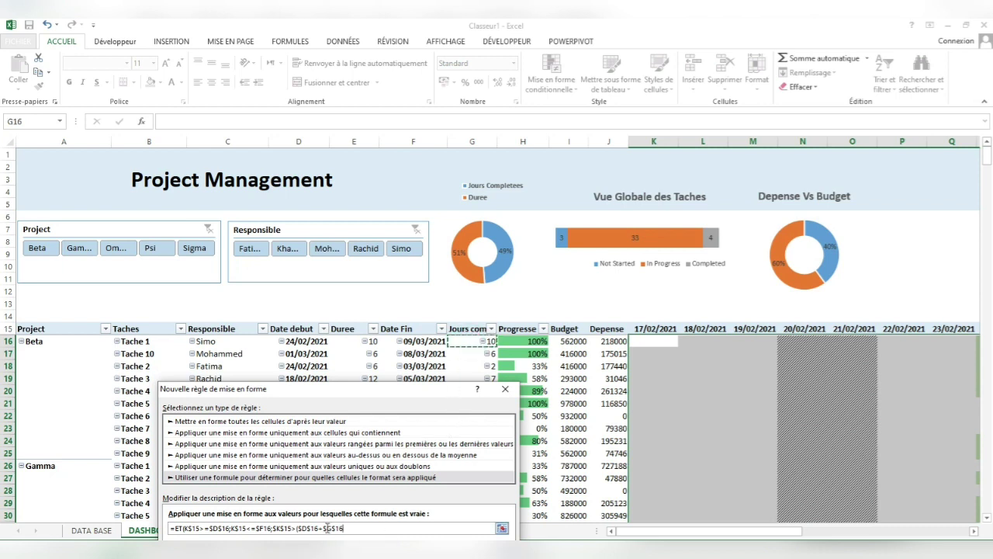
Step: Adjust the absolute references in the third condition to K$15>($D16+$G16) and close the formula's parentheses
left_click(276, 528)
key("BackSpace")
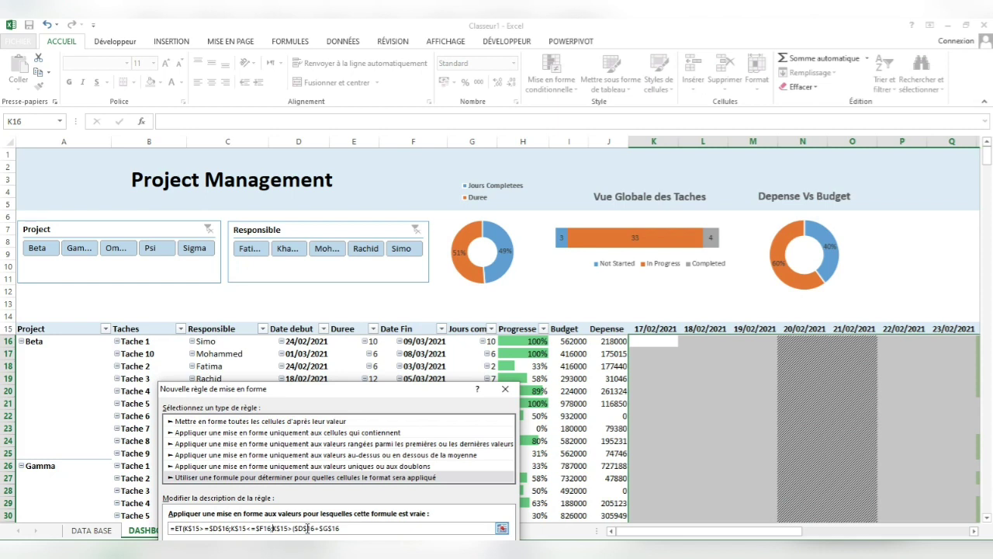
left_click(307, 528)
key("BackSpace")
left_click(328, 528)
key("BackSpace")
left_click_drag(379, 398, 414, 223)
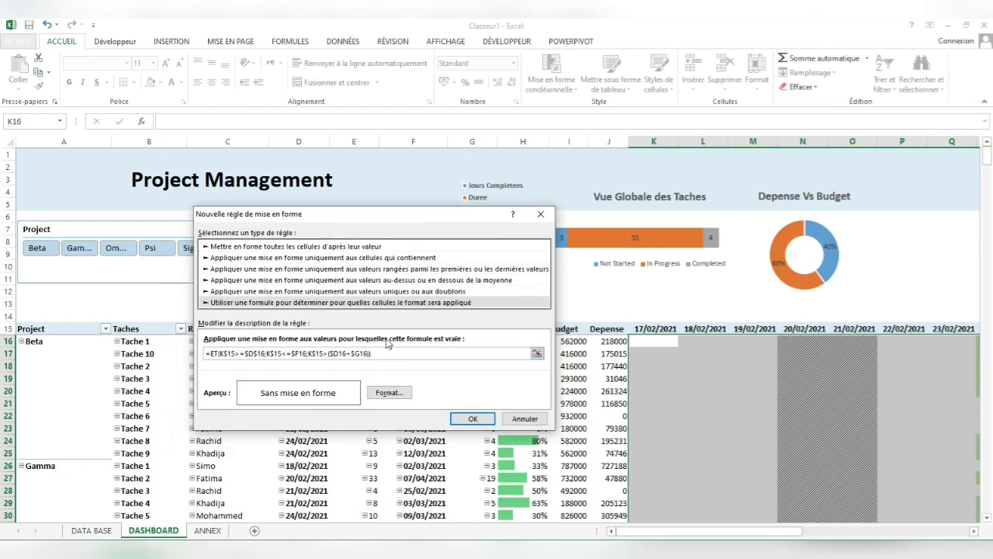
Step: Clear the left and right cell borders in the new rule's format
left_click(387, 394)
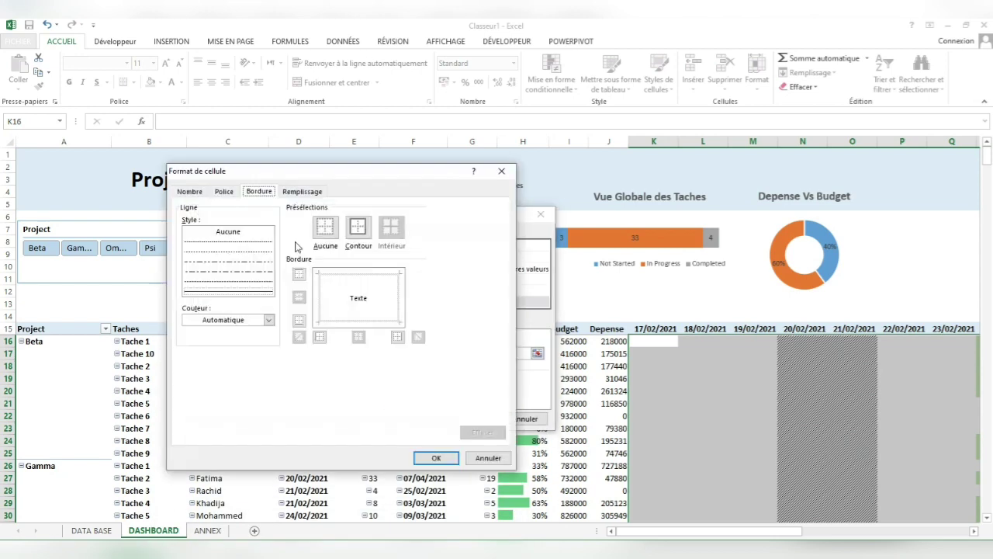
left_click(321, 289)
left_click(321, 289)
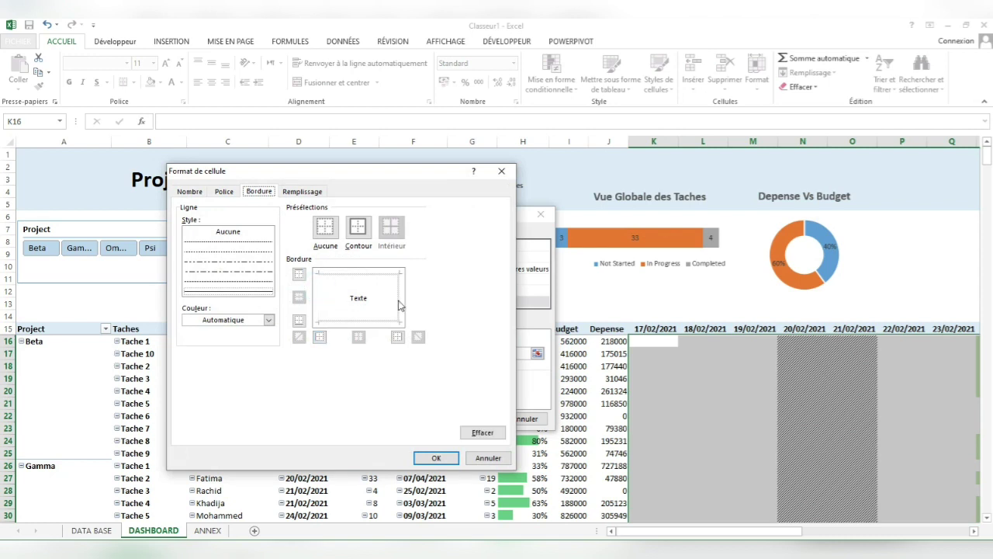
left_click(398, 300)
left_click(398, 300)
Step: Choose a gold background fill for the remaining-days rule and apply it to the timeline
left_click(301, 192)
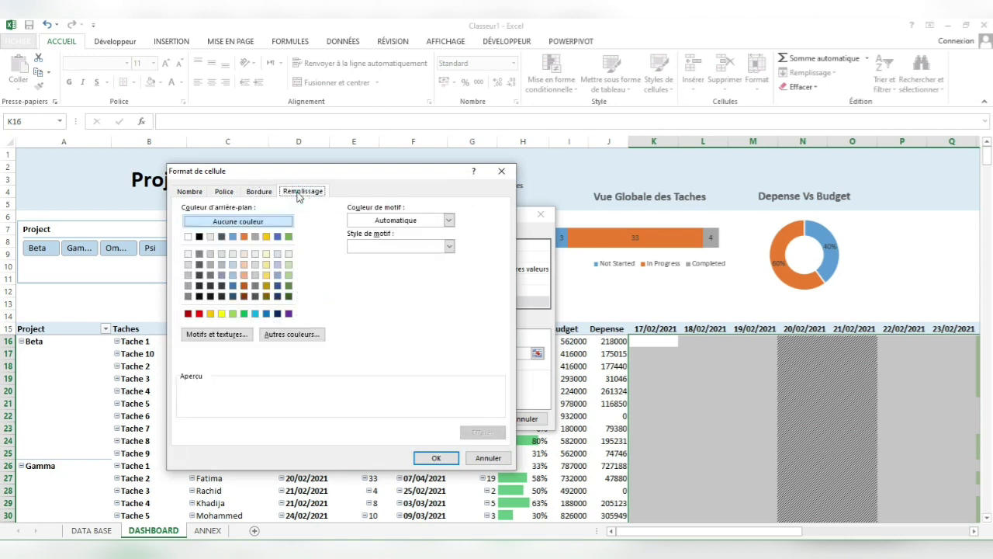
left_click(210, 314)
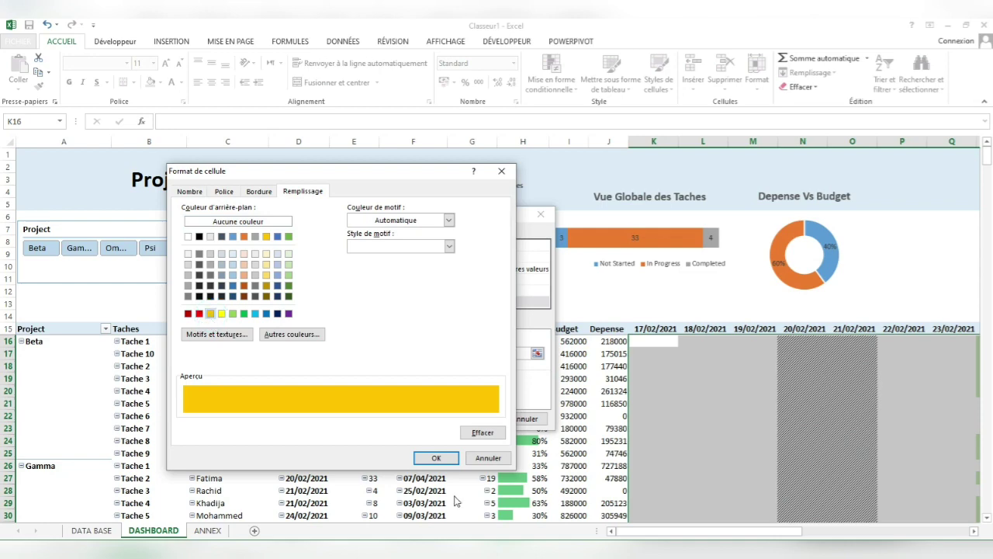
left_click(439, 458)
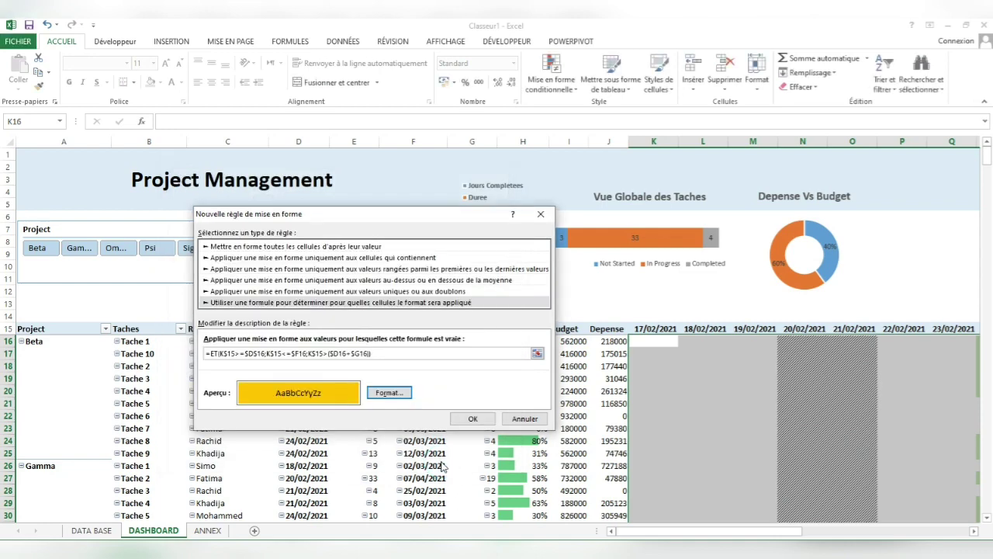
left_click(473, 419)
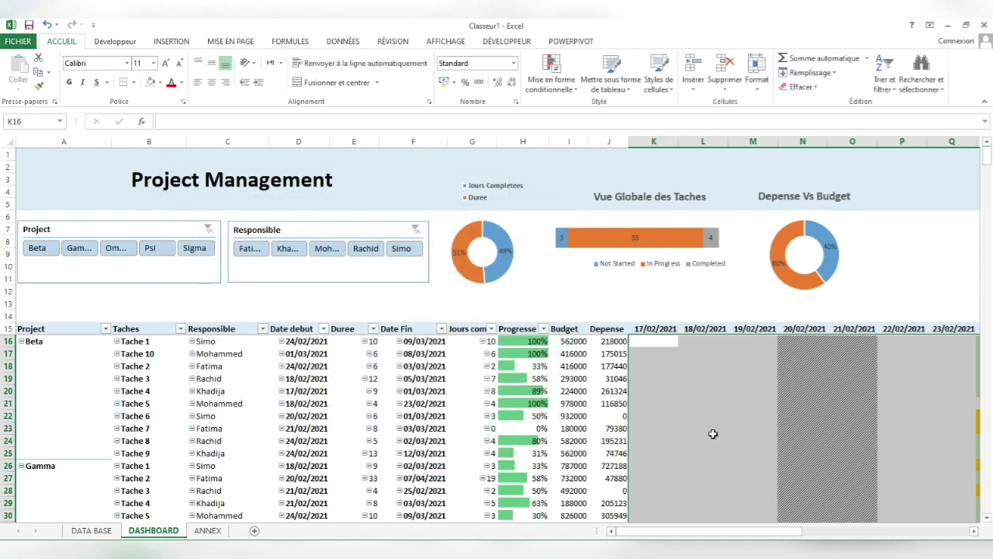
Step: Examine the completed and remaining bars across the timeline, including how they overlap the hatched weekend columns
scroll(713, 434, "right", 6)
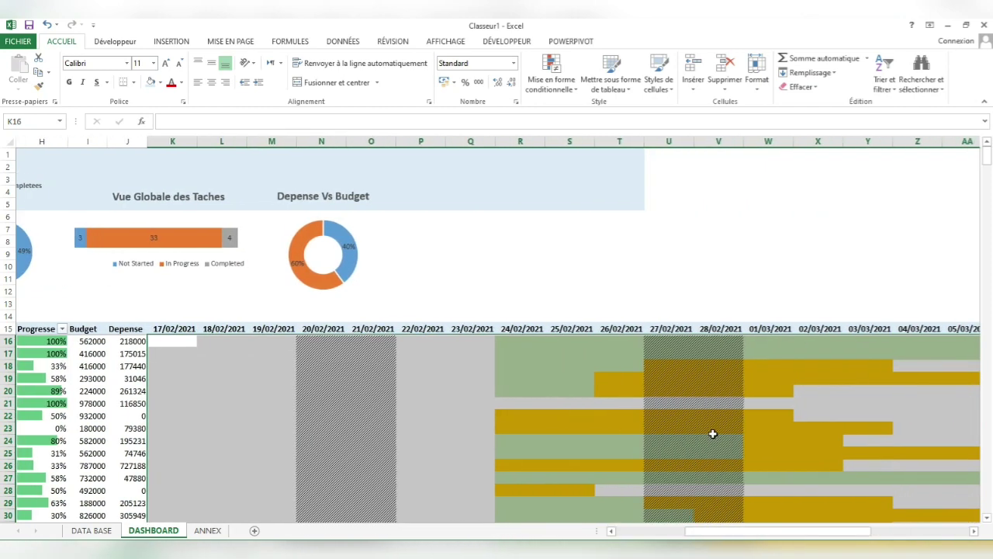
scroll(712, 433, "right", 5)
scroll(713, 434, "right", 5)
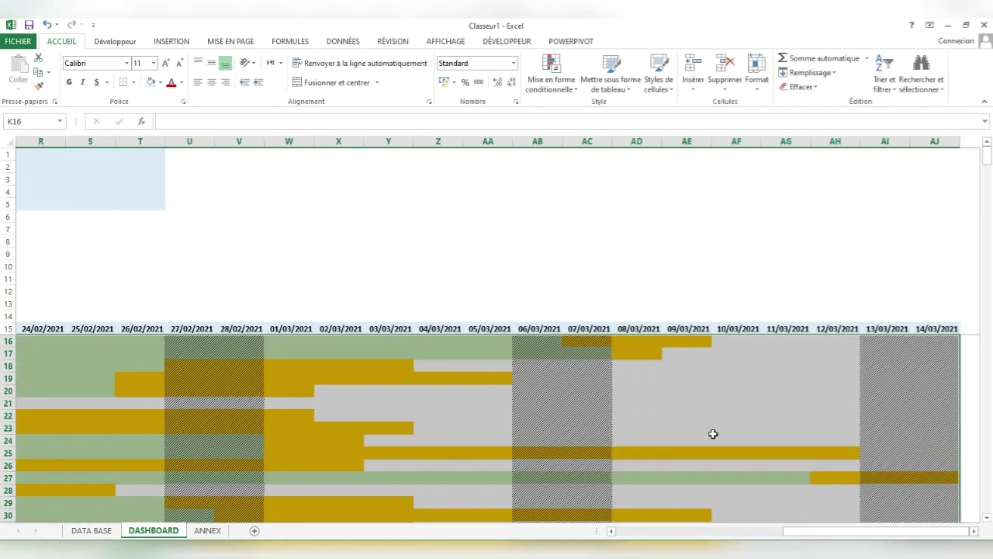
scroll(712, 434, "right", 2)
scroll(713, 433, "left", 4)
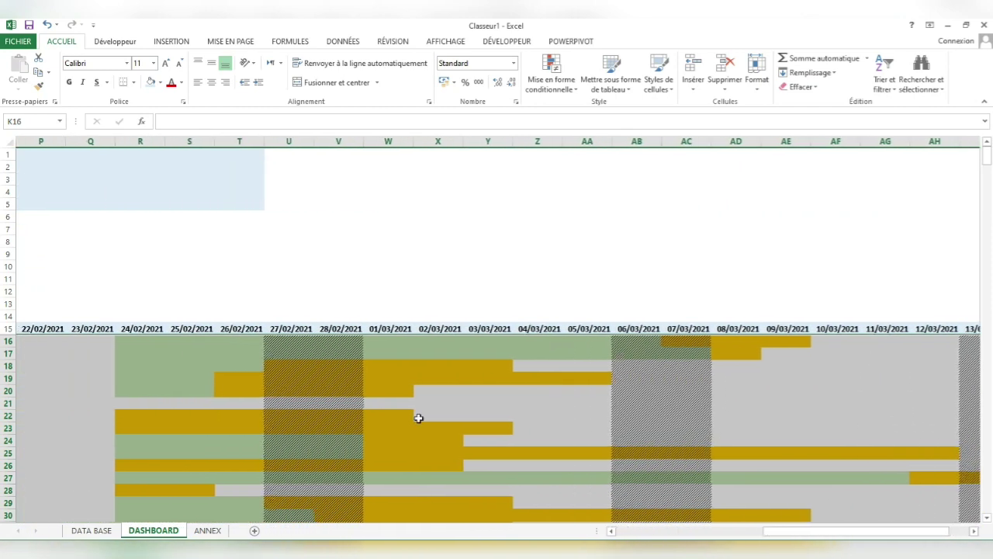
scroll(429, 360, "left", 10)
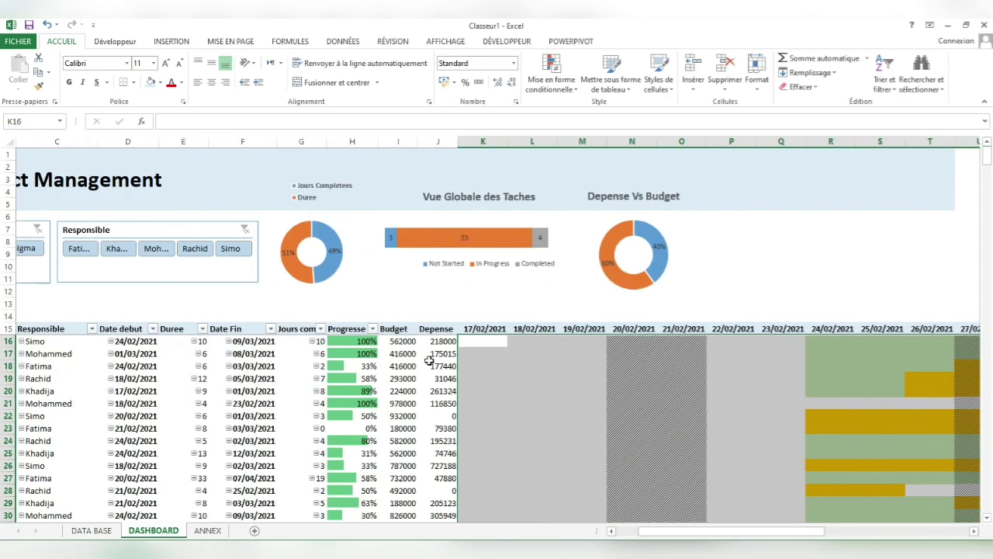
left_click(529, 353)
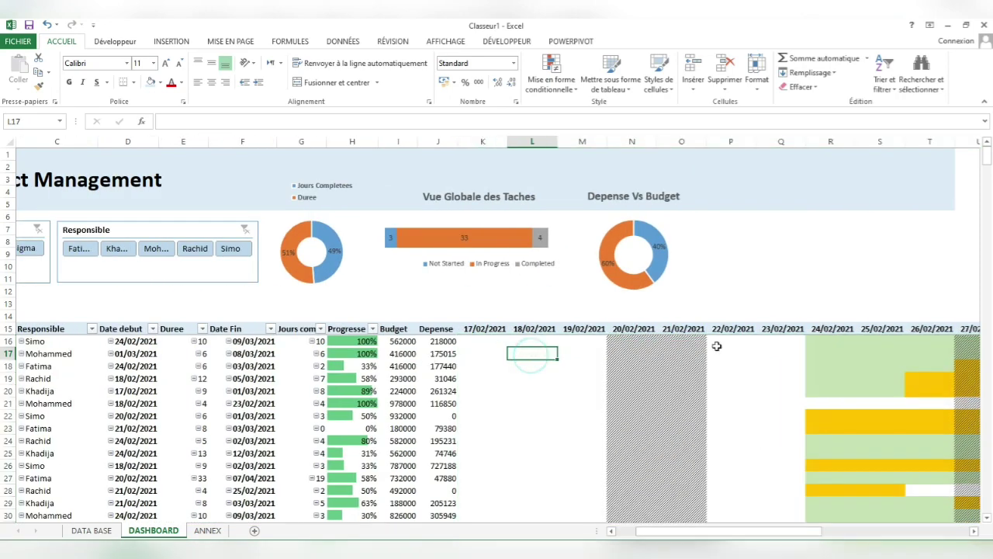
scroll(731, 350, "right", 3)
scroll(731, 353, "right", 7)
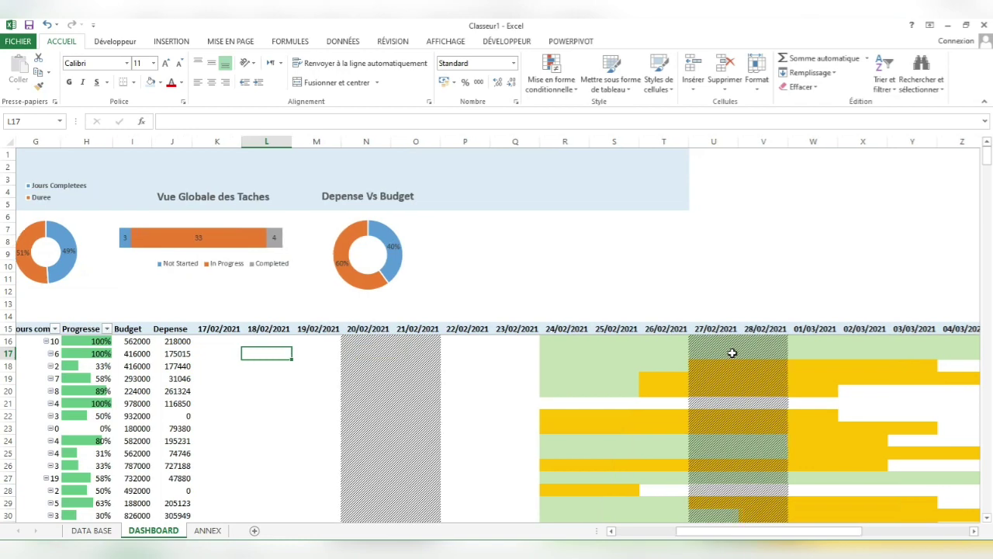
scroll(732, 353, "right", 6)
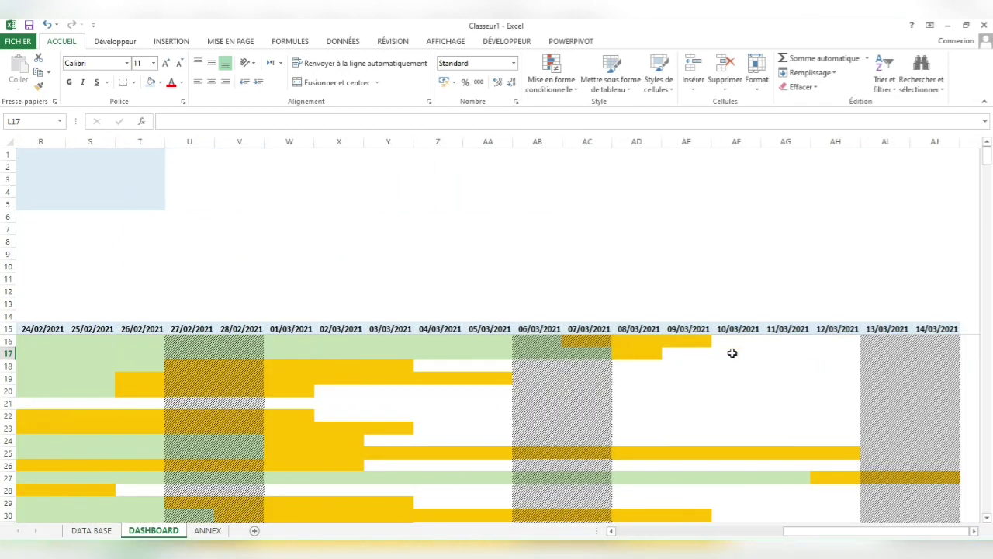
scroll(732, 353, "left", 3)
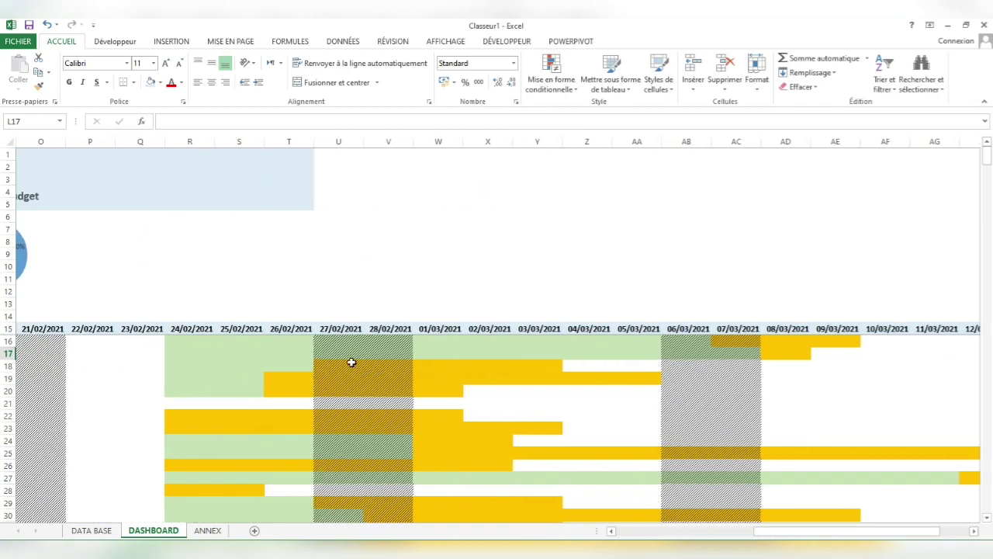
left_click_drag(351, 357, 364, 400)
left_click_drag(333, 343, 381, 422)
left_click(384, 379)
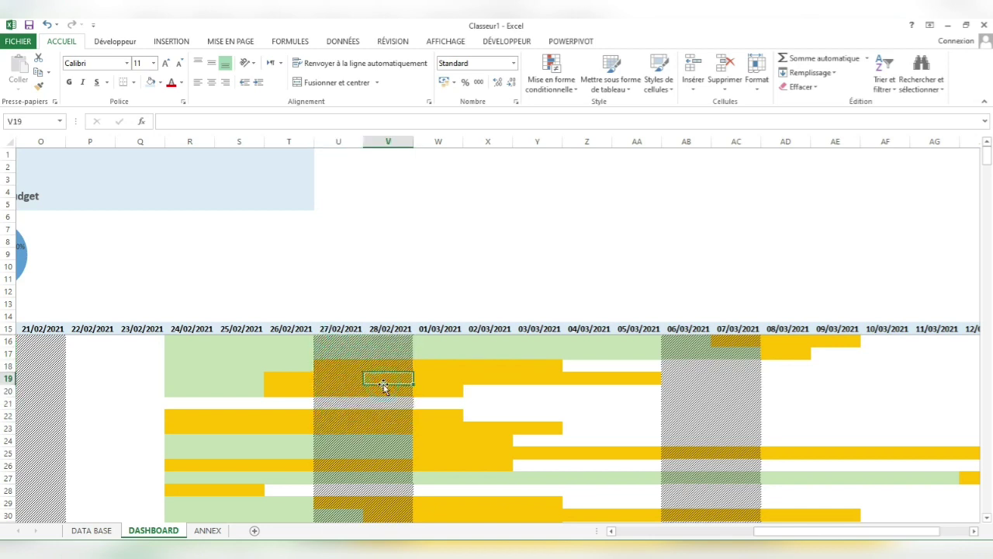
scroll(166, 387, "left", 5)
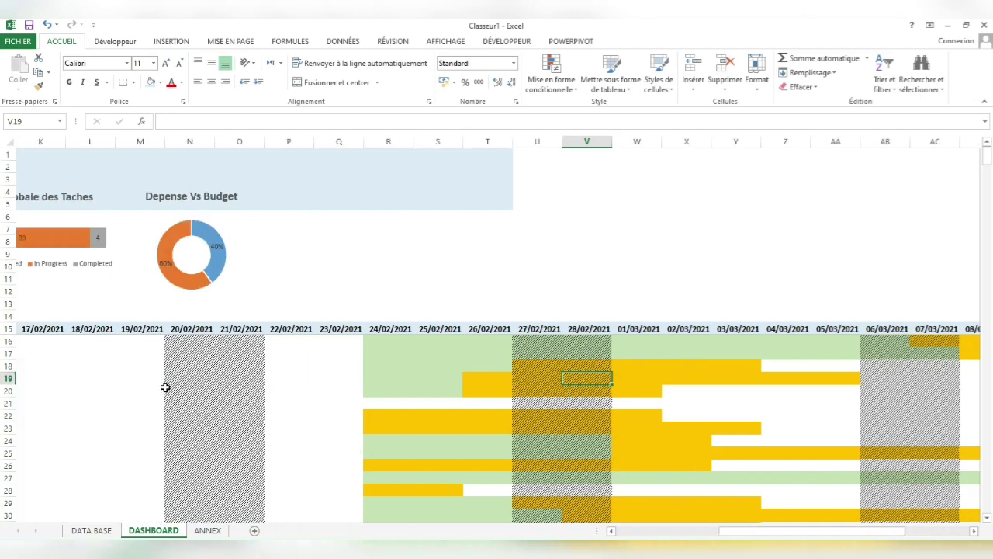
Step: Move the weekend JOURSEM rule to the top of the conditional formatting rules applied to the timeline from K16
left_click_drag(169, 337, 870, 500)
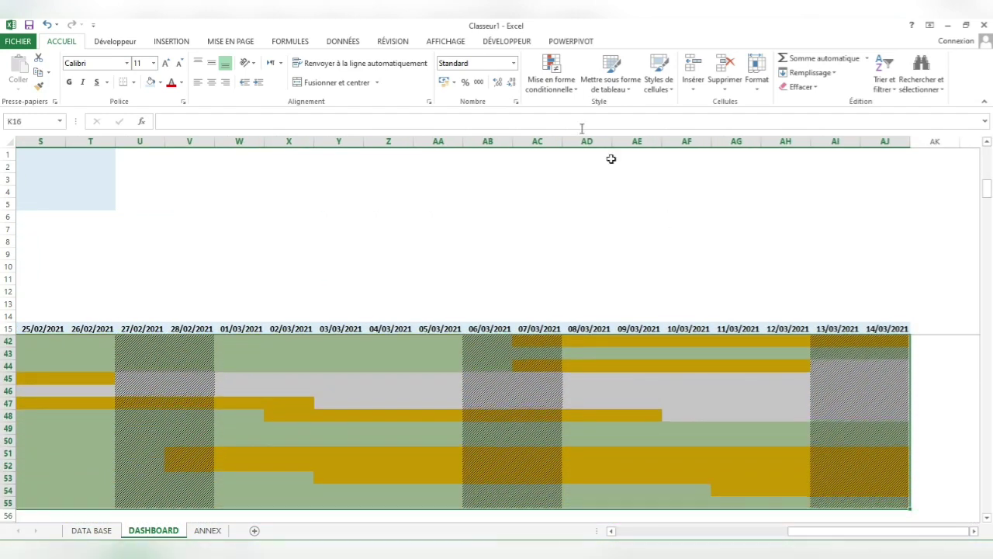
left_click(553, 82)
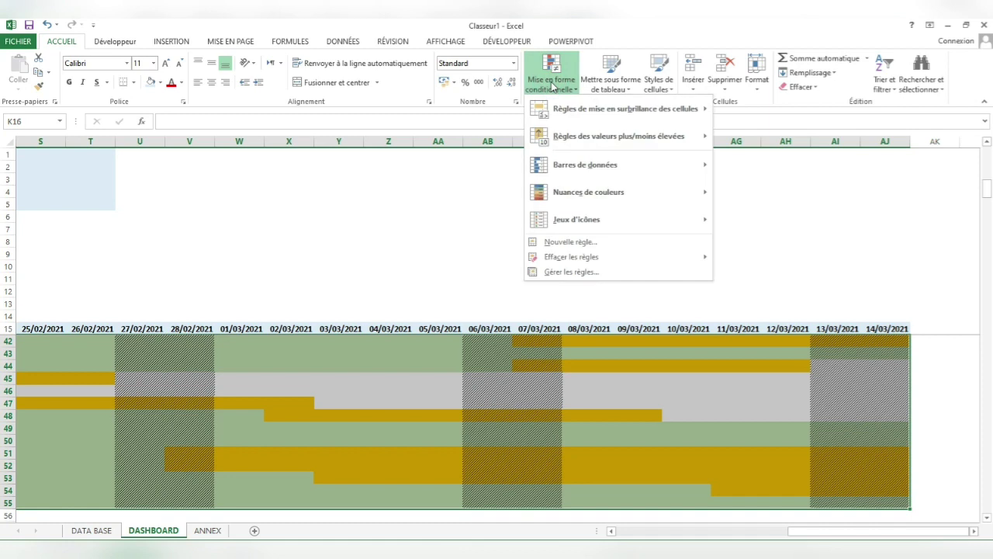
left_click(582, 272)
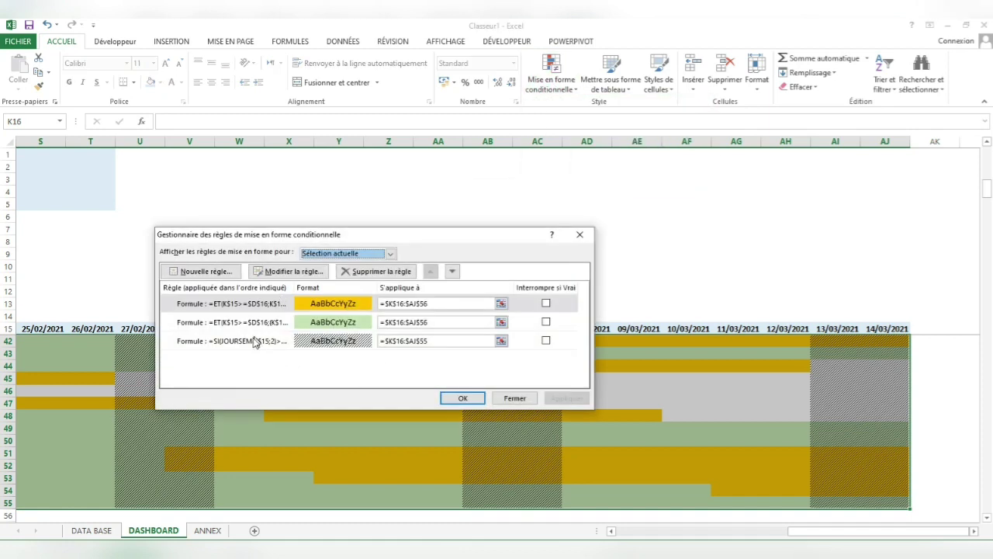
left_click(250, 344)
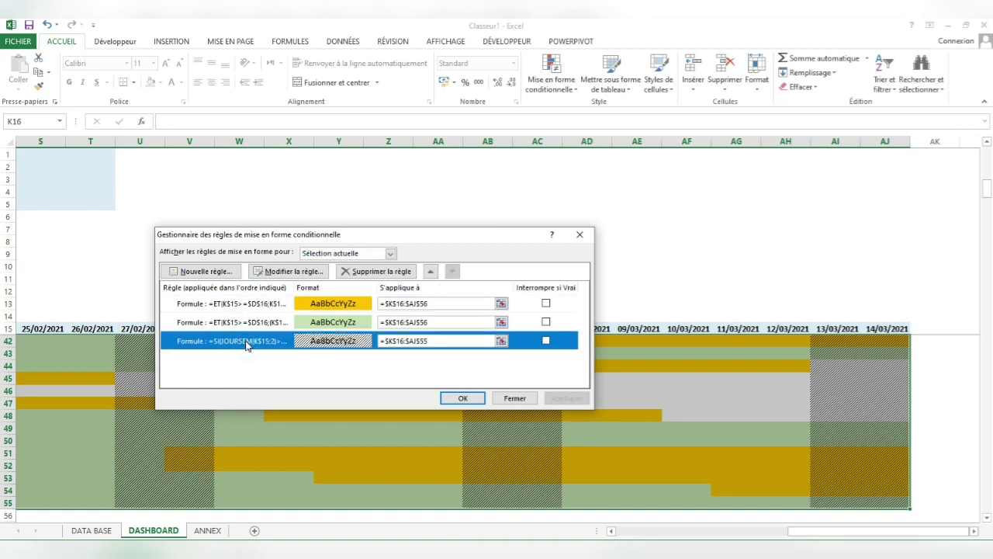
left_click(431, 271)
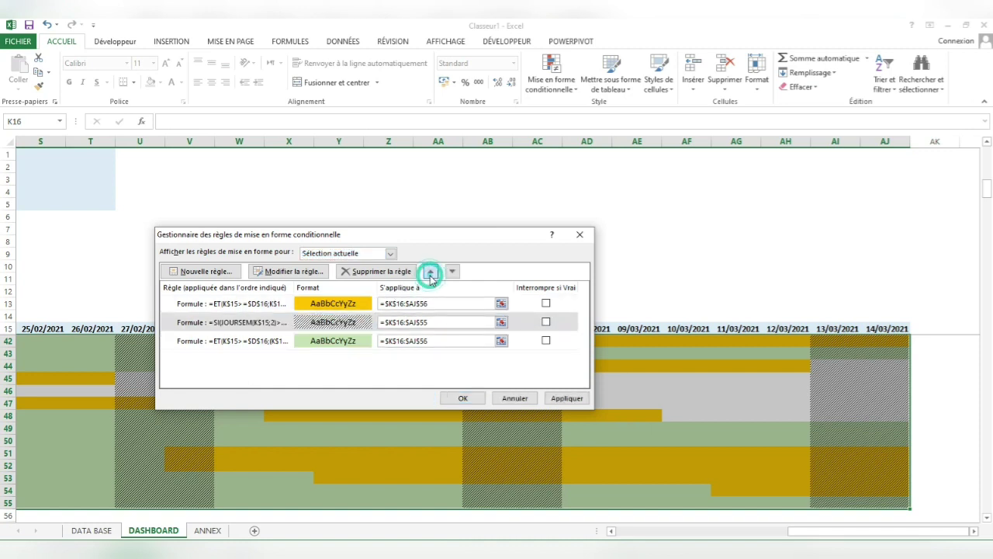
left_click(430, 270)
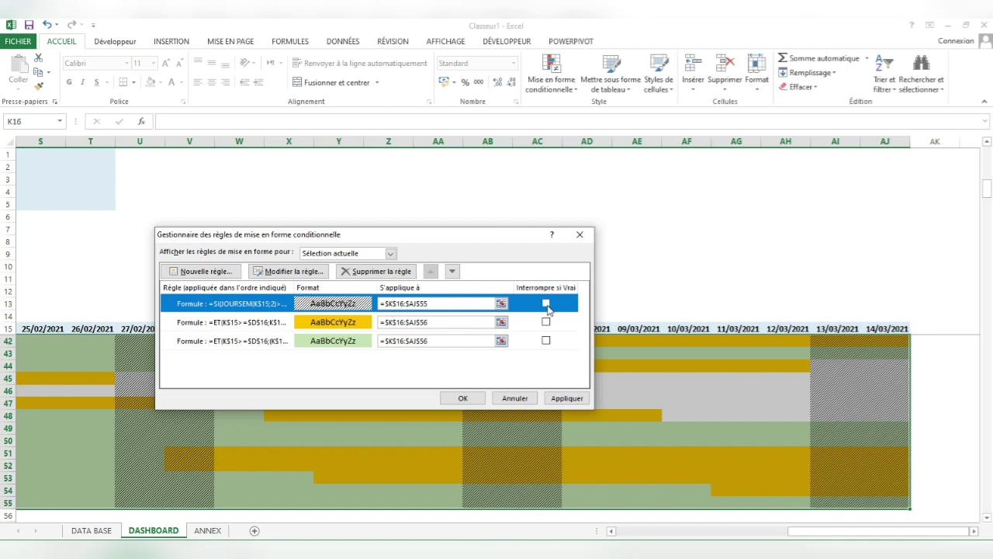
Step: Enable stop-if-true for the weekend rule and apply the rule changes to the timeline
left_click(546, 302)
left_click(568, 398)
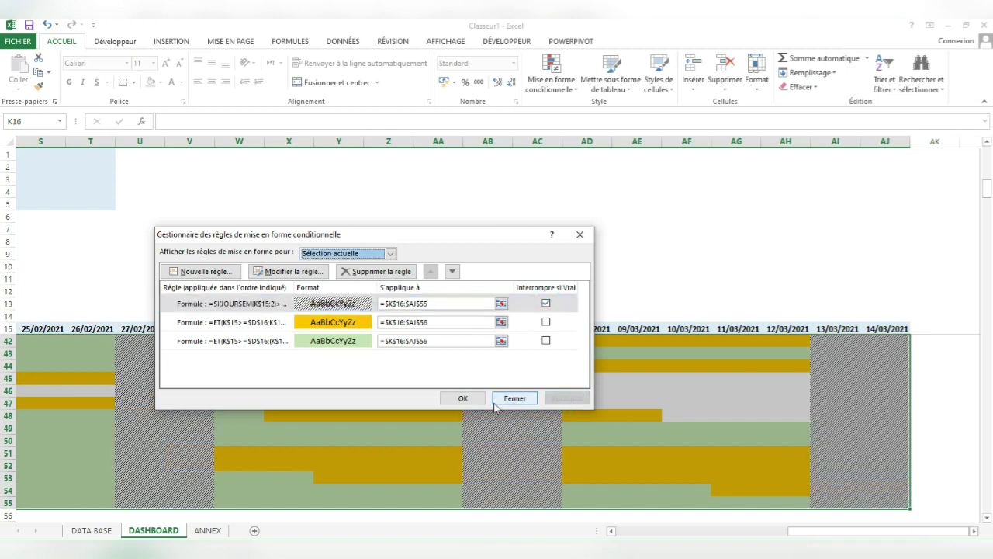
left_click(463, 398)
scroll(546, 434, "up", 9)
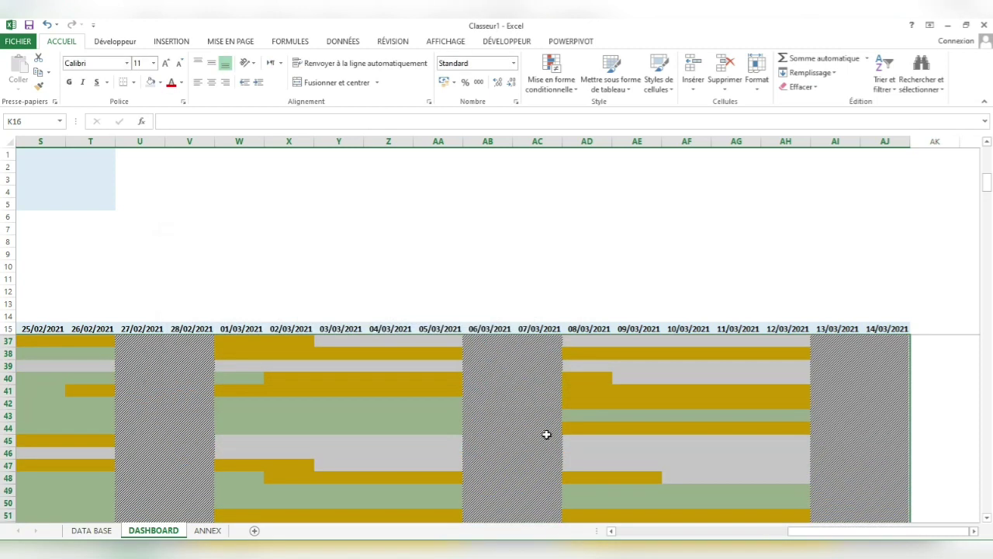
left_click(522, 406)
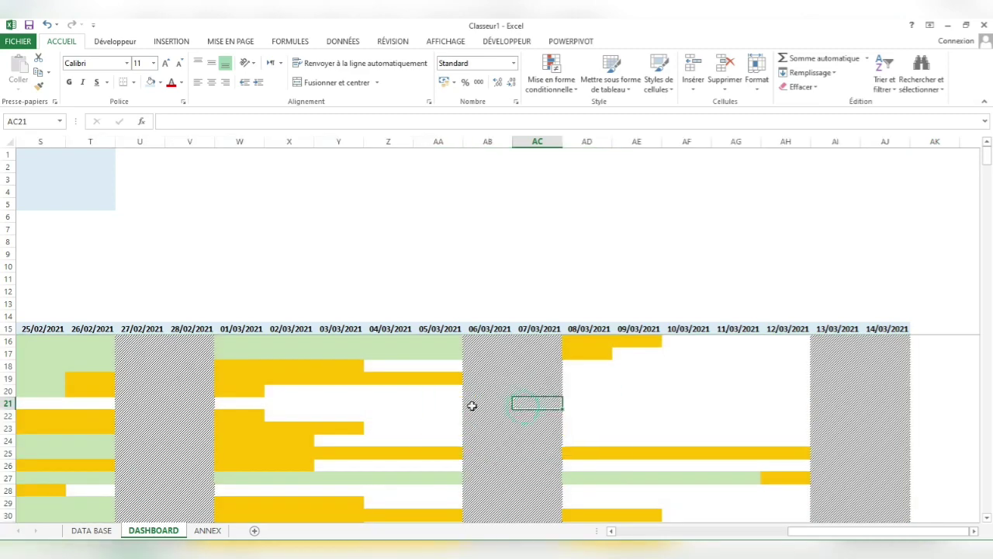
Step: Examine how the hatched weekend columns interrupt the task bars, and review the charts and task table across the dashboard
scroll(431, 404, "left", 5)
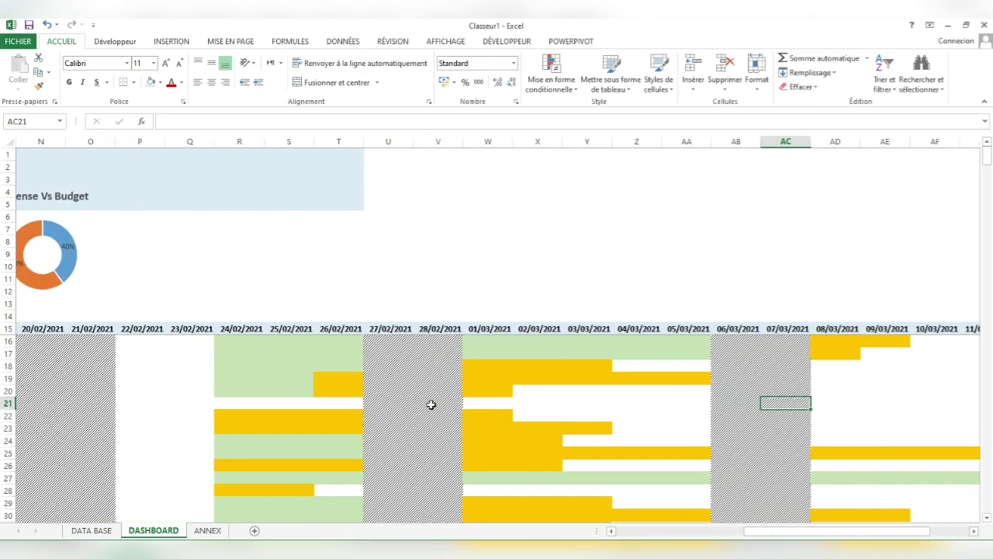
scroll(431, 404, "right", 4)
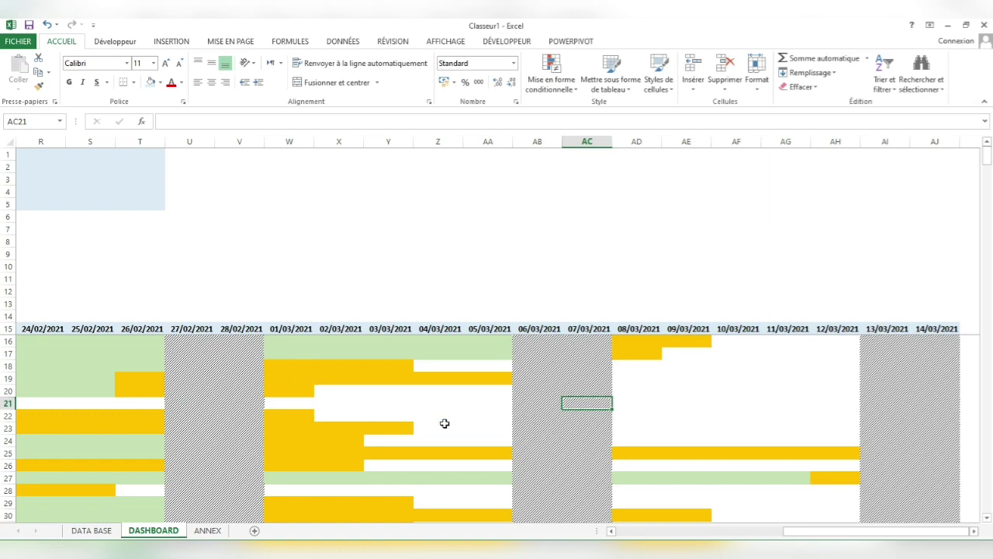
scroll(444, 423, "left", 5)
scroll(445, 422, "right", 3)
scroll(448, 422, "left", 5)
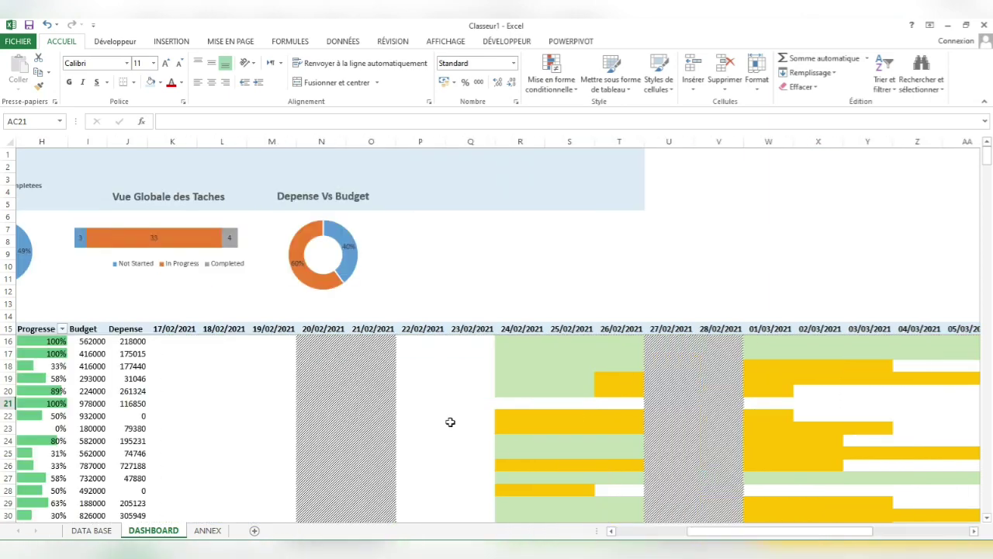
scroll(450, 422, "left", 6)
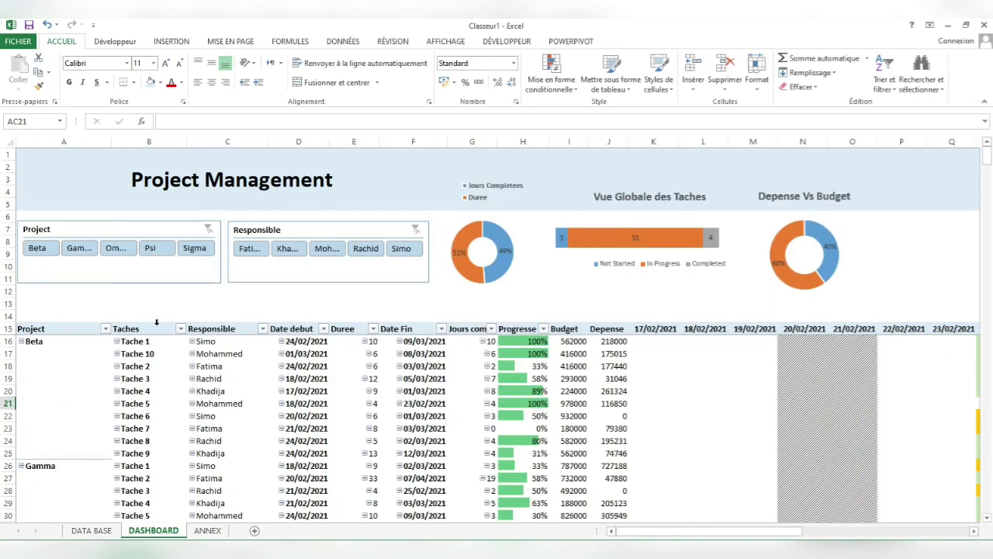
scroll(463, 323, "right", 1)
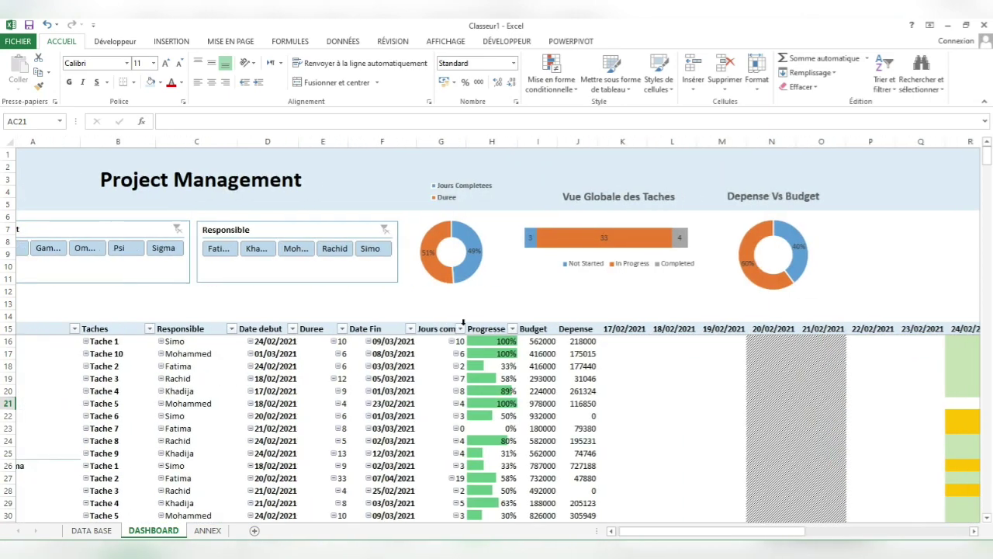
scroll(463, 323, "right", 3)
scroll(463, 322, "left", 3)
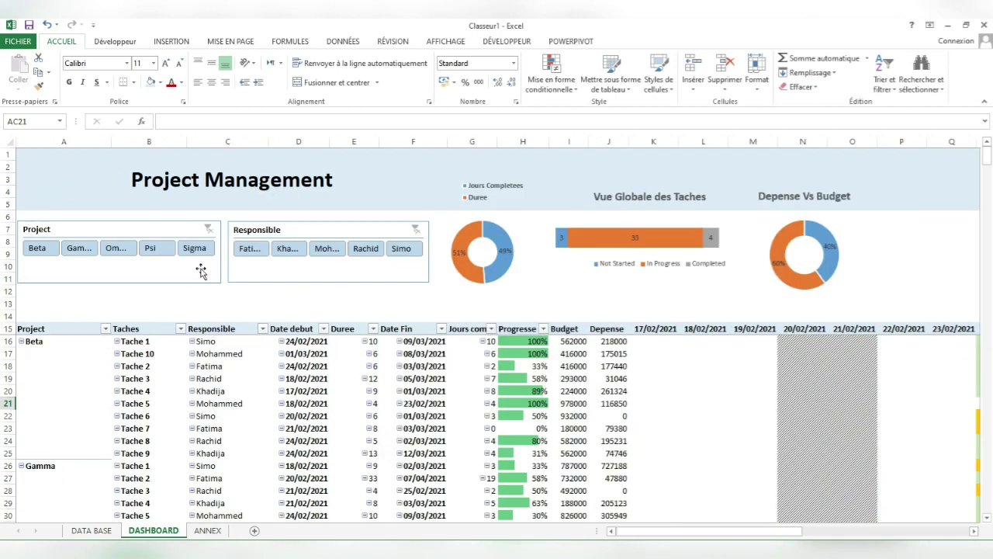
Step: Filter the dashboard to projects Beta, Gamma and Omega with the Project slicer and check the charts and timeline
left_click(36, 248)
left_click_drag(101, 248, 103, 248)
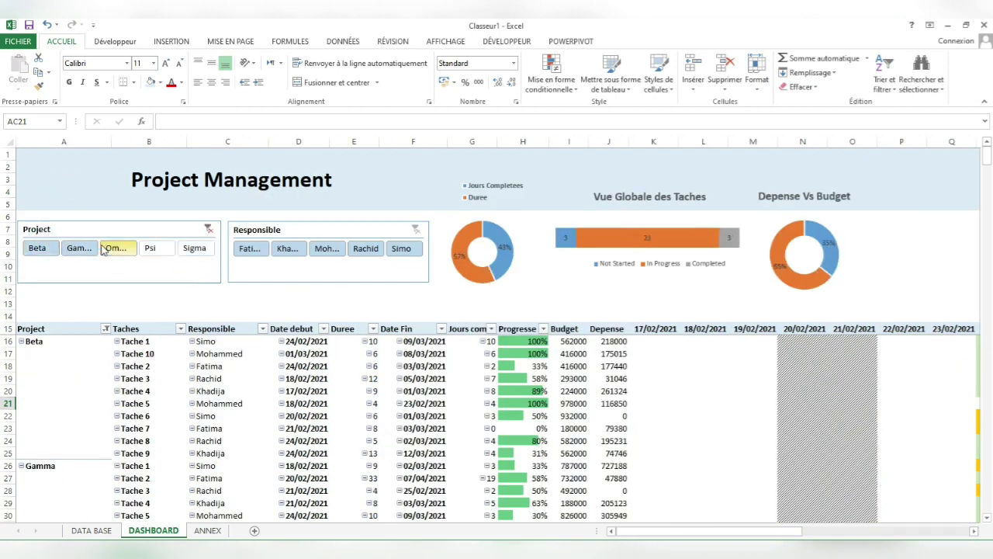
scroll(718, 364, "right", 10)
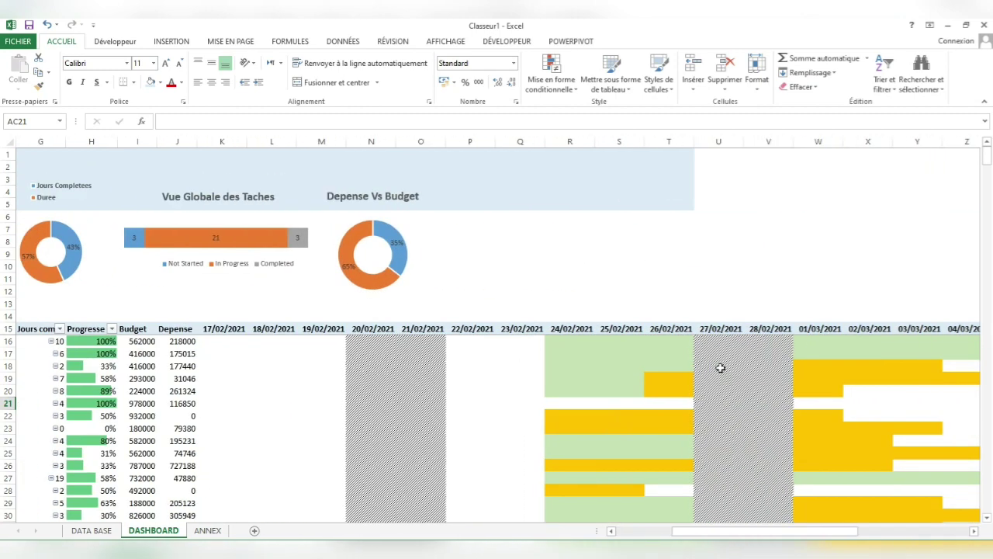
scroll(720, 367, "right", 4)
scroll(720, 367, "left", 8)
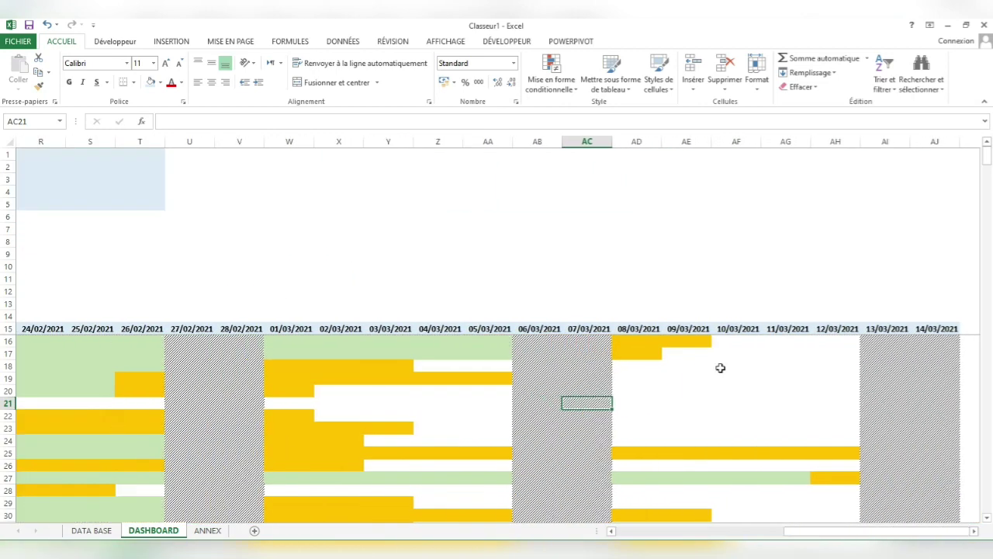
scroll(741, 365, "left", 4)
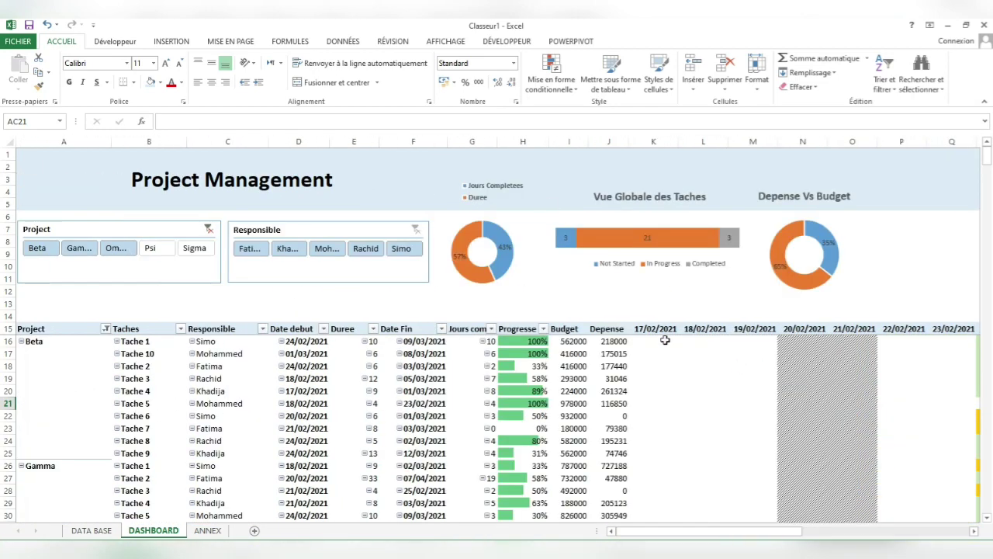
Step: Filter the dashboard to project Beta and shrink the timeline by hiding columns P and Q and narrowing column O
left_click(50, 251)
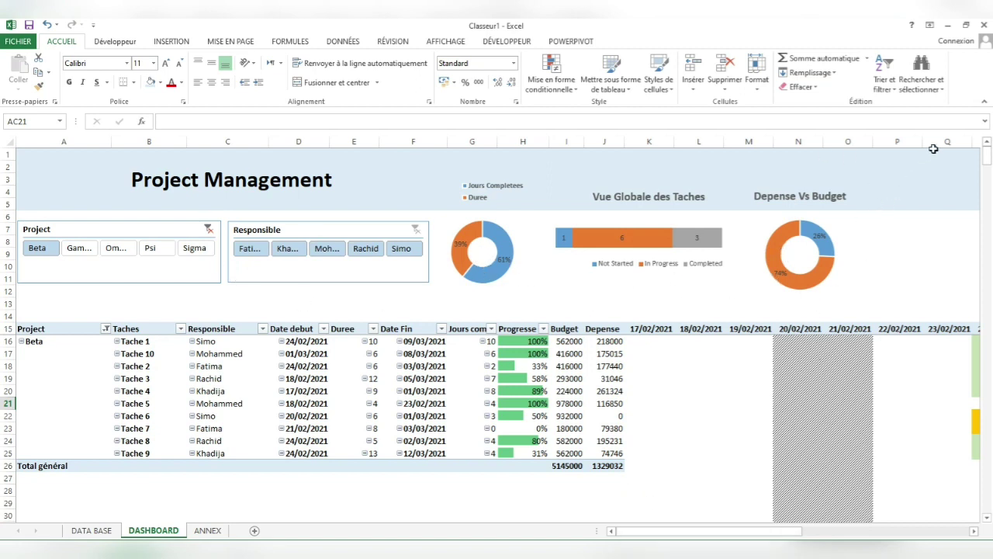
left_click_drag(967, 145, 854, 146)
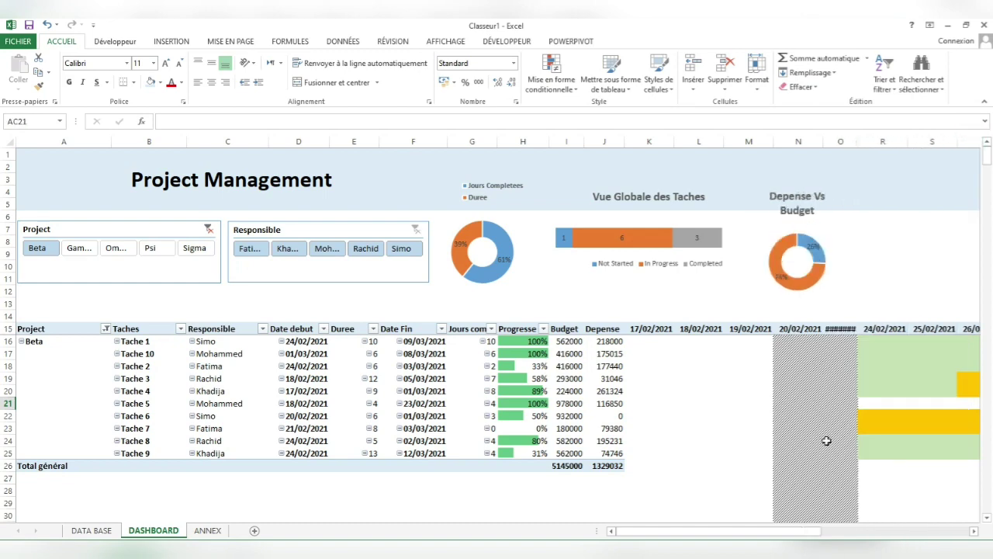
mouse_move(809, 532)
left_mouse_down()
mouse_move(912, 526)
mouse_move(799, 528)
left_mouse_up()
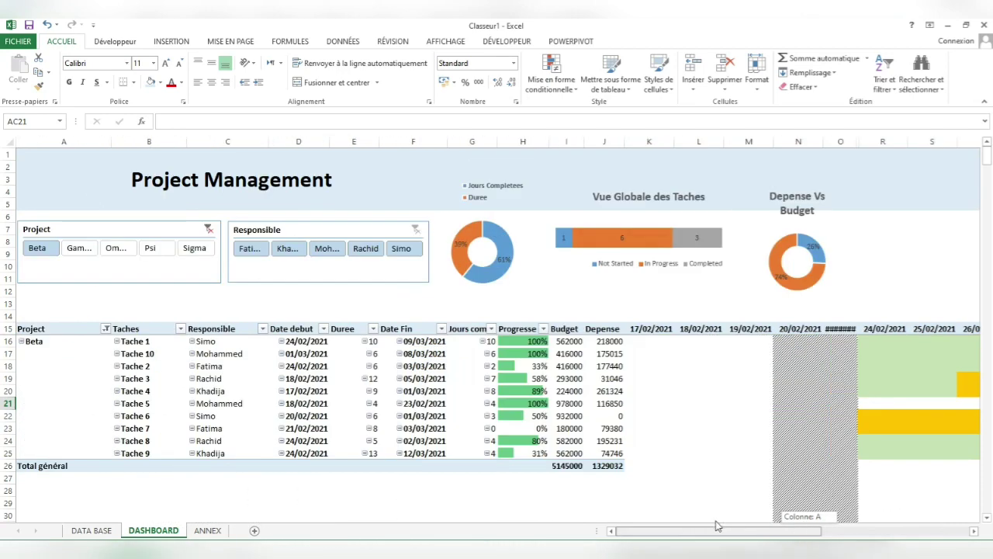
left_click_drag(717, 526, 716, 521)
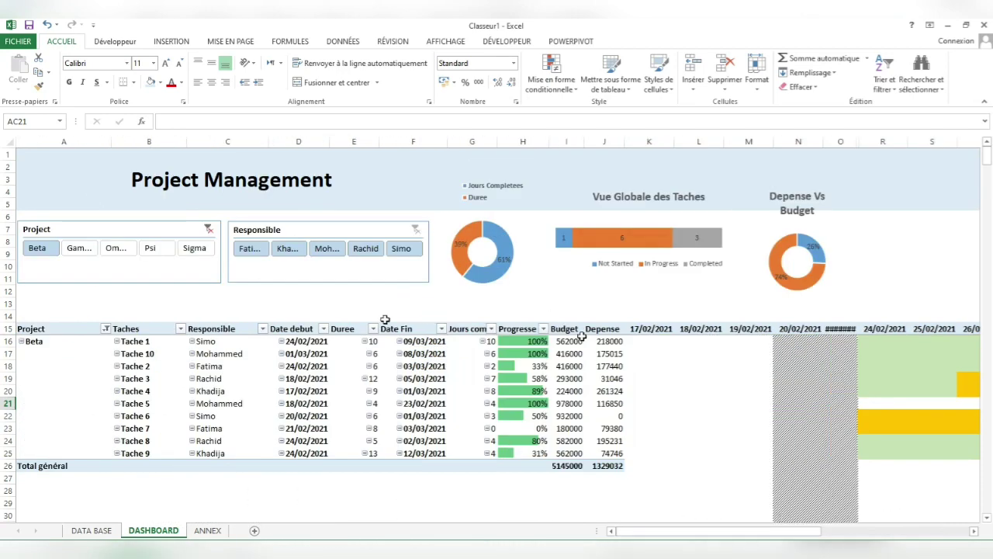
Step: Test the Project slicer by selecting all projects, Omega alone and Beta alone
left_click_drag(37, 248, 190, 245)
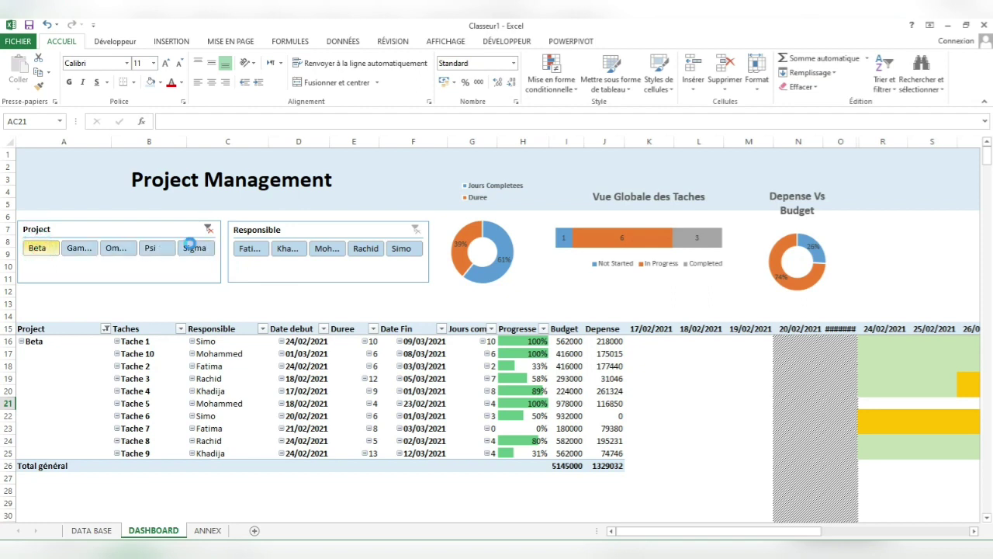
left_click(40, 249)
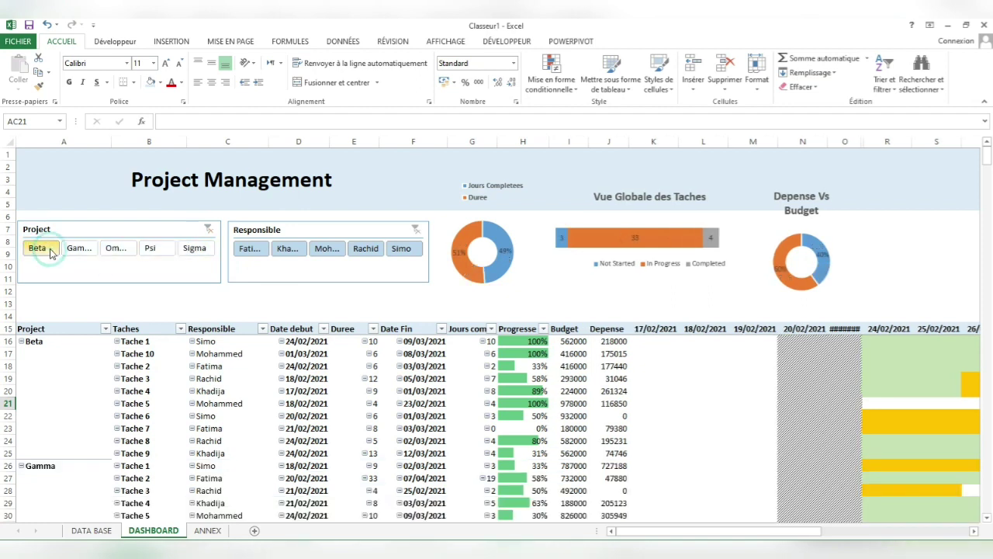
left_click(117, 250)
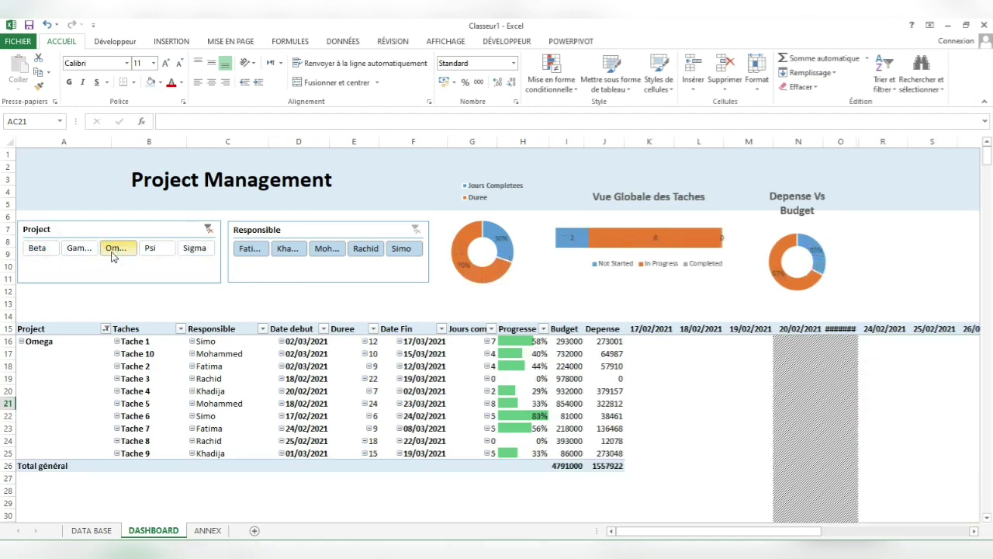
left_click(37, 249)
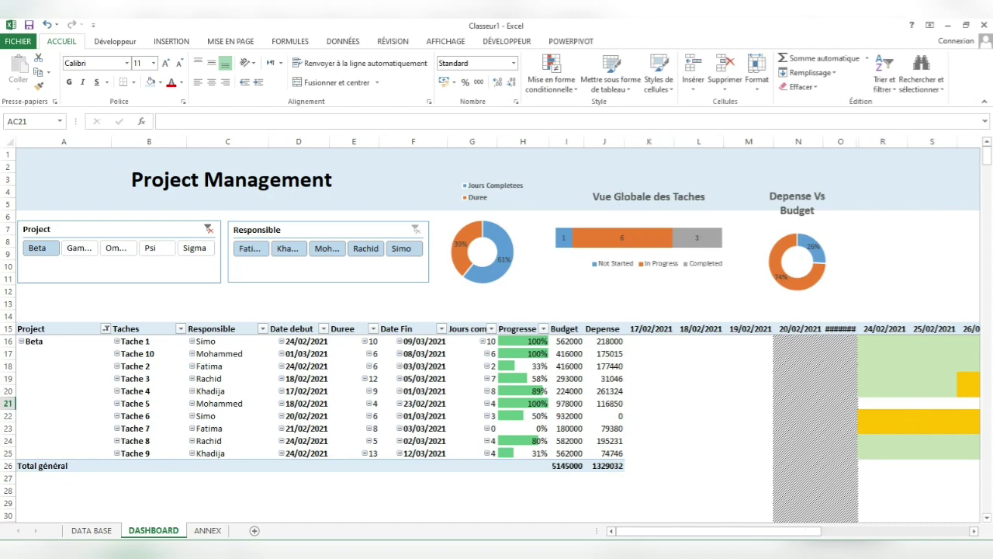
Step: Move the Depense Vs Budget doughnut chart slightly up so it aligns better with the other charts
left_click_drag(774, 531, 613, 530)
left_click(788, 208)
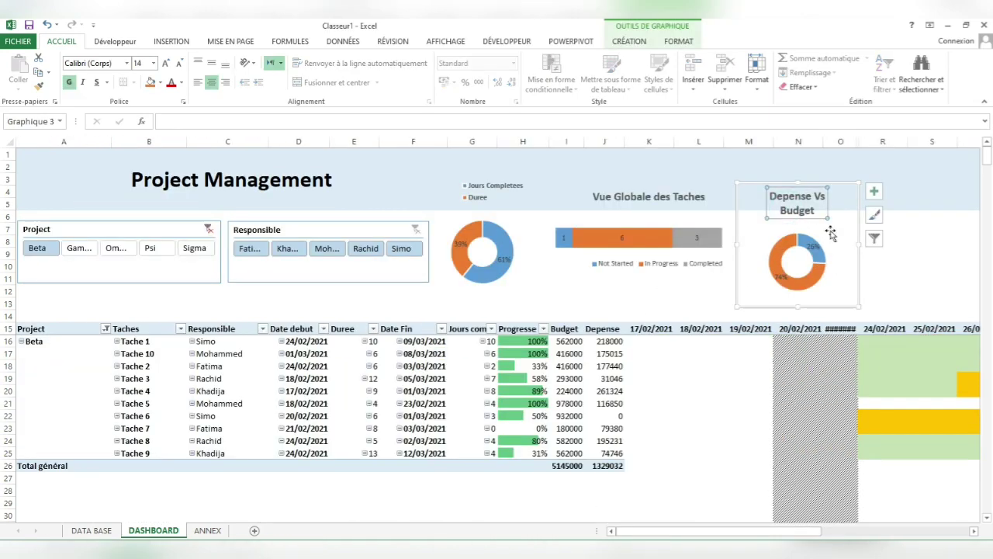
left_click_drag(830, 234, 832, 222)
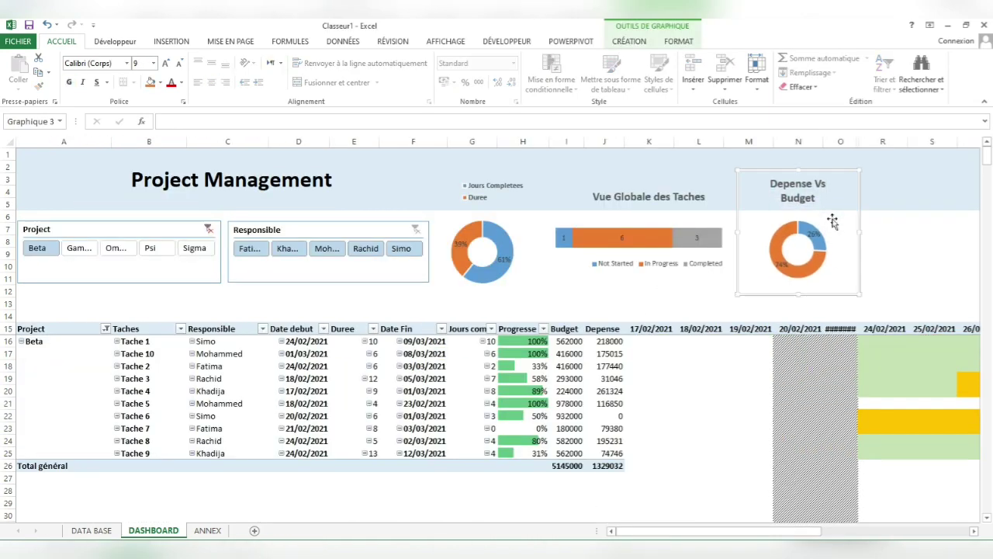
Step: Test the Responsible slicer with its first person, and reselect all projects and all responsible people
left_click(248, 248)
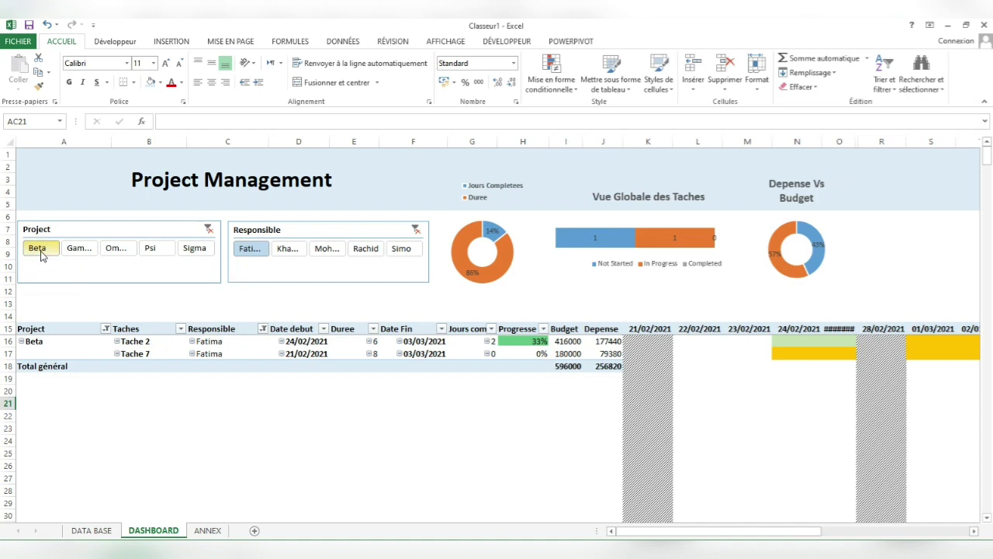
left_click_drag(42, 256, 402, 252)
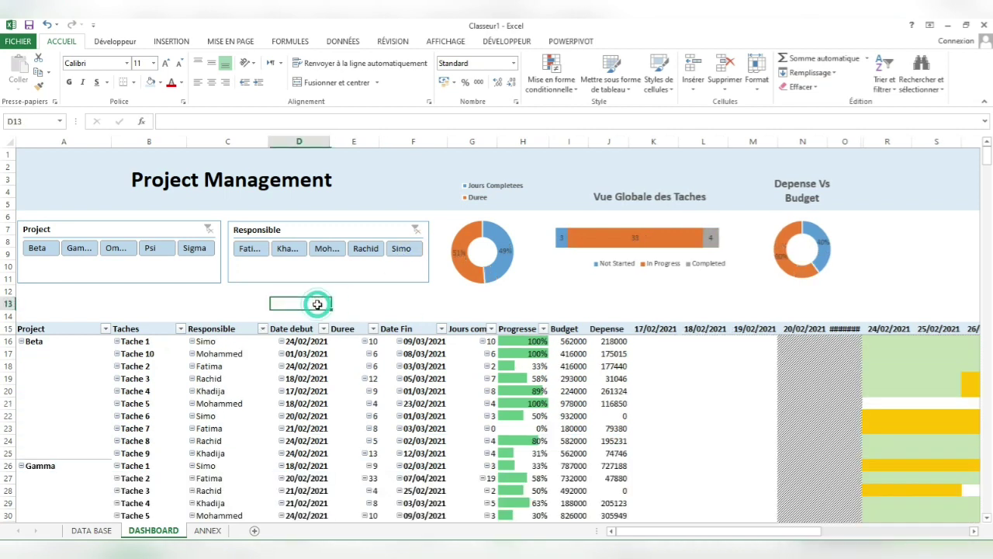
Step: Left-align the Project Management title in its merged header cell
left_click(254, 178)
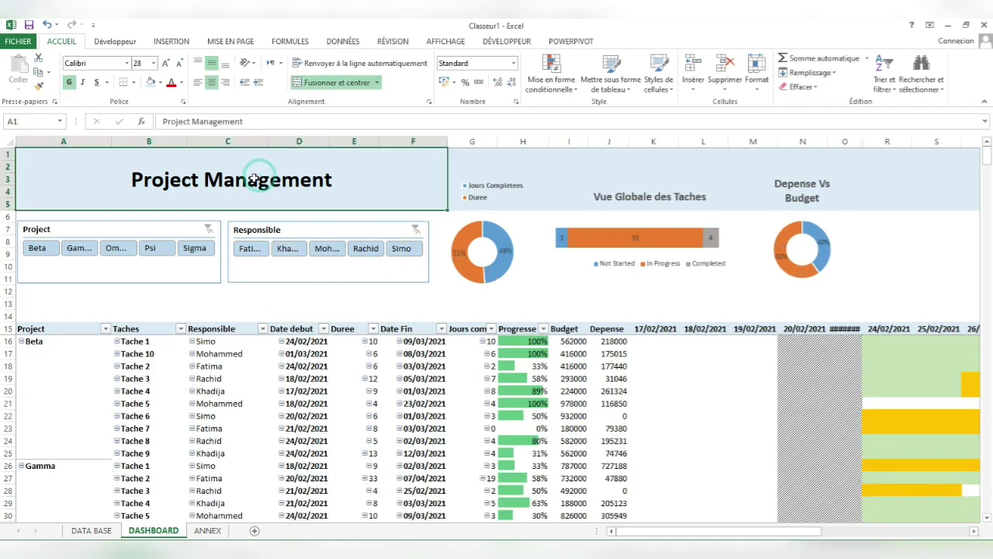
left_click(198, 82)
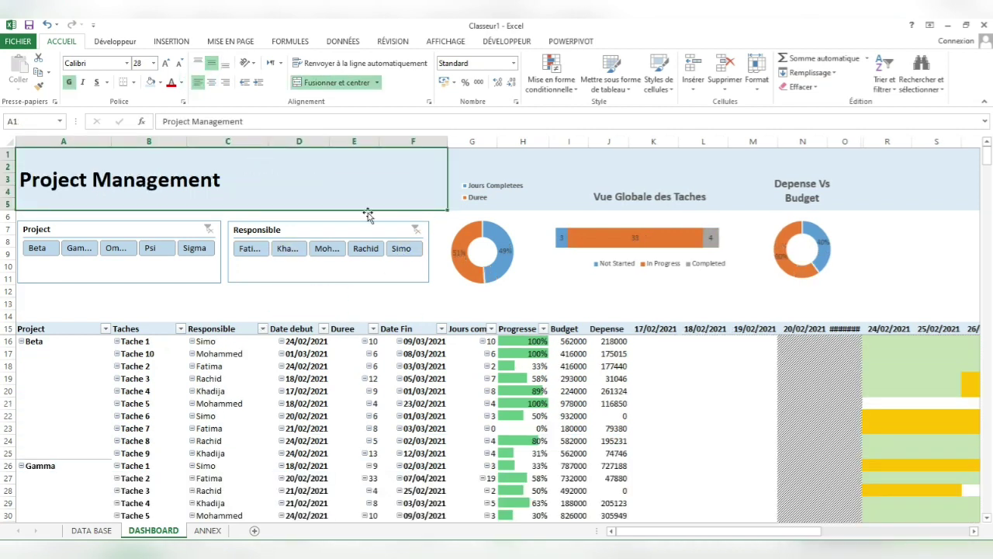
Step: Shift the doughnut slightly within the Jours Completees and Duree chart
left_click(476, 256)
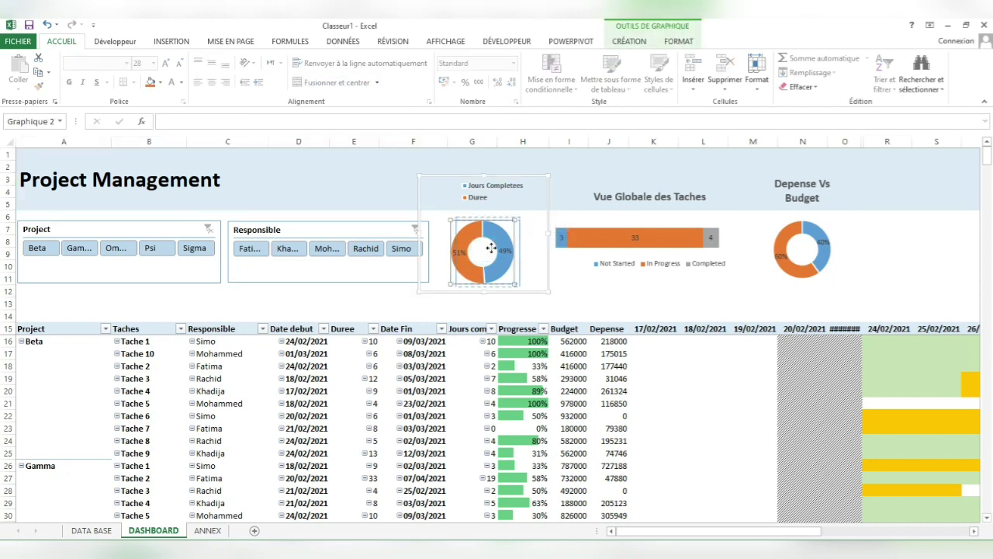
left_click_drag(485, 247, 485, 251)
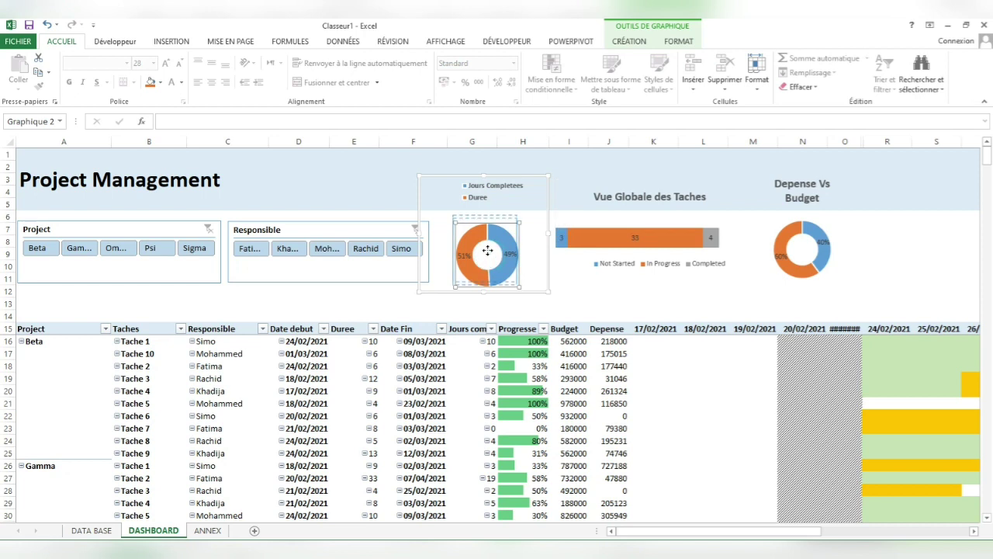
Step: Move the Jours Completees and Duree doughnut chart slightly right, away from the Responsible slicer, and make its frame slightly narrower
left_click(530, 253)
left_click_drag(529, 252, 535, 252)
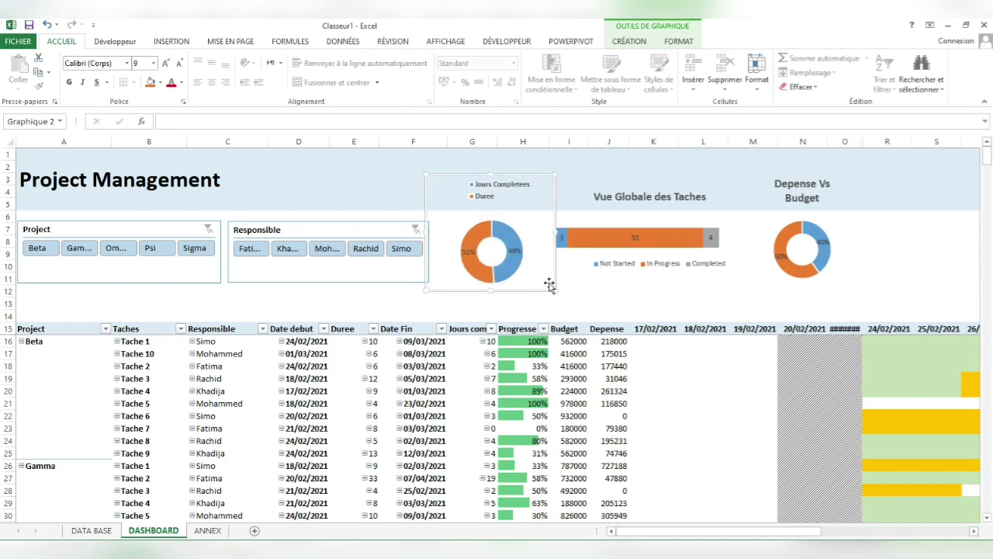
mouse_move(555, 290)
left_mouse_down()
mouse_move(537, 284)
mouse_move(550, 290)
left_mouse_up()
left_click(627, 289)
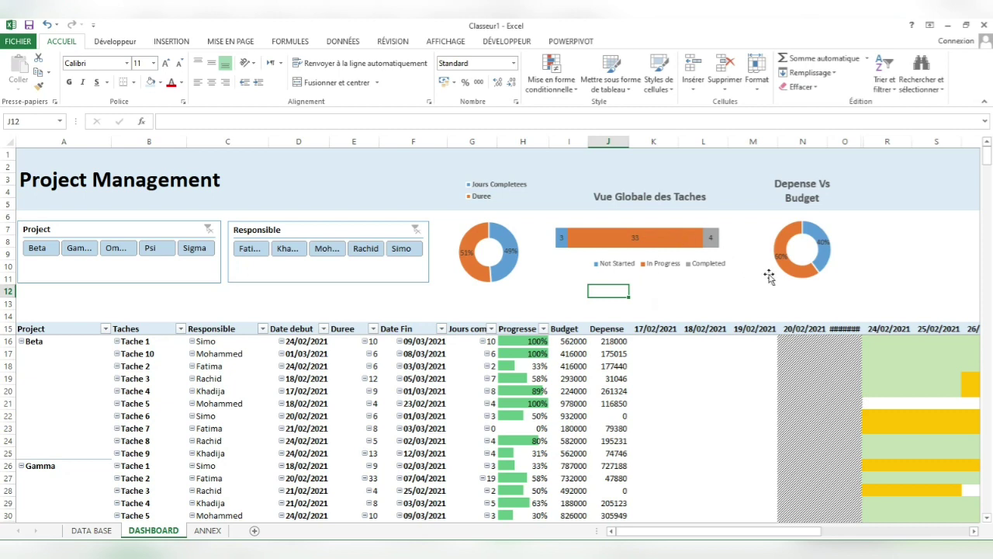
Step: Review the finished dashboard, examining the task rows from Beta down to the grand total and the dated timeline columns
scroll(726, 424, "down", 9)
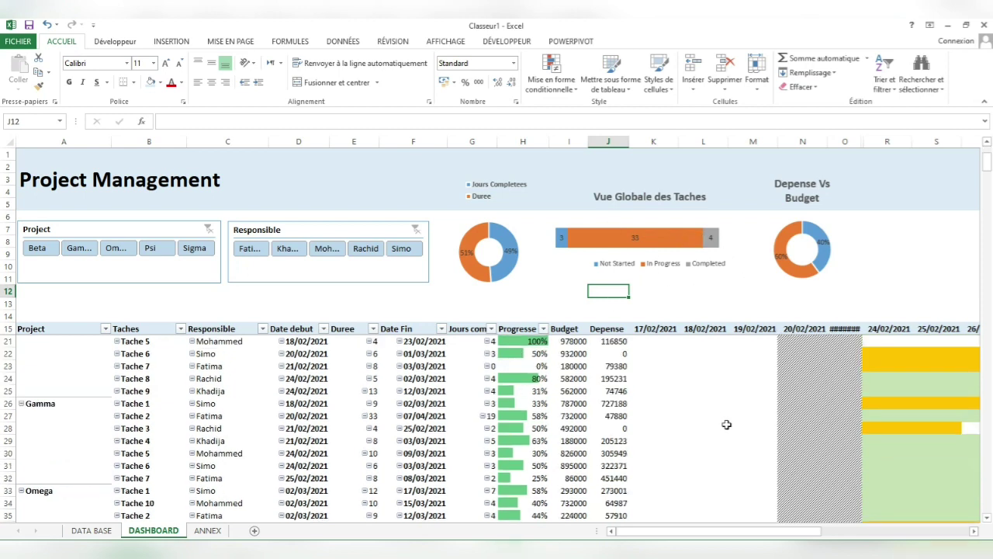
left_click(588, 177)
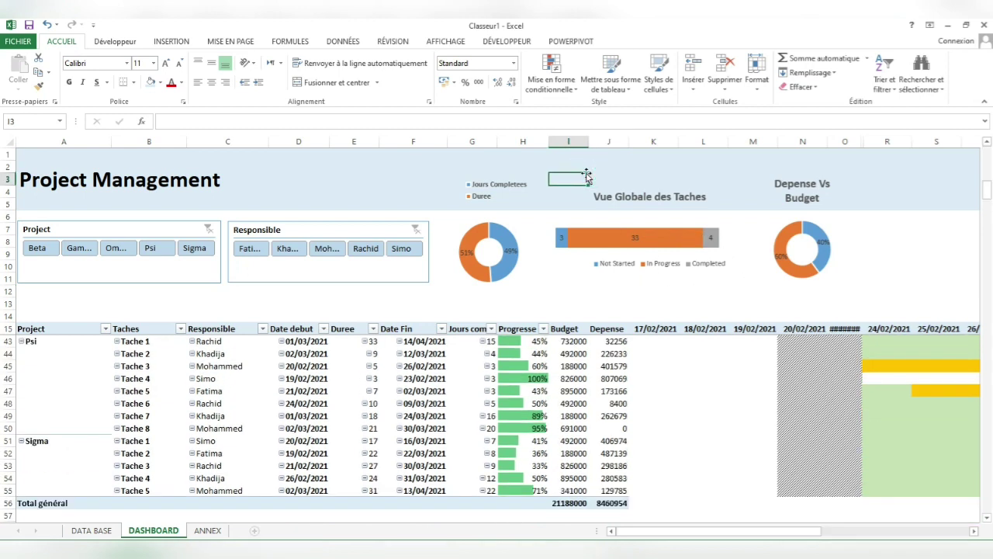
scroll(588, 177, "up", 9)
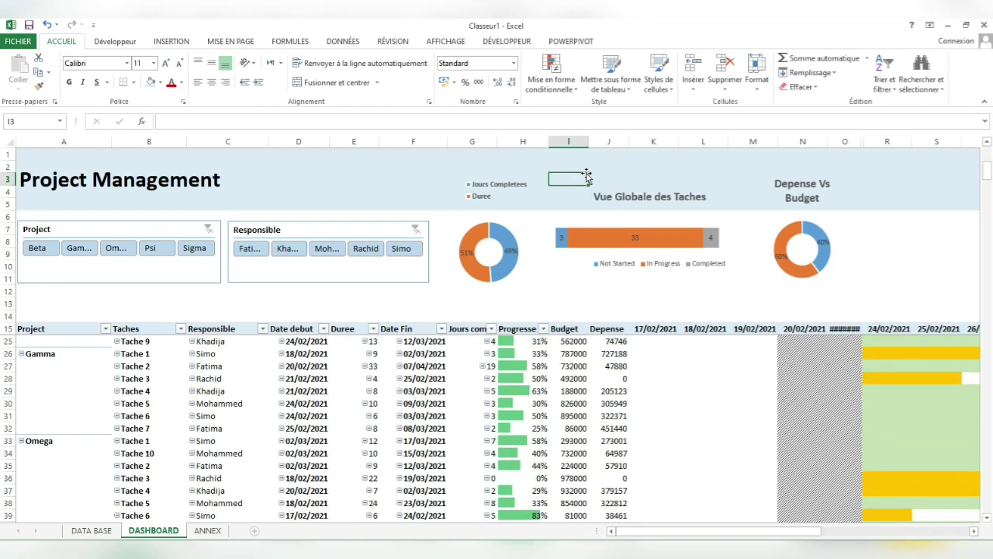
left_click(652, 353)
scroll(651, 353, "down", 4)
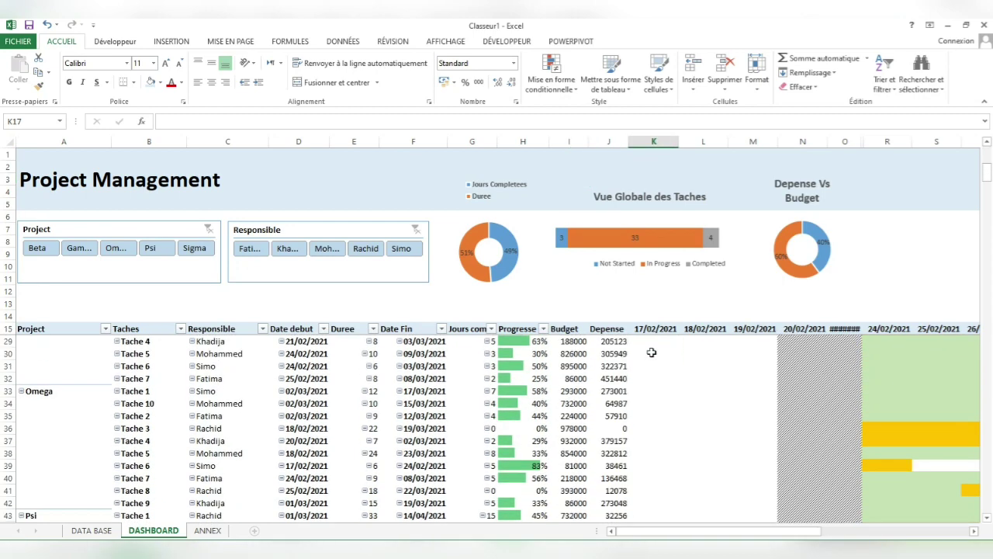
scroll(651, 352, "up", 4)
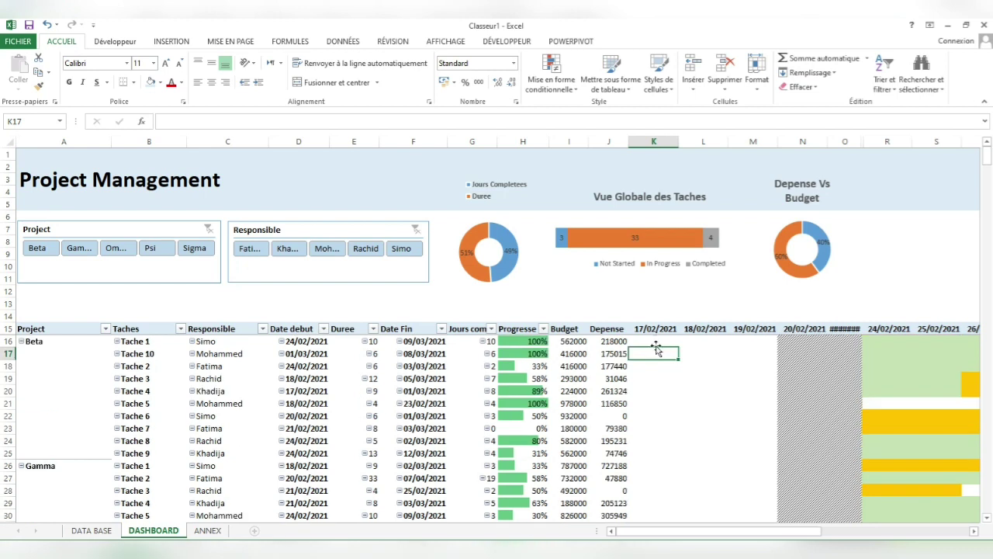
left_click(656, 343)
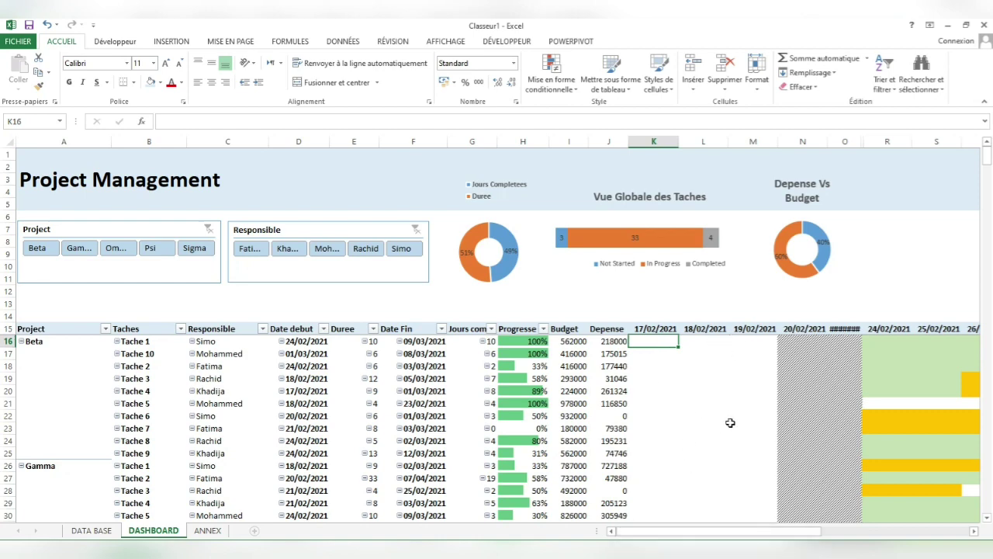
scroll(730, 422, "right", 6)
scroll(730, 422, "left", 6)
scroll(695, 386, "down", 1)
scroll(694, 383, "up", 1)
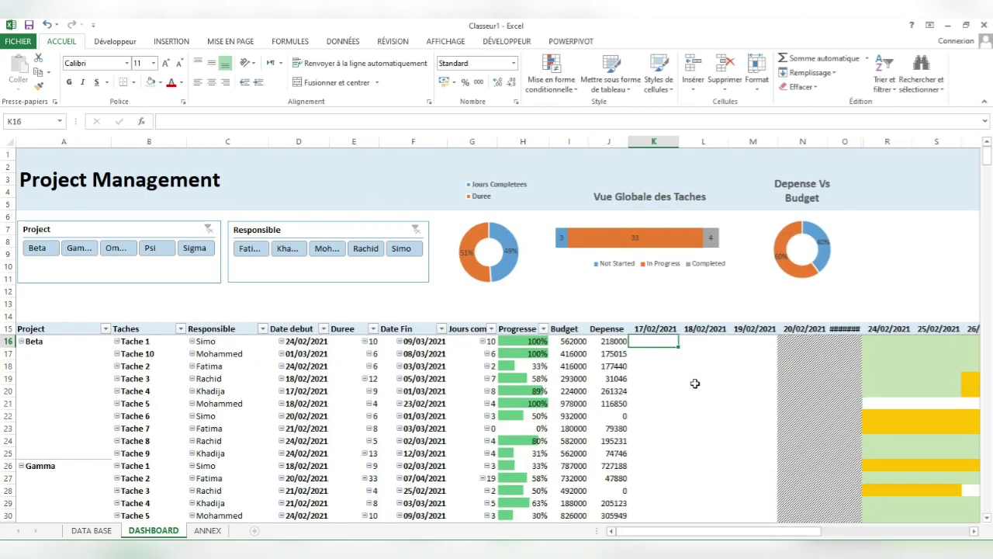